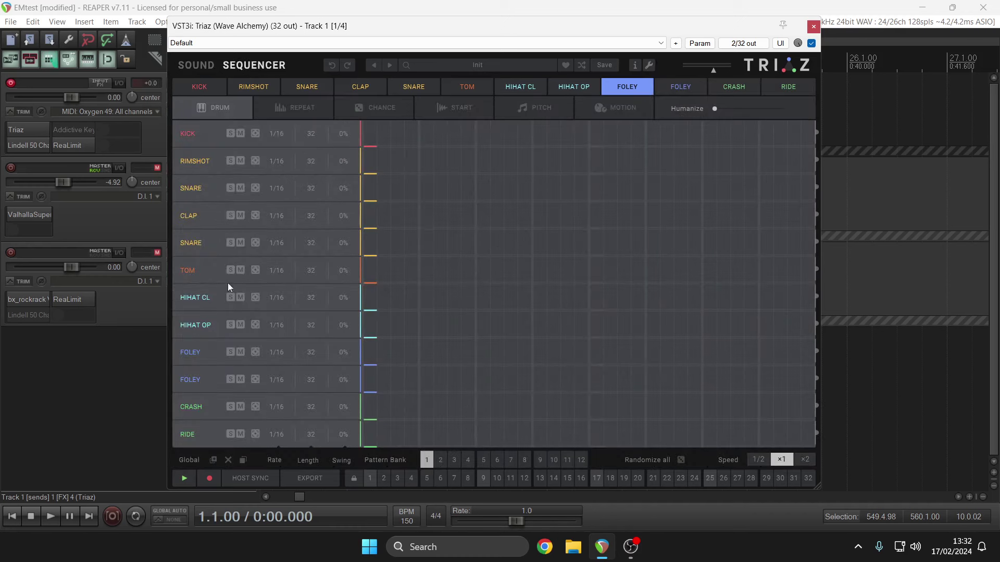
Step: Start sequencer playback and program full-velocity kick hits on steps 1, 9, 17, 20, 24 and 29
{"action": "left_click", "coordinate": [191, 477]}
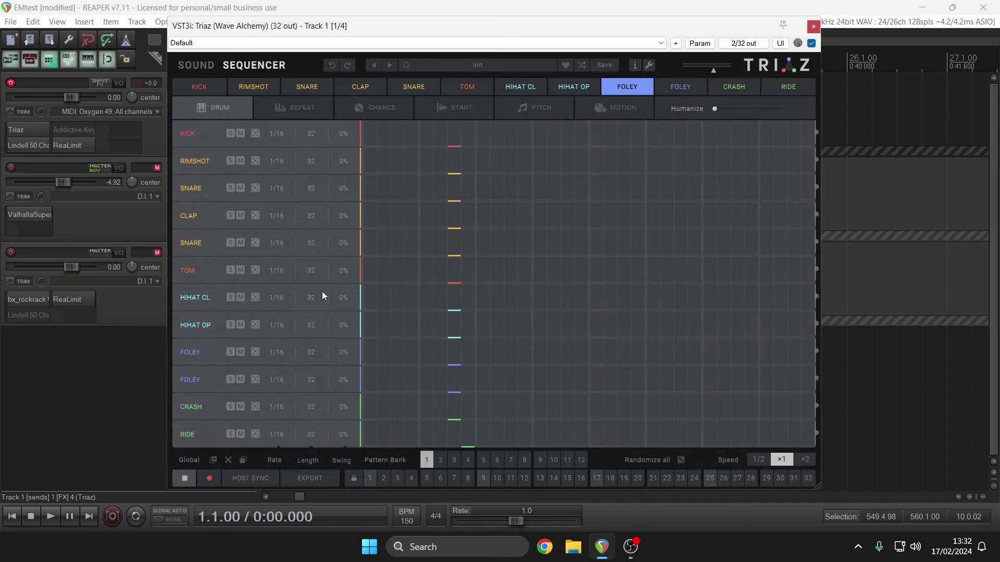
{"action": "left_click", "coordinate": [369, 142]}
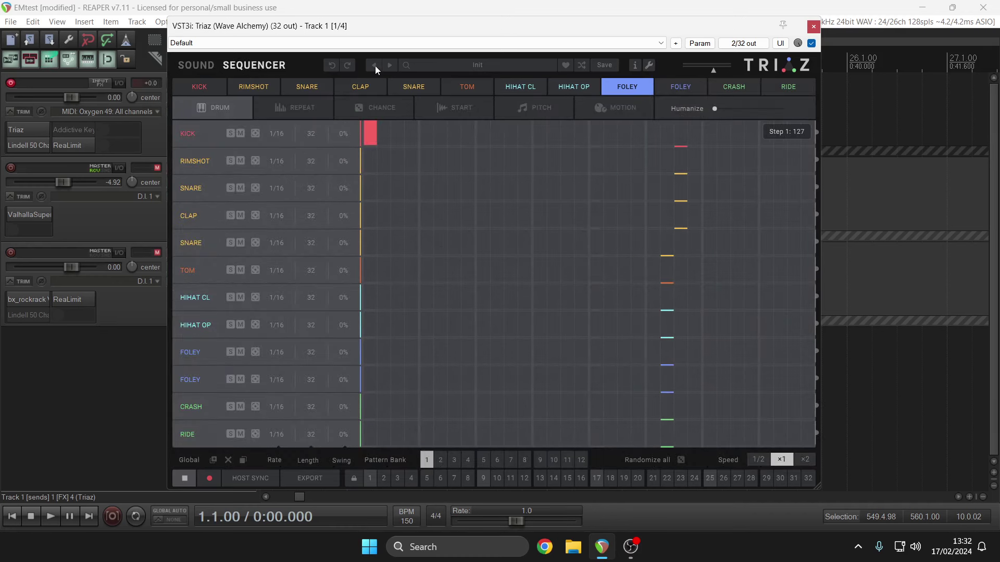
{"action": "left_click", "coordinate": [479, 138]}
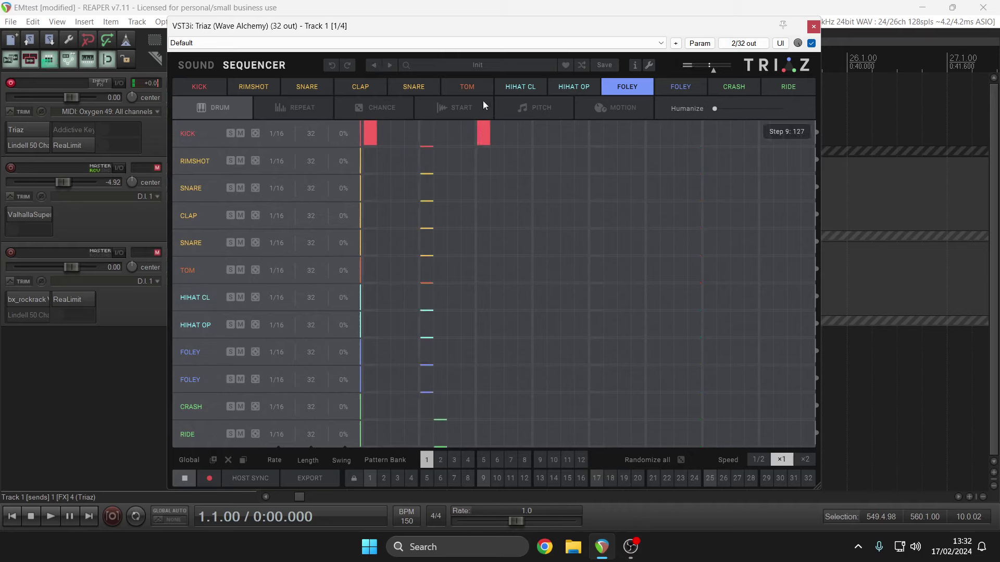
{"action": "left_click", "coordinate": [597, 136]}
{"action": "left_click", "coordinate": [641, 134]}
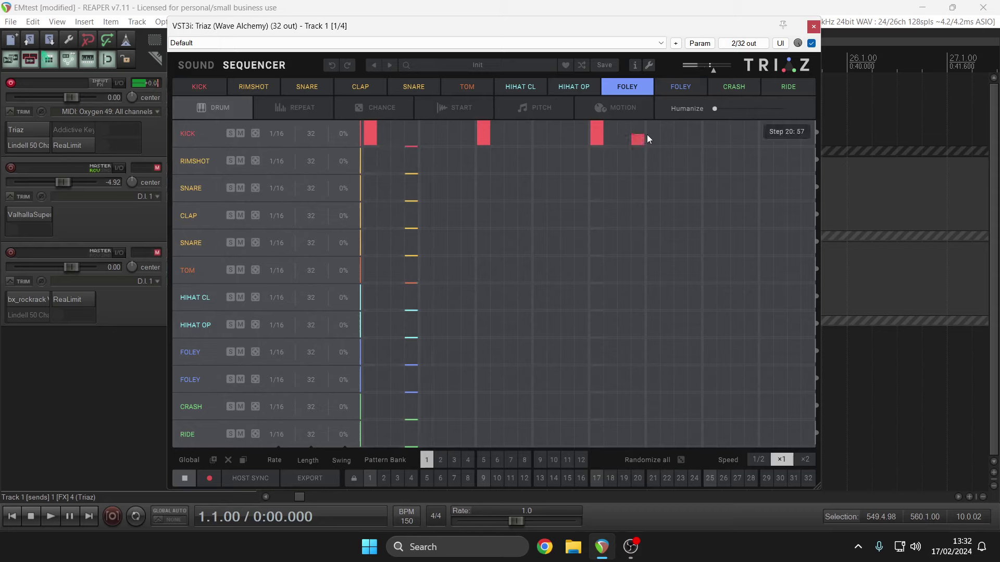
{"action": "left_click", "coordinate": [765, 136]}
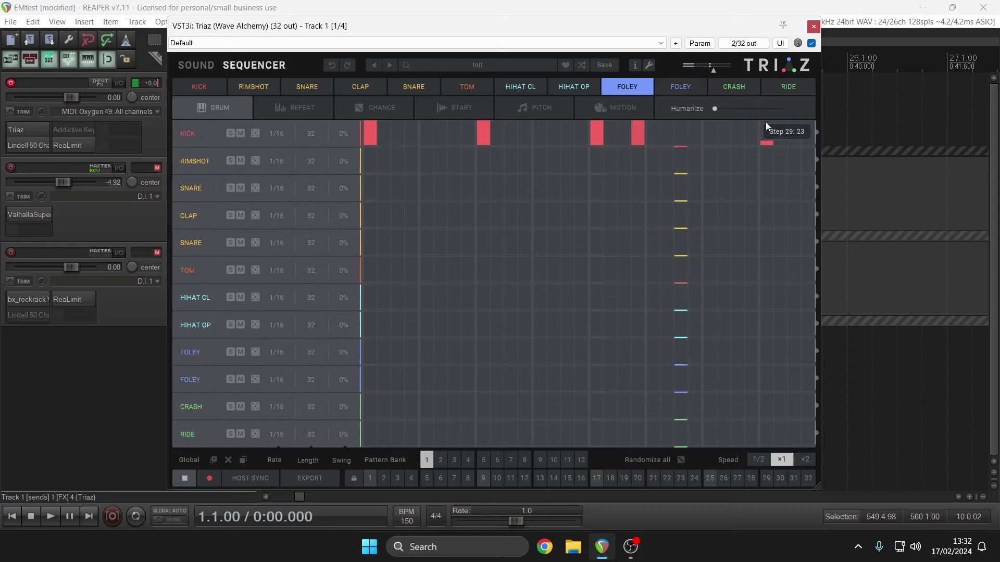
{"action": "left_click", "coordinate": [698, 136]}
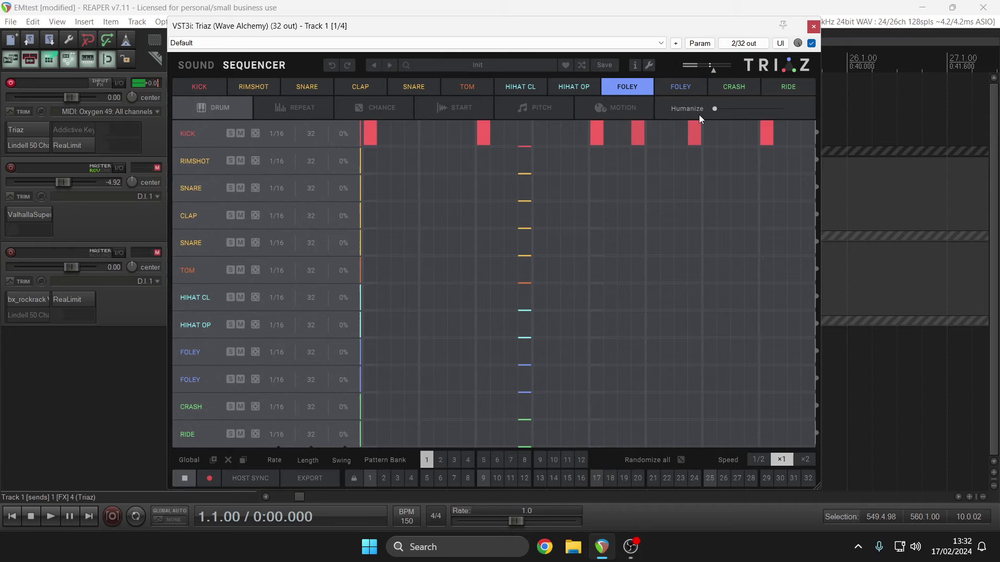
Step: Add a clap on step 9 at velocity 87 and hits on steps 11 and 27 of the first snare lane
{"action": "left_click", "coordinate": [482, 208]}
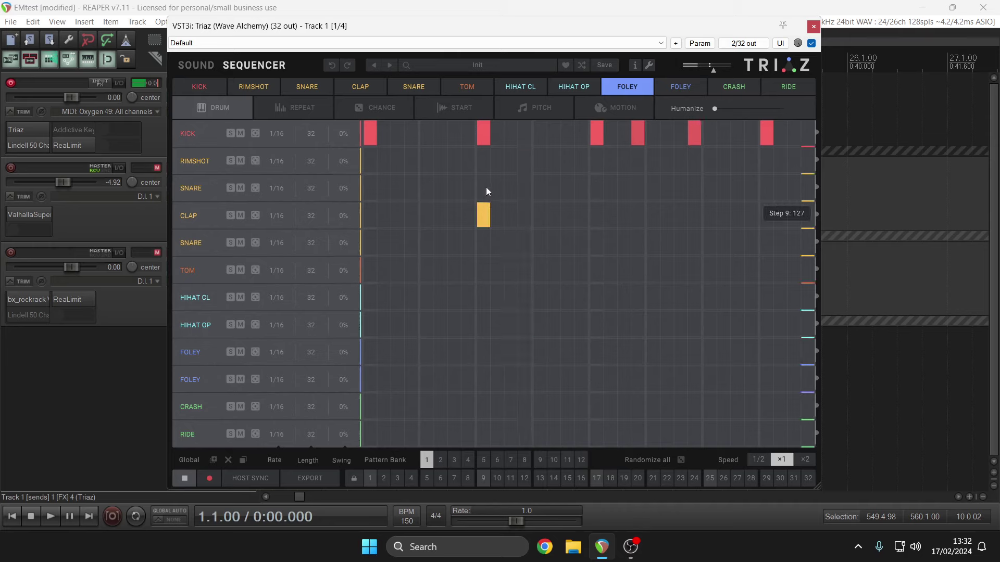
{"action": "left_click", "coordinate": [484, 210]}
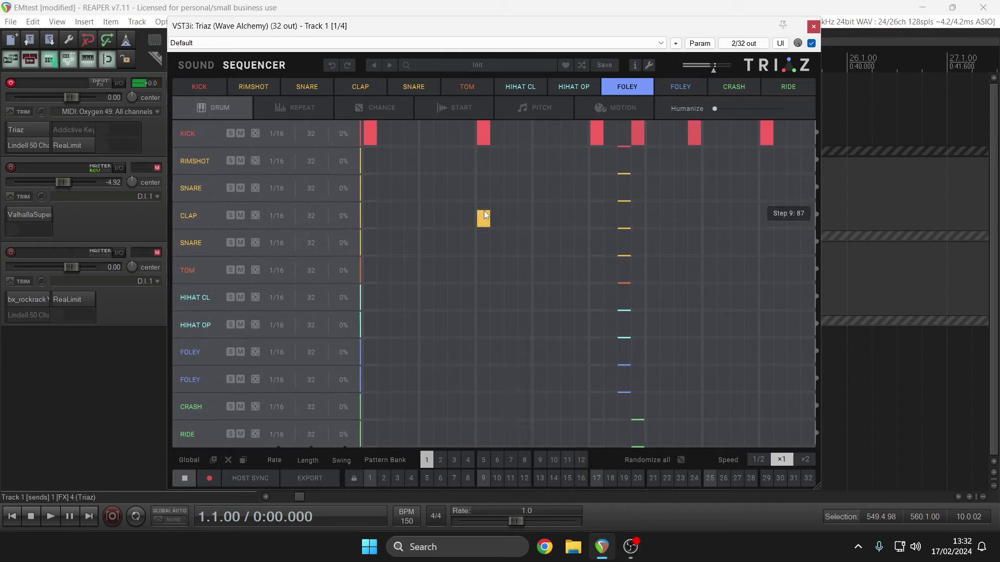
{"action": "left_click_drag", "start_coordinate": [511, 196], "coordinate": [514, 153]}
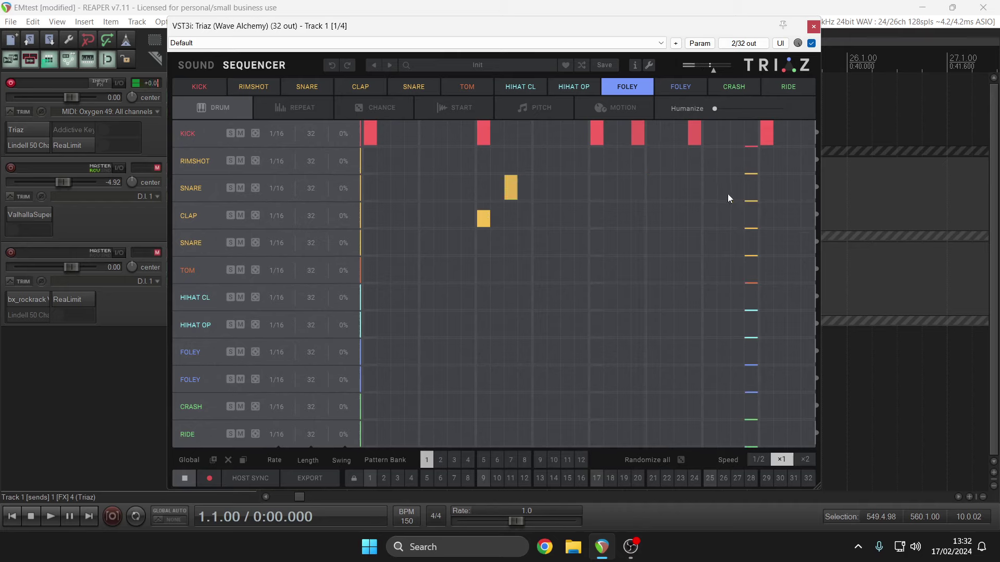
{"action": "left_click_drag", "start_coordinate": [737, 195], "coordinate": [735, 131]}
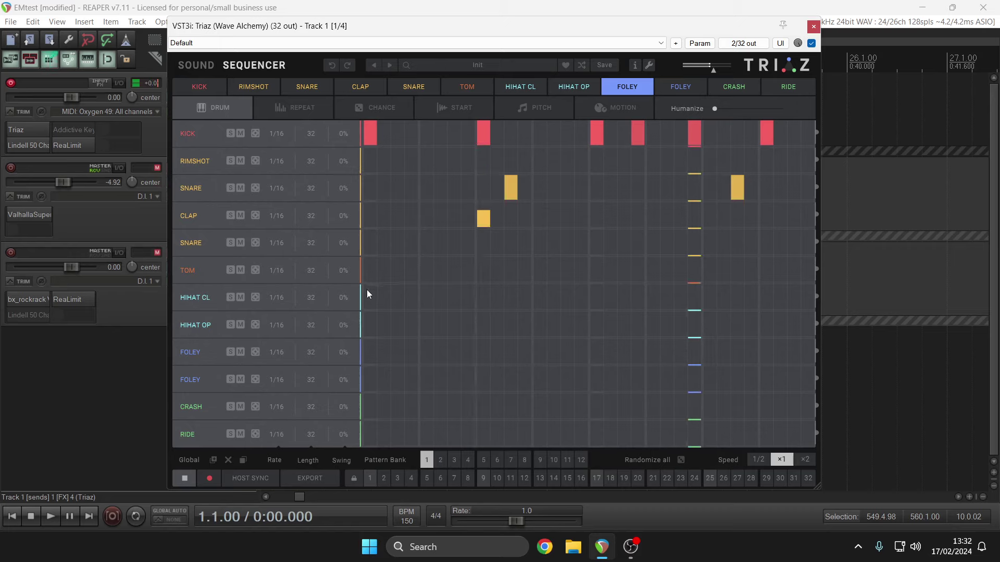
Step: Fill all 32 closed hi-hat steps with slightly varied velocities and place quieter open hi-hat hits on steps 6 and 26
{"action": "mouse_move", "coordinate": [367, 291]}
{"action": "left_mouse_down"}
{"action": "mouse_move", "coordinate": [685, 299]}
{"action": "mouse_move", "coordinate": [801, 289]}
{"action": "left_mouse_up"}
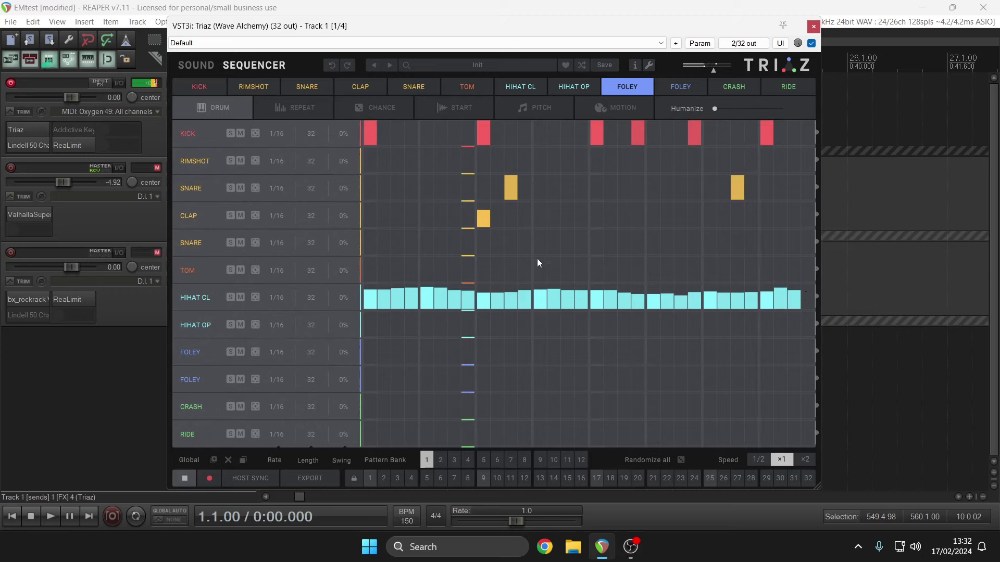
{"action": "left_click", "coordinate": [807, 304]}
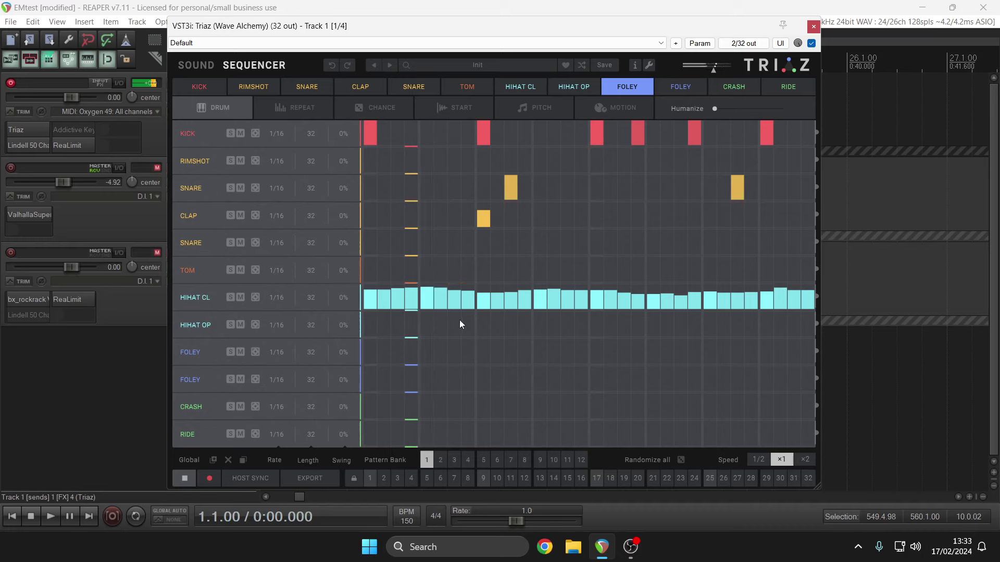
{"action": "left_click", "coordinate": [446, 329]}
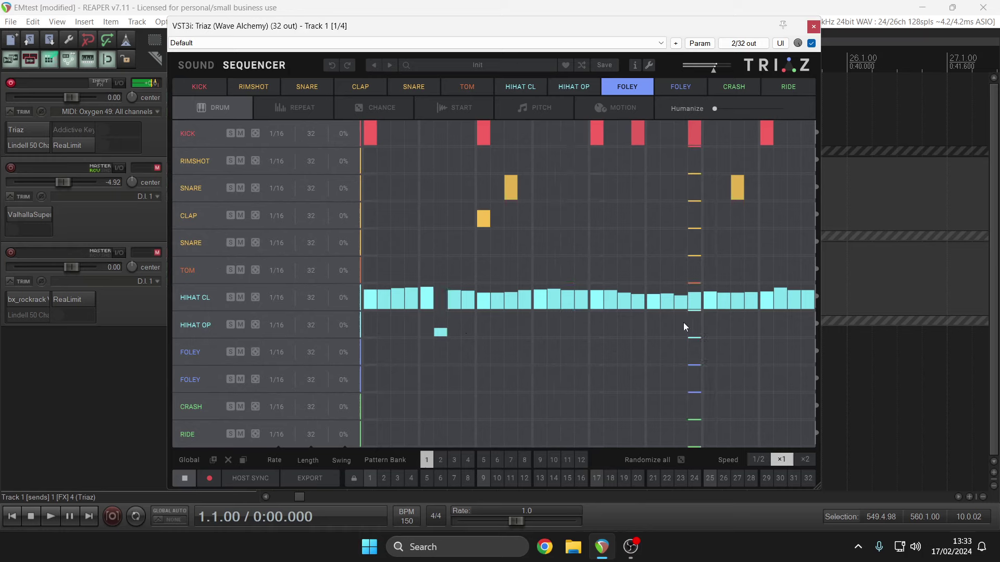
{"action": "left_click", "coordinate": [723, 331]}
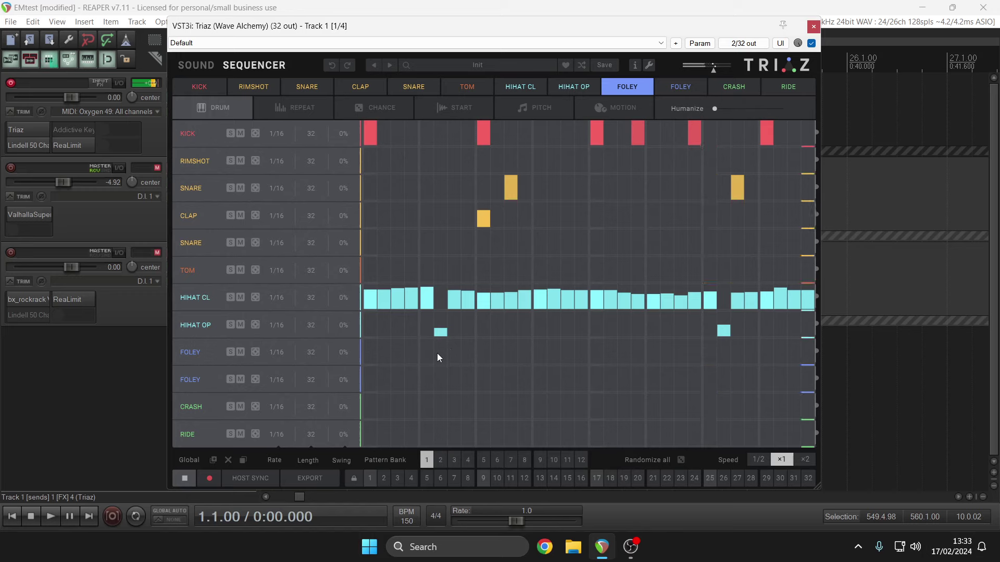
Step: Place a crash on step 1 and tom hits on steps 13, 26 and 31, with step 31 quieter
{"action": "left_click", "coordinate": [366, 404]}
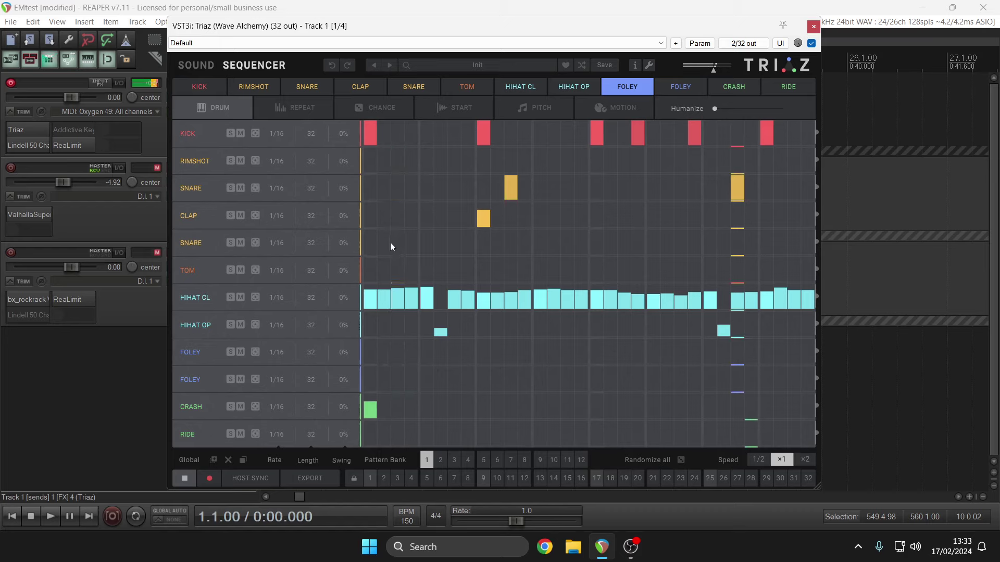
{"action": "left_click", "coordinate": [540, 266]}
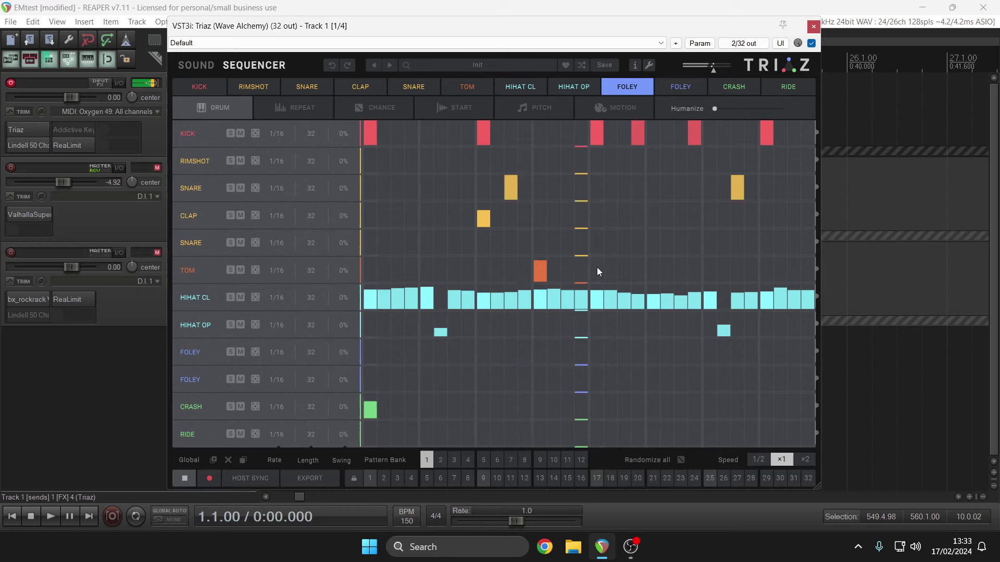
{"action": "left_click", "coordinate": [723, 269]}
{"action": "left_click_drag", "start_coordinate": [724, 267], "coordinate": [722, 248]}
{"action": "left_click", "coordinate": [794, 271]}
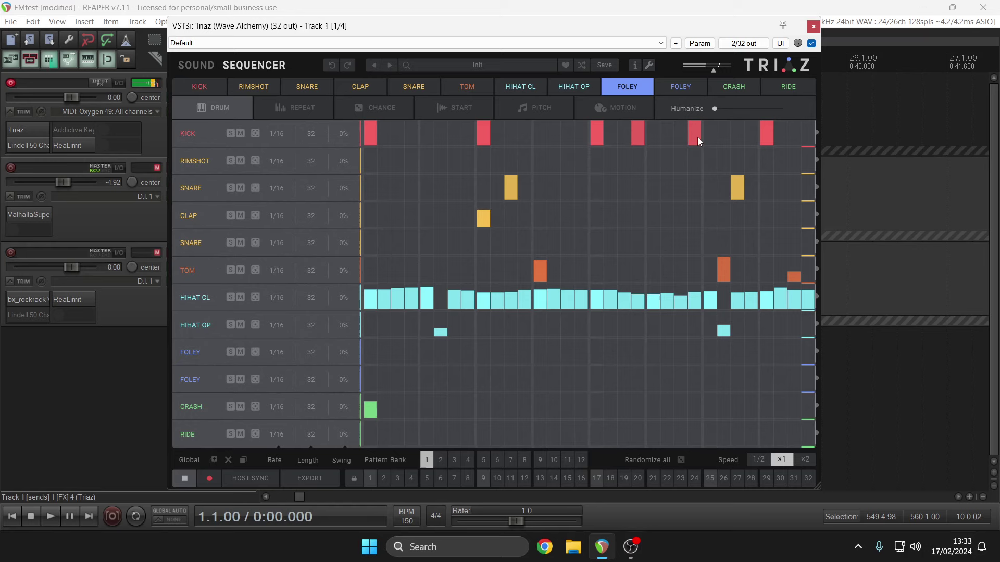
Step: Lower the kick on step 24, add a full-velocity kick on step 25 and quiet ghost kicks on steps 18 and 8
{"action": "left_click_drag", "start_coordinate": [697, 137], "coordinate": [701, 133]}
{"action": "left_click", "coordinate": [710, 136]}
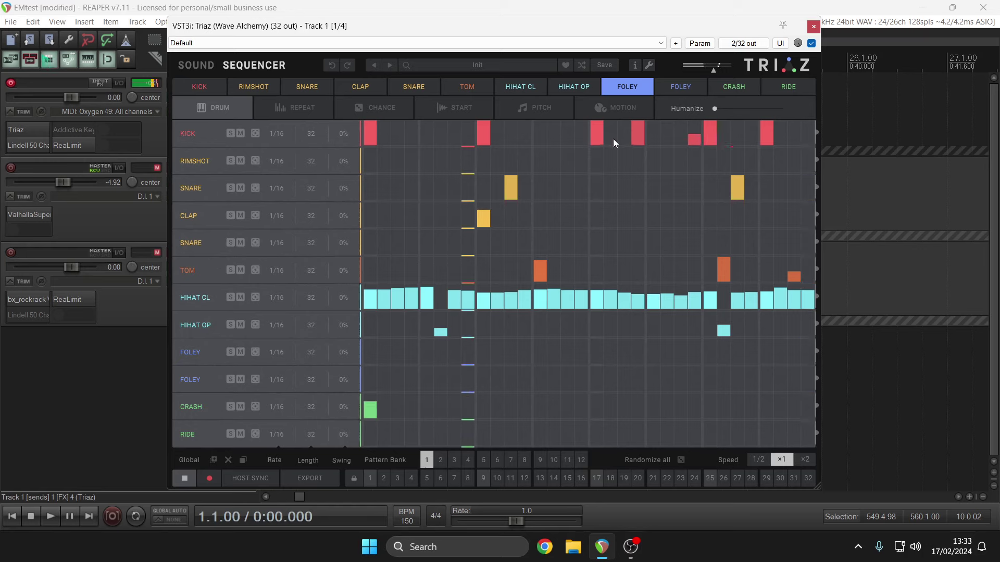
{"action": "left_click_drag", "start_coordinate": [610, 142], "coordinate": [609, 132]}
{"action": "left_click_drag", "start_coordinate": [467, 145], "coordinate": [464, 135]}
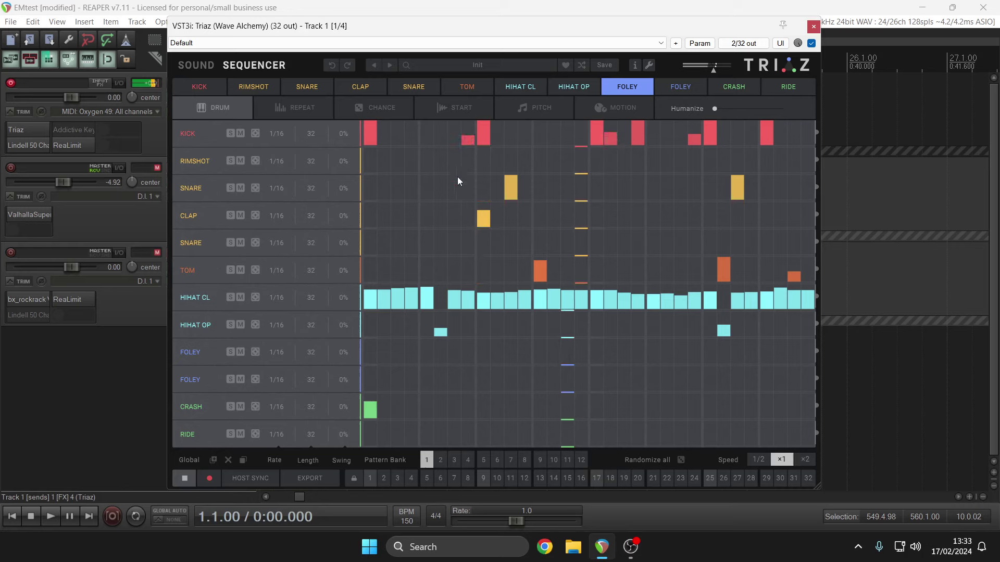
Step: Add ghost notes to the second snare lane on steps 1, 5, 6, 15, 19 and 30, keeping steps 5 and 30 louder
{"action": "left_click", "coordinate": [435, 246]}
{"action": "left_click", "coordinate": [565, 249]}
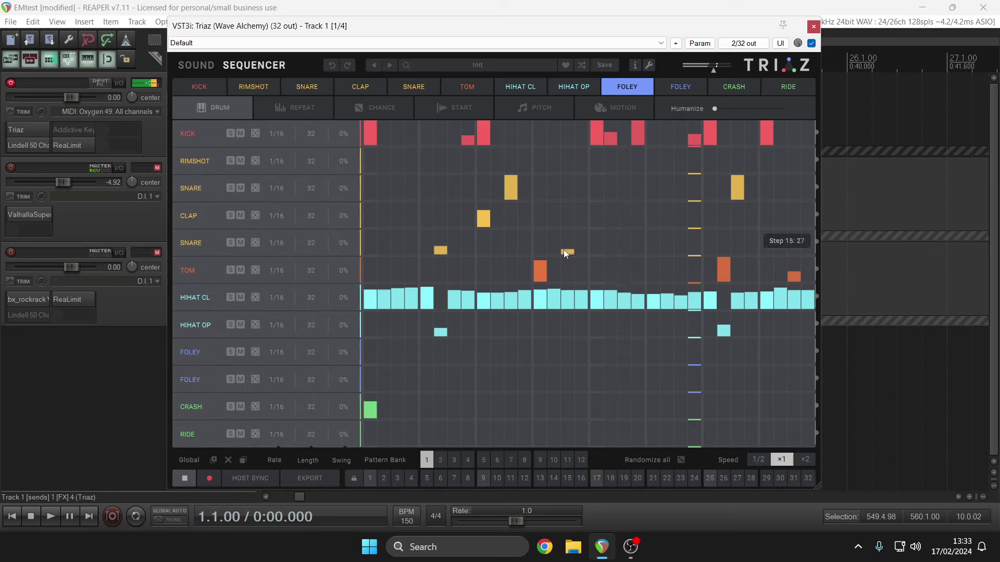
{"action": "left_click", "coordinate": [623, 248]}
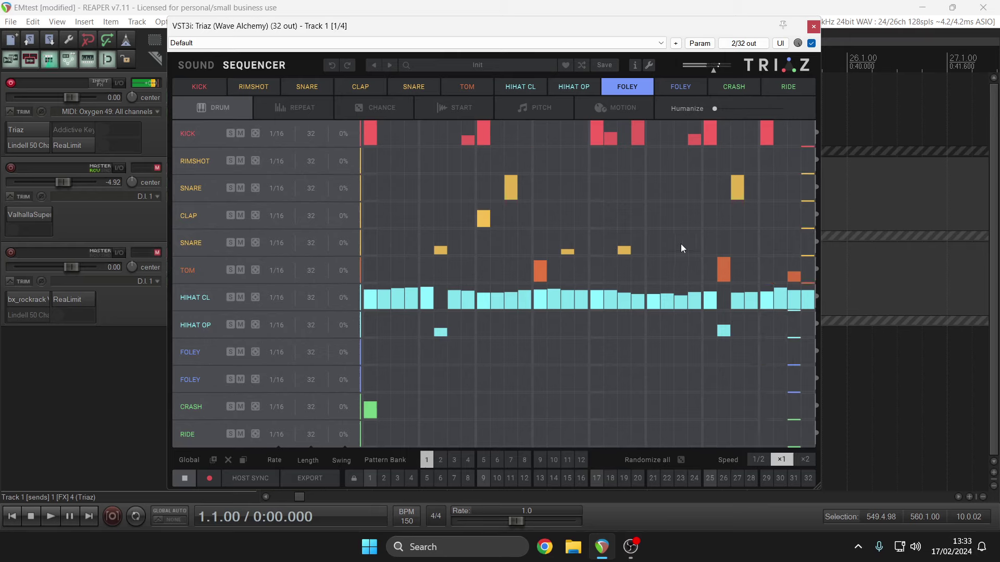
{"action": "left_click", "coordinate": [780, 241]}
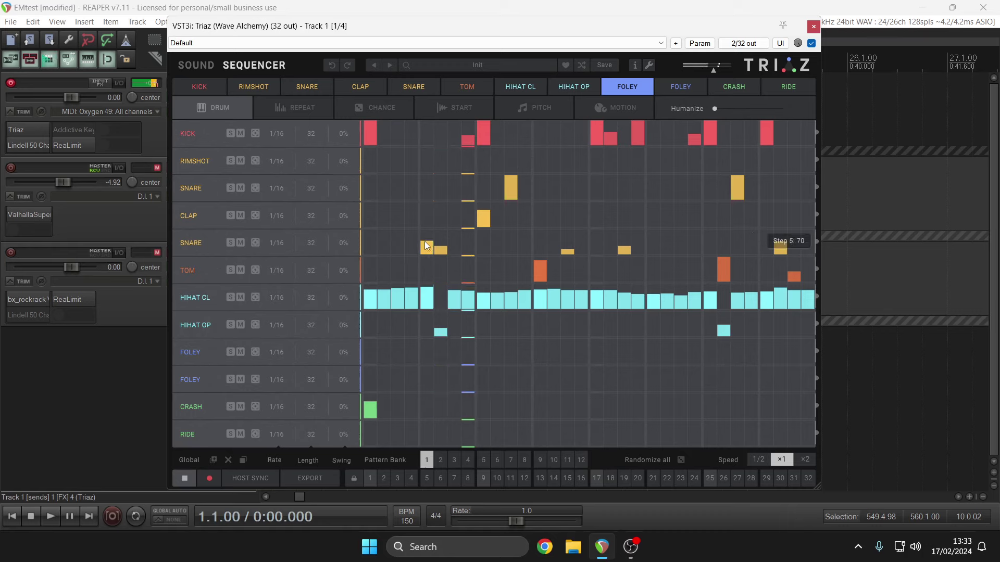
{"action": "left_click", "coordinate": [424, 241]}
{"action": "left_click", "coordinate": [375, 248]}
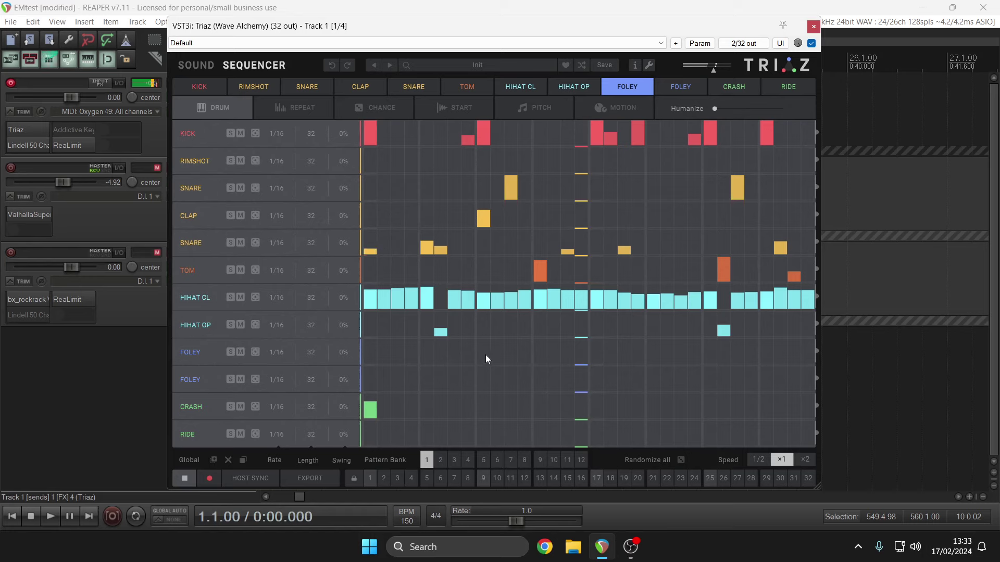
Step: Place loud hits on step 21 of the first Foley lane and step 22 of the second, removing the trial hit on step 9
{"action": "left_click", "coordinate": [485, 342]}
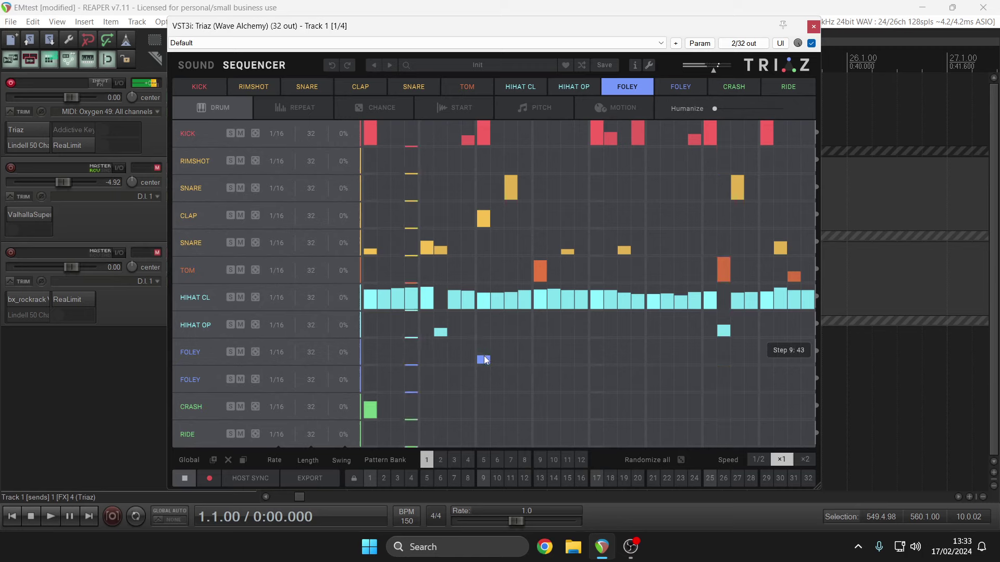
{"action": "left_click", "coordinate": [484, 345]}
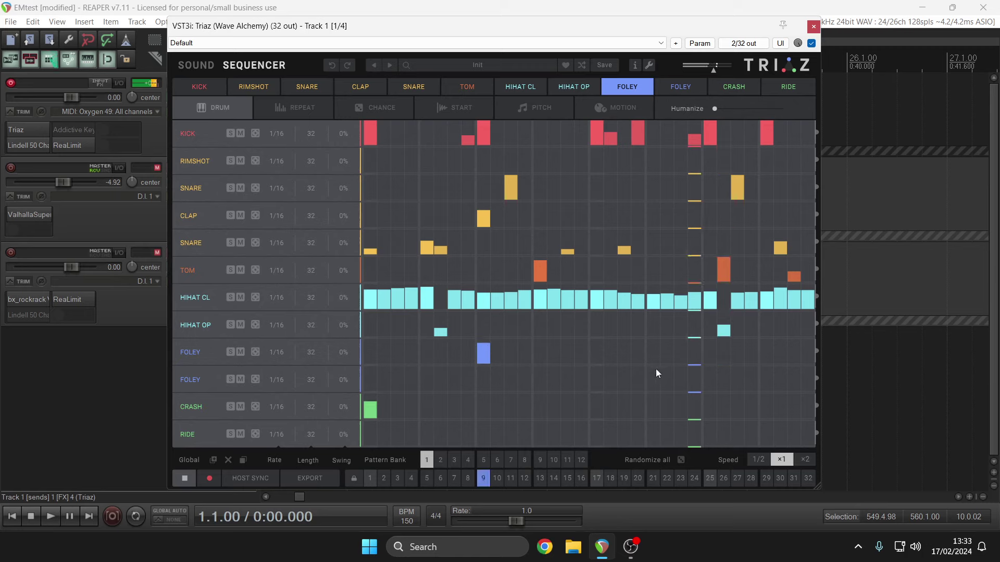
{"action": "left_click", "coordinate": [655, 340]}
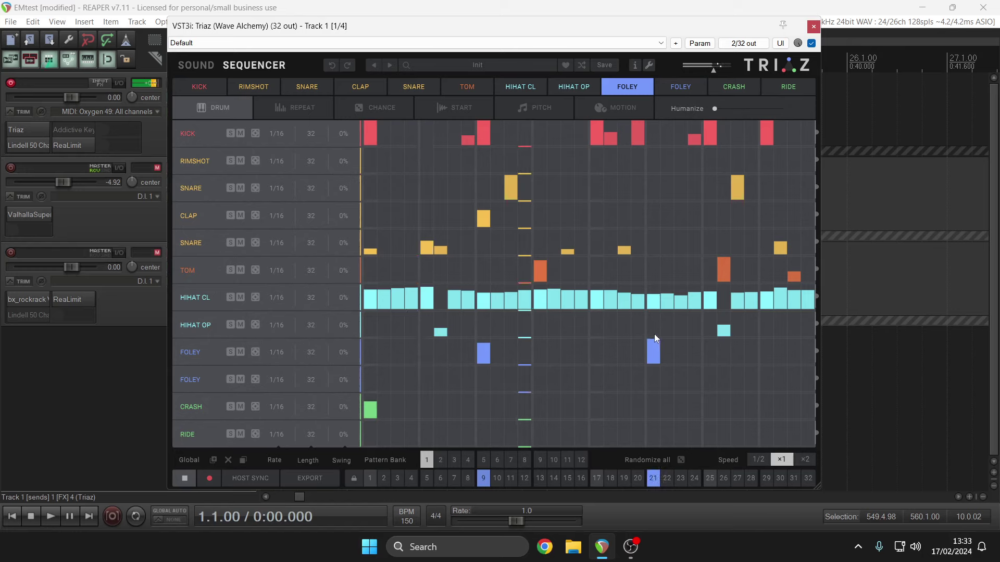
{"action": "left_click_drag", "start_coordinate": [485, 348], "coordinate": [476, 384]}
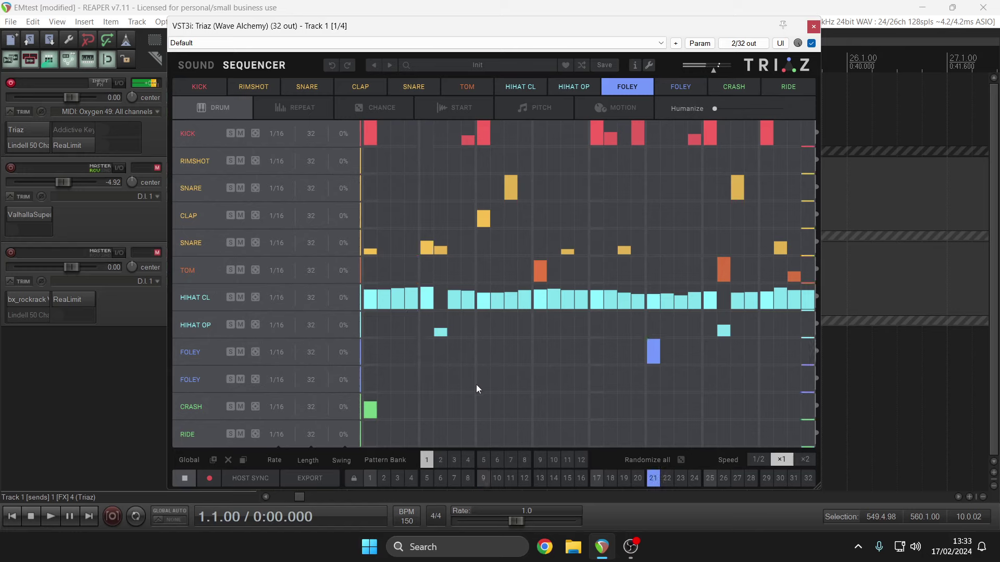
{"action": "left_click", "coordinate": [653, 381]}
{"action": "mouse_move", "coordinate": [669, 380]}
{"action": "left_mouse_down"}
{"action": "mouse_move", "coordinate": [669, 365]}
{"action": "mouse_move", "coordinate": [654, 399]}
{"action": "left_mouse_up"}
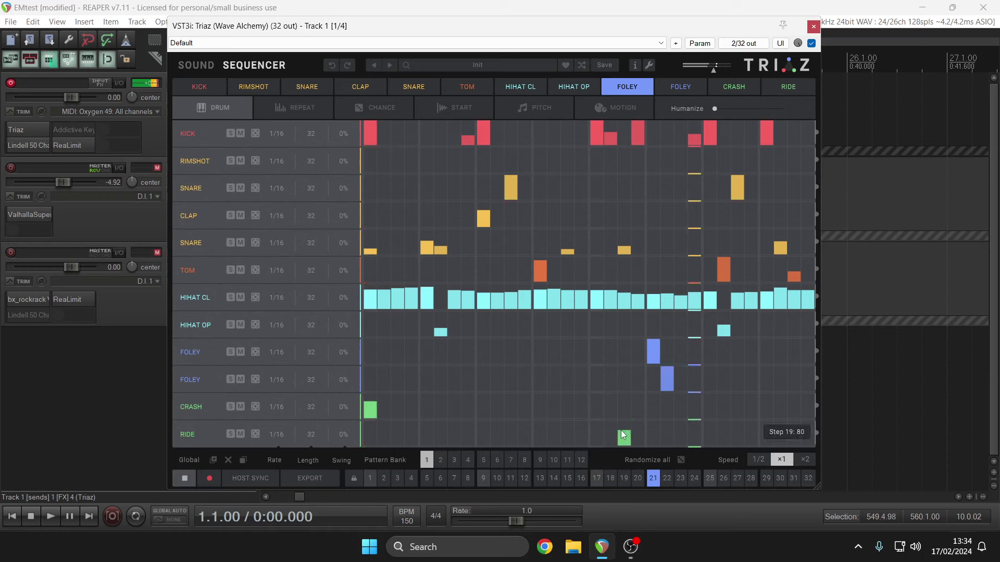
Step: Add ride hits on steps 19, 27 and 28, with step 28 quieter, and a rimshot hit on step 3
{"action": "left_click", "coordinate": [624, 427]}
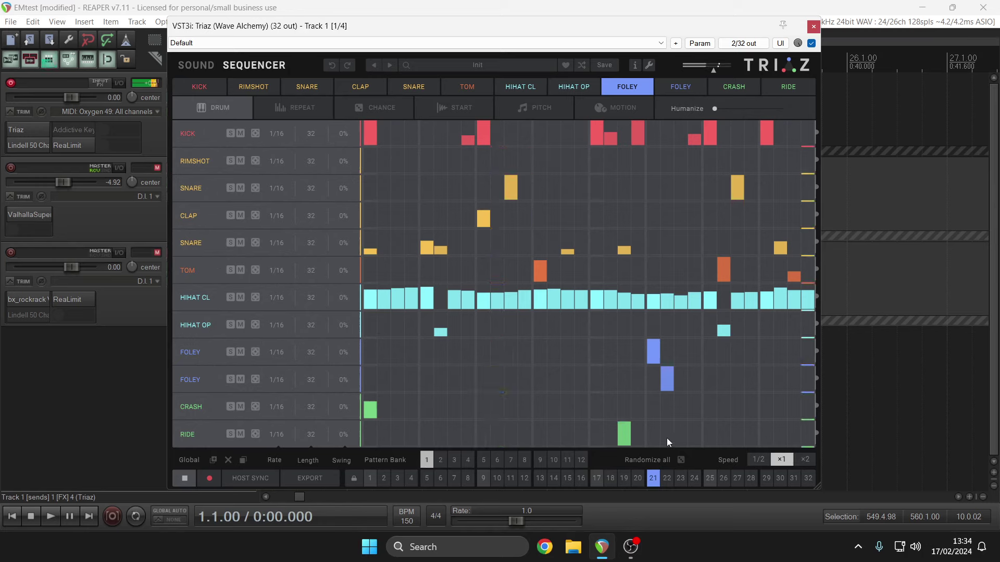
{"action": "left_click", "coordinate": [734, 436]}
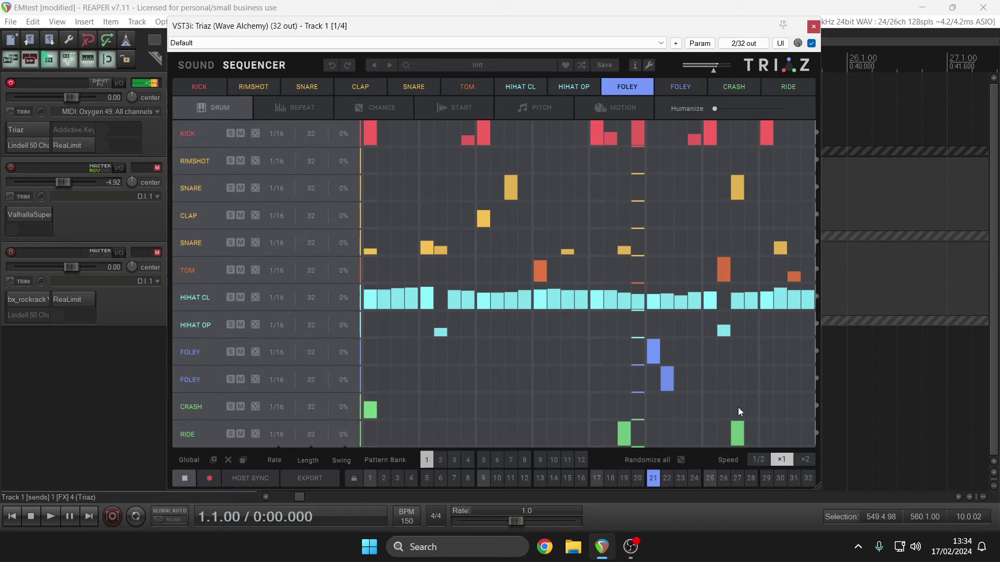
{"action": "left_click", "coordinate": [749, 432]}
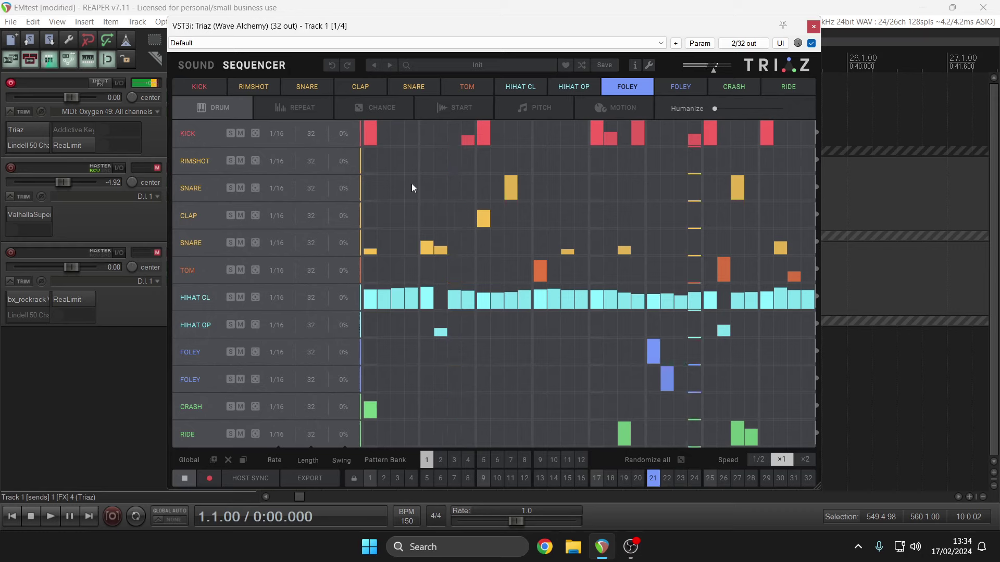
{"action": "left_click", "coordinate": [396, 151]}
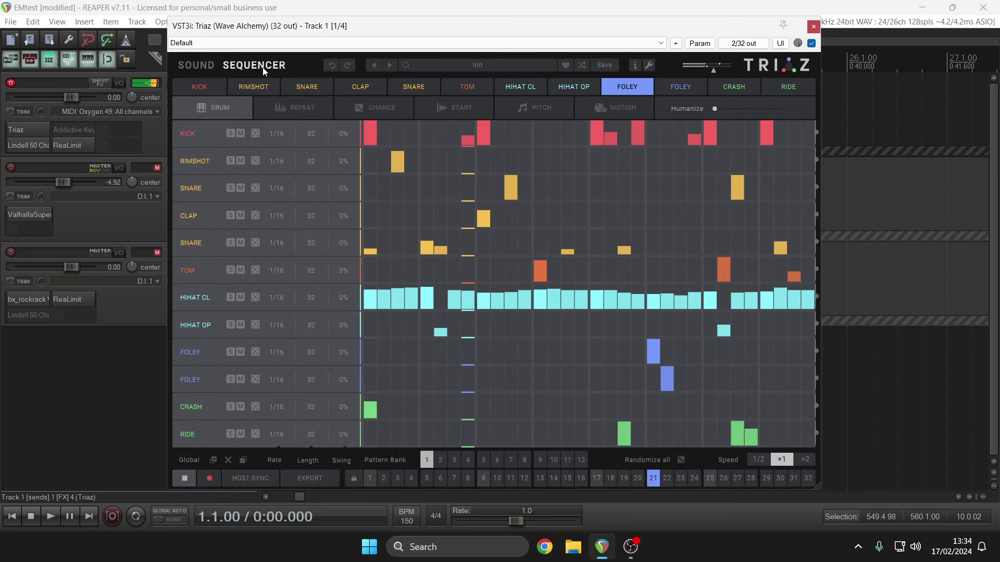
Step: Switch to the sound view and pan the closed hi-hat fully left and the open hi-hat left
{"action": "left_click", "coordinate": [190, 65]}
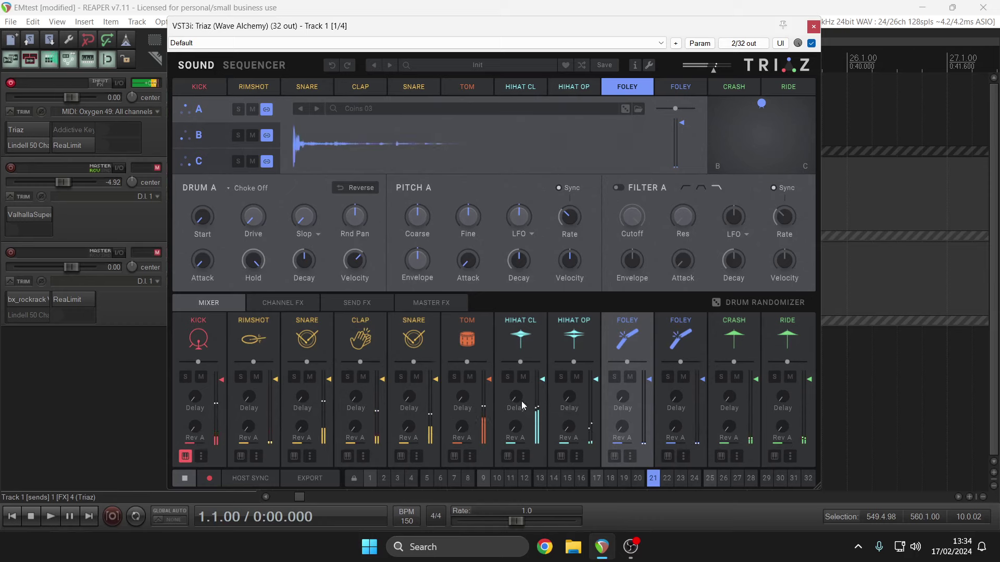
{"action": "left_click_drag", "start_coordinate": [520, 362], "coordinate": [492, 374]}
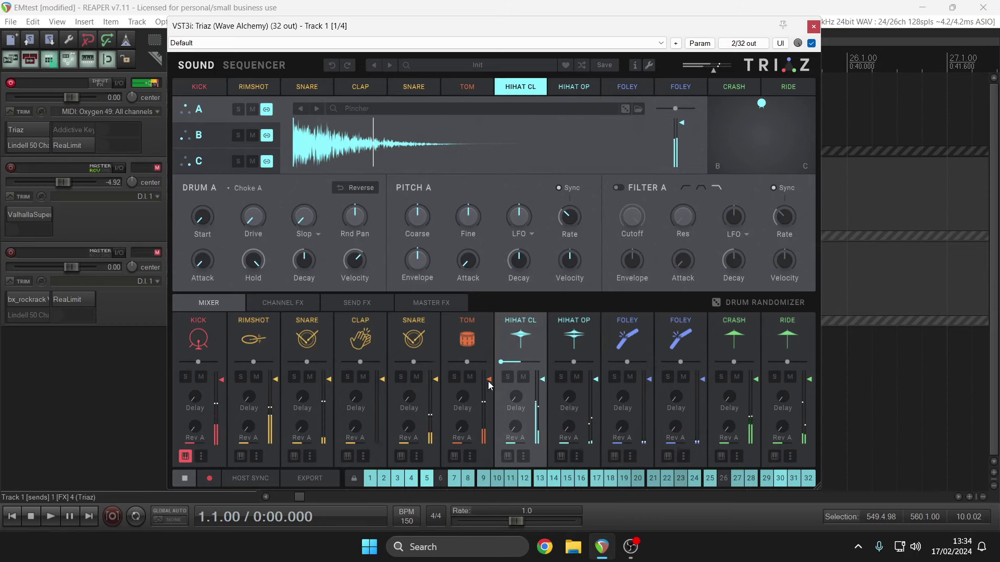
{"action": "left_click", "coordinate": [573, 367]}
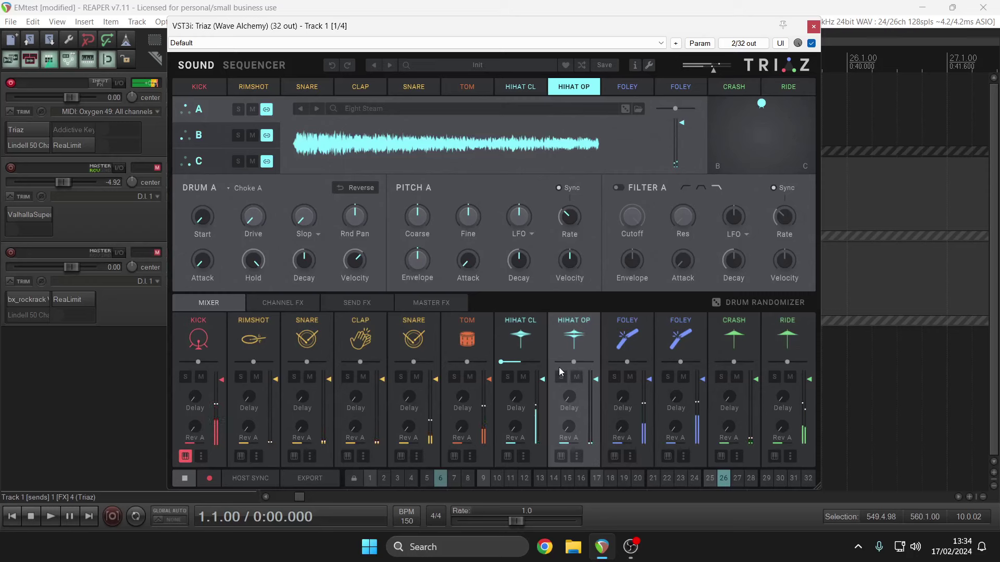
{"action": "left_click_drag", "start_coordinate": [575, 361], "coordinate": [541, 371]}
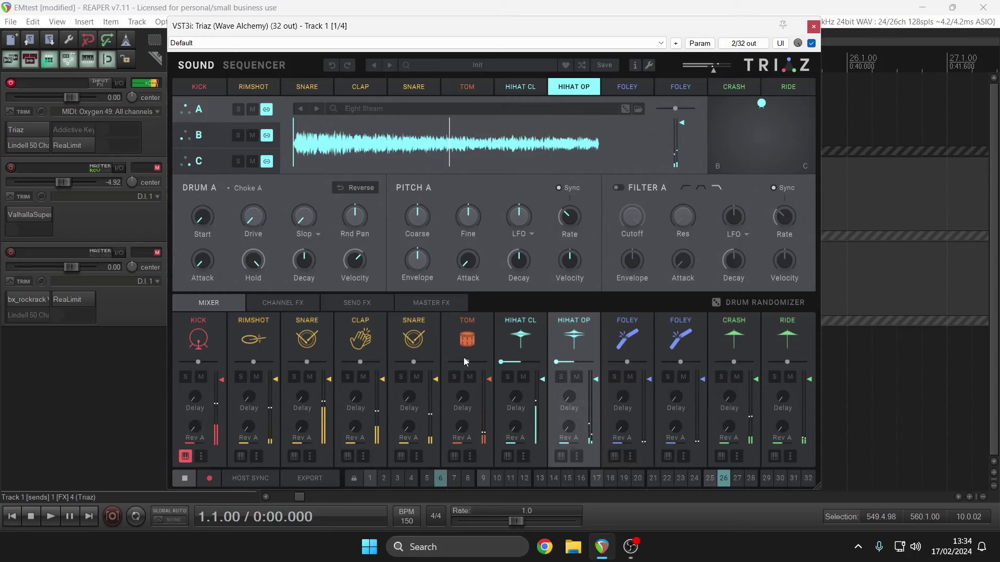
Step: Pan the tom, second Foley and ride channels to the right and the first Foley channel to the left
{"action": "left_click_drag", "start_coordinate": [467, 363], "coordinate": [495, 361]}
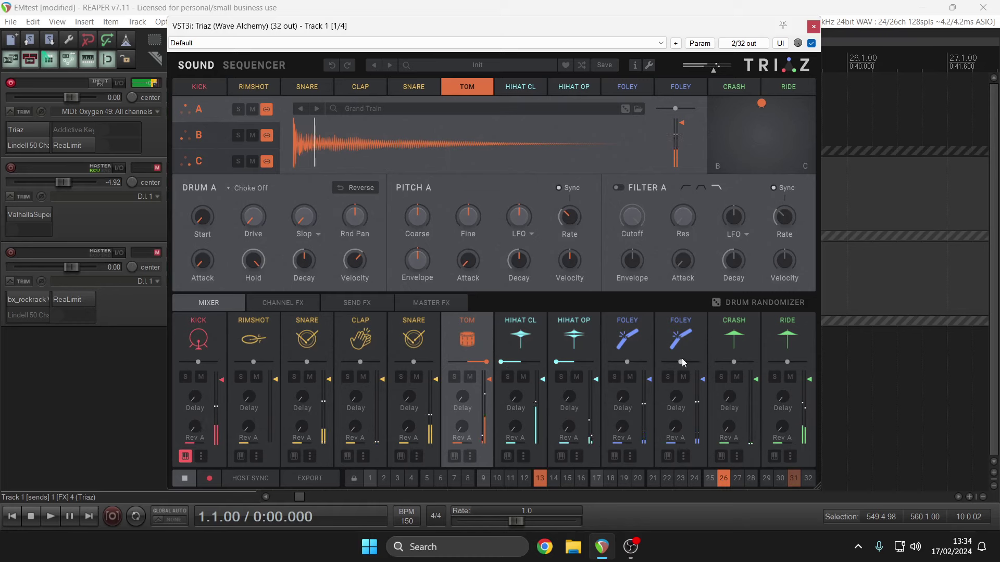
{"action": "left_click_drag", "start_coordinate": [682, 362], "coordinate": [699, 362]}
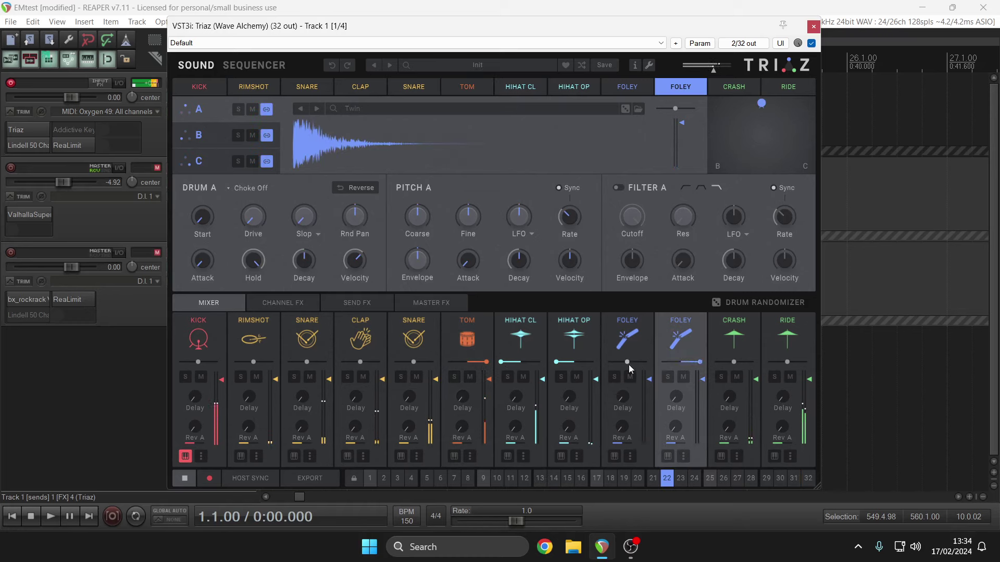
{"action": "left_click_drag", "start_coordinate": [628, 364], "coordinate": [612, 363]}
{"action": "left_click_drag", "start_coordinate": [788, 362], "coordinate": [821, 357]}
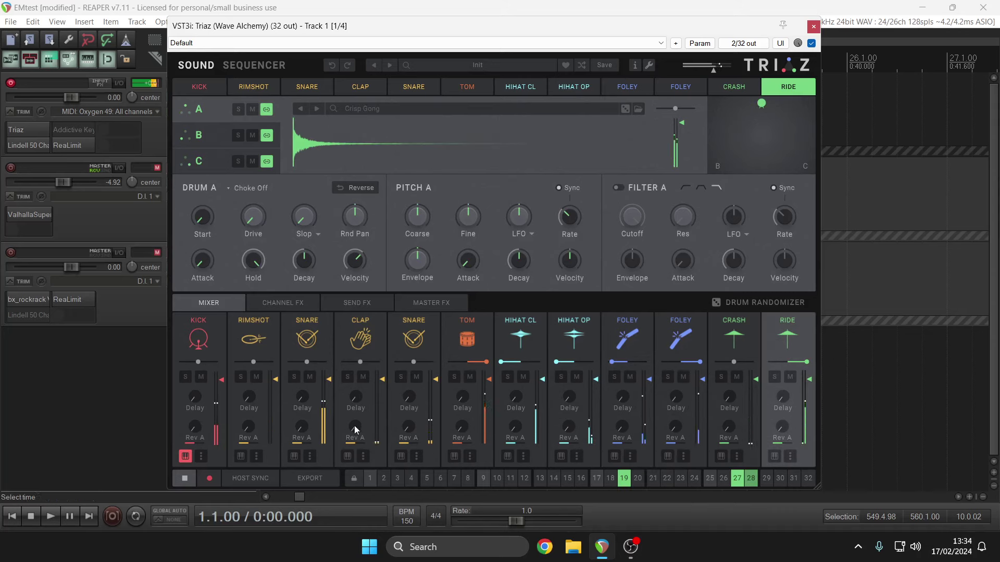
Step: Raise the Reverb A sends on the rimshot and first snare, and the delay send on the closed hi-hat
{"action": "left_click_drag", "start_coordinate": [250, 435], "coordinate": [248, 410]}
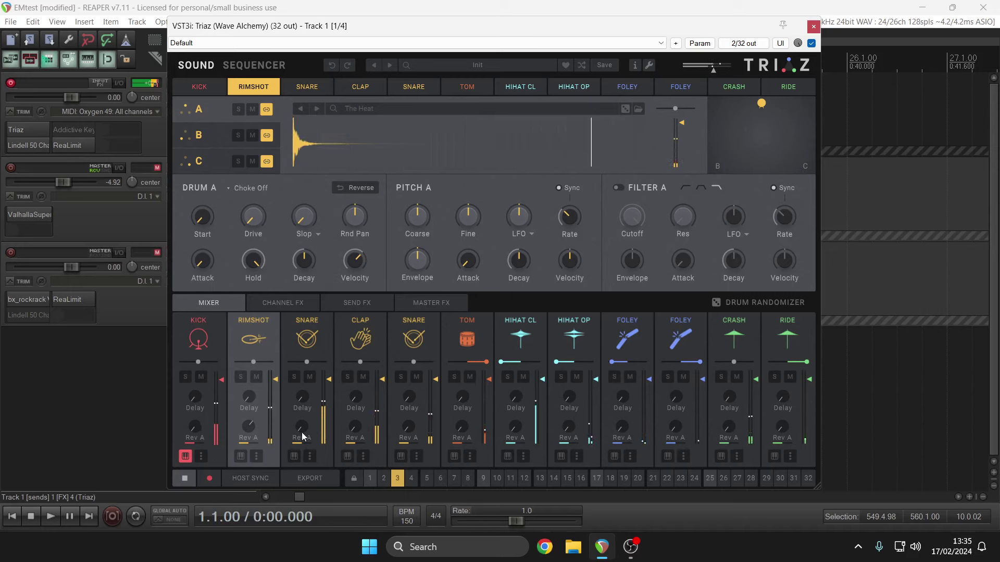
{"action": "left_click_drag", "start_coordinate": [301, 431], "coordinate": [306, 342]}
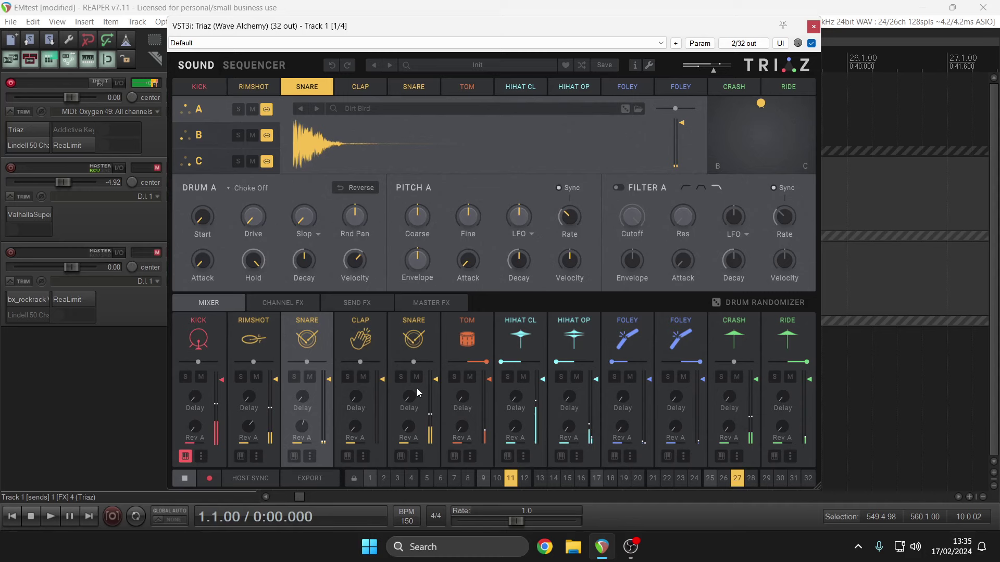
{"action": "left_click", "coordinate": [516, 400]}
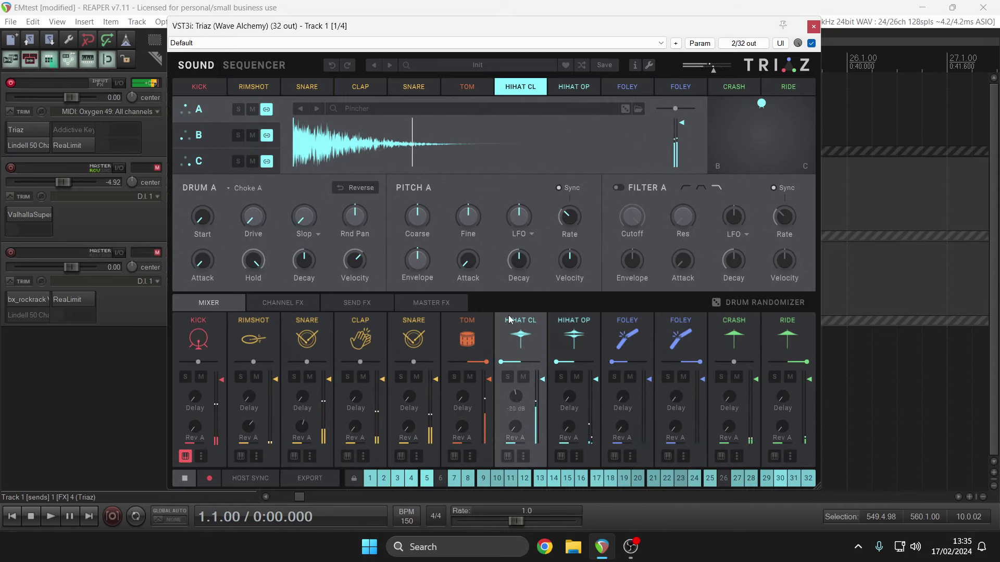
{"action": "left_click_drag", "start_coordinate": [507, 309], "coordinate": [508, 288]}
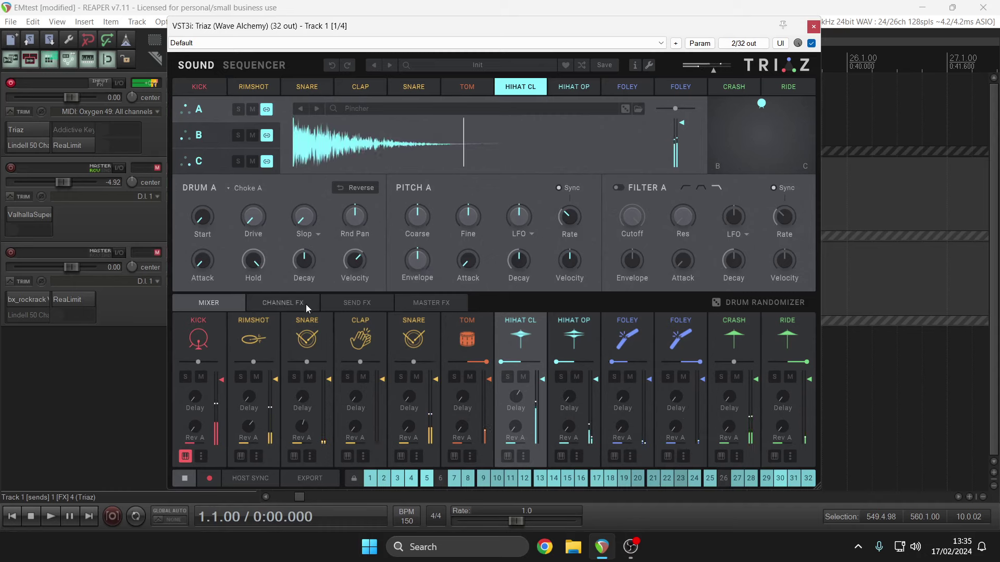
Step: Increase Reverb A's size and decay, set the synced delay time to 1/16T, and turn the delay's ping-pong mode off
{"action": "left_click", "coordinate": [339, 299]}
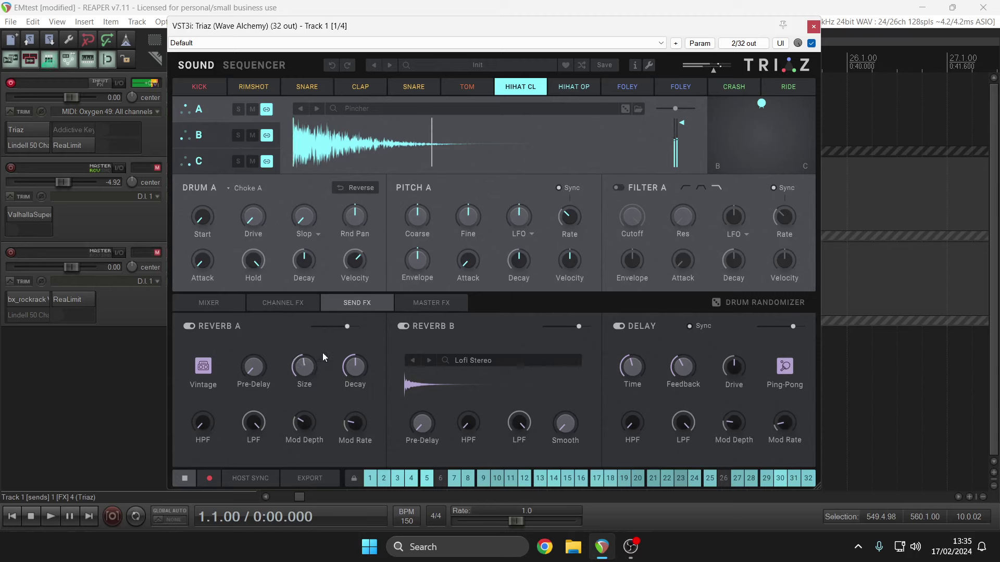
{"action": "left_click_drag", "start_coordinate": [358, 366], "coordinate": [356, 340]}
{"action": "left_click_drag", "start_coordinate": [633, 367], "coordinate": [626, 329]}
{"action": "left_click", "coordinate": [785, 369]}
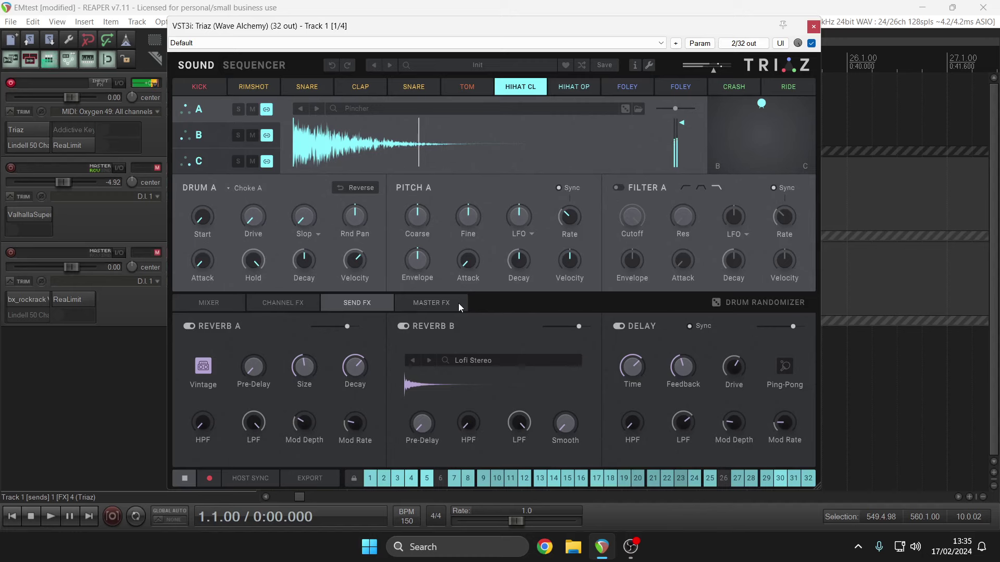
{"action": "mouse_move", "coordinate": [304, 372]}
{"action": "left_click_drag", "start_coordinate": [304, 373], "coordinate": [305, 340]}
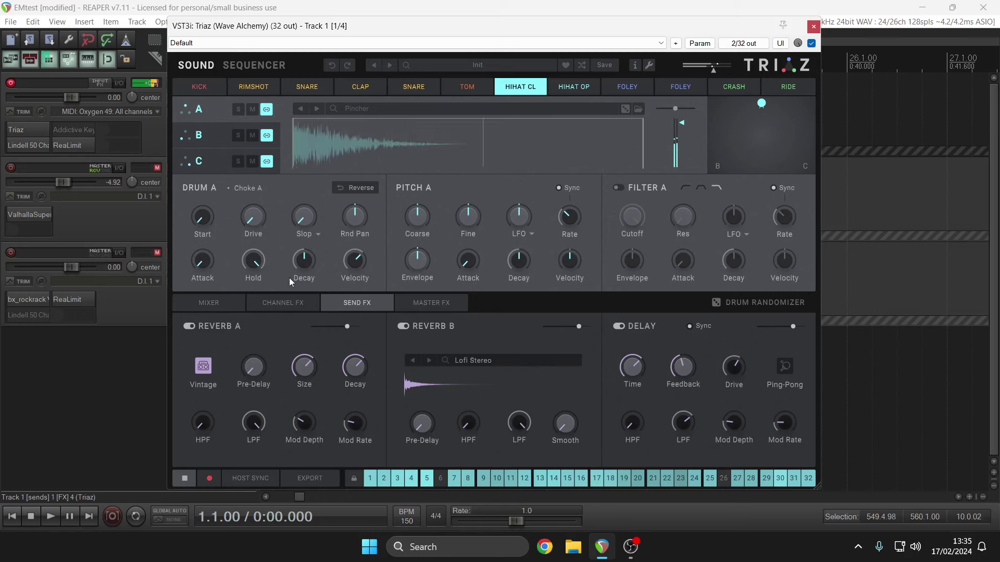
Step: Raise the delay send on the second snare channel in the mixer
{"action": "left_click", "coordinate": [209, 303]}
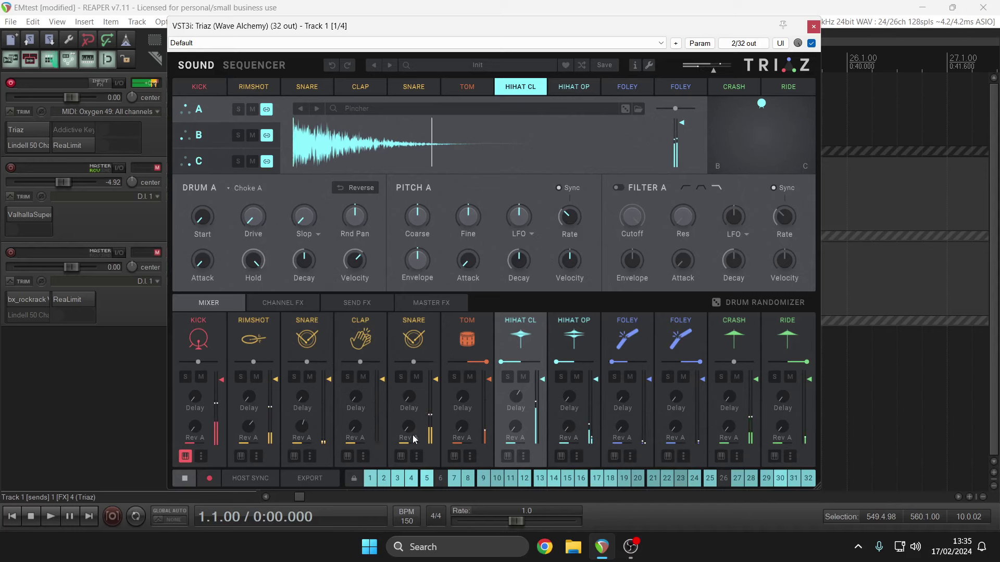
{"action": "left_click", "coordinate": [407, 399]}
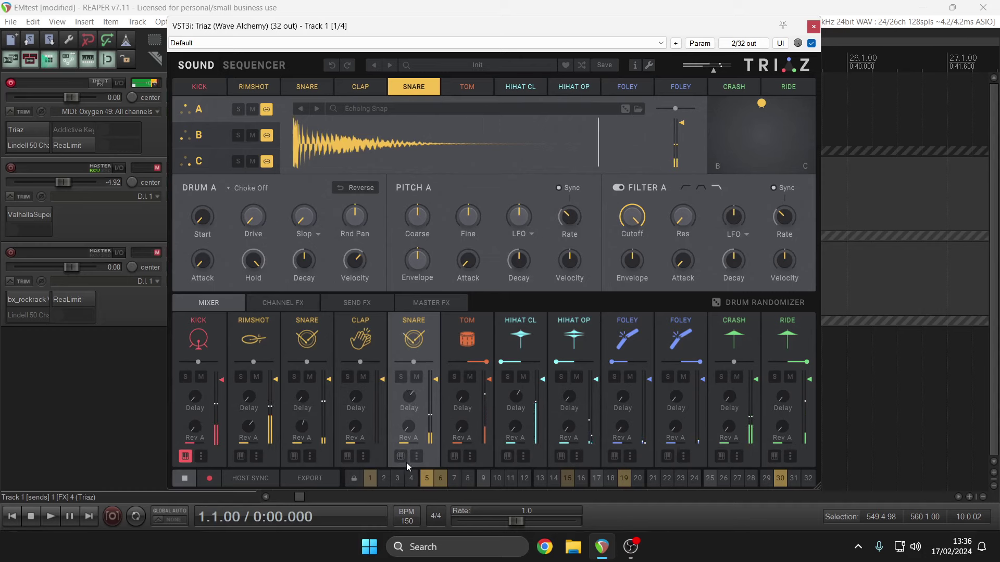
{"action": "mouse_move", "coordinate": [410, 400]}
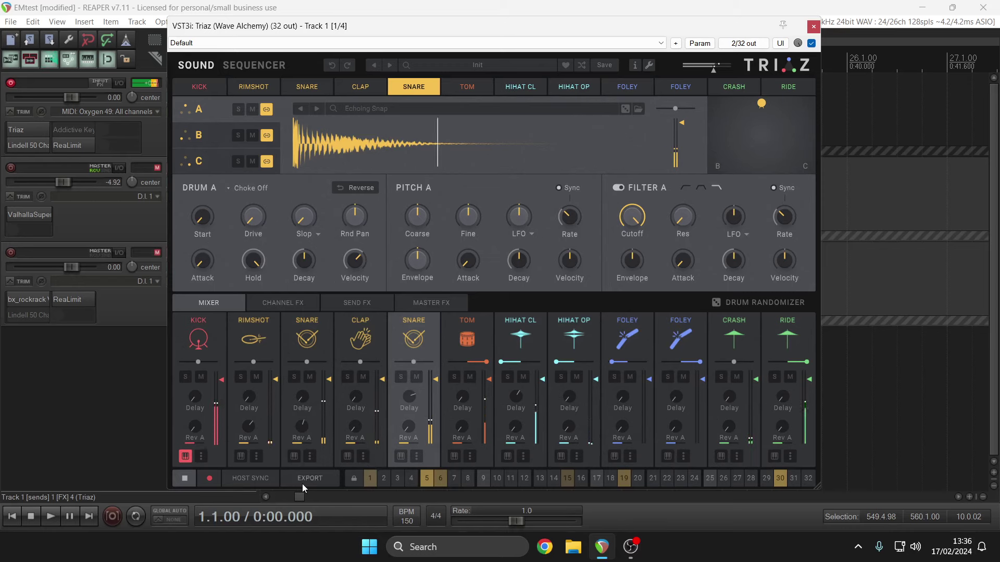
Step: Toggle the send delay's tempo sync and readjust its delay time
{"action": "left_click", "coordinate": [354, 302]}
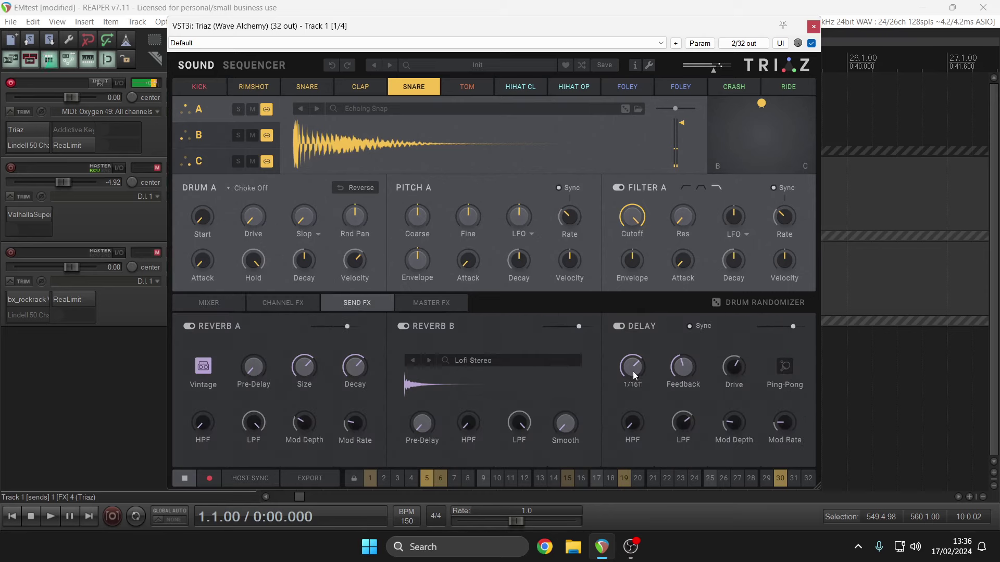
{"action": "left_click", "coordinate": [690, 326]}
{"action": "left_click_drag", "start_coordinate": [642, 374], "coordinate": [635, 248]}
{"action": "left_click_drag", "start_coordinate": [635, 380], "coordinate": [679, 342]}
Step: Raise the kick's drive to a high setting, lengthen its decay and lower its coarse pitch
{"action": "left_click", "coordinate": [221, 299]}
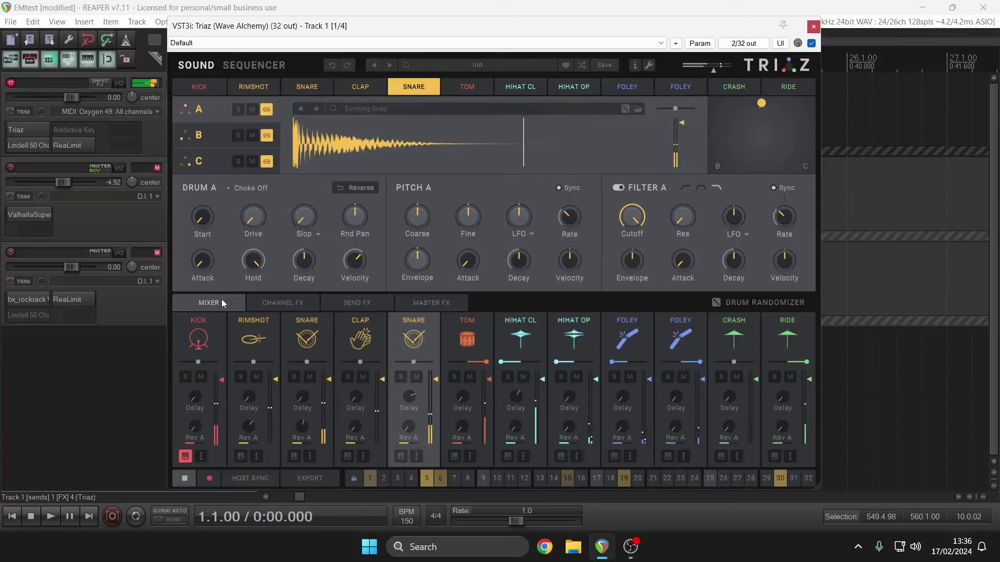
{"action": "left_click", "coordinate": [220, 320]}
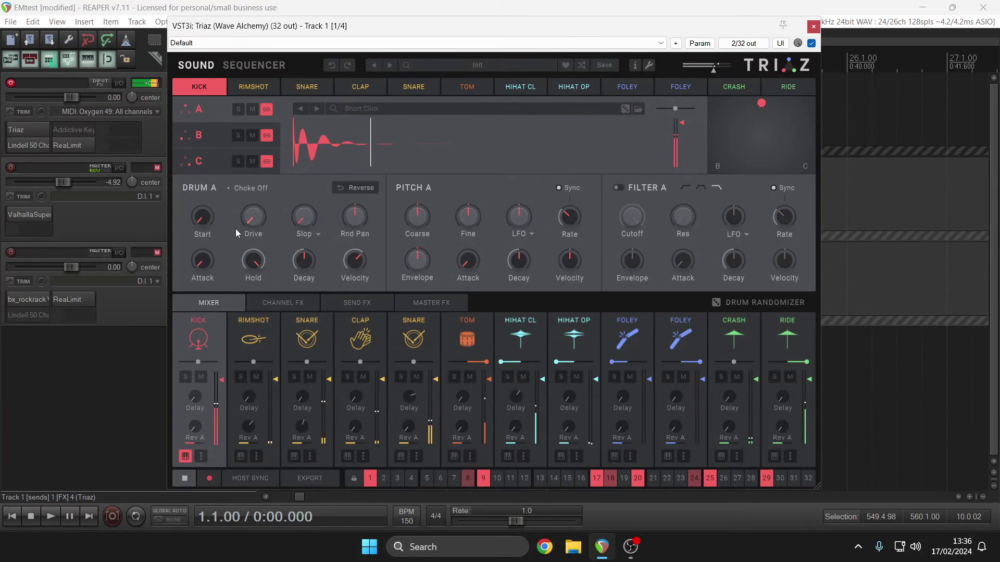
{"action": "left_click_drag", "start_coordinate": [253, 218], "coordinate": [257, 86]}
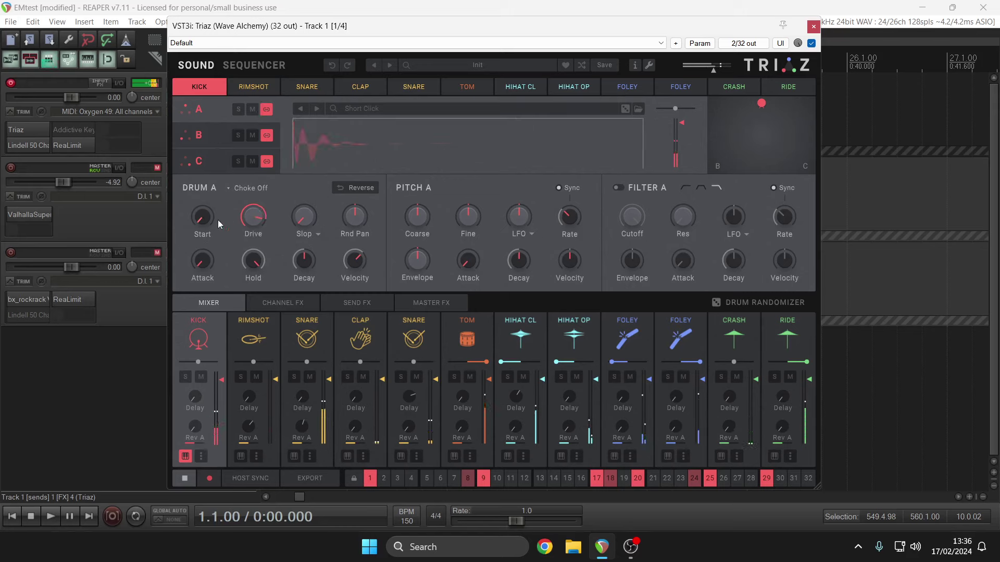
{"action": "left_click_drag", "start_coordinate": [305, 260], "coordinate": [309, 206]}
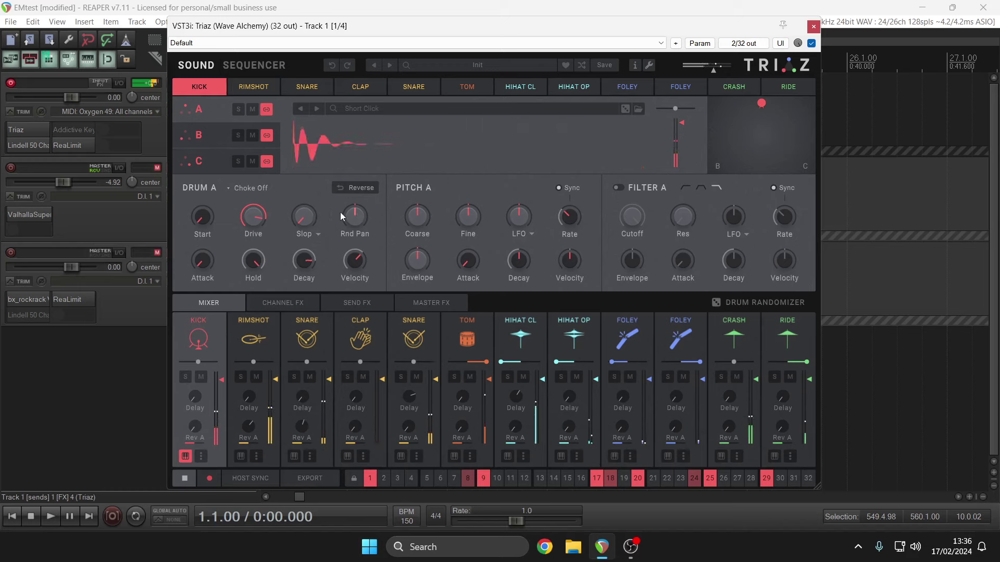
{"action": "left_click_drag", "start_coordinate": [415, 220], "coordinate": [409, 239]}
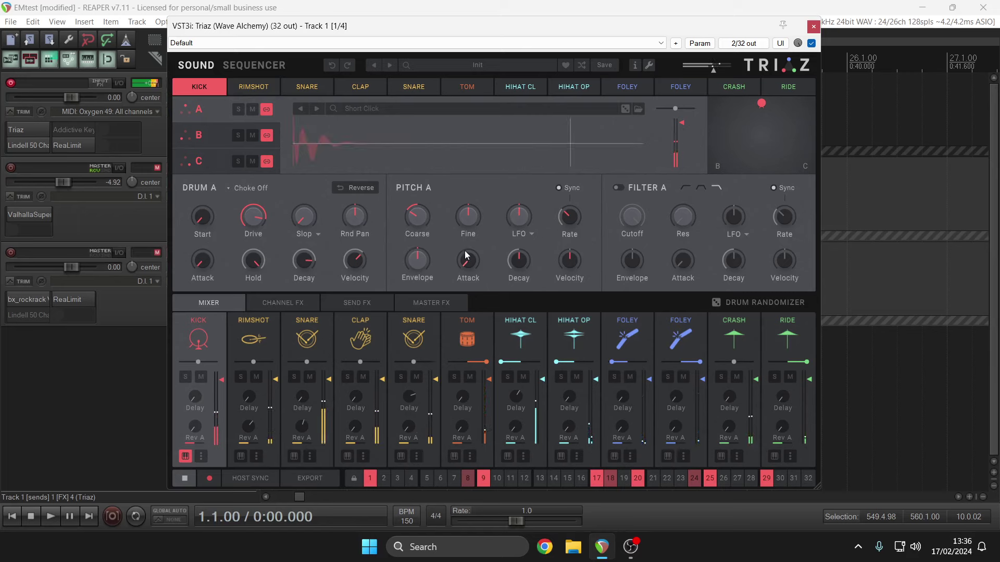
Step: Tune the clap's coarse pitch up, and lower the second snare's coarse and fine pitch while lengthening its decay
{"action": "left_click", "coordinate": [372, 322]}
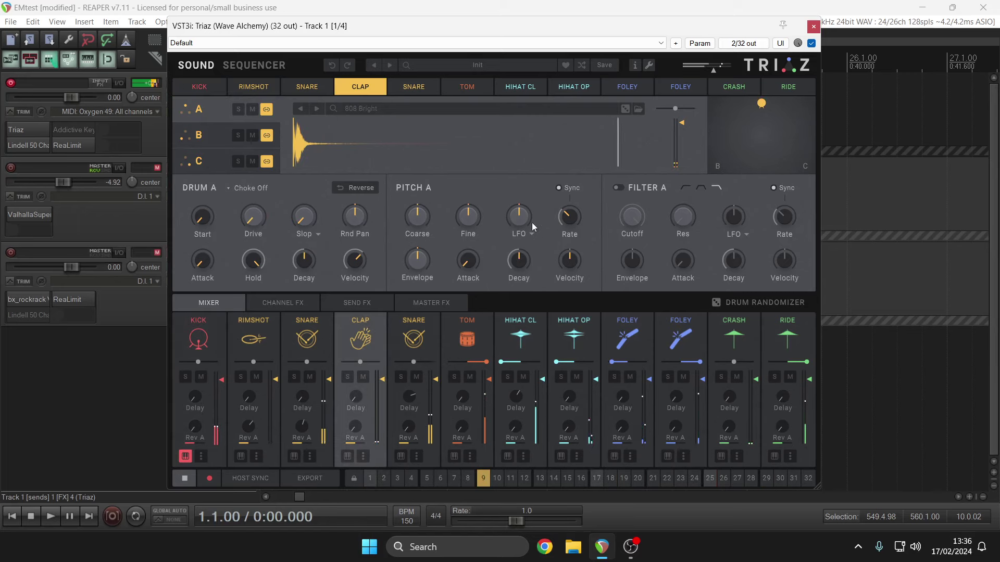
{"action": "mouse_move", "coordinate": [421, 225]}
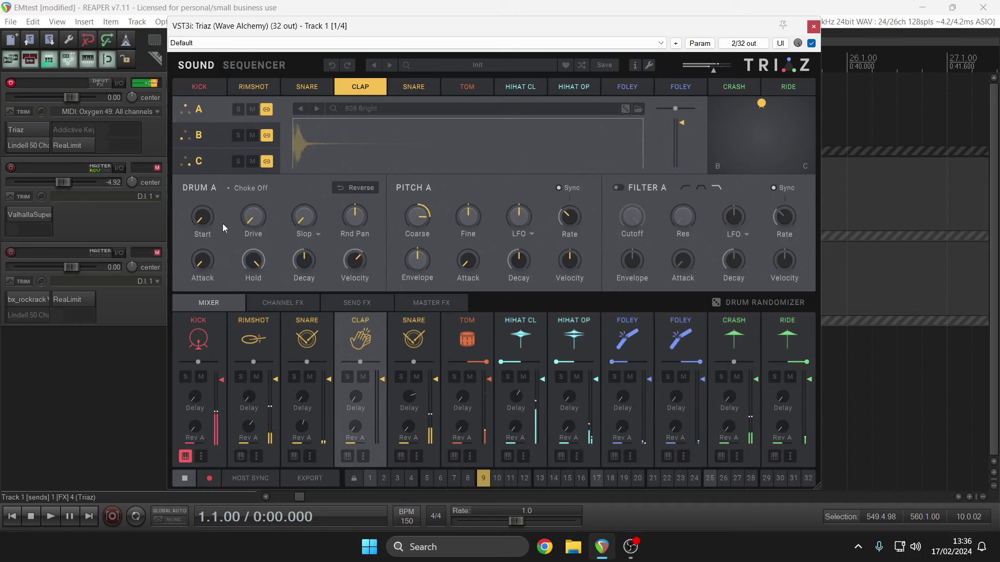
{"action": "left_click", "coordinate": [433, 322]}
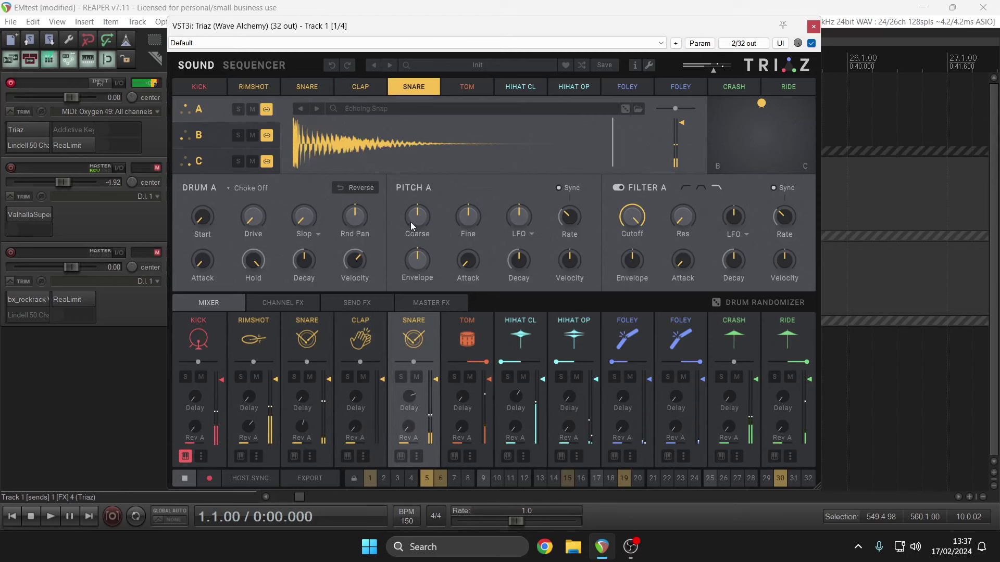
{"action": "left_click_drag", "start_coordinate": [417, 216], "coordinate": [448, 238]}
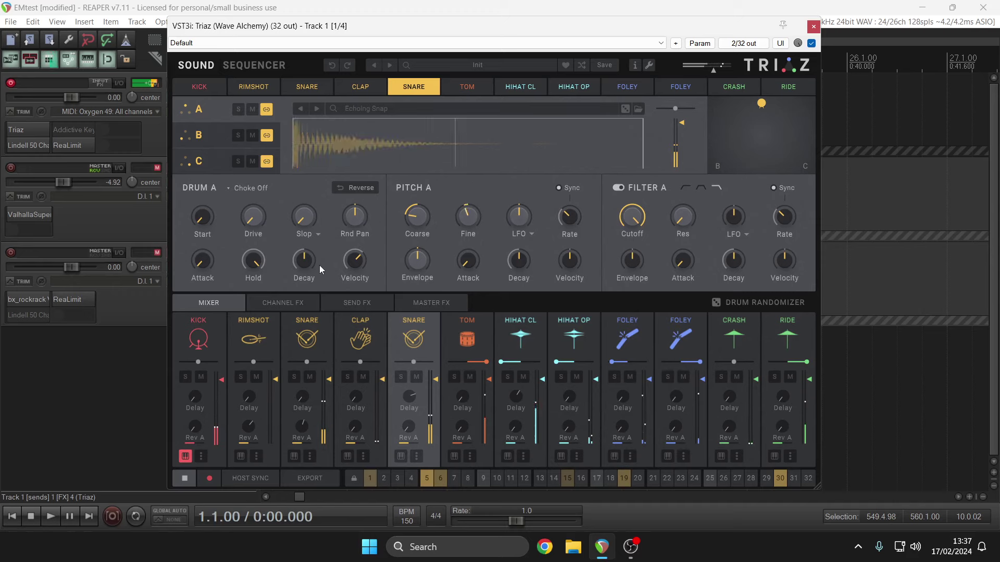
{"action": "left_click_drag", "start_coordinate": [308, 264], "coordinate": [309, 242]}
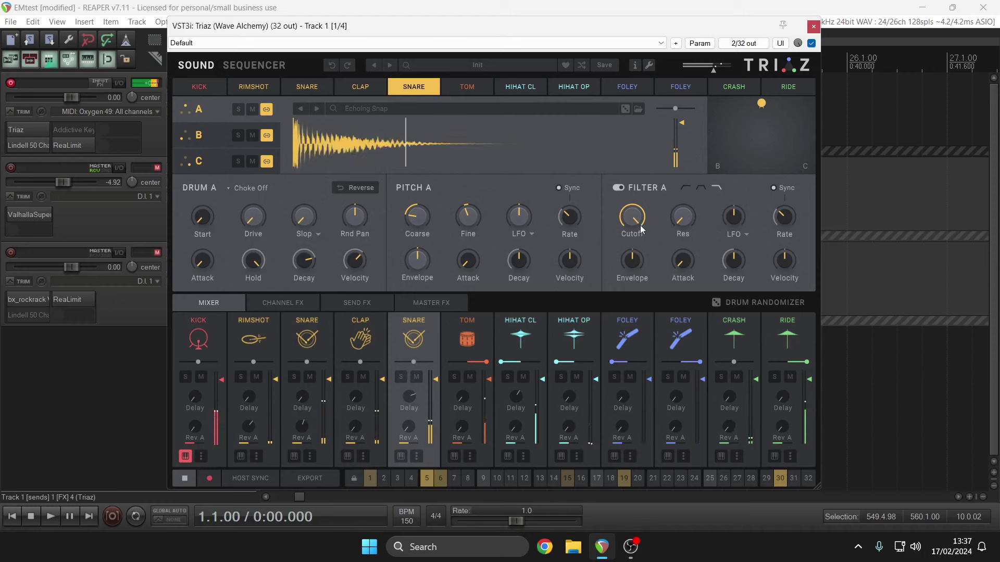
Step: Shape the second snare's filter with lower cutoff, high resonance, positive LFO depth, faster LFO rate, longer decay and a negative envelope amount
{"action": "left_click_drag", "start_coordinate": [634, 220], "coordinate": [627, 291]}
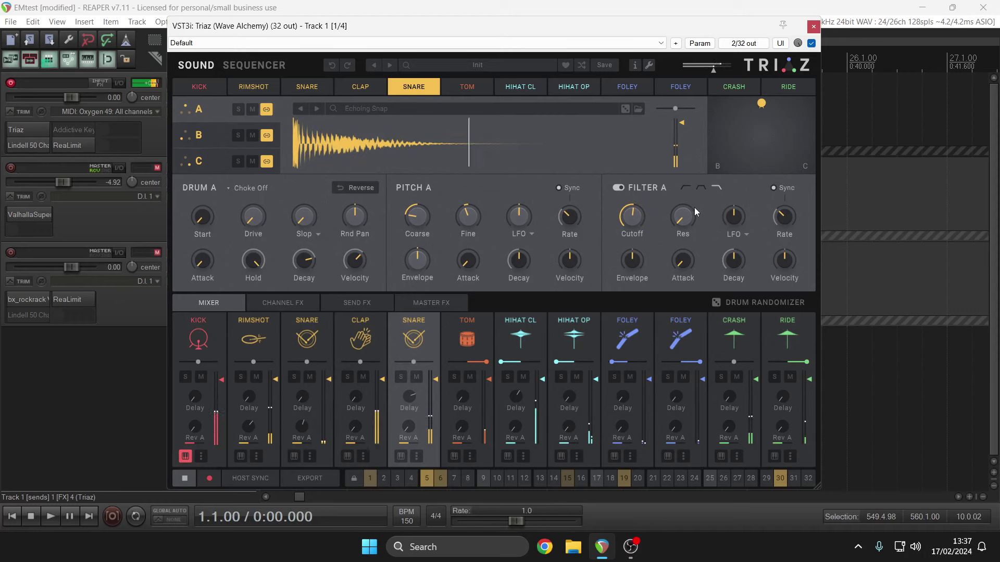
{"action": "left_click_drag", "start_coordinate": [694, 207], "coordinate": [680, 67]}
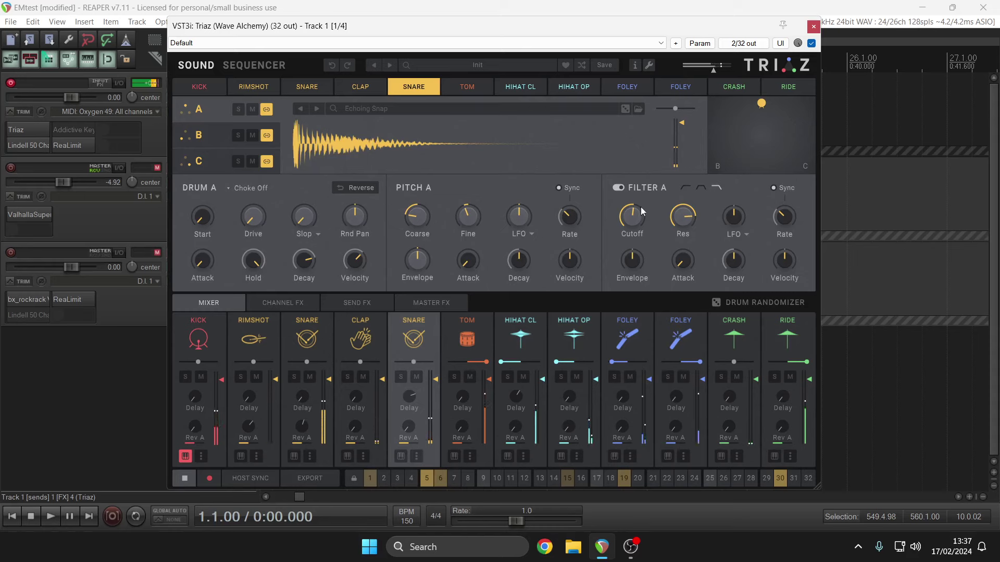
{"action": "left_click_drag", "start_coordinate": [734, 218], "coordinate": [732, 190]}
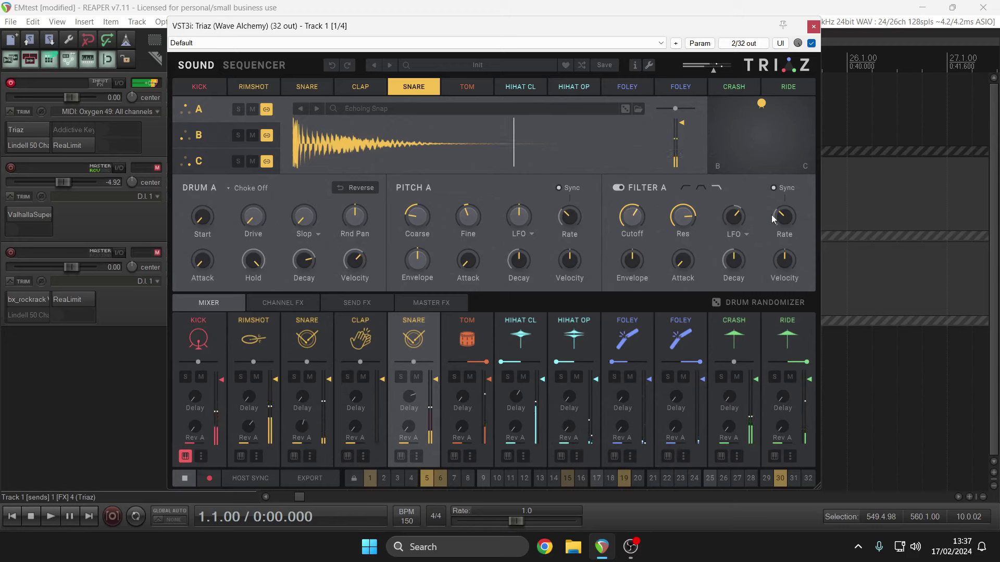
{"action": "left_click_drag", "start_coordinate": [772, 219], "coordinate": [773, 170]}
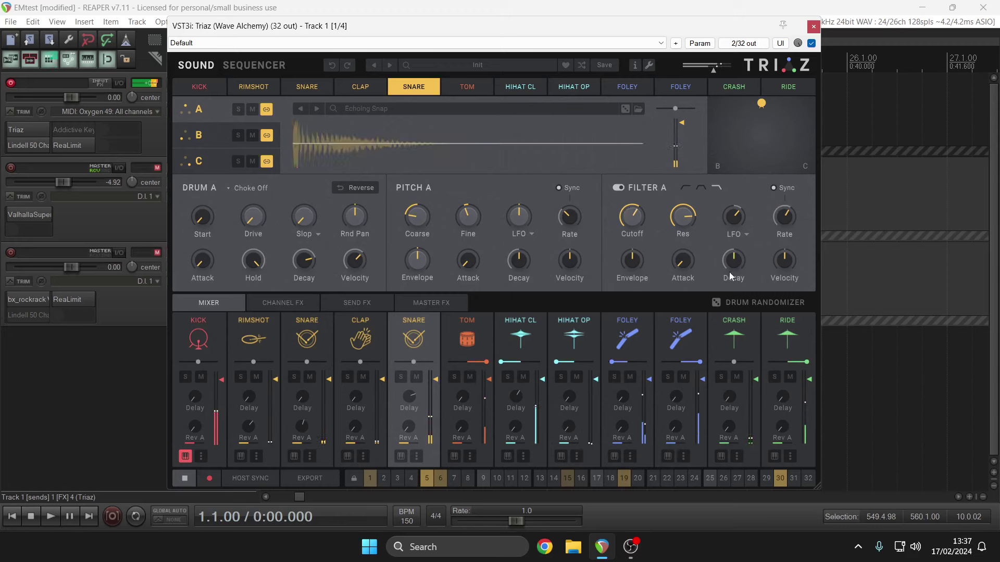
{"action": "left_click_drag", "start_coordinate": [729, 271], "coordinate": [727, 226]}
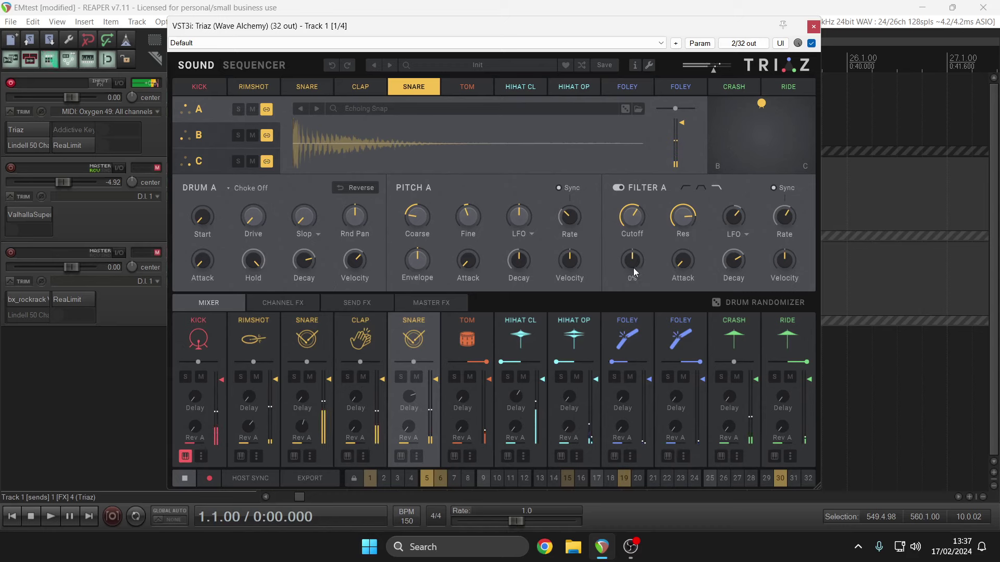
{"action": "left_click_drag", "start_coordinate": [634, 267], "coordinate": [627, 307]}
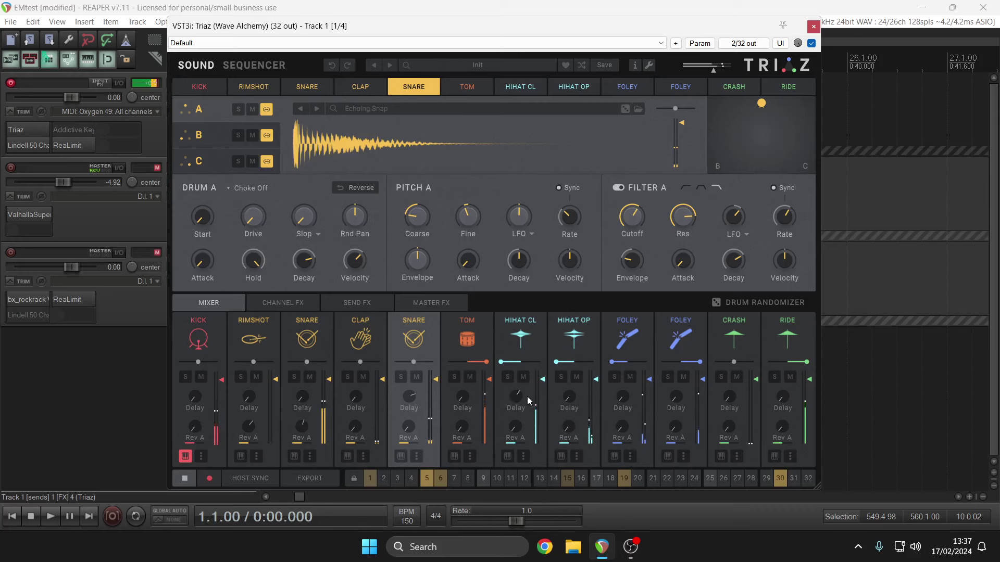
Step: Lower the closed hi-hat channel's volume in the mixer
{"action": "left_click_drag", "start_coordinate": [542, 380], "coordinate": [543, 395]}
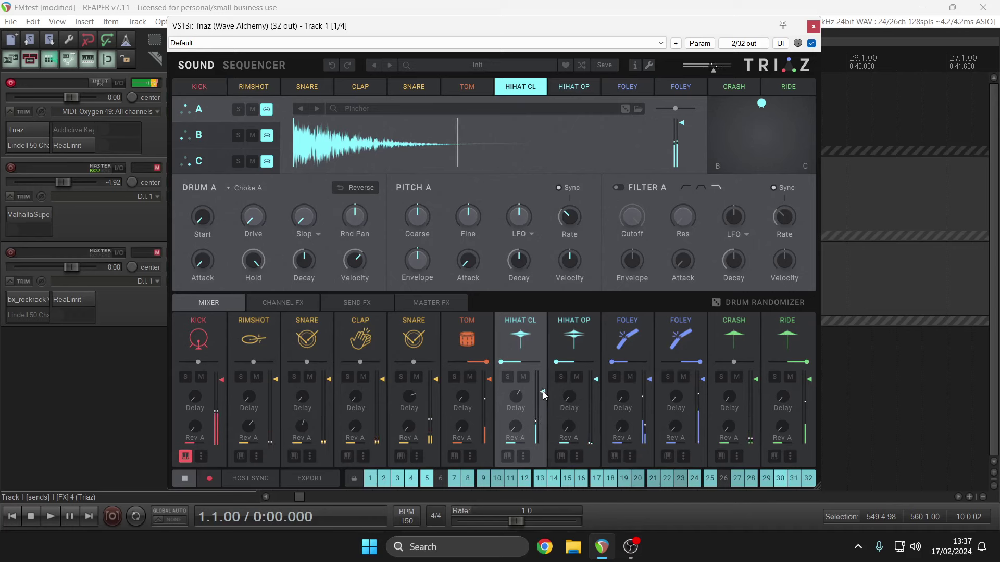
Step: Add a tom hit on step 2, and process the tom channel with its EQ and compressor enabled and the EQ curve reshaped
{"action": "left_click", "coordinate": [474, 82]}
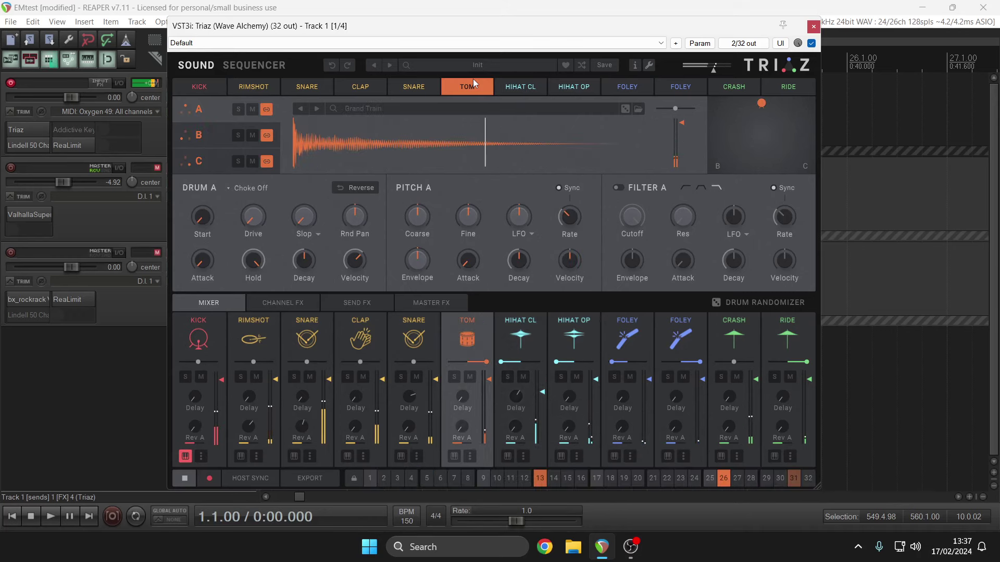
{"action": "left_click", "coordinate": [384, 479]}
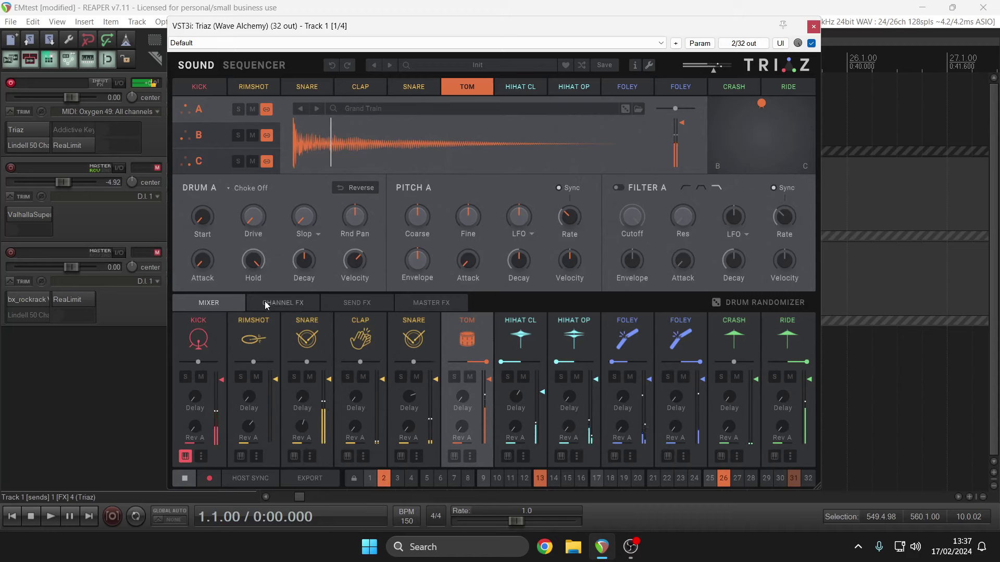
{"action": "left_click", "coordinate": [305, 301]}
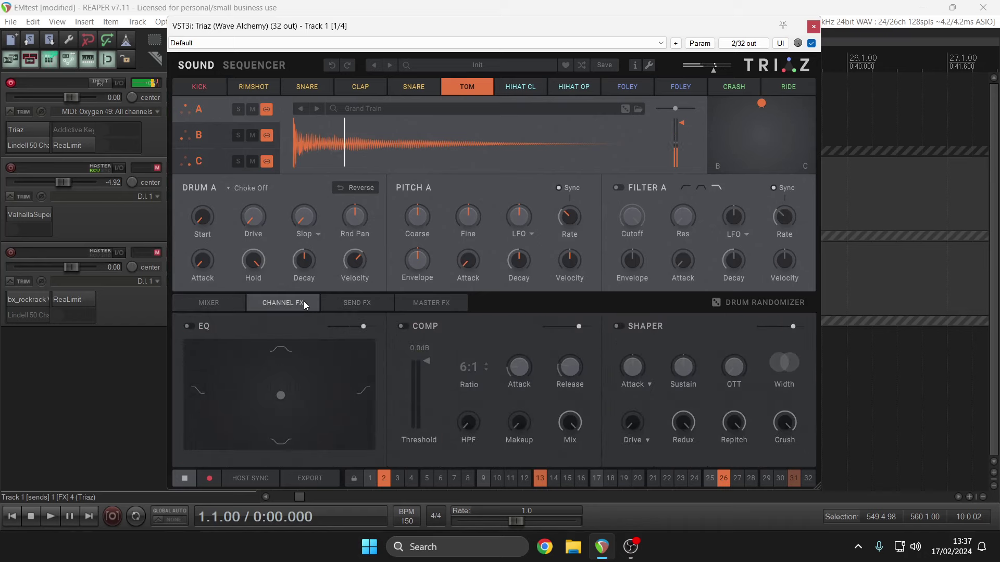
{"action": "left_click_drag", "start_coordinate": [281, 396], "coordinate": [288, 394]}
{"action": "left_click", "coordinate": [188, 327]}
{"action": "left_click", "coordinate": [403, 326]}
{"action": "left_click_drag", "start_coordinate": [291, 389], "coordinate": [280, 434]}
Step: Enable the master compressor with a longer release, a 5:1 ratio and a threshold of about -21.1 dB
{"action": "left_click", "coordinate": [356, 303]}
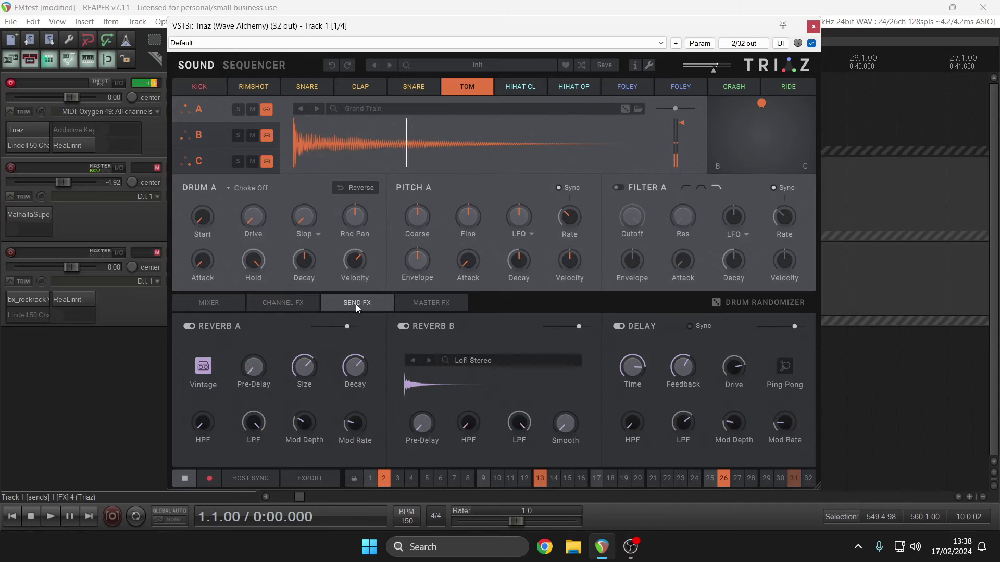
{"action": "left_click", "coordinate": [443, 301]}
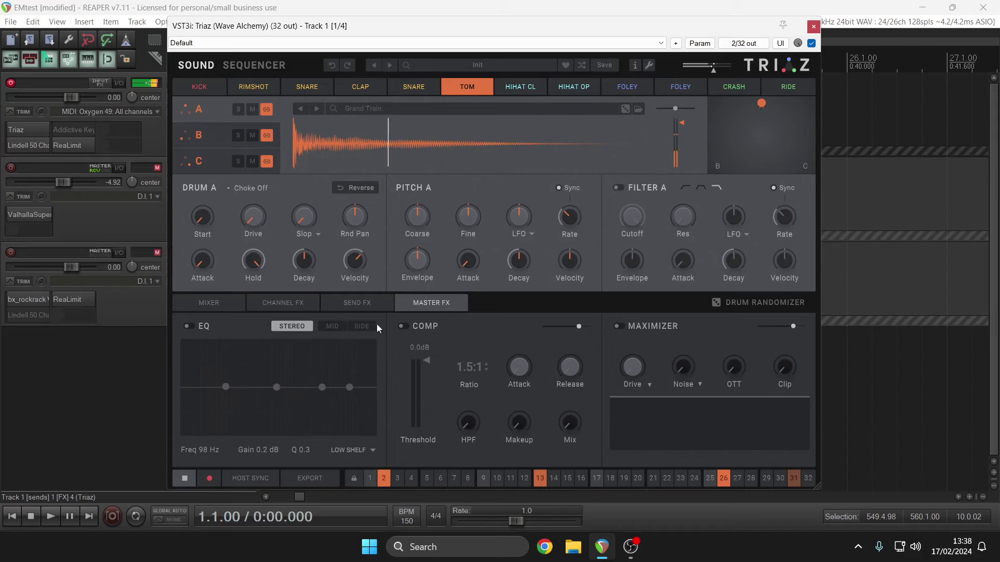
{"action": "left_click", "coordinate": [402, 327]}
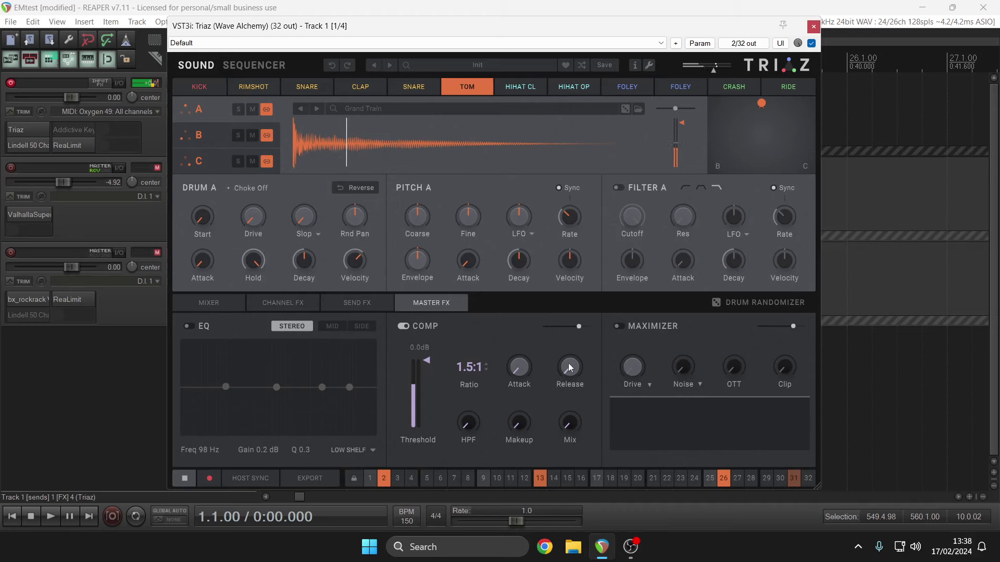
{"action": "left_click_drag", "start_coordinate": [569, 367], "coordinate": [567, 338]}
{"action": "left_click_drag", "start_coordinate": [480, 330], "coordinate": [474, 317]}
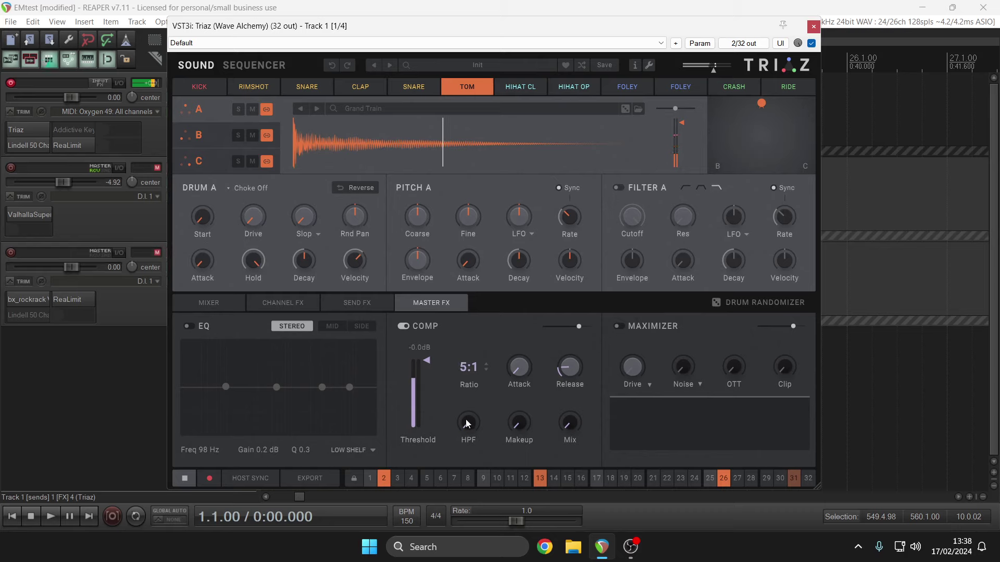
{"action": "left_click_drag", "start_coordinate": [432, 364], "coordinate": [427, 392]}
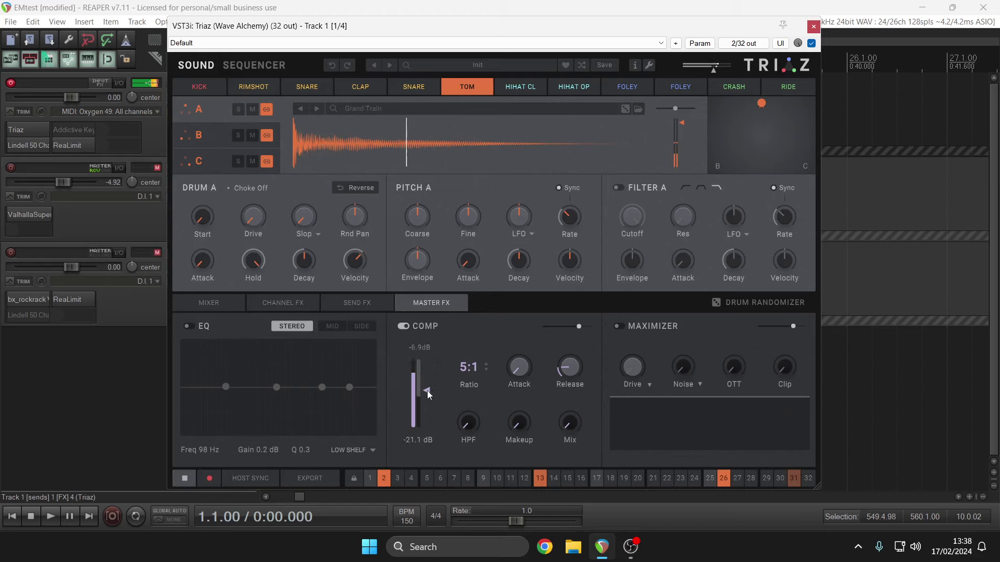
Step: Raise the master compressor's makeup gain, set its mix fully wet and bring its threshold up slightly
{"action": "left_click_drag", "start_coordinate": [520, 423], "coordinate": [510, 387]}
{"action": "left_click_drag", "start_coordinate": [558, 417], "coordinate": [563, 270]}
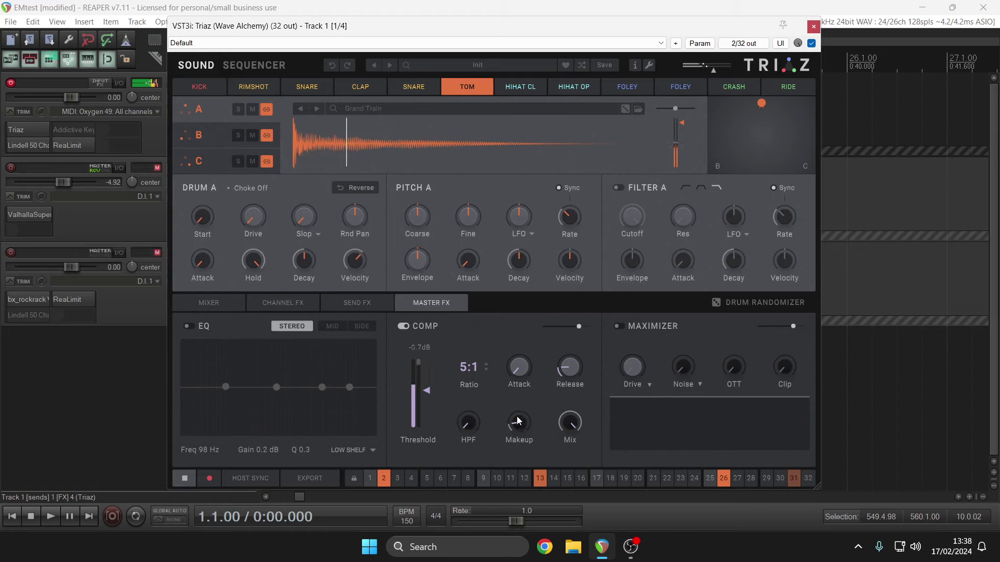
{"action": "left_click_drag", "start_coordinate": [517, 419], "coordinate": [511, 374]}
{"action": "left_click_drag", "start_coordinate": [432, 393], "coordinate": [426, 384]}
Step: Enable the master Maximizer and raise its Drive and Noise amounts
{"action": "left_click", "coordinate": [618, 329]}
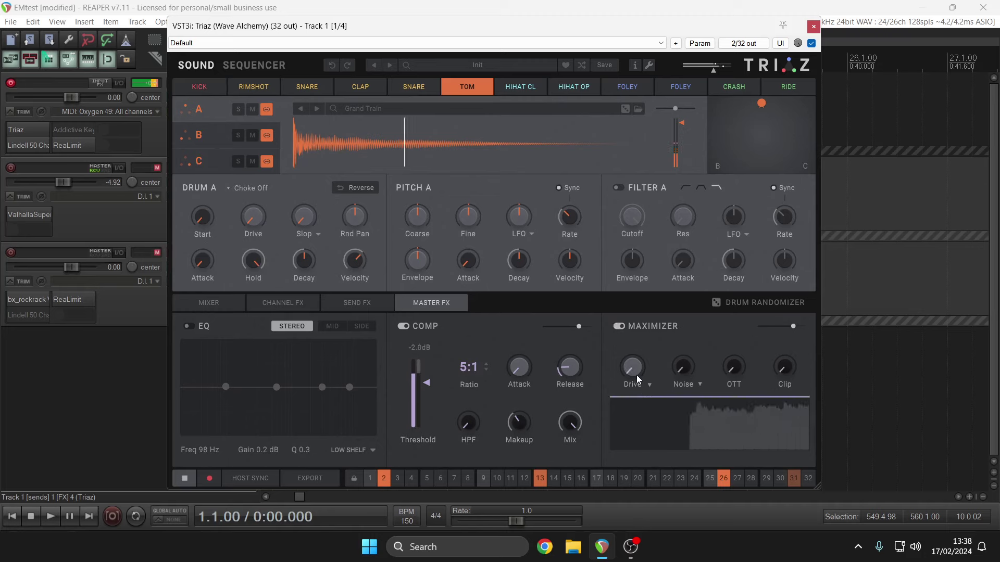
{"action": "left_click_drag", "start_coordinate": [632, 357], "coordinate": [626, 317]}
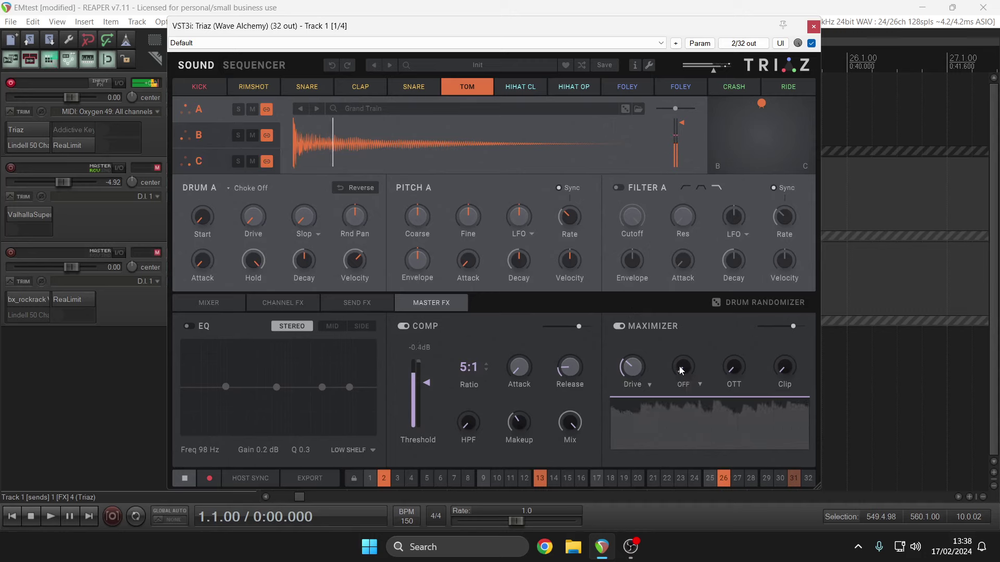
{"action": "left_click_drag", "start_coordinate": [679, 366], "coordinate": [679, 276]}
{"action": "mouse_move", "coordinate": [633, 367]}
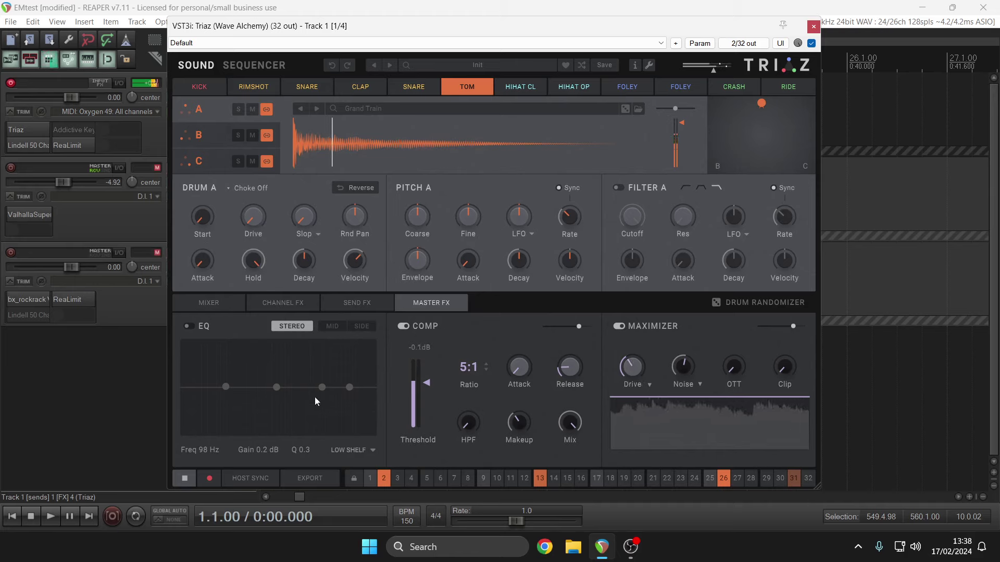
Step: Shape the master EQ with a slight high boost and a -3.6 dB low shelf at 116 Hz, and leave the EQ switched off
{"action": "left_click", "coordinate": [192, 326]}
{"action": "left_click_drag", "start_coordinate": [349, 387], "coordinate": [350, 380]}
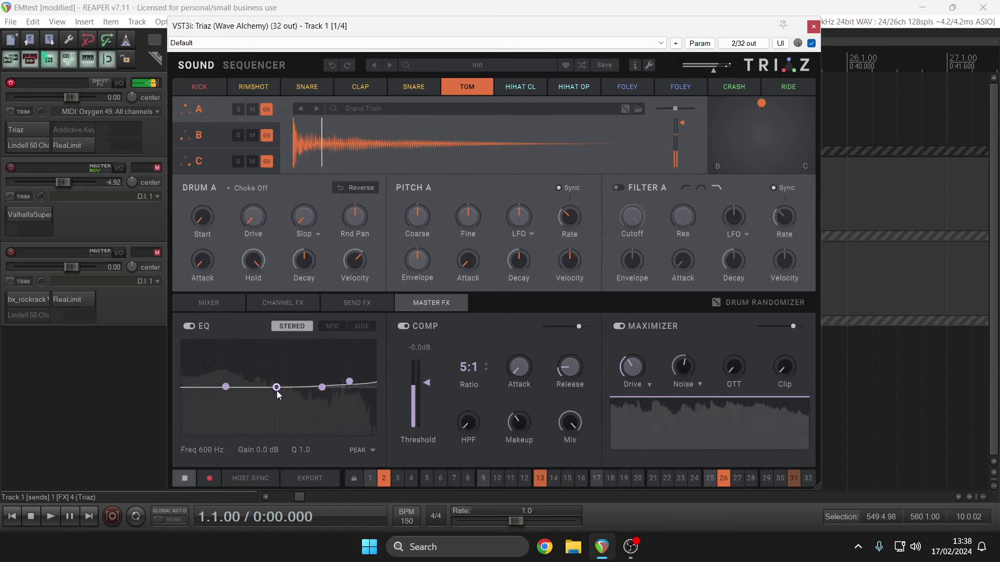
{"action": "left_click_drag", "start_coordinate": [277, 388], "coordinate": [232, 402]}
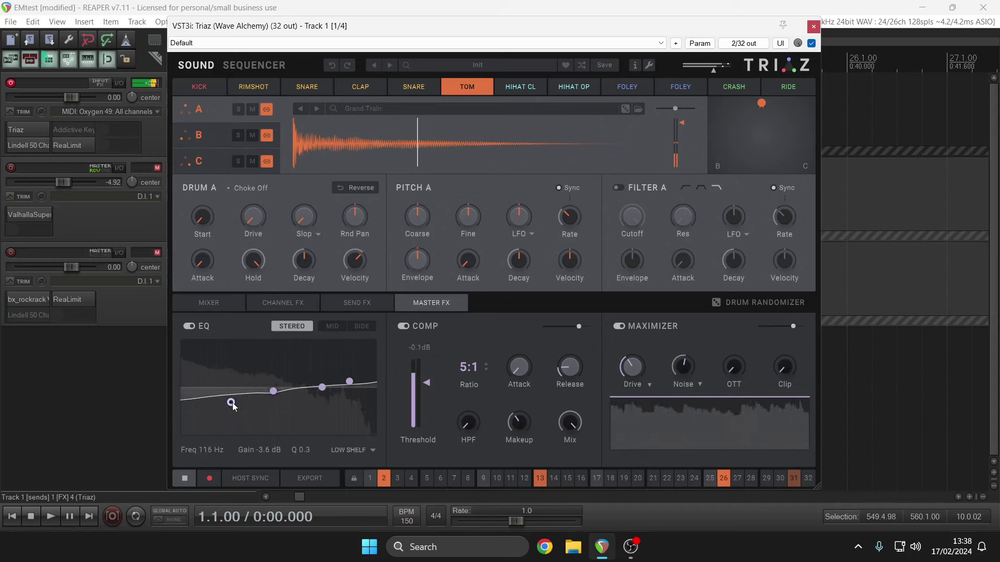
{"action": "left_click", "coordinate": [191, 331]}
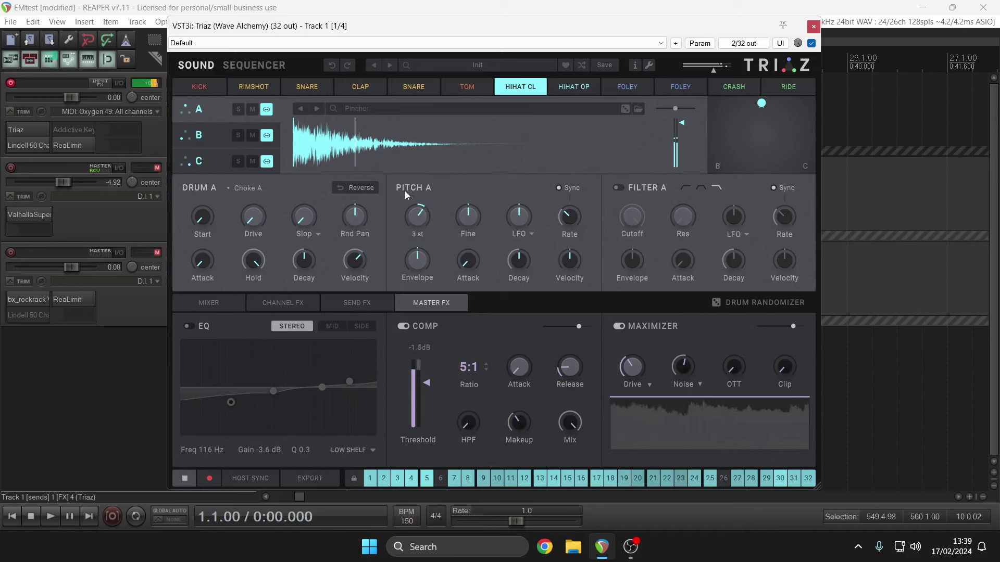
Step: Reverse the closed hi-hat's layer A sample
{"action": "left_click", "coordinate": [358, 190]}
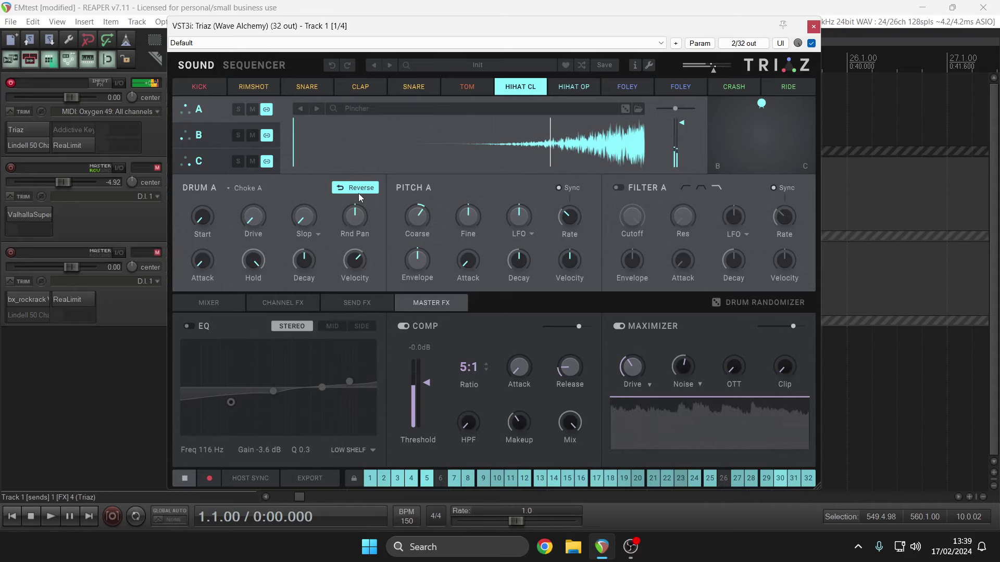
Step: Preview the Actionable preset from the Triaz Core Demo library and load it
{"action": "left_click", "coordinate": [471, 67]}
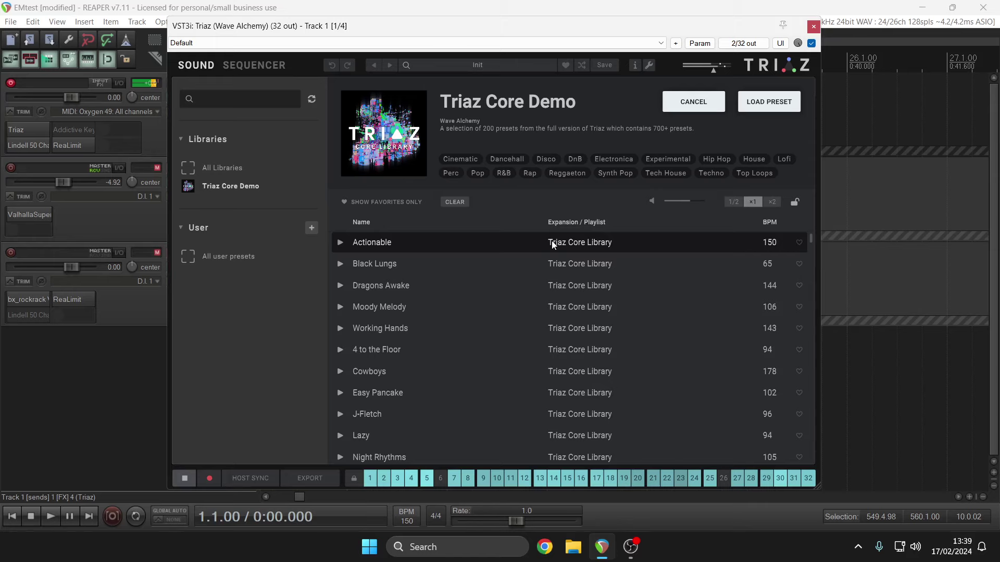
{"action": "left_click", "coordinate": [341, 244]}
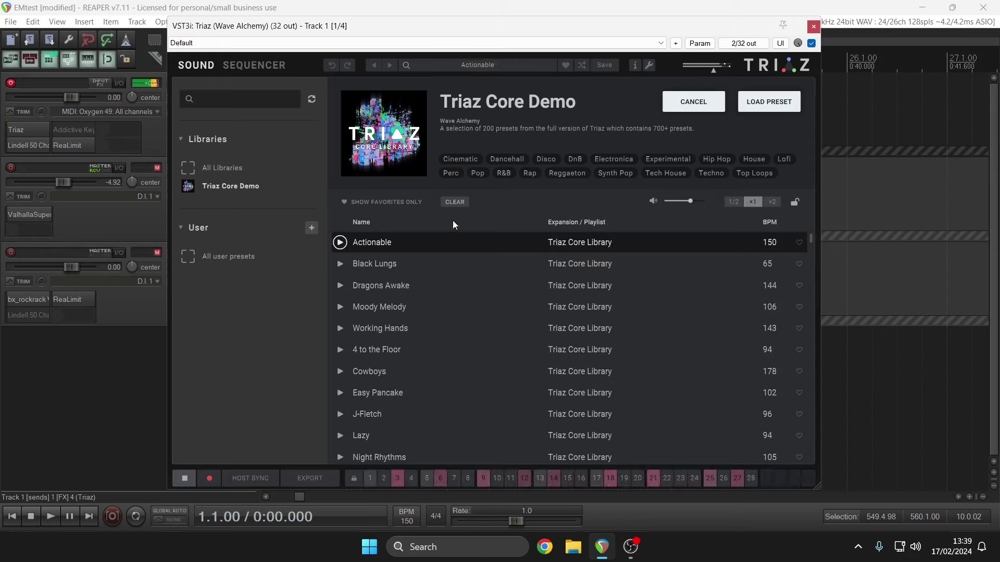
{"action": "left_click", "coordinate": [452, 71]}
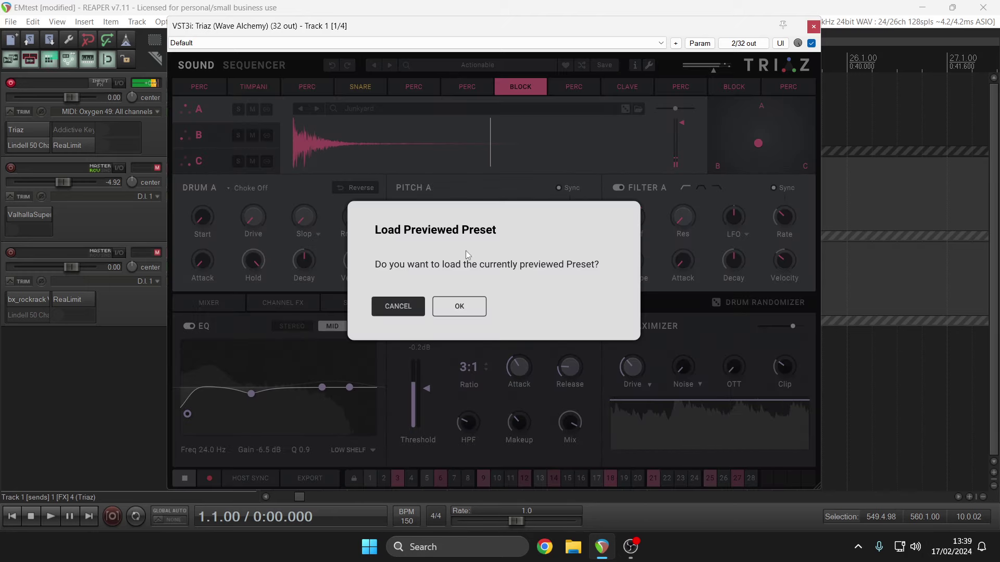
{"action": "left_click", "coordinate": [459, 307]}
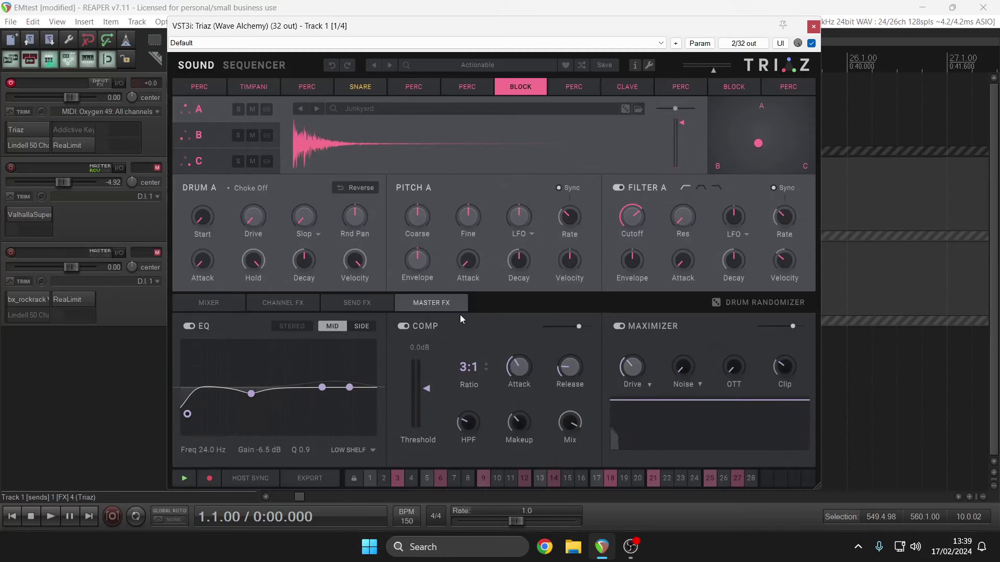
Step: Display the Actionable preset's sequencer pattern and play it back
{"action": "key", "text": "space"}
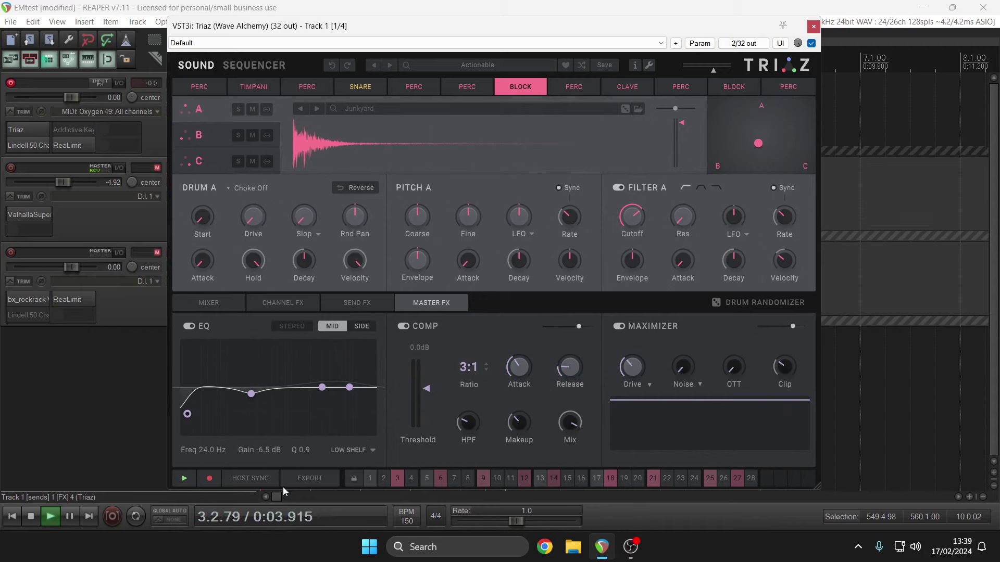
{"action": "left_click", "coordinate": [253, 65]}
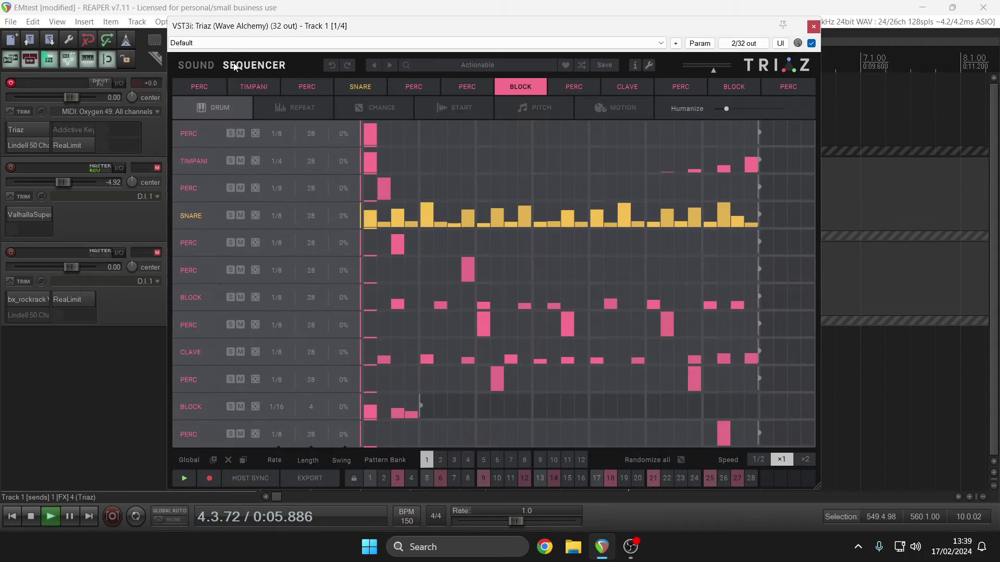
{"action": "left_click", "coordinate": [182, 484]}
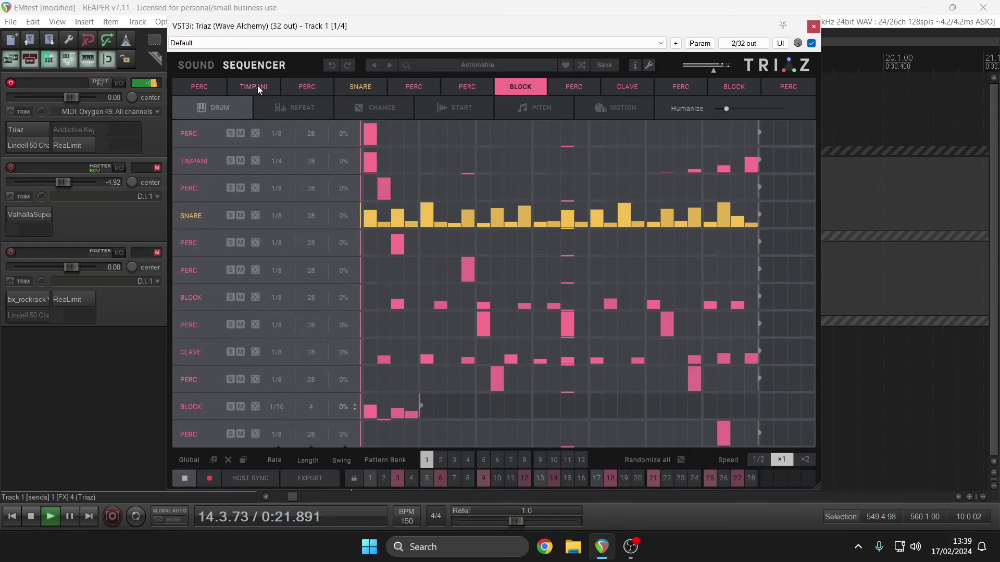
Step: Add hits to the first PERC row on steps 6, 15, 18 and 19, with step 19 at a lower velocity
{"action": "left_click_drag", "start_coordinate": [440, 138], "coordinate": [441, 130]}
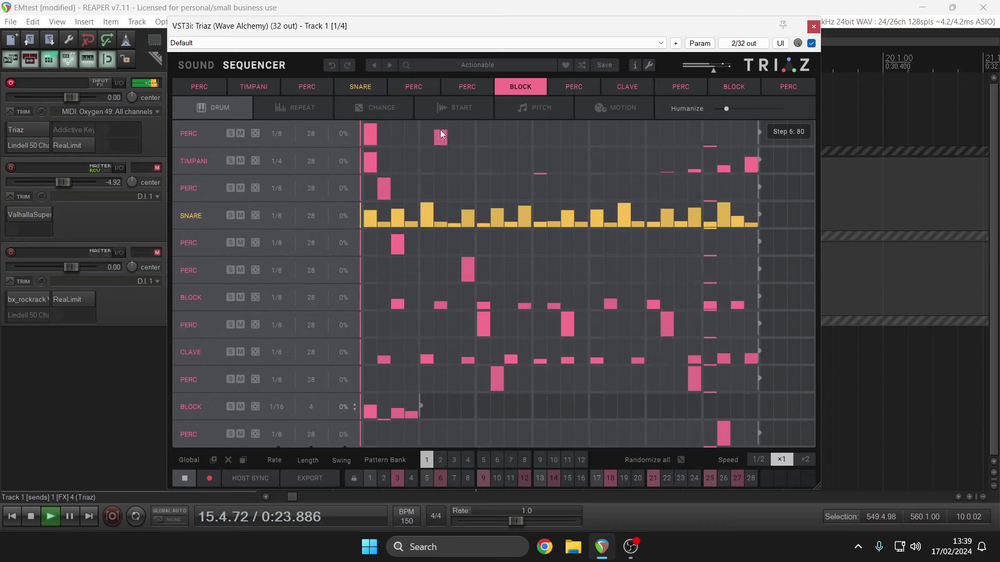
{"action": "left_click", "coordinate": [567, 136]}
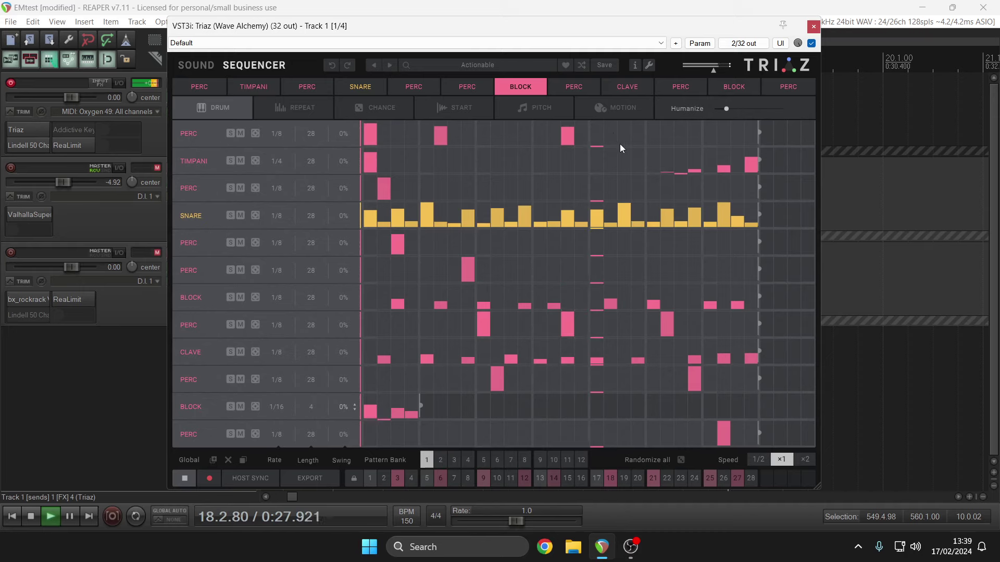
{"action": "left_click_drag", "start_coordinate": [610, 133], "coordinate": [619, 140]}
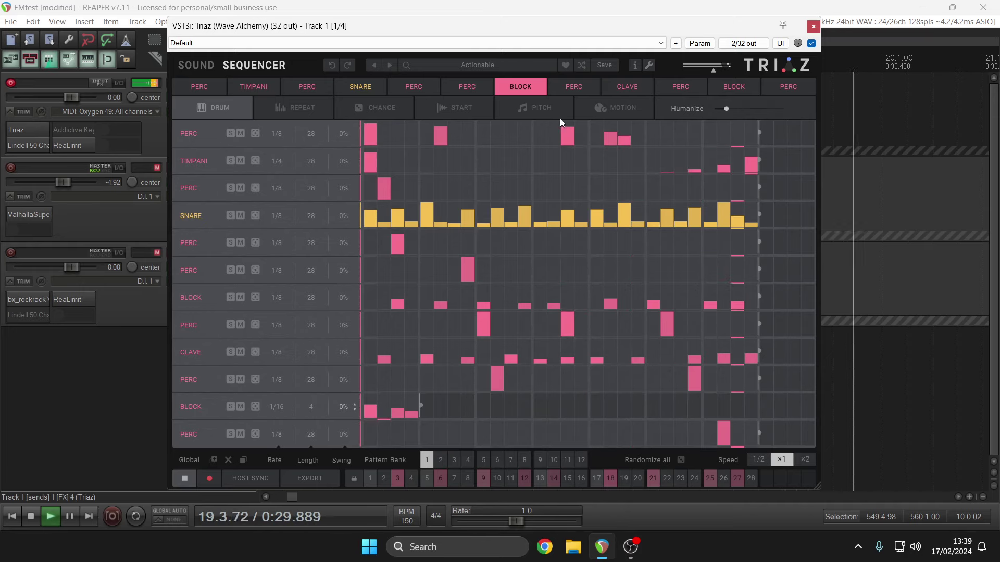
Step: Examine the preset's mixer and the sound settings of the second BLOCK, the last PERC and the PERC channel beside CLAVE
{"action": "left_click", "coordinate": [204, 65]}
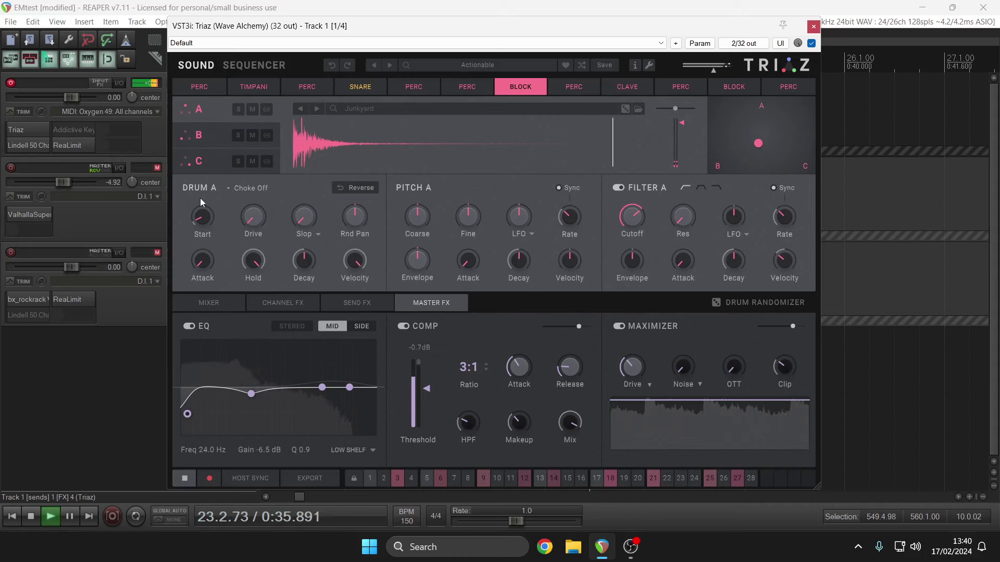
{"action": "left_click", "coordinate": [204, 308]}
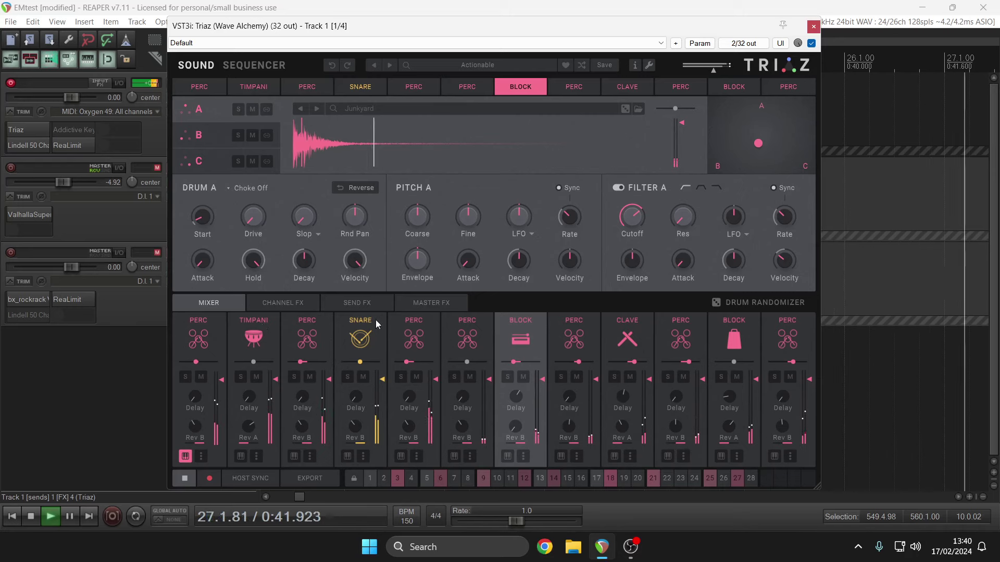
{"action": "left_click", "coordinate": [727, 321]}
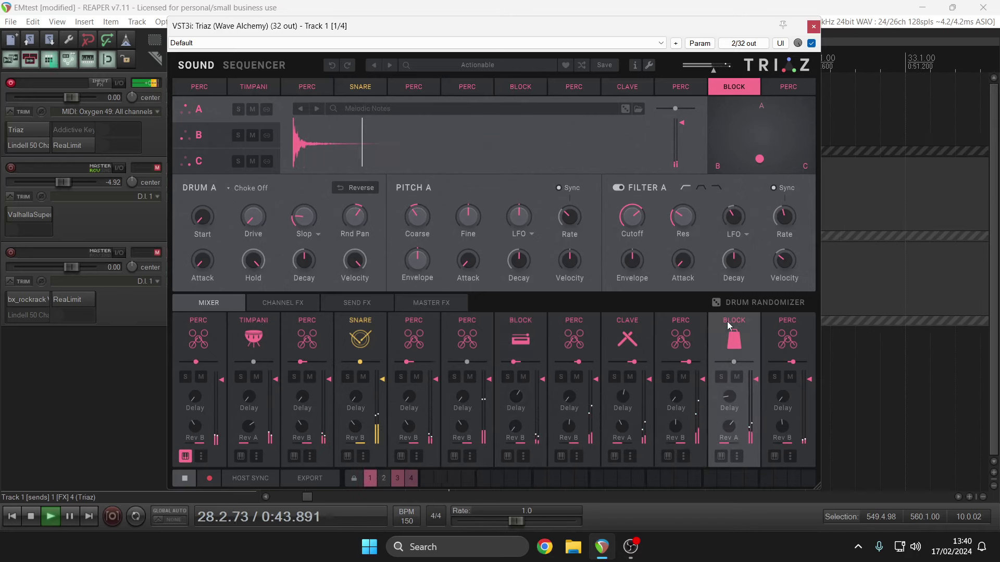
{"action": "left_click", "coordinate": [787, 323]}
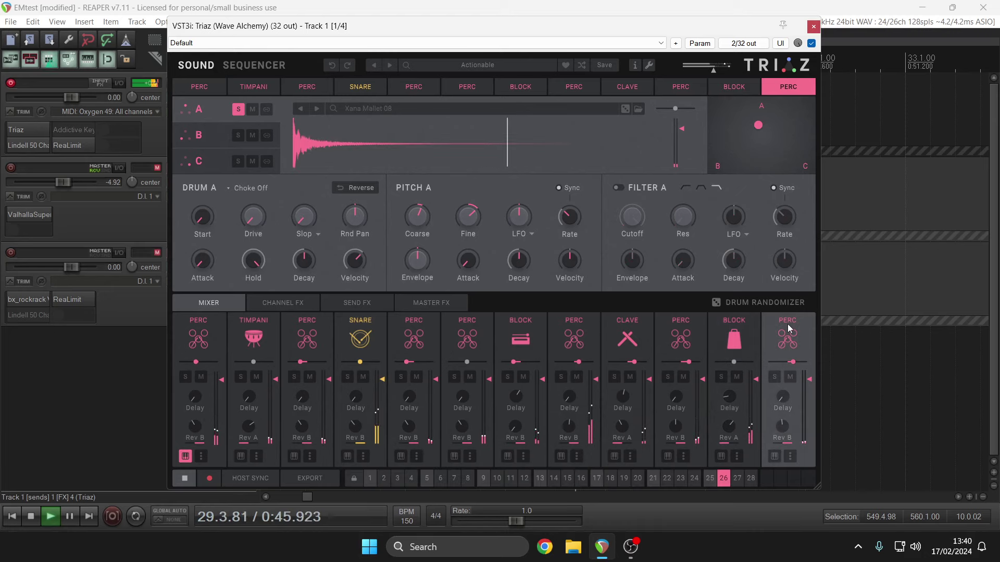
{"action": "left_click", "coordinate": [561, 333]}
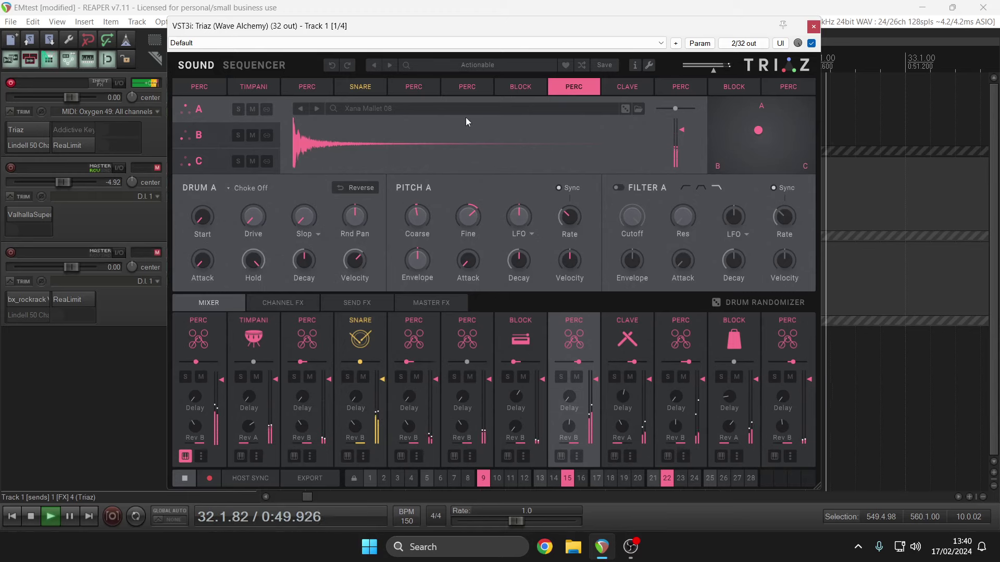
Step: Load the Moody Melody preset from the Triaz Core Demo library and stop the host playback
{"action": "left_click", "coordinate": [467, 70]}
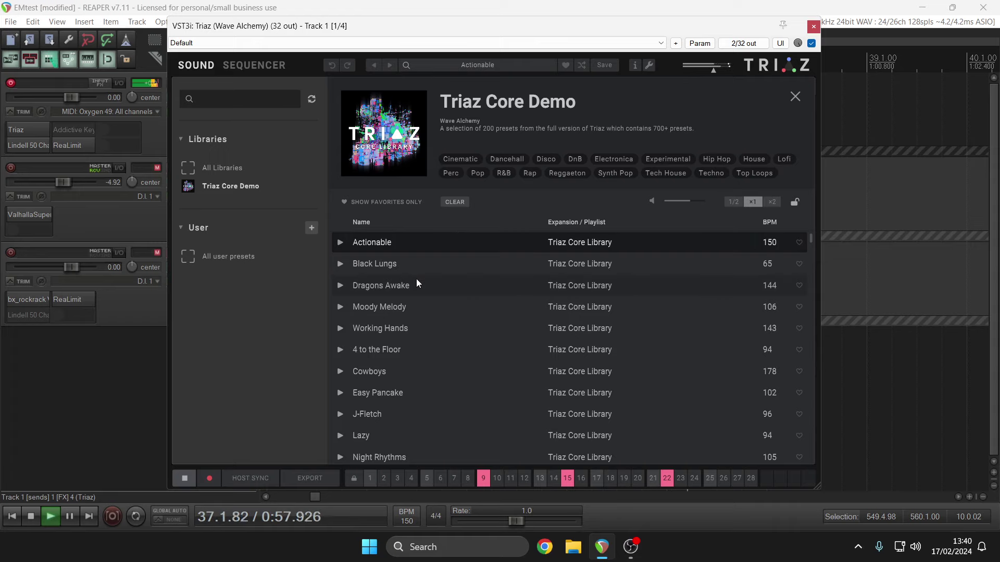
{"action": "left_click", "coordinate": [396, 308]}
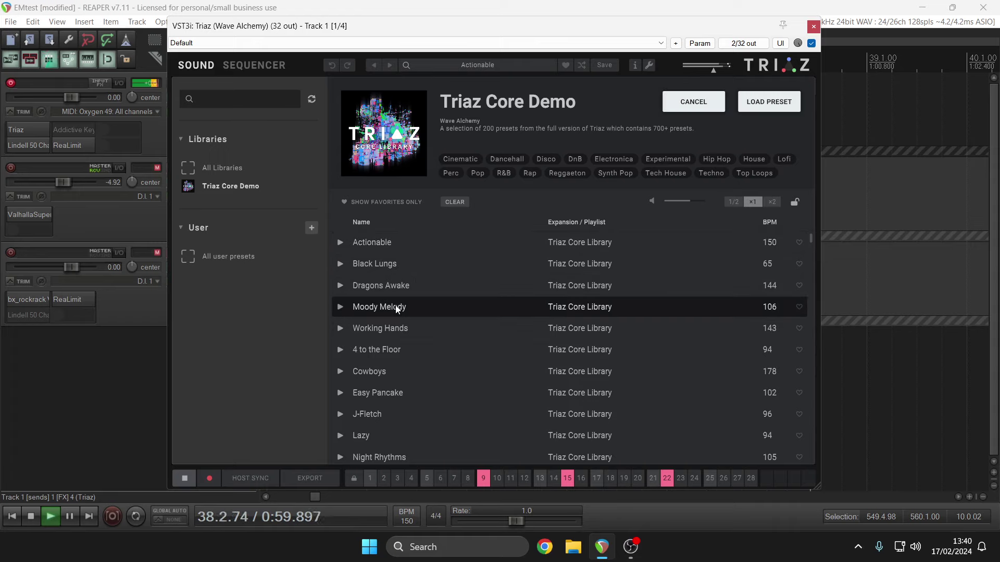
{"action": "left_click", "coordinate": [761, 102]}
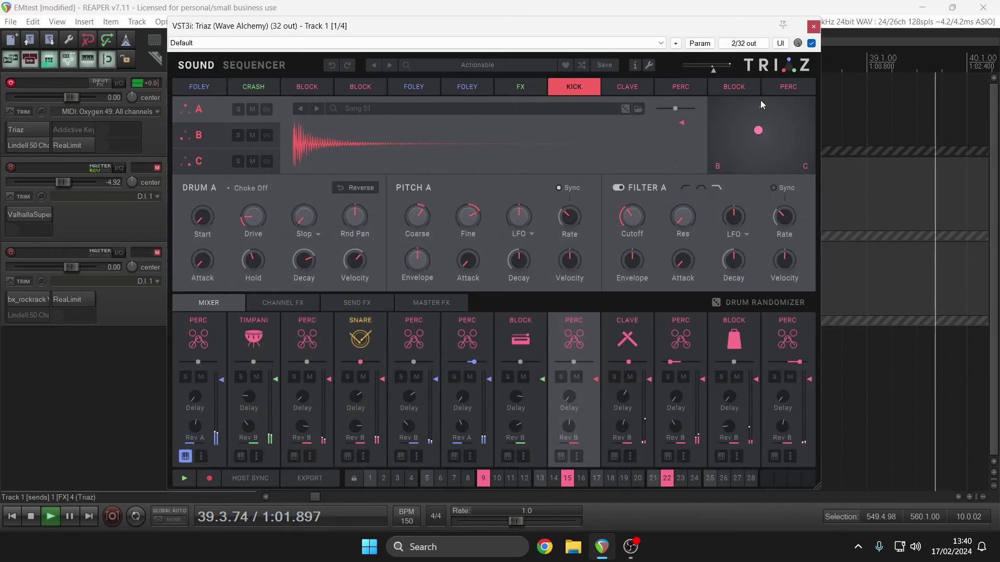
{"action": "key", "text": "space"}
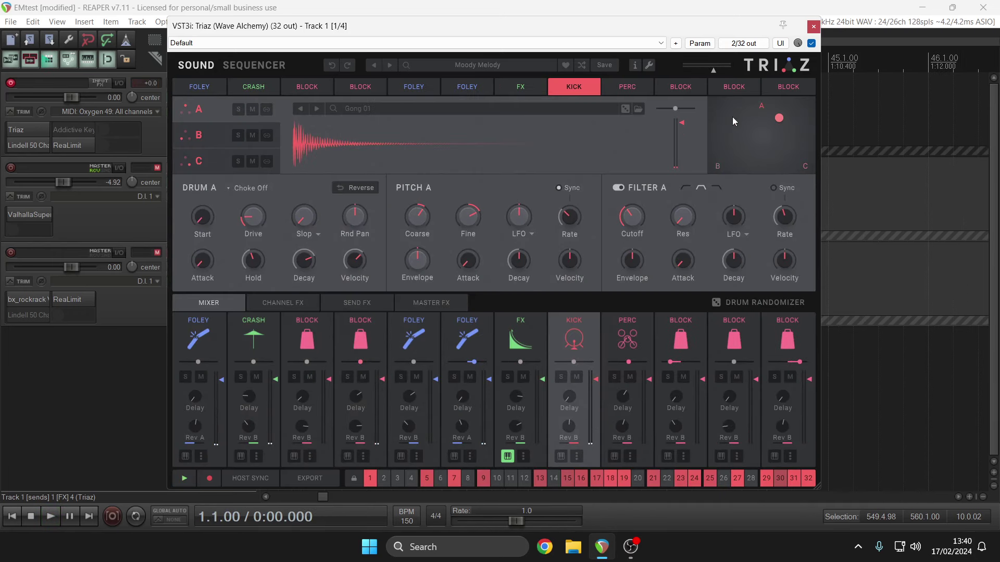
Step: Audition the Moody Melody kit's channels in the mixer one by one, from the first FOLEY to the second-to-last BLOCK
{"action": "left_click", "coordinate": [207, 320]}
{"action": "left_click", "coordinate": [240, 328]}
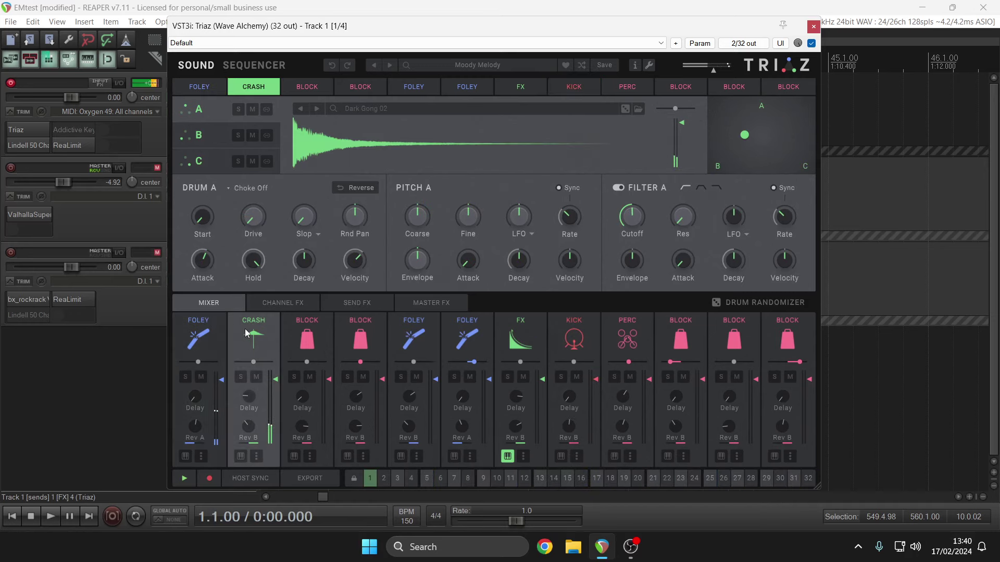
{"action": "left_click", "coordinate": [310, 327]}
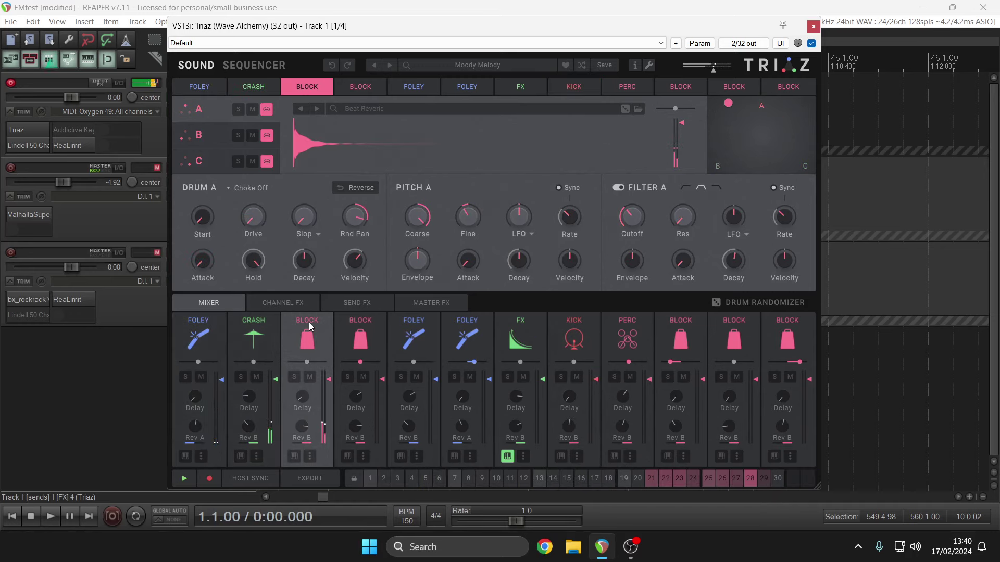
{"action": "left_click", "coordinate": [339, 323]}
{"action": "left_click", "coordinate": [404, 325]}
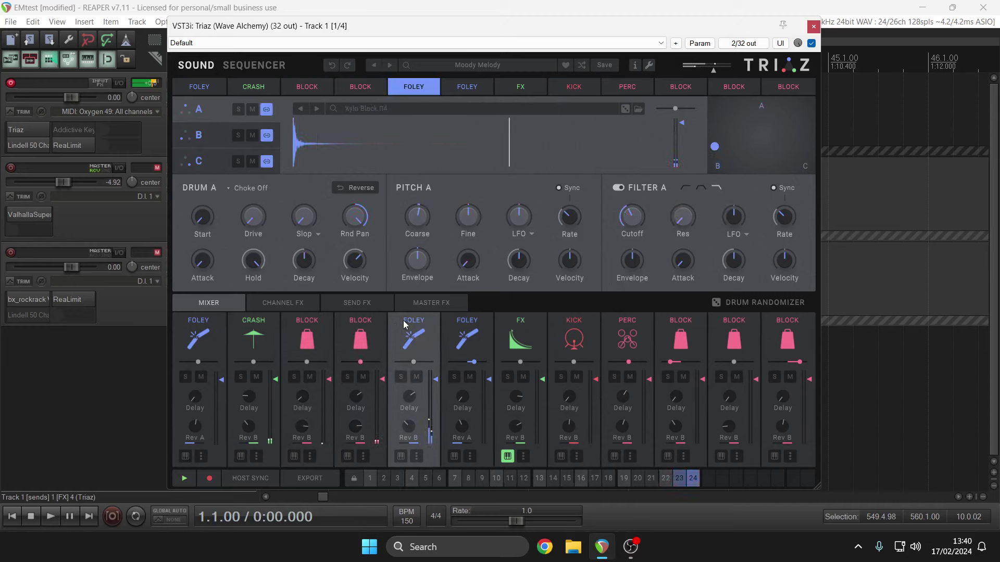
{"action": "left_click", "coordinate": [458, 327]}
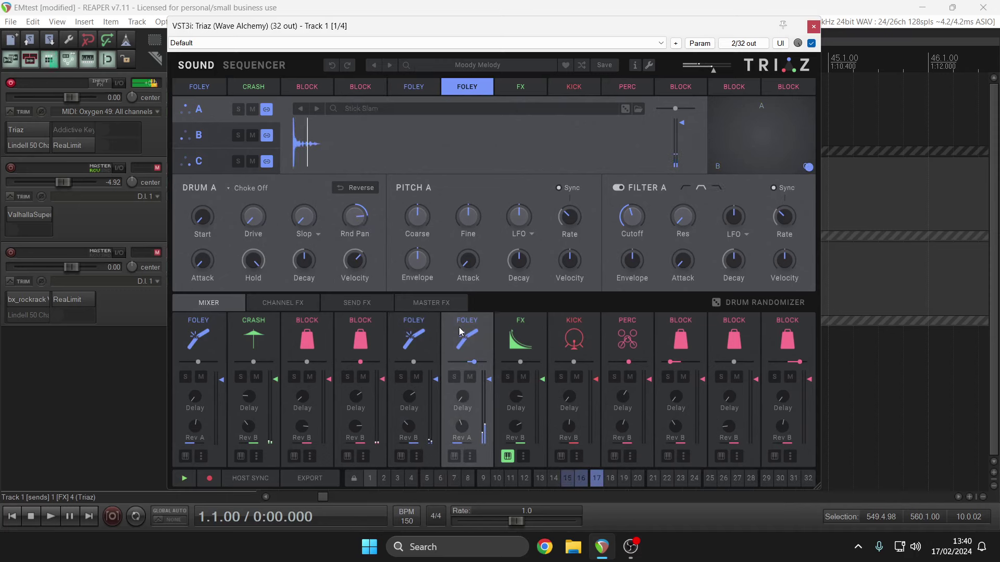
{"action": "left_click", "coordinate": [521, 322]}
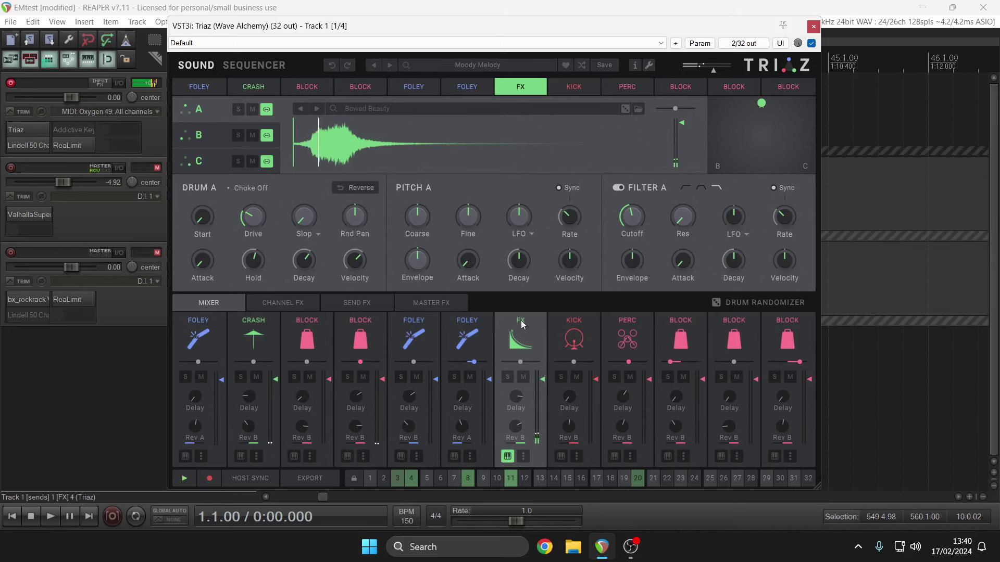
{"action": "left_click", "coordinate": [561, 325]}
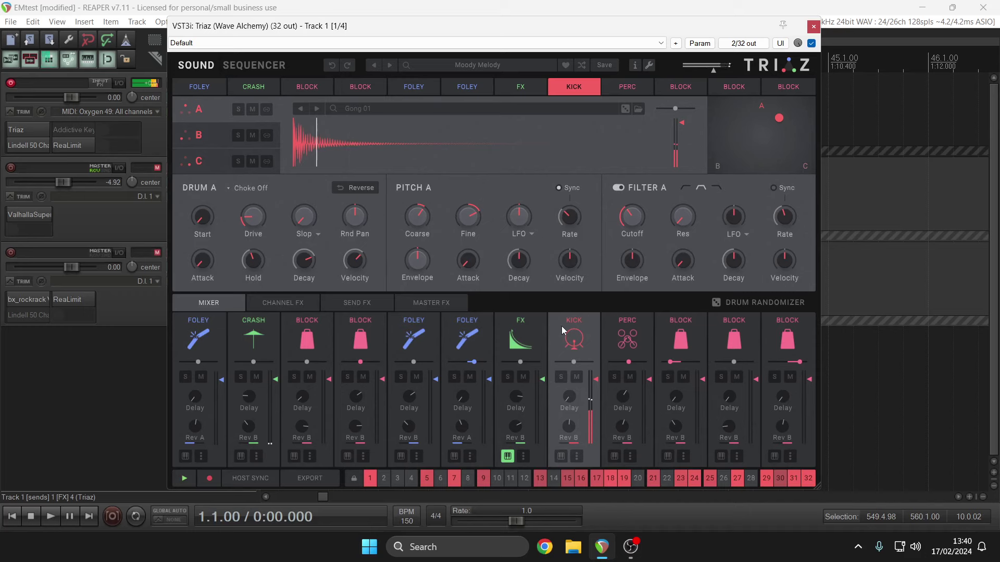
{"action": "left_click", "coordinate": [614, 322]}
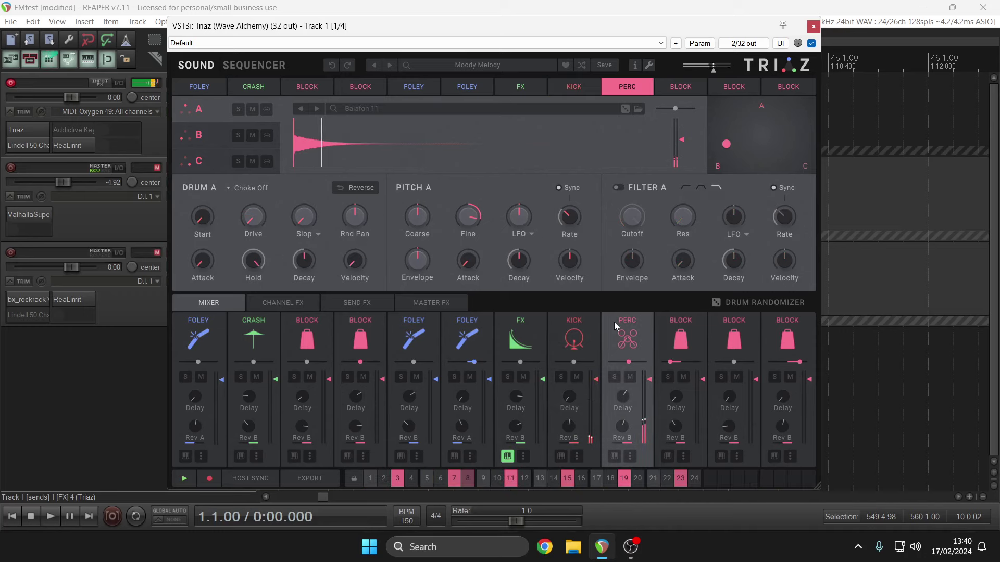
{"action": "left_click", "coordinate": [683, 334]}
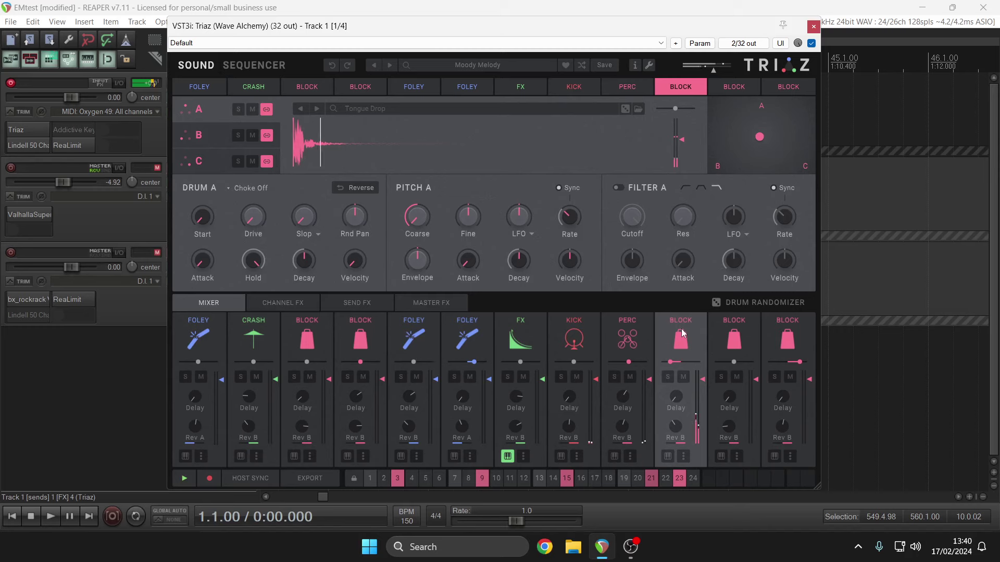
{"action": "left_click", "coordinate": [745, 314]}
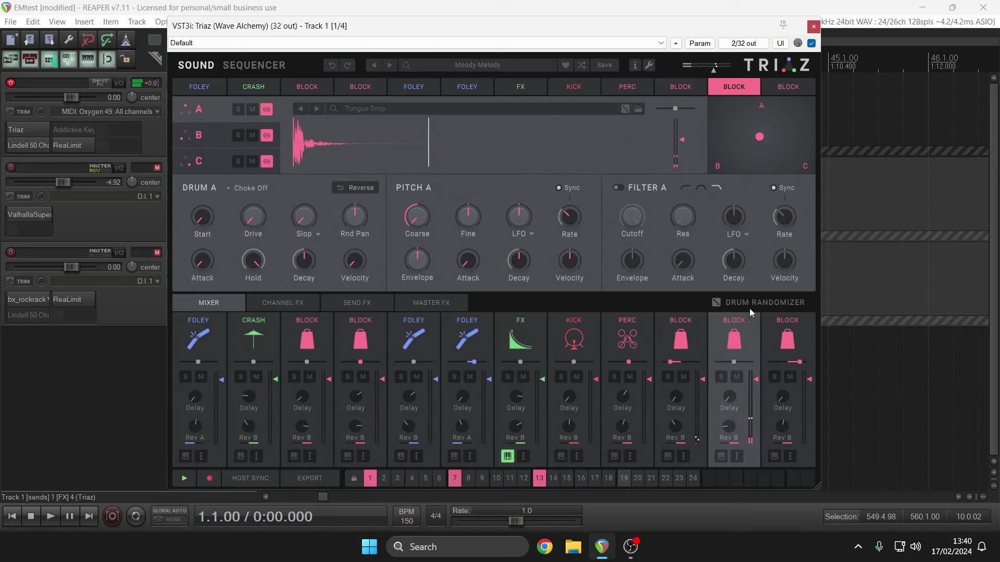
Step: Open the Drum Randomizer, randomize the samples of the second-to-last BLOCK, including its B layer, and audition the channel
{"action": "left_click", "coordinate": [749, 307]}
{"action": "left_click", "coordinate": [739, 336]}
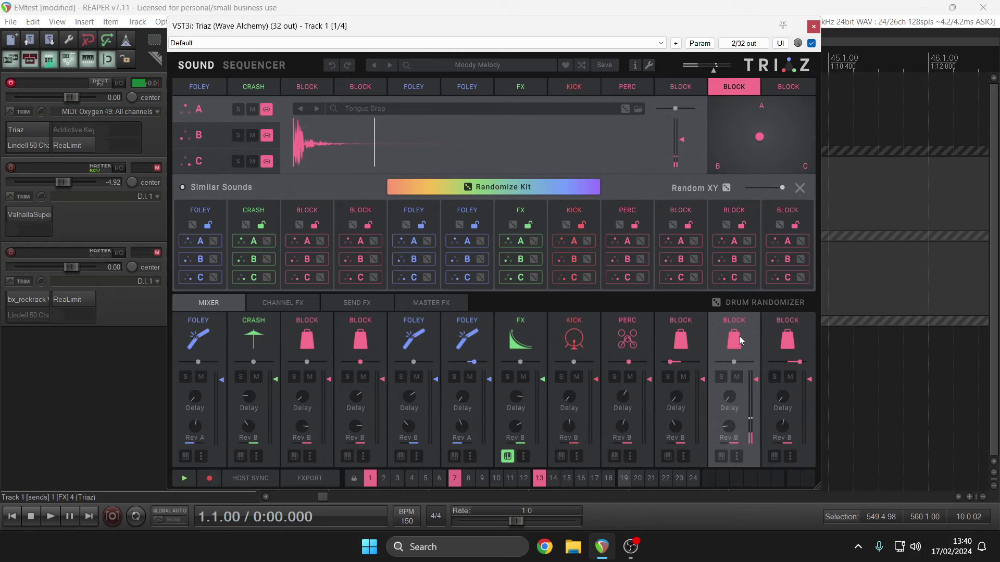
{"action": "left_click", "coordinate": [736, 343]}
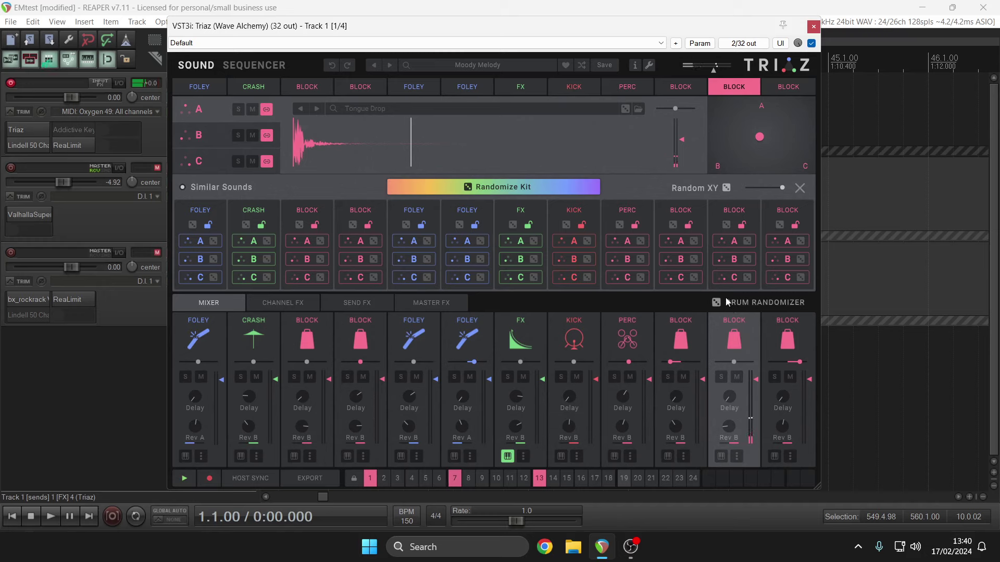
{"action": "left_click", "coordinate": [726, 226]}
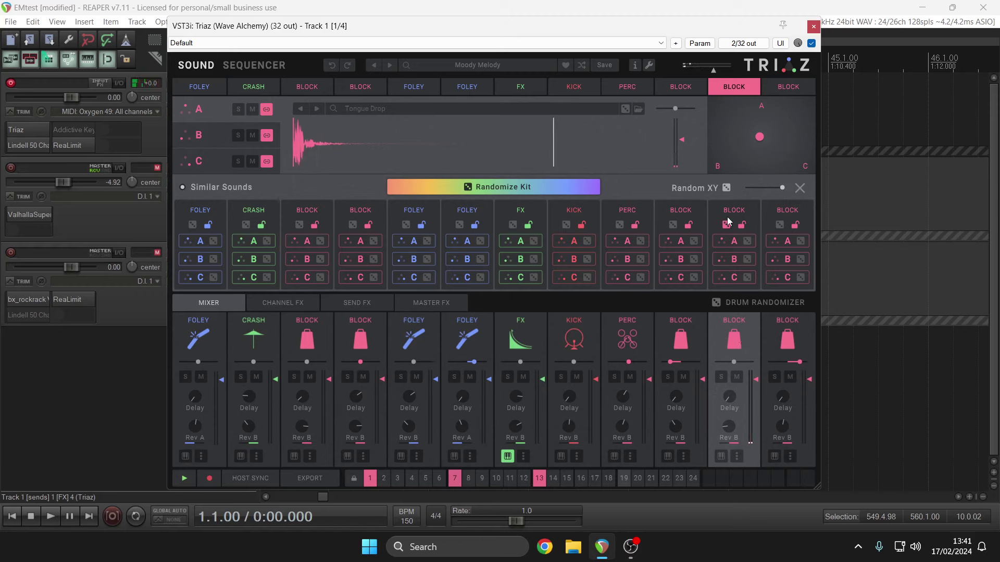
{"action": "left_click", "coordinate": [726, 224]}
{"action": "left_click", "coordinate": [739, 342]}
{"action": "left_click", "coordinate": [740, 341]}
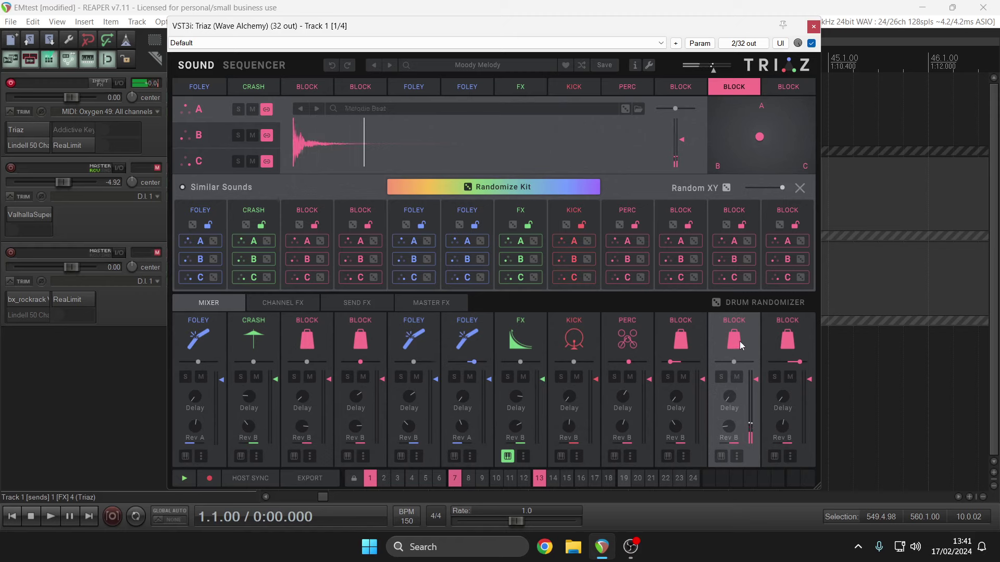
{"action": "left_click", "coordinate": [739, 341]}
{"action": "left_click", "coordinate": [746, 259]}
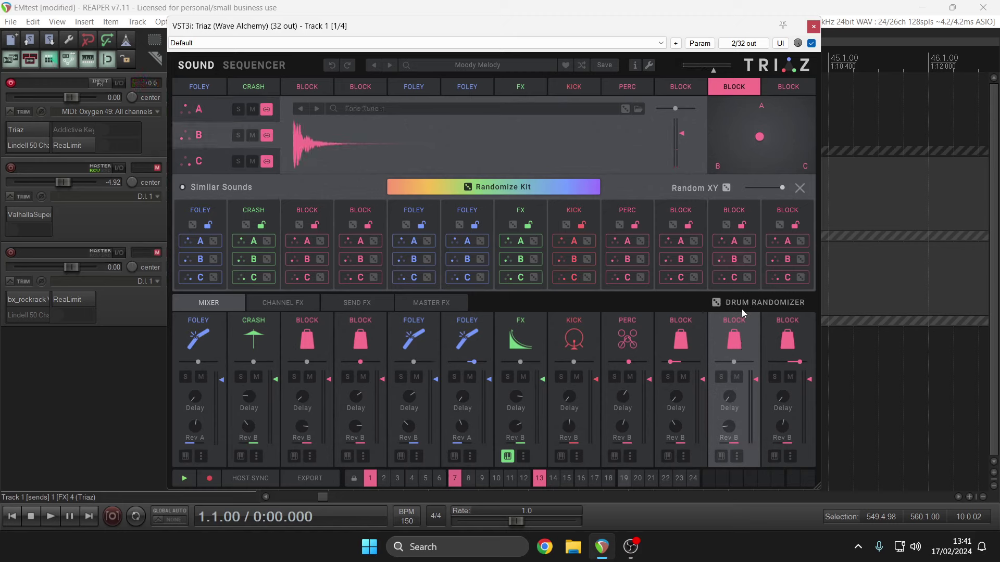
Step: Randomize all layers of the last BLOCK channel and audition it
{"action": "left_click", "coordinate": [774, 342]}
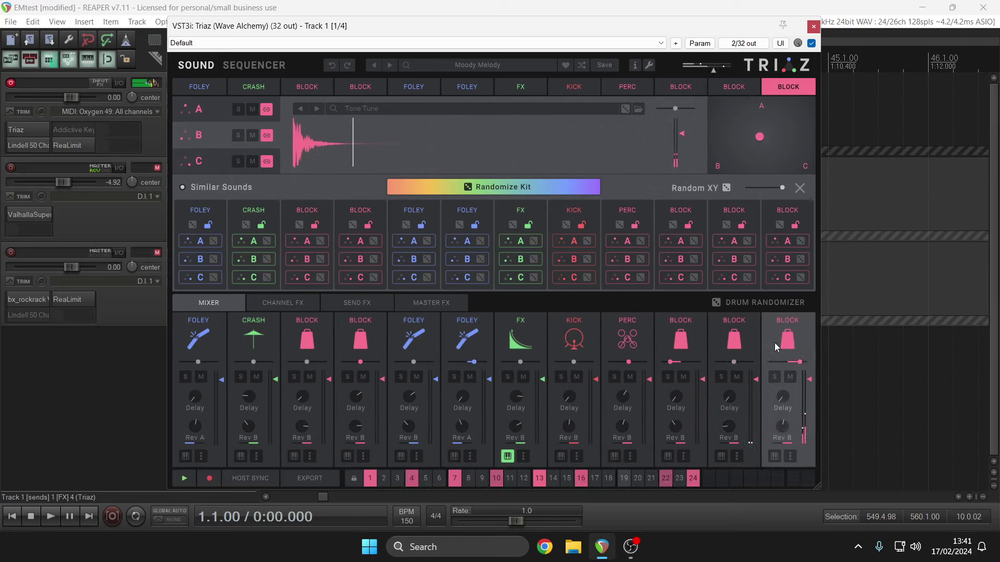
{"action": "left_click", "coordinate": [779, 225]}
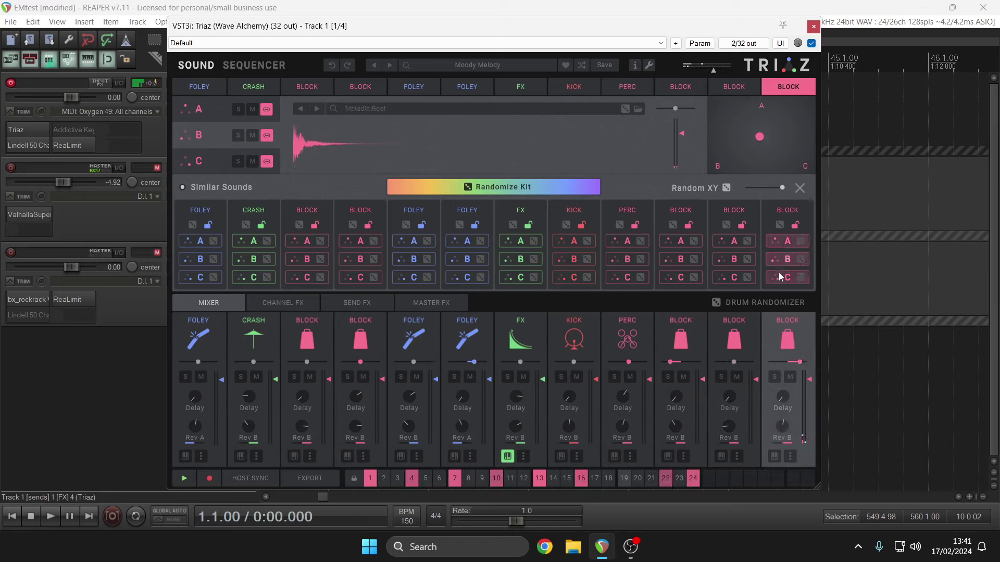
{"action": "left_click", "coordinate": [786, 345]}
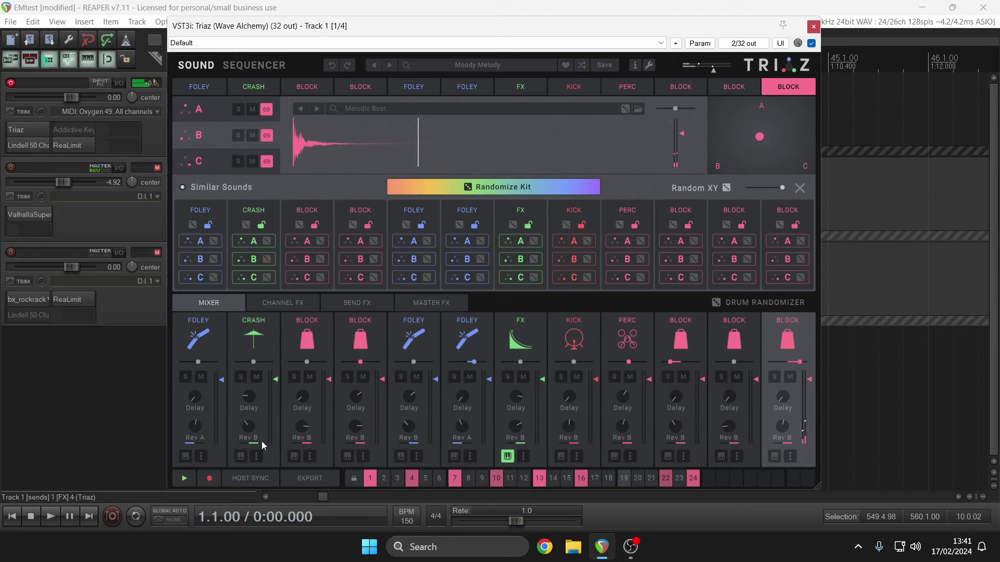
Step: Play the pattern and randomize the third-to-last BLOCK, PERC, KICK, third FOLEY, second-to-last BLOCK and first FOLEY sounds
{"action": "left_click", "coordinate": [176, 477]}
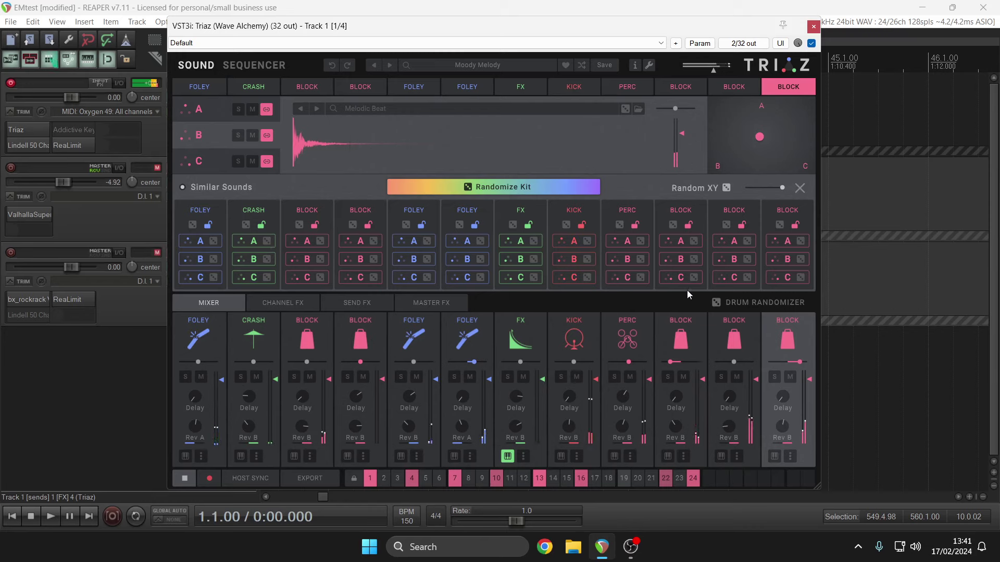
{"action": "left_click", "coordinate": [672, 225]}
{"action": "left_click", "coordinate": [620, 225]}
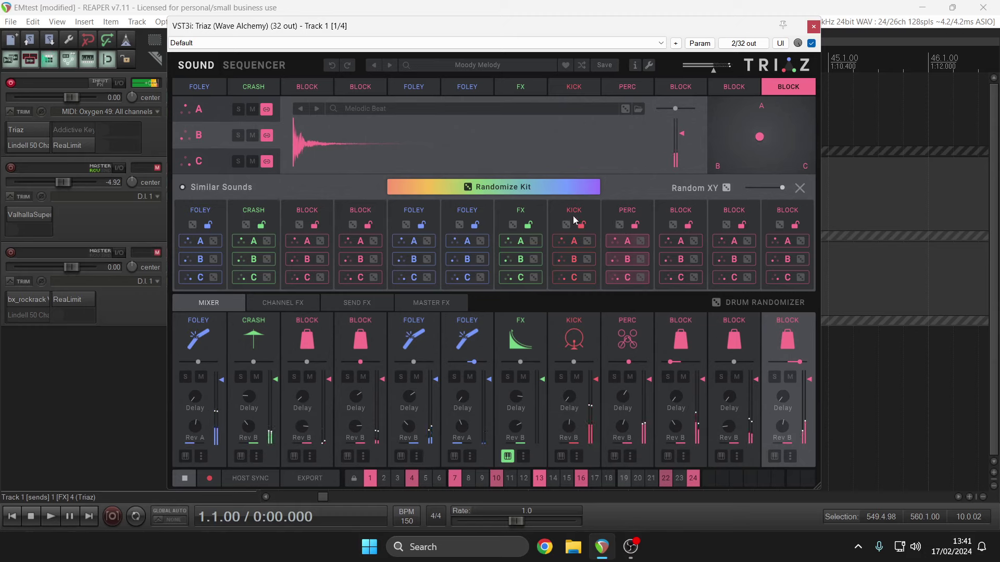
{"action": "left_click", "coordinate": [567, 225]}
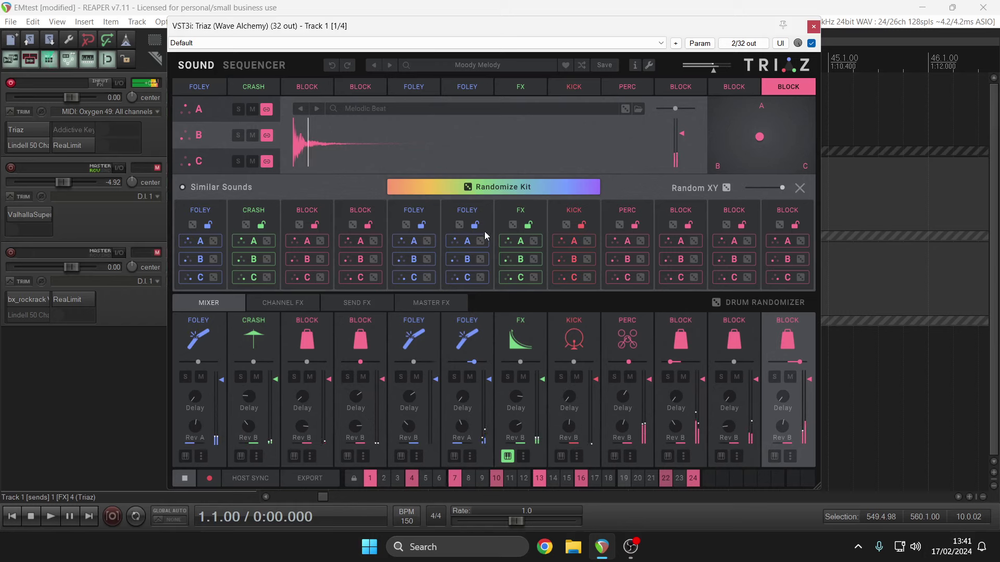
{"action": "left_click", "coordinate": [459, 224]}
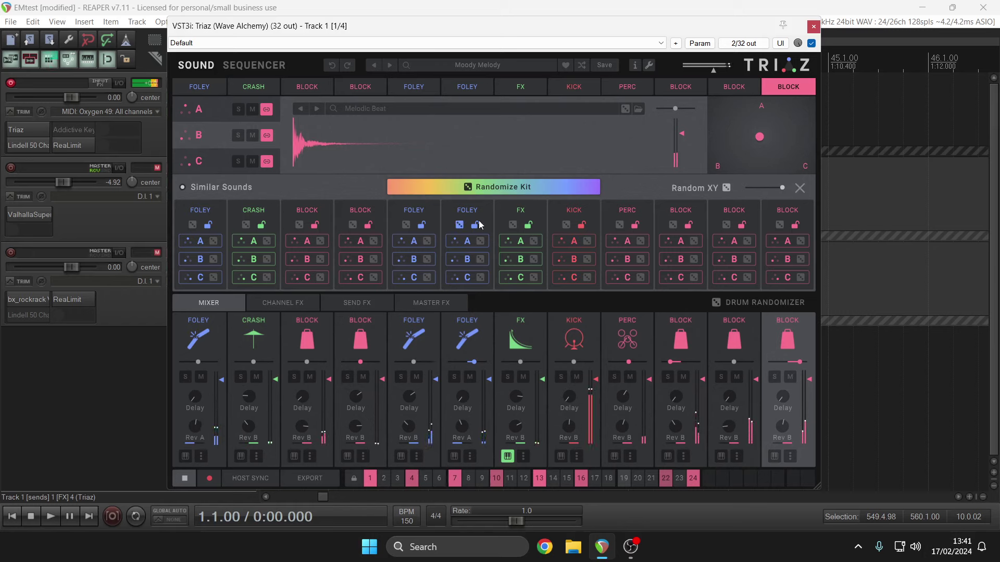
{"action": "left_click", "coordinate": [726, 224]}
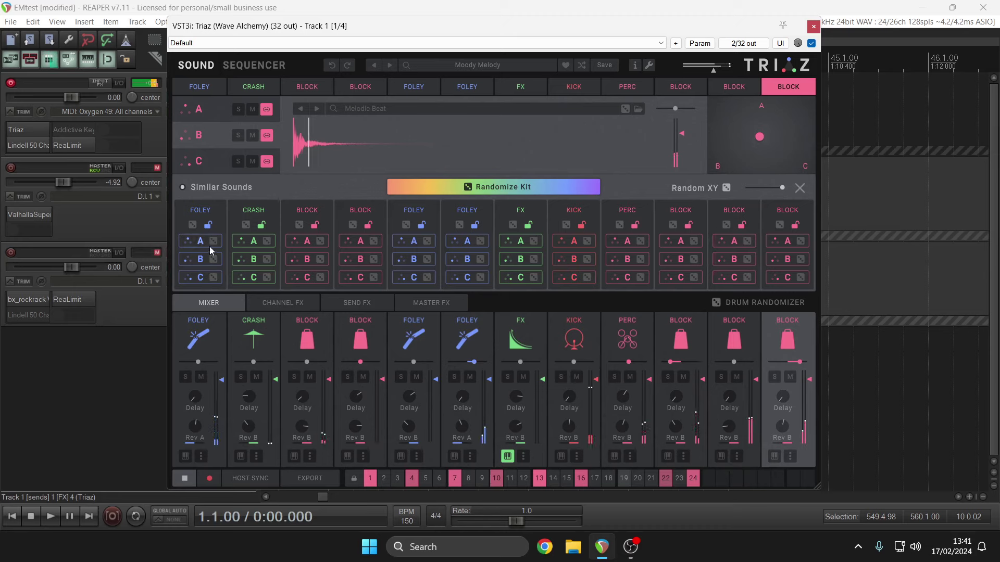
{"action": "left_click", "coordinate": [192, 225]}
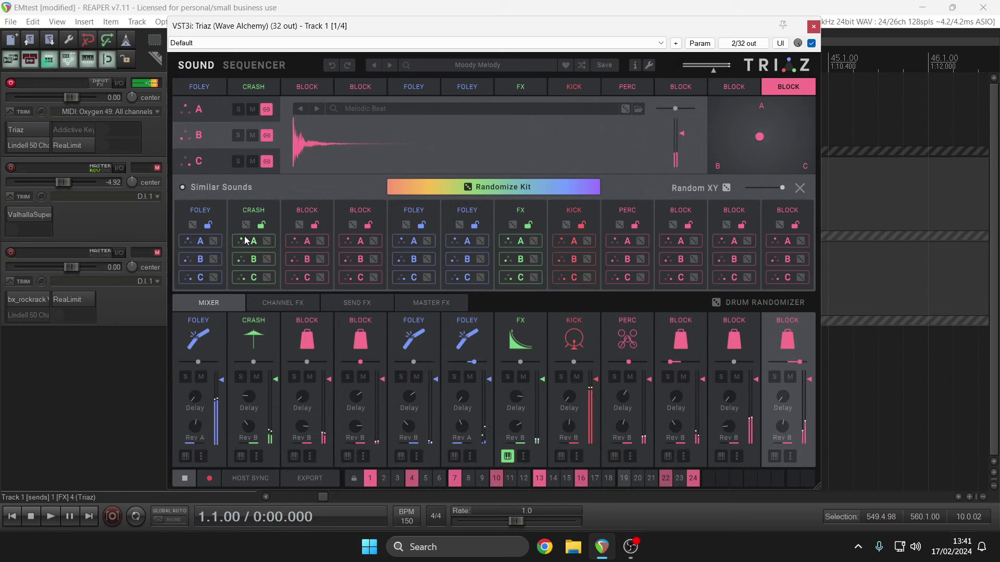
Step: Show the sequencer pattern and add a high-velocity hit on step 7 of the CRASH row
{"action": "left_click", "coordinate": [269, 85]}
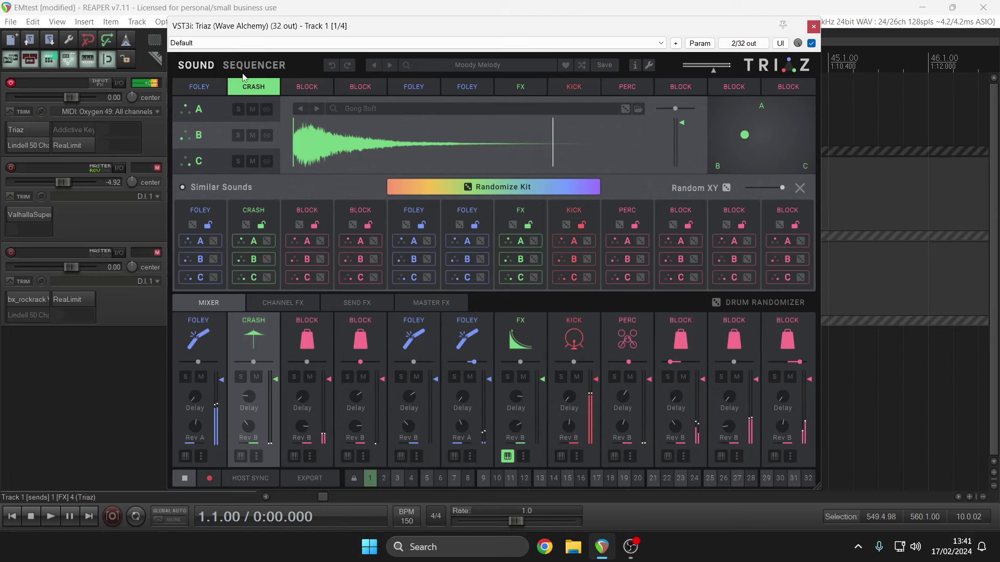
{"action": "left_click", "coordinate": [254, 65]}
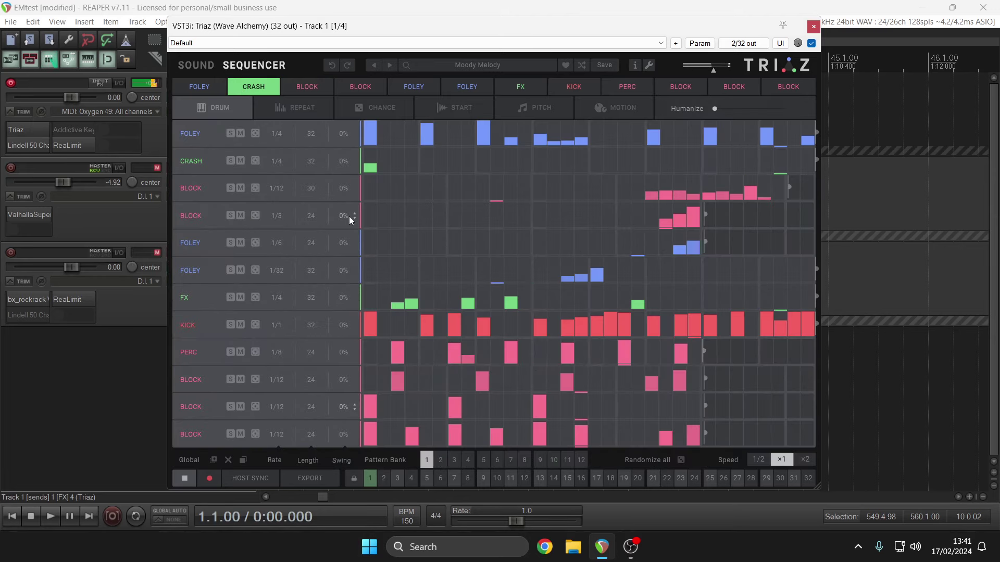
{"action": "left_click", "coordinate": [453, 156]}
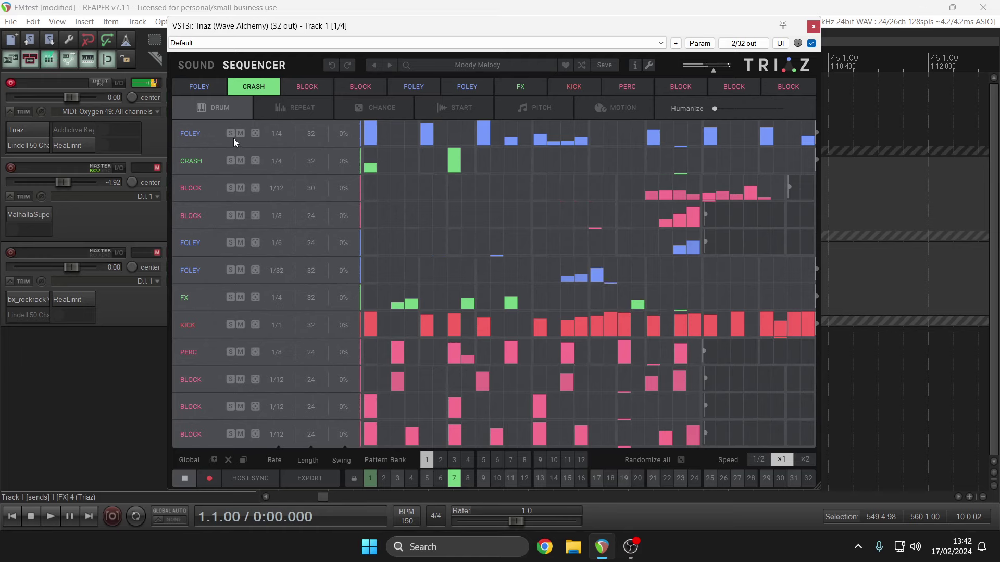
Step: Enlarge and restore the first FOLEY and CRASH rows to examine their step lanes
{"action": "left_click", "coordinate": [255, 135]}
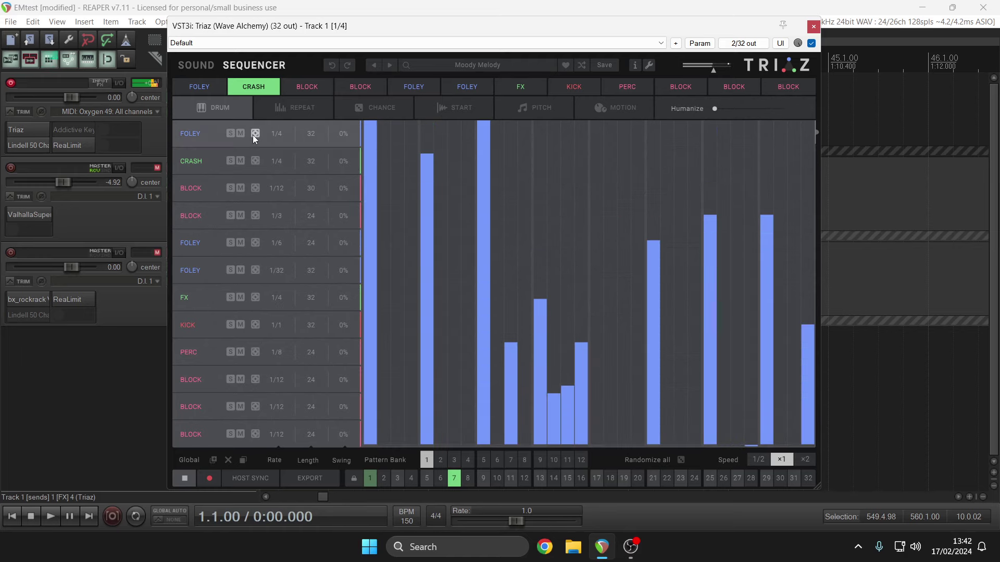
{"action": "left_click", "coordinate": [255, 134]}
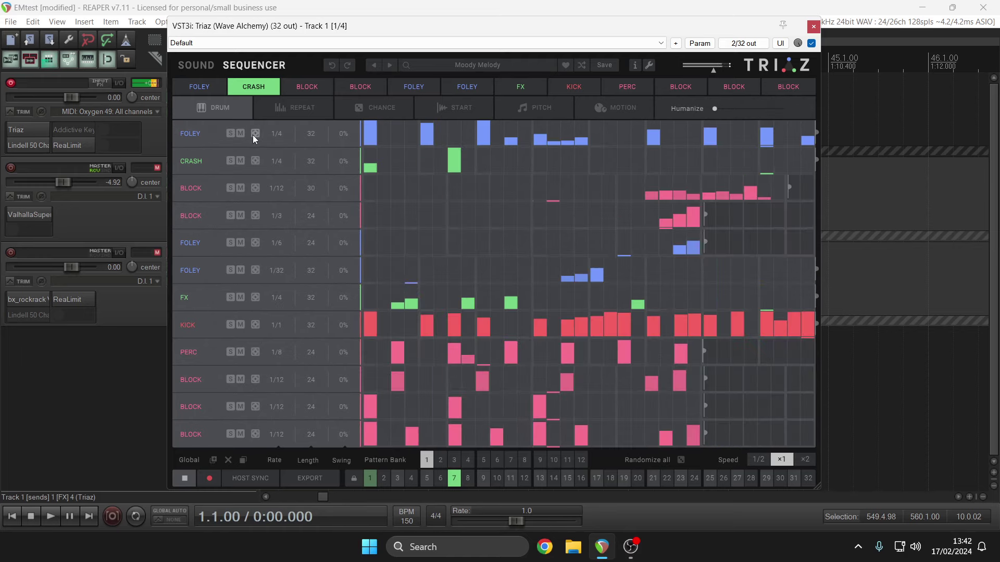
{"action": "left_click", "coordinate": [196, 138]}
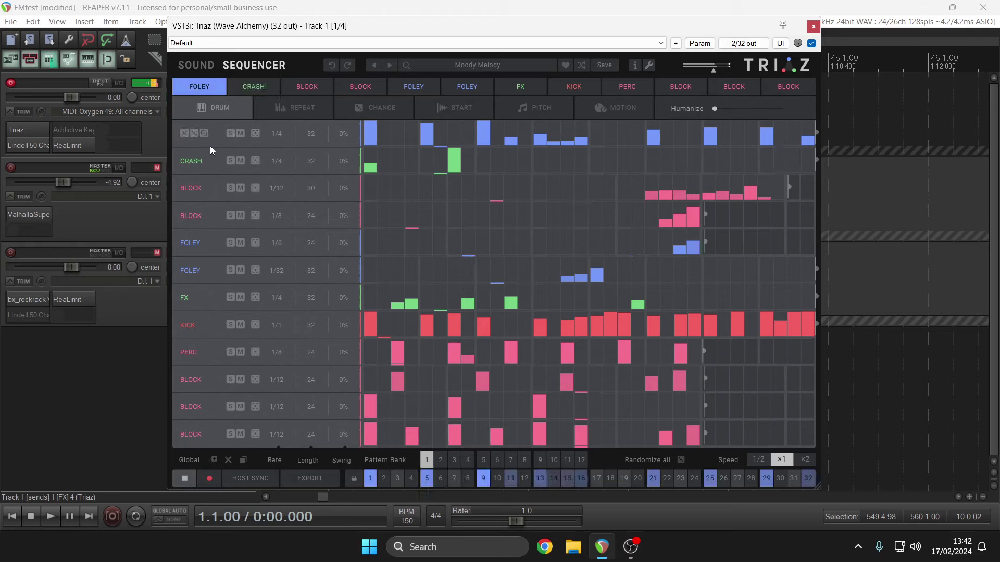
{"action": "left_click", "coordinate": [256, 162]}
{"action": "left_click", "coordinate": [256, 162]}
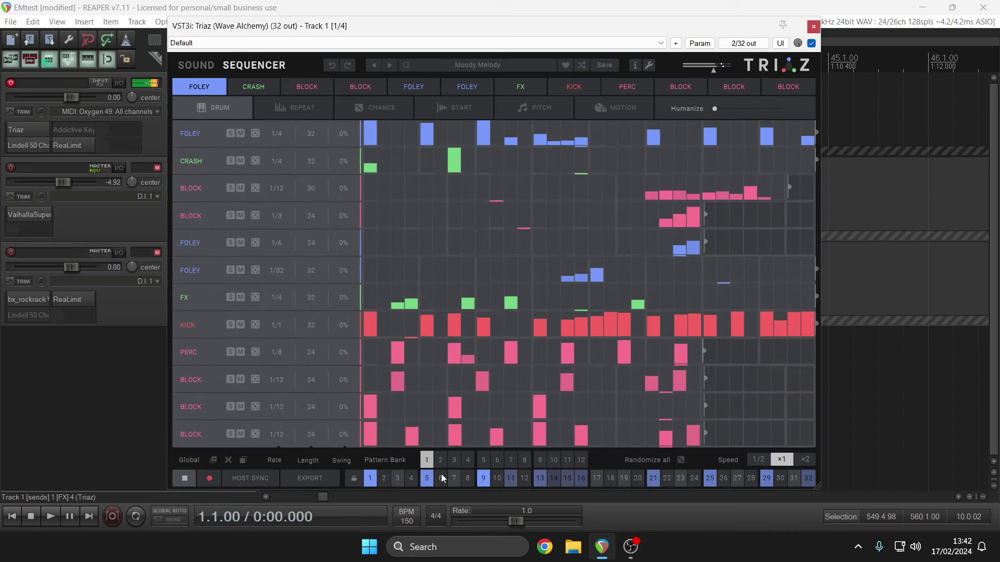
Step: Set the swing of the FX row to 89% and of the second FOLEY row to 51%
{"action": "left_click", "coordinate": [176, 296]}
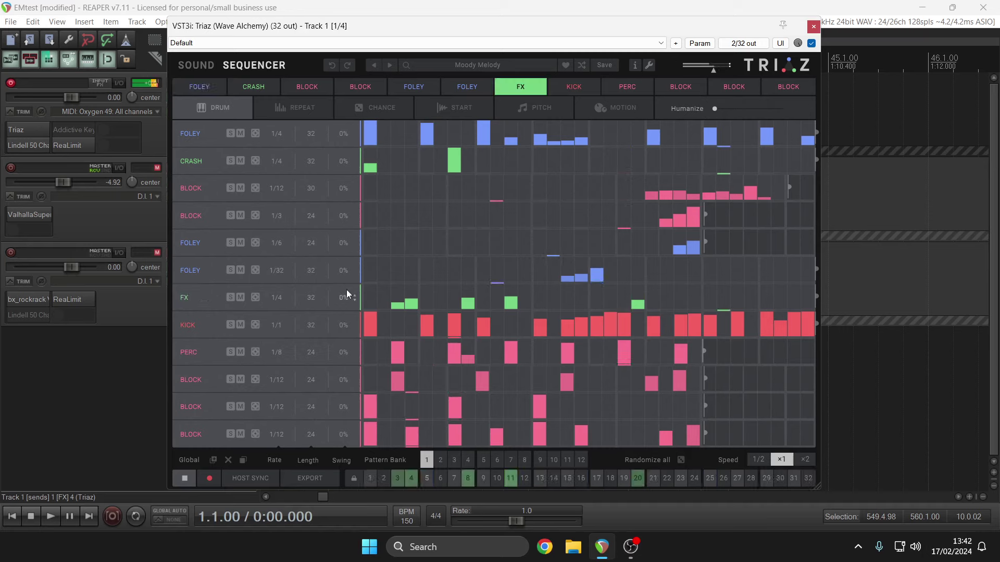
{"action": "left_click_drag", "start_coordinate": [352, 296], "coordinate": [348, 209]}
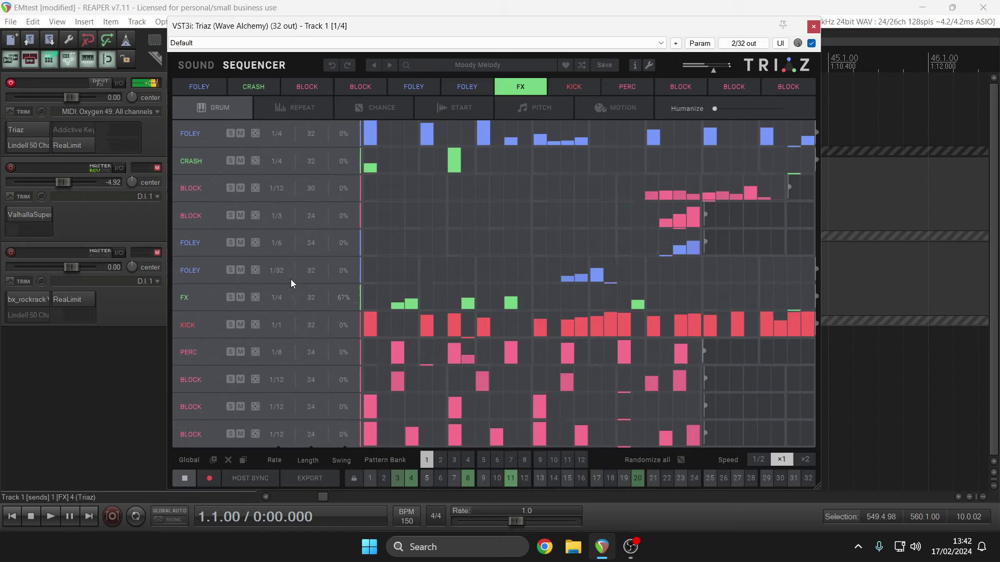
{"action": "left_click_drag", "start_coordinate": [339, 299], "coordinate": [345, 236]}
{"action": "left_click_drag", "start_coordinate": [345, 241], "coordinate": [349, 174]}
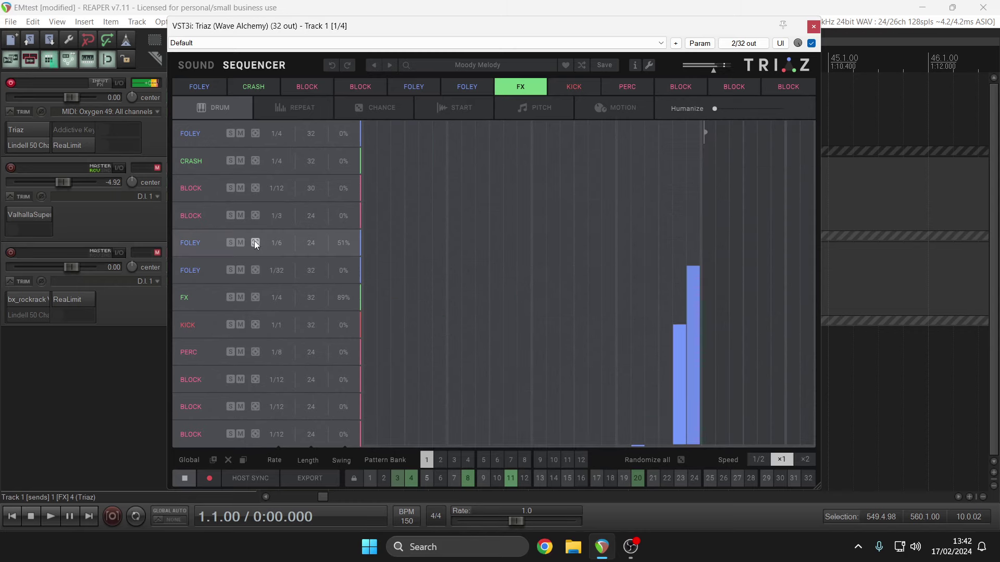
Step: Add high-velocity hits on steps 18 and 10 of the second FOLEY row
{"action": "left_click_drag", "start_coordinate": [606, 245], "coordinate": [605, 230]}
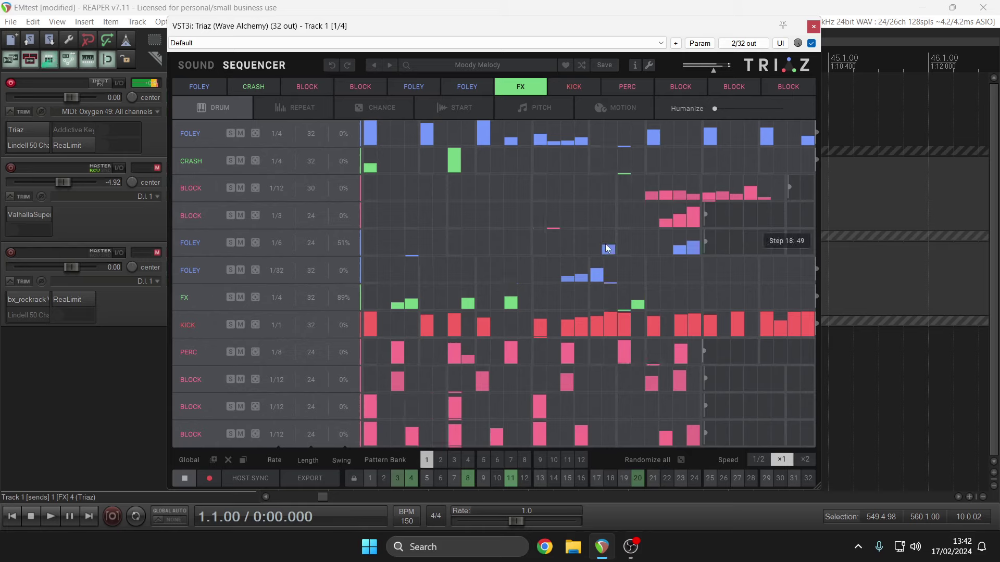
{"action": "left_click", "coordinate": [498, 252]}
{"action": "left_click_drag", "start_coordinate": [497, 251], "coordinate": [495, 231]}
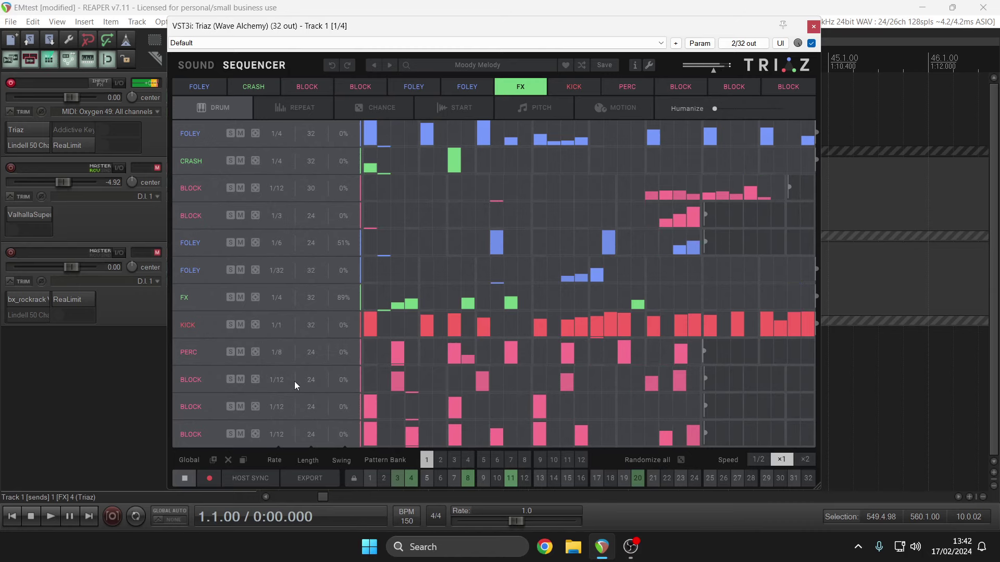
Step: Show the sound page's master effects and set the compressor ratio to 4:1
{"action": "left_click", "coordinate": [213, 65]}
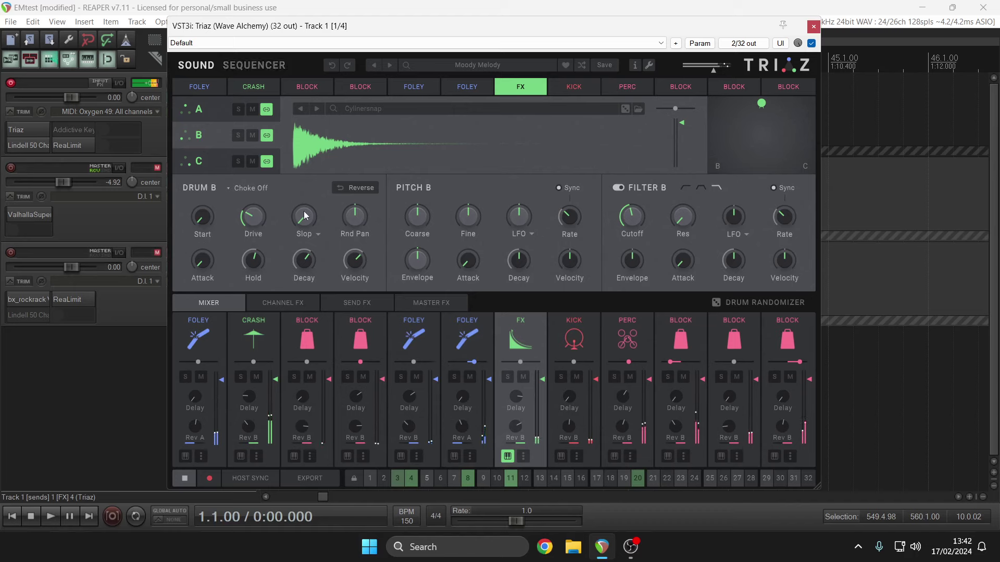
{"action": "left_click", "coordinate": [408, 303]}
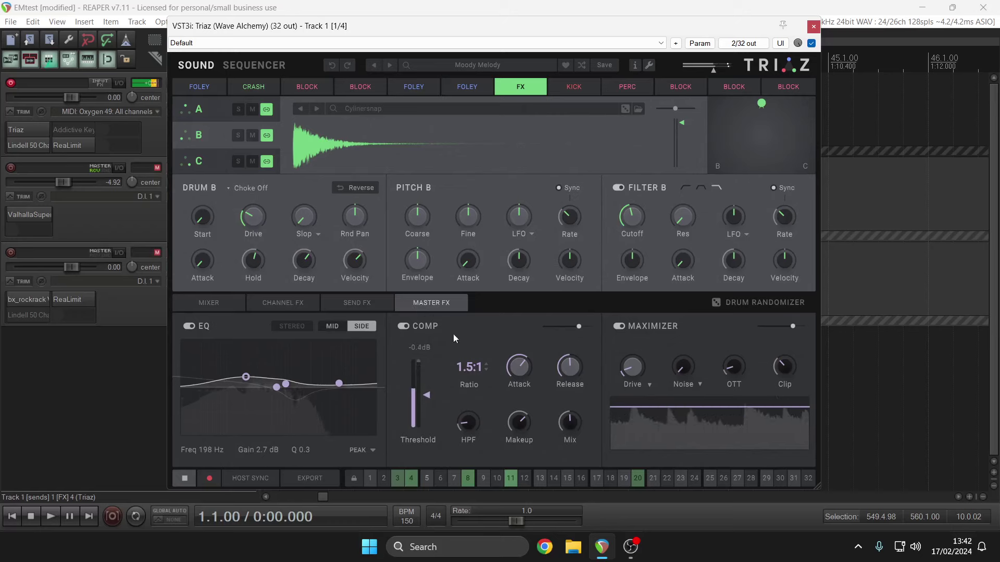
{"action": "left_click_drag", "start_coordinate": [473, 367], "coordinate": [473, 329]}
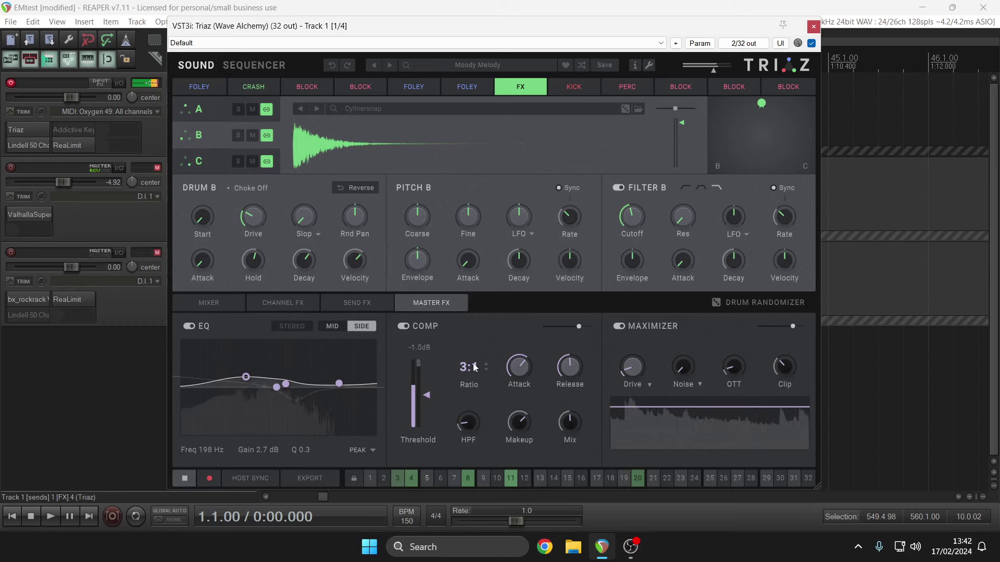
{"action": "left_click_drag", "start_coordinate": [473, 367], "coordinate": [473, 290]}
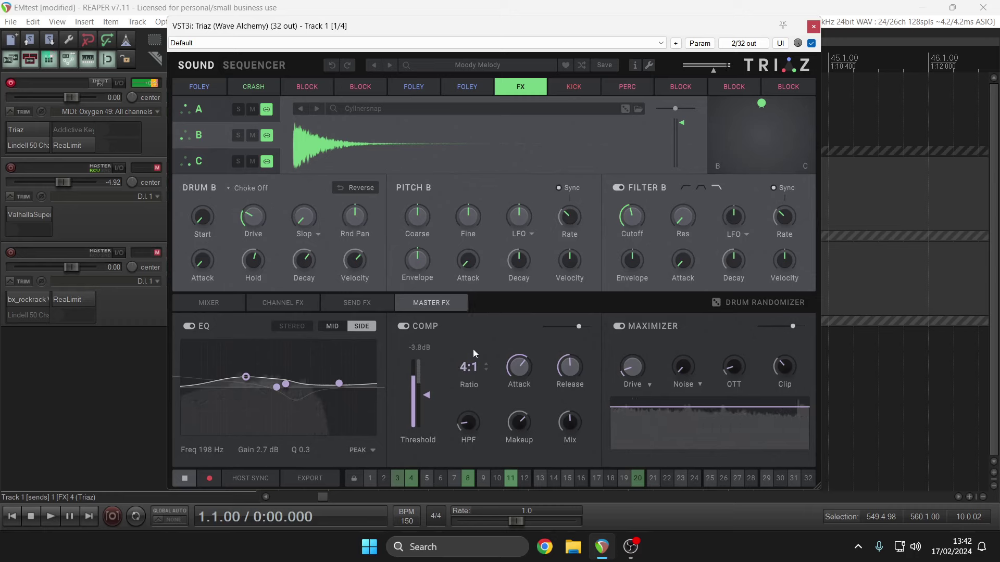
Step: Open the drum randomizer and toggle off layer B of the CRASH channel
{"action": "left_click", "coordinate": [720, 302]}
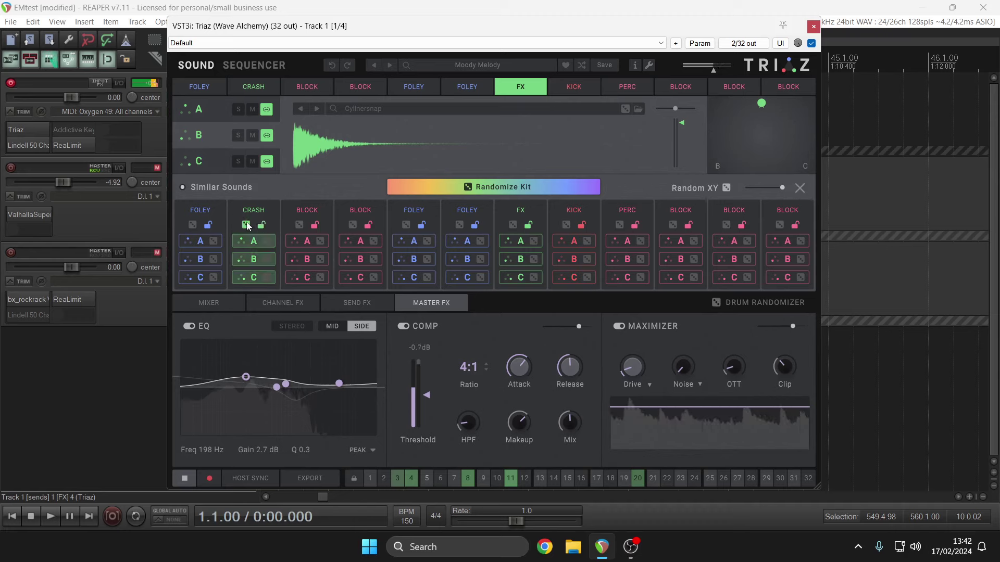
{"action": "left_click", "coordinate": [243, 258]}
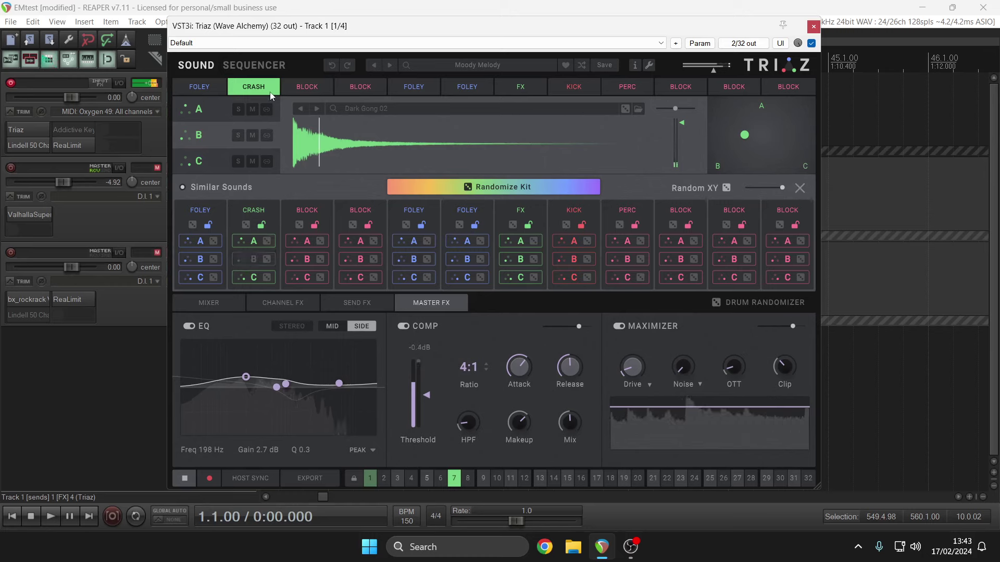
Step: Load the Night Rhythms preset from the Triaz Core Demo library and play its pattern
{"action": "left_click", "coordinate": [499, 61]}
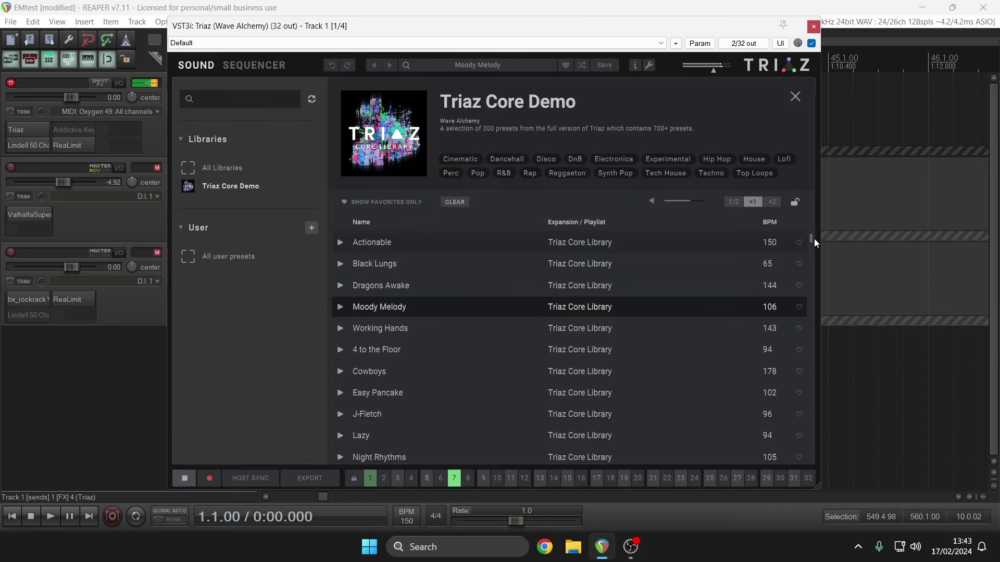
{"action": "left_click_drag", "start_coordinate": [812, 239], "coordinate": [813, 249]}
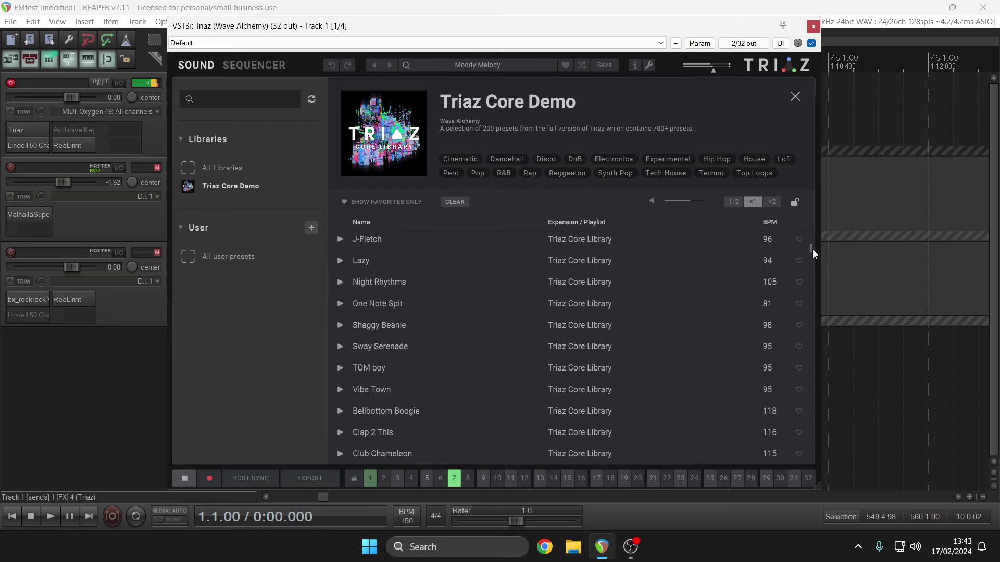
{"action": "left_click", "coordinate": [392, 282]}
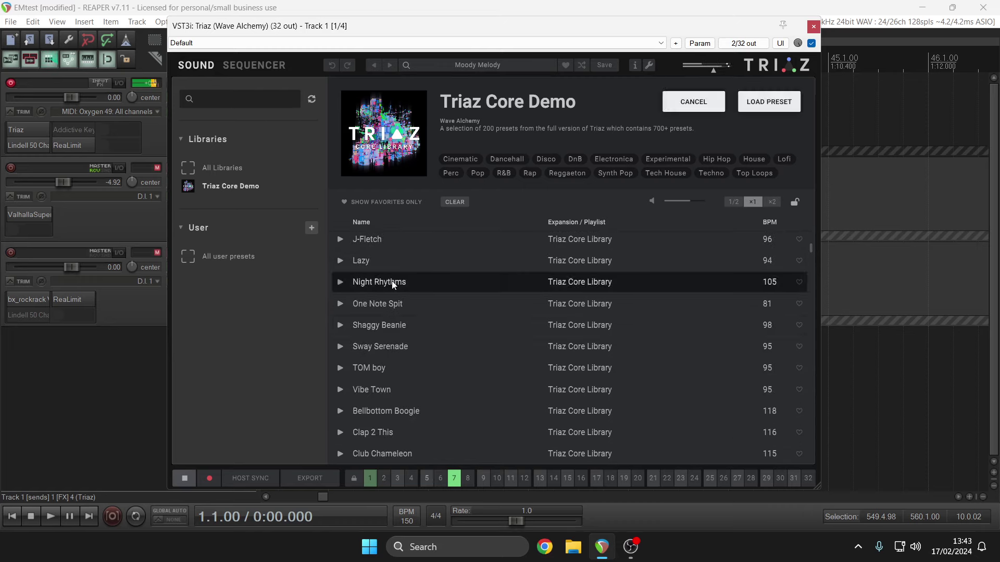
{"action": "left_click", "coordinate": [772, 95]}
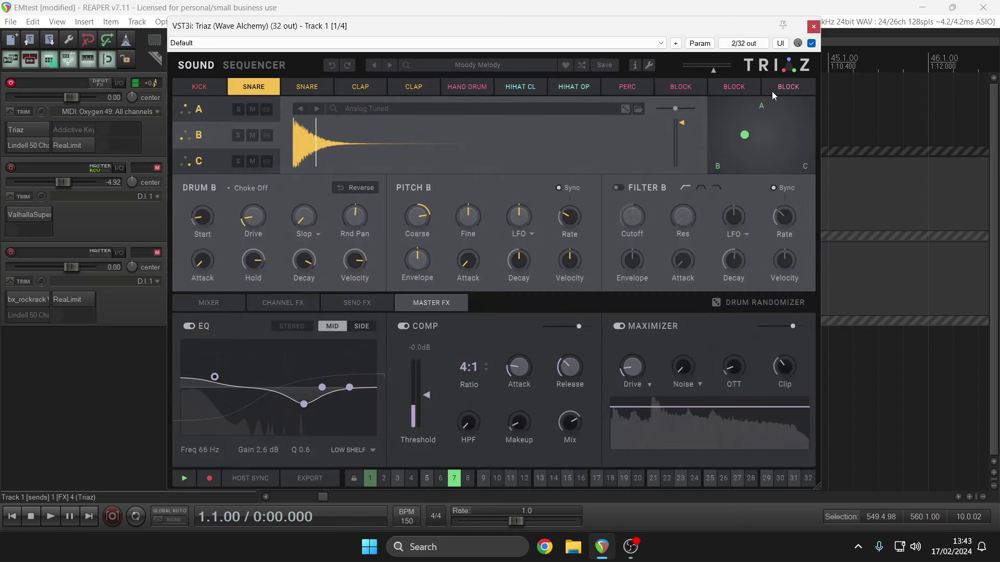
{"action": "left_click", "coordinate": [181, 478]}
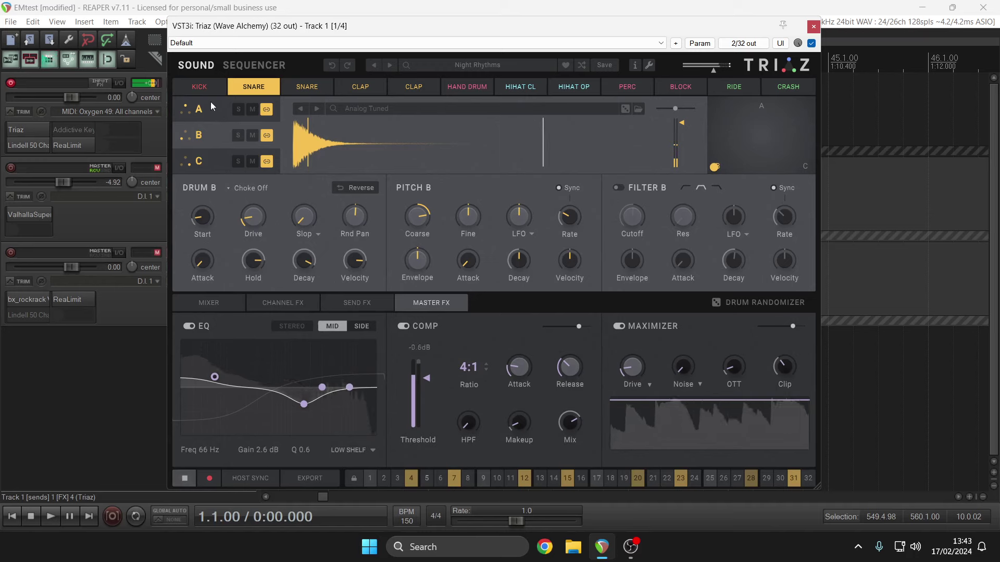
Step: Show the mixer, set the KICK's drive to about 85% and raise its Slop slightly
{"action": "left_click", "coordinate": [206, 89]}
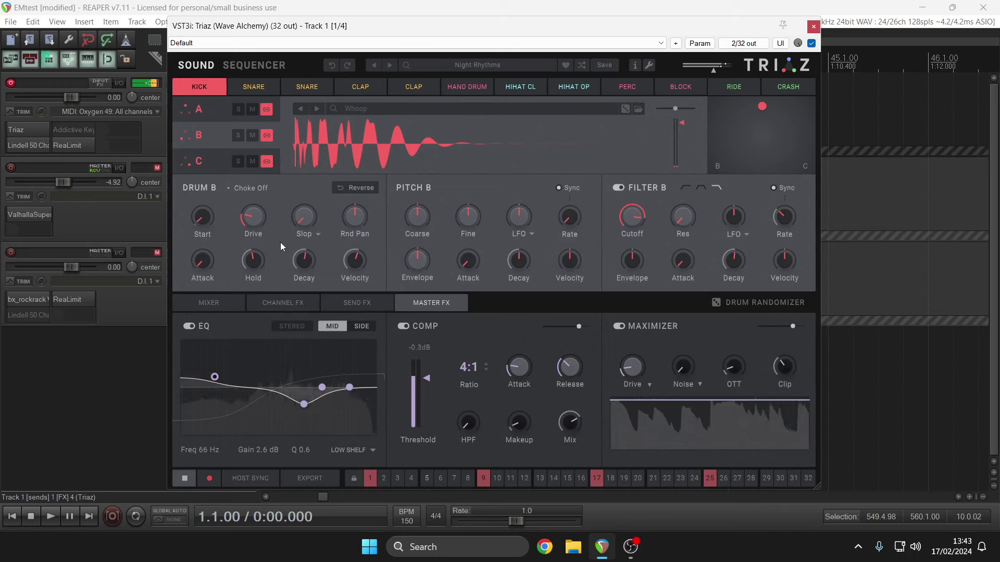
{"action": "mouse_move", "coordinate": [301, 272]}
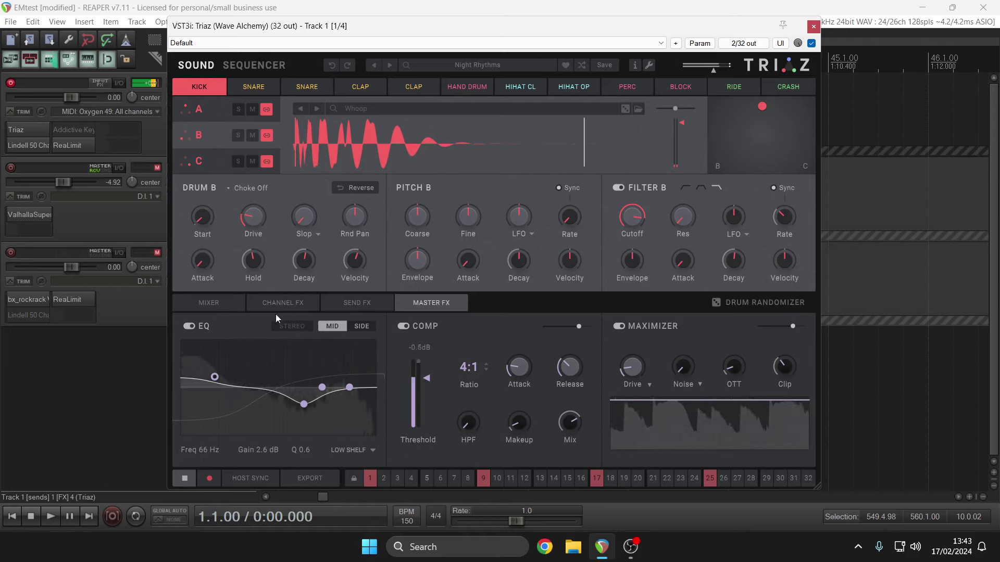
{"action": "left_click", "coordinate": [220, 310]}
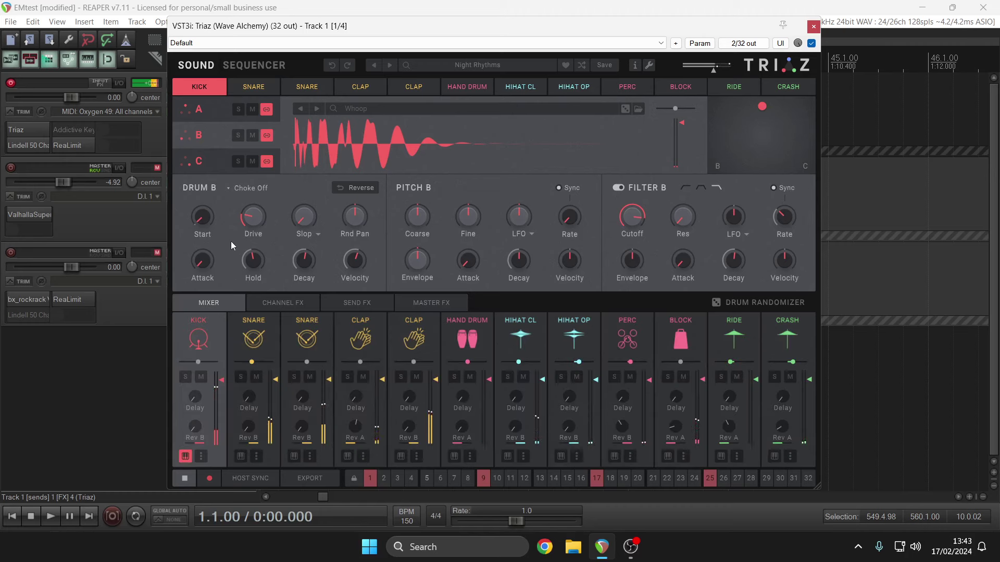
{"action": "left_click_drag", "start_coordinate": [250, 222], "coordinate": [247, 118]}
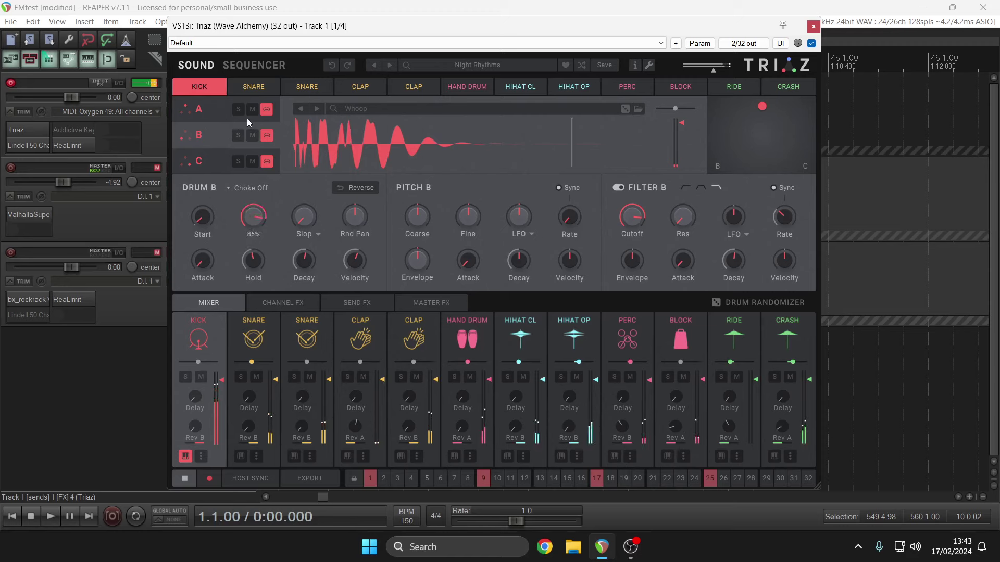
{"action": "left_click_drag", "start_coordinate": [300, 217], "coordinate": [297, 201]}
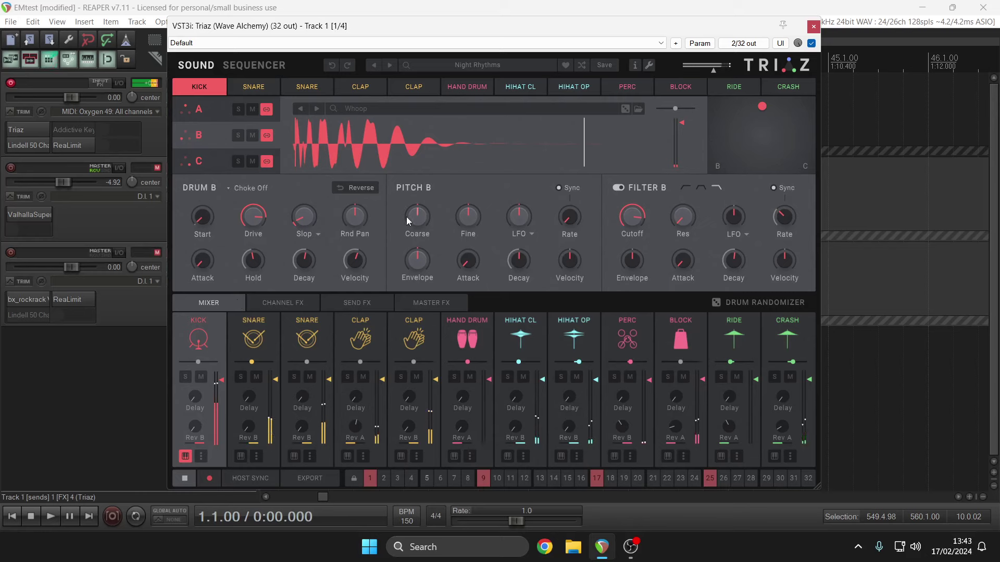
Step: Lower the KICK's coarse pitch, pitch decay and filter cutoff, and set its filter resonance to about 0.53
{"action": "left_click_drag", "start_coordinate": [409, 216], "coordinate": [400, 261]}
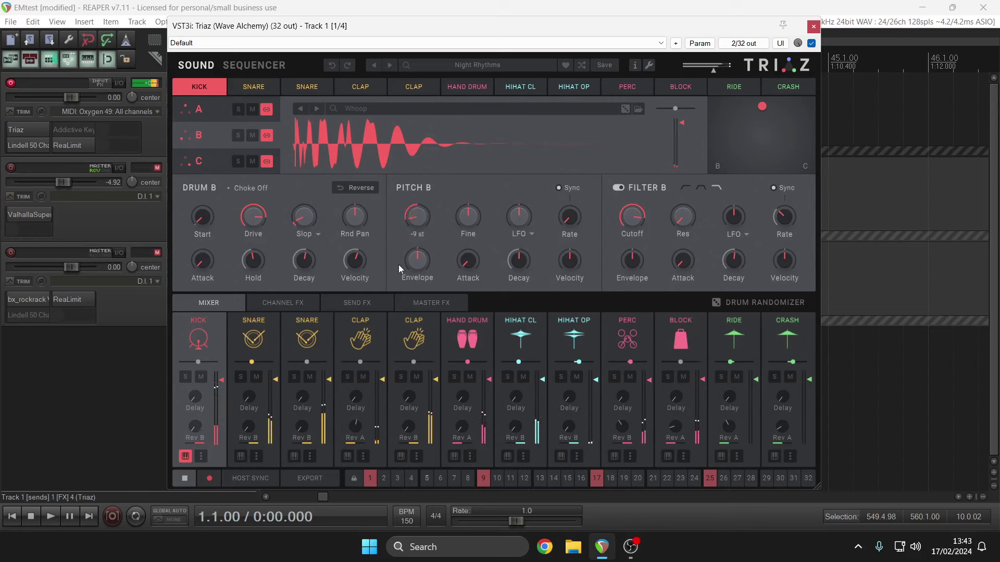
{"action": "left_click_drag", "start_coordinate": [518, 260], "coordinate": [513, 301]}
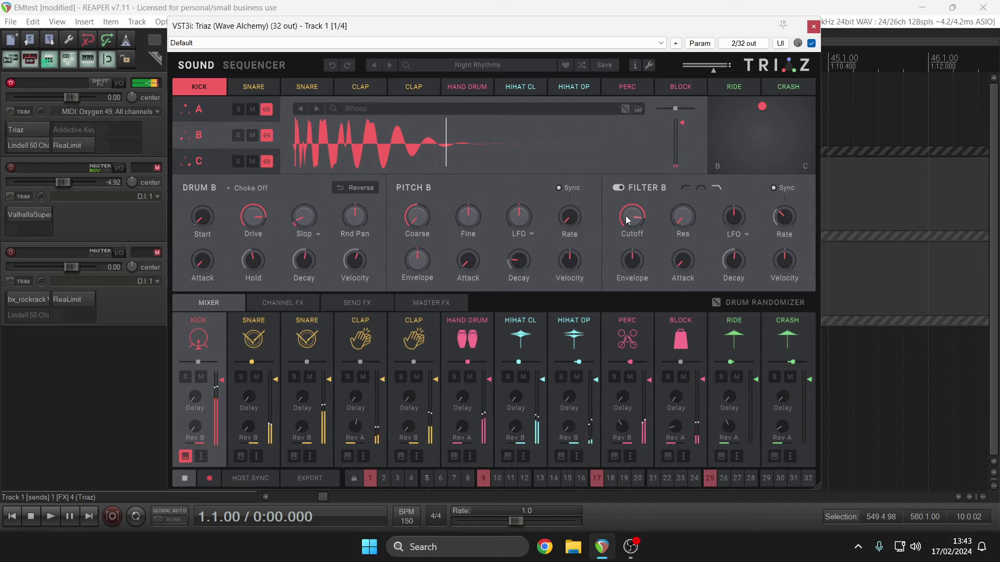
{"action": "left_click_drag", "start_coordinate": [626, 216], "coordinate": [613, 292]}
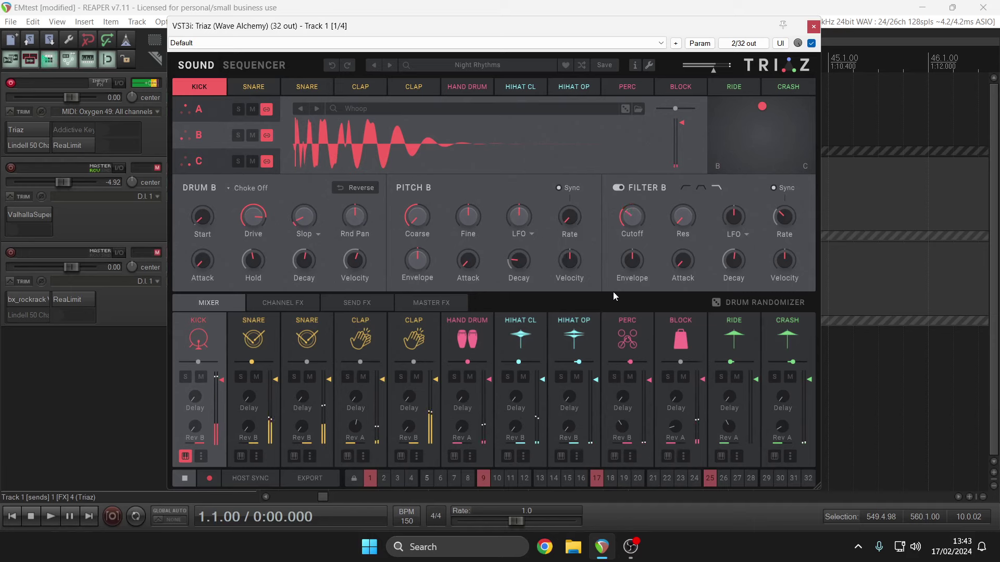
{"action": "left_click_drag", "start_coordinate": [685, 212], "coordinate": [686, 171]}
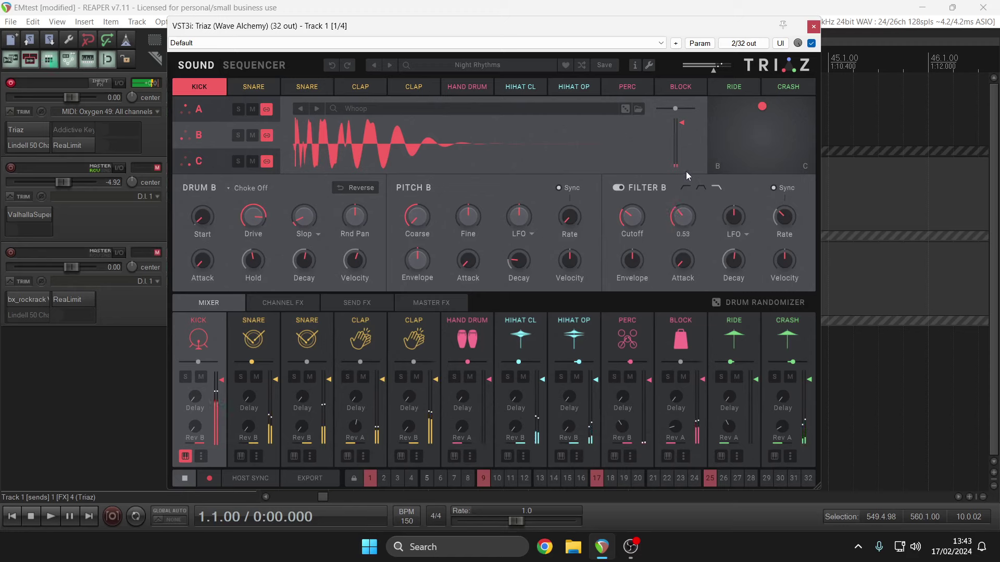
Step: Randomize the sounds of the first SNARE and raise its delay send
{"action": "left_click", "coordinate": [253, 333]}
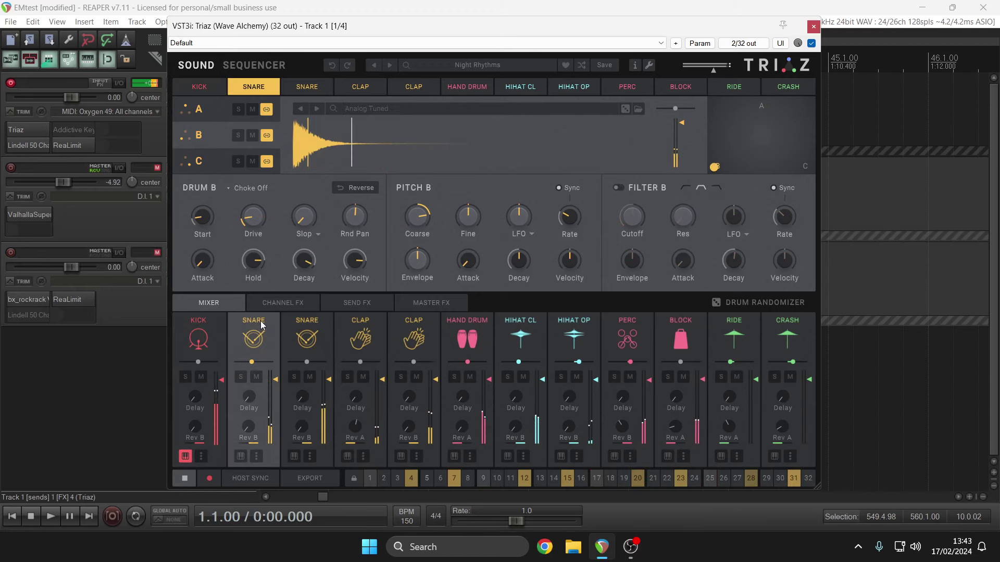
{"action": "left_click", "coordinate": [714, 303]}
{"action": "left_click", "coordinate": [238, 263]}
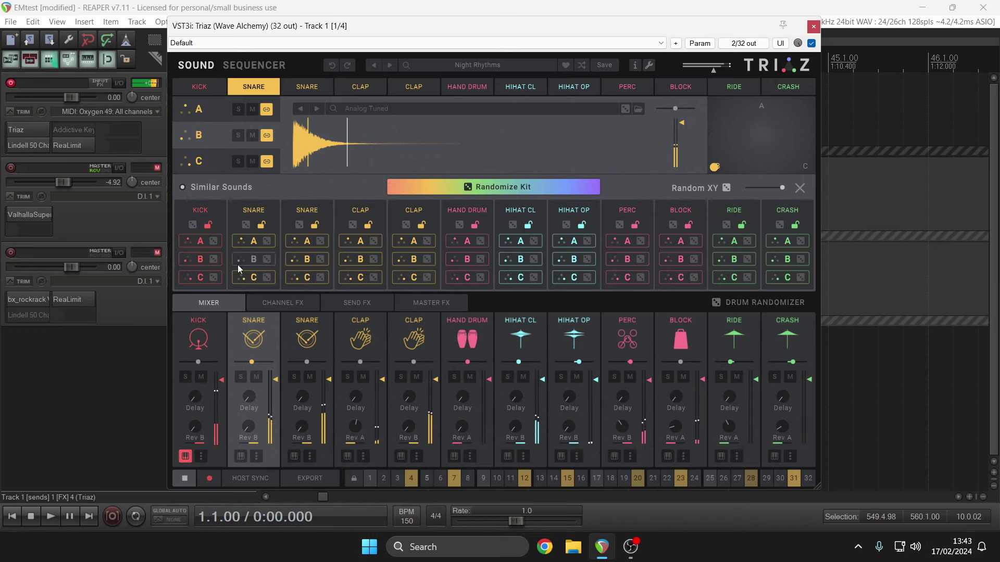
{"action": "left_click", "coordinate": [244, 227]}
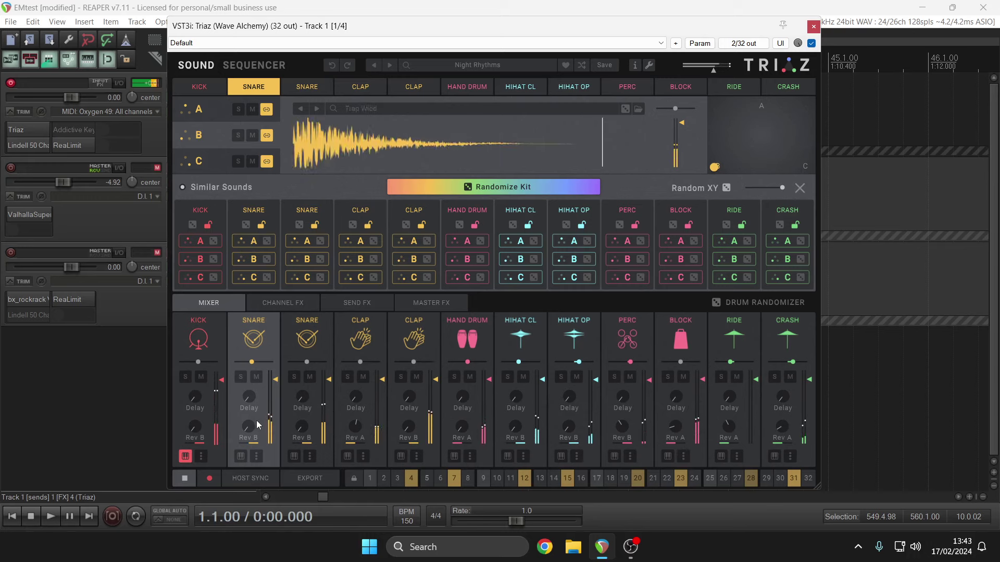
{"action": "left_click_drag", "start_coordinate": [245, 404], "coordinate": [250, 326]}
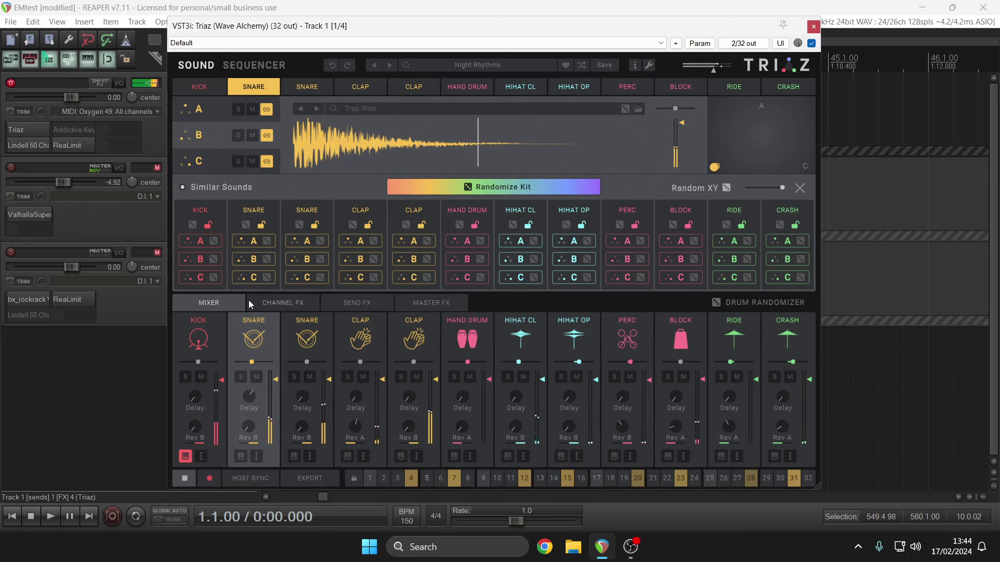
Step: Randomize the sounds of the second SNARE, raise its Rev B send and close the randomizer
{"action": "left_click", "coordinate": [300, 225]}
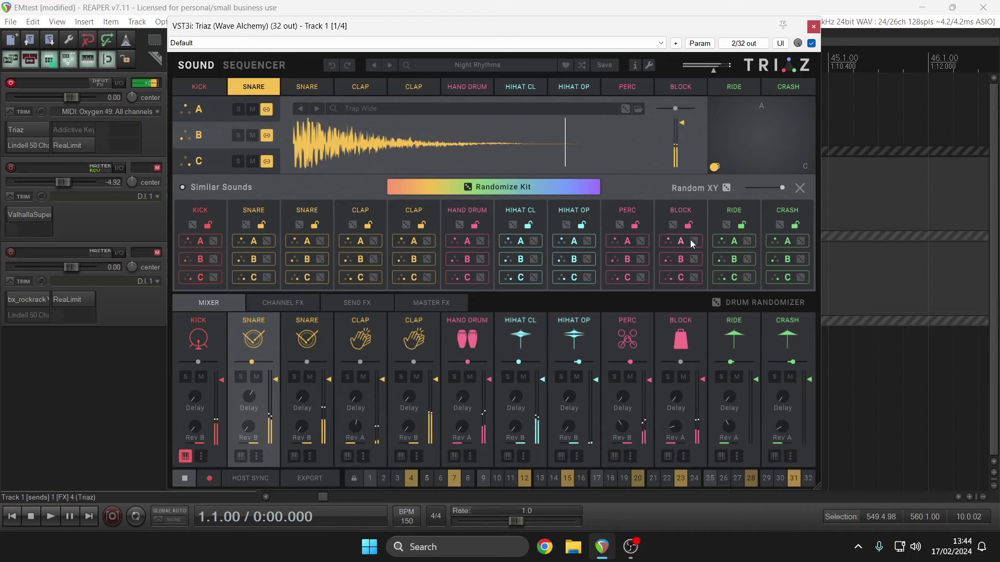
{"action": "left_click", "coordinate": [303, 428]}
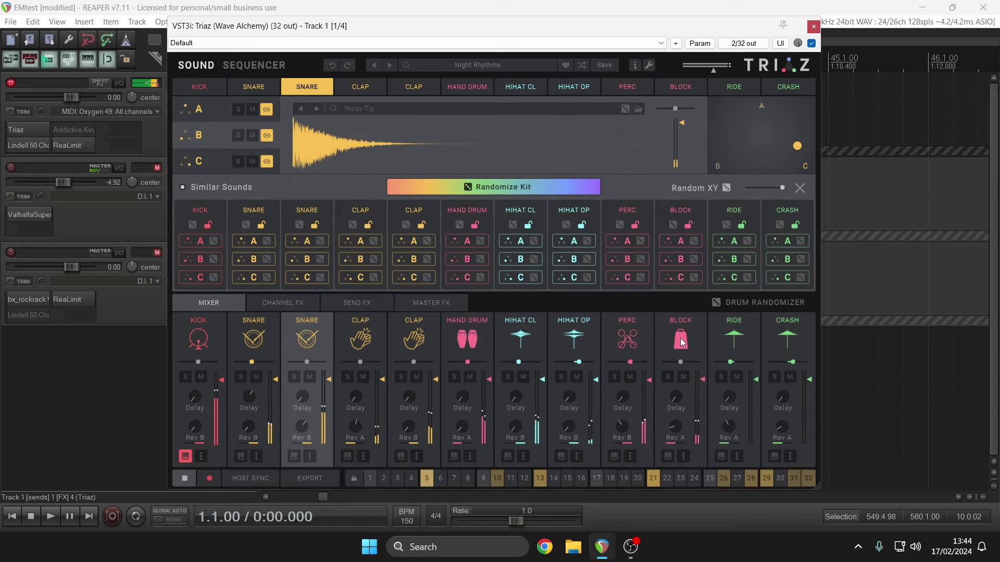
{"action": "left_click", "coordinate": [800, 187]}
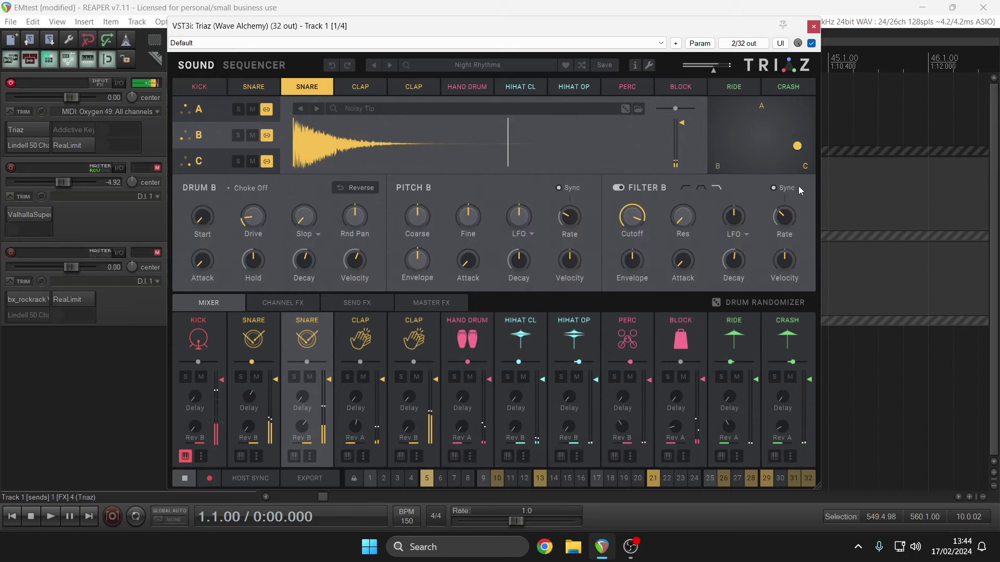
Step: Lower the second SNARE's coarse pitch and filter cutoff, and raise its filter resonance strongly
{"action": "left_click_drag", "start_coordinate": [422, 228], "coordinate": [418, 258]}
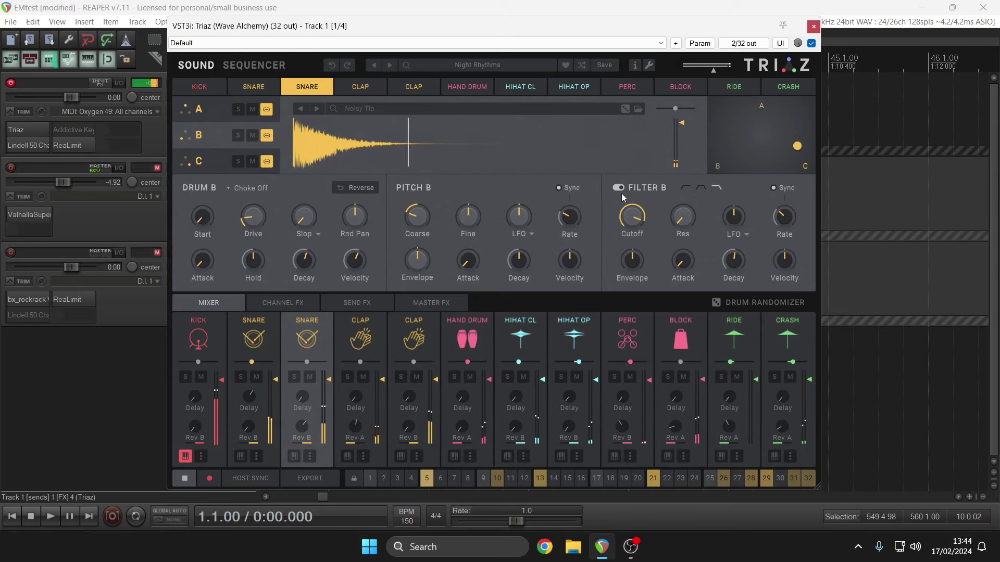
{"action": "left_click_drag", "start_coordinate": [629, 217], "coordinate": [610, 260]}
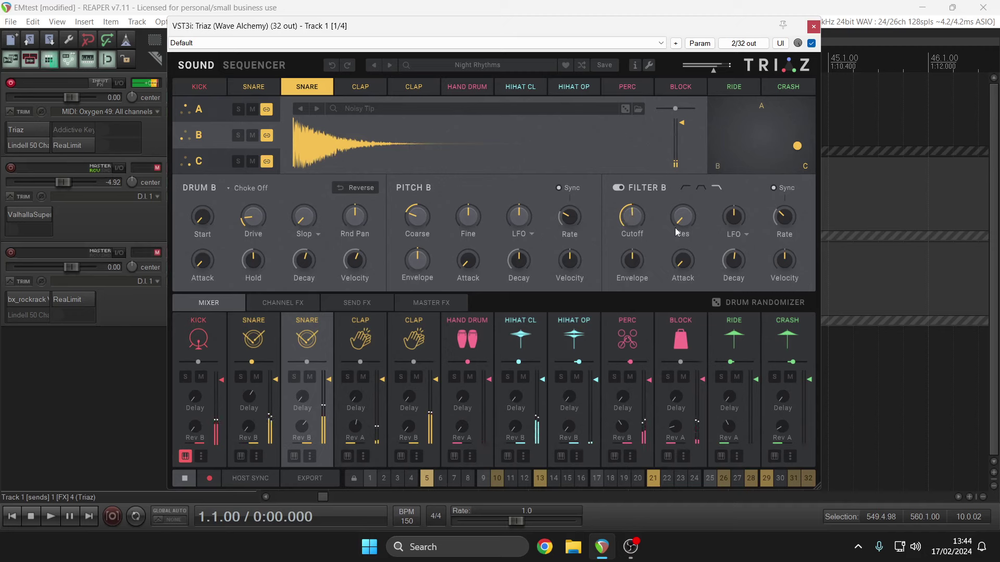
{"action": "left_click_drag", "start_coordinate": [675, 227], "coordinate": [675, 93]}
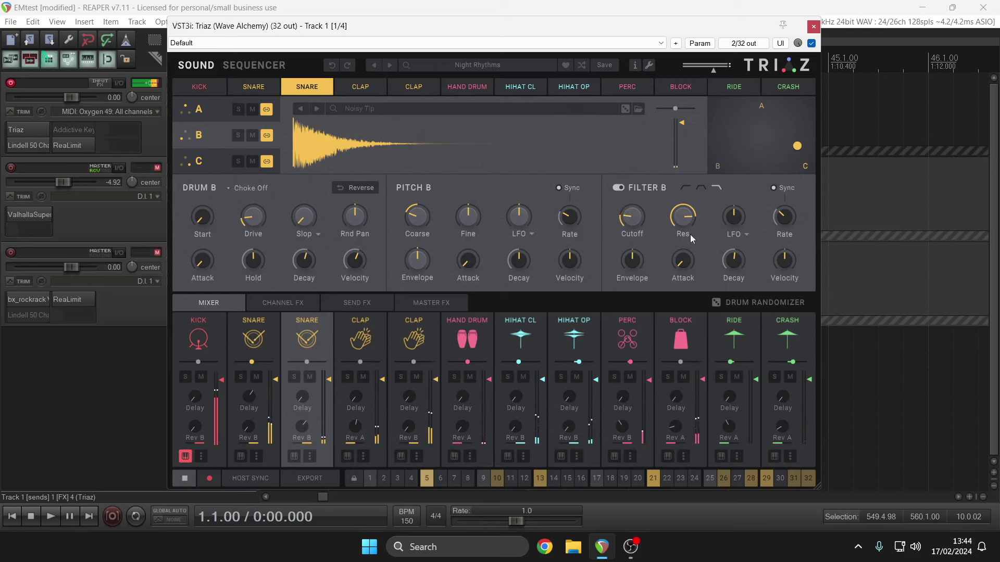
{"action": "left_click_drag", "start_coordinate": [631, 218], "coordinate": [637, 177]}
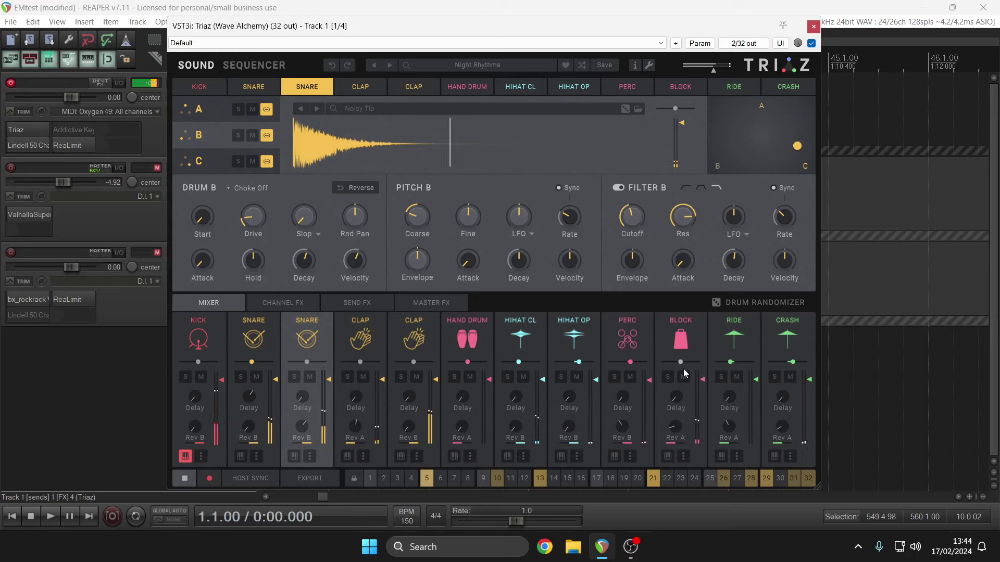
Step: Show the BLOCK channel's sound, then load the Club Chameleon preset from the library
{"action": "left_click", "coordinate": [692, 324]}
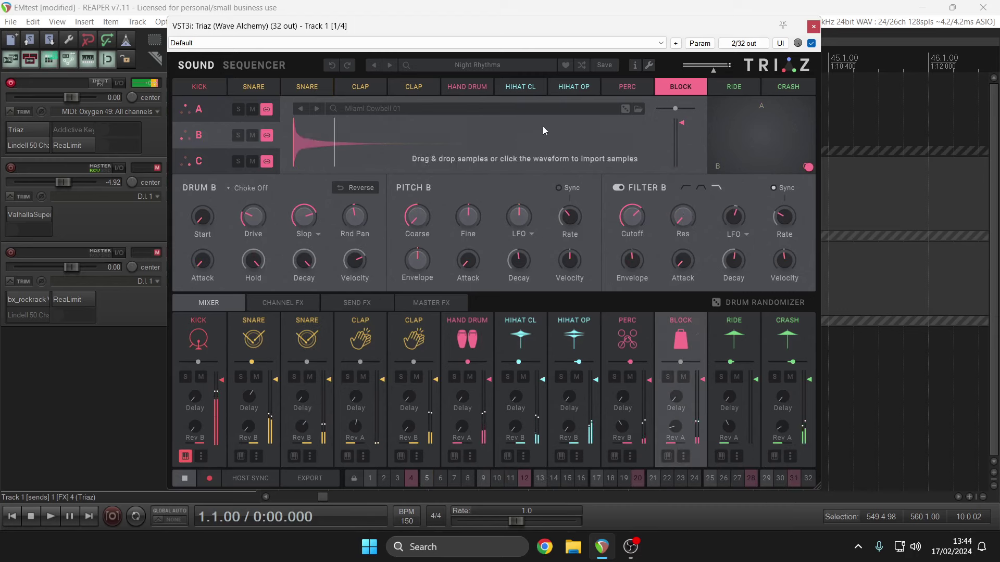
{"action": "left_click", "coordinate": [491, 66]}
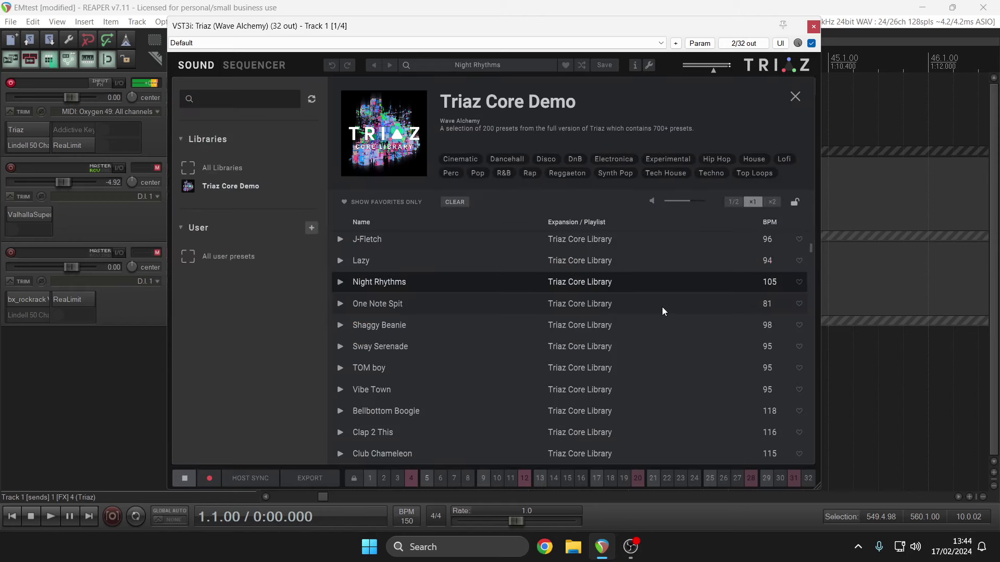
{"action": "left_click", "coordinate": [538, 448]}
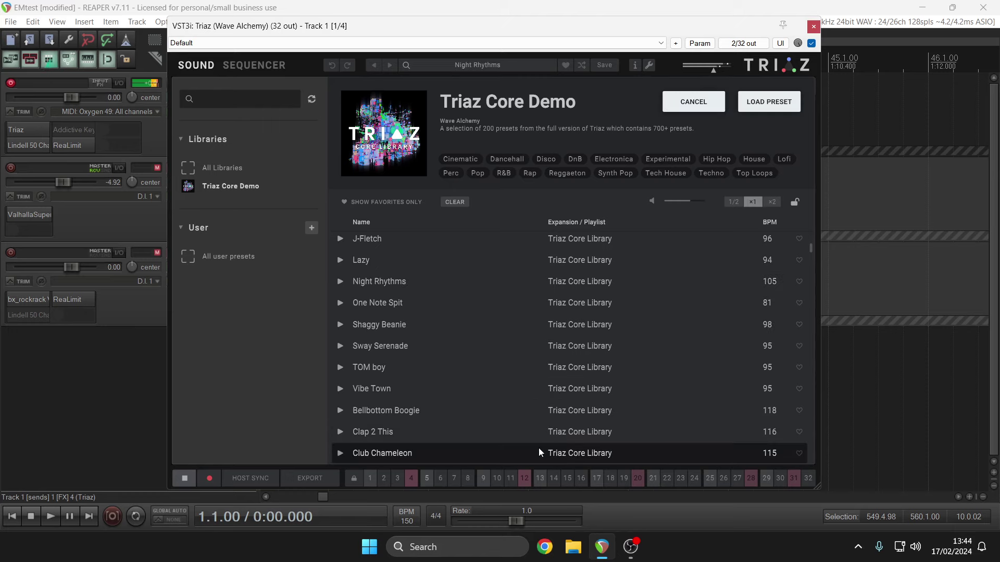
{"action": "left_click", "coordinate": [757, 104]}
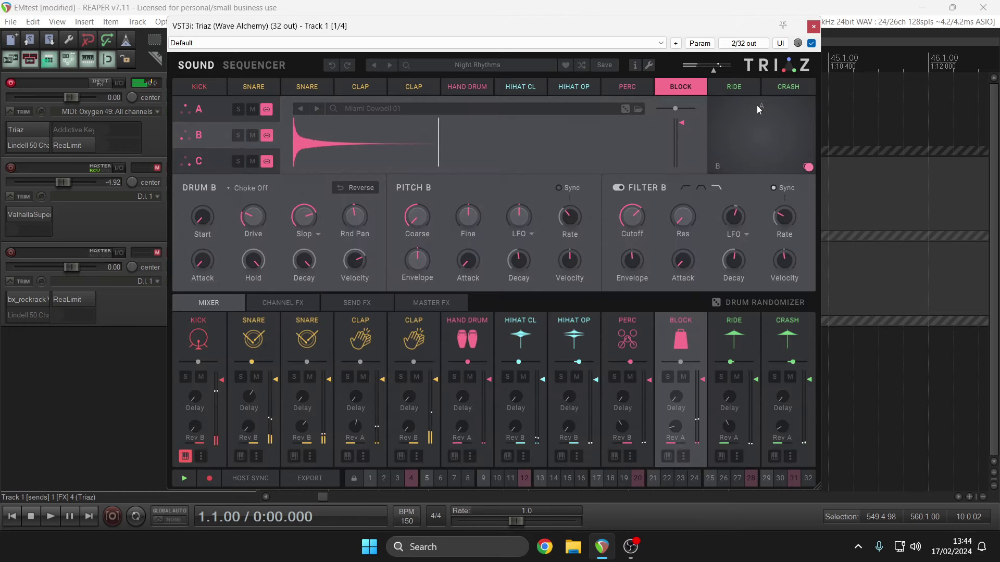
Step: Audition the Club Chameleon kit's drum channels from the first KICK across to the RIDE
{"action": "left_click", "coordinate": [214, 320]}
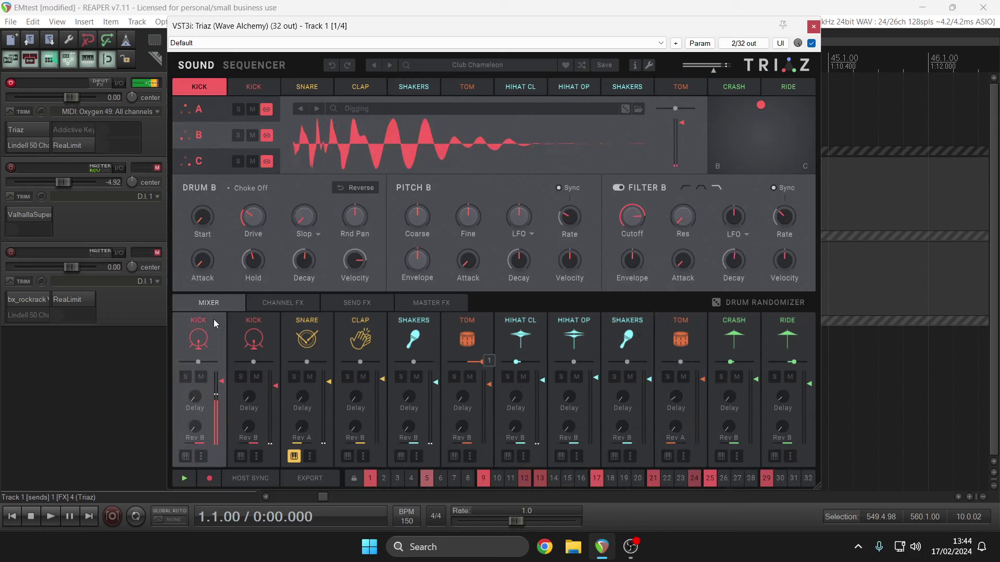
{"action": "left_click", "coordinate": [246, 324]}
{"action": "left_click", "coordinate": [292, 329]}
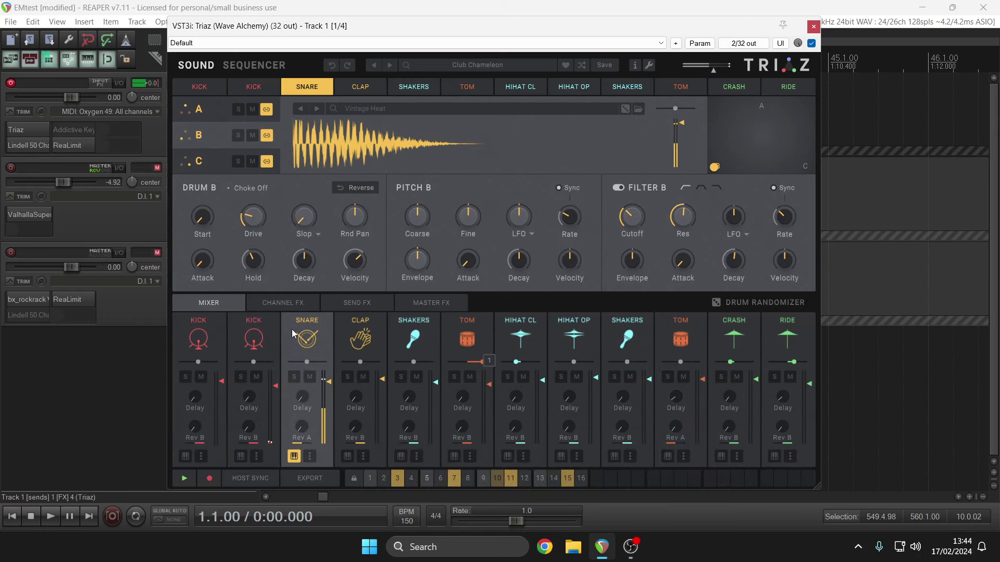
{"action": "left_click", "coordinate": [374, 319]}
{"action": "left_click", "coordinate": [398, 323]}
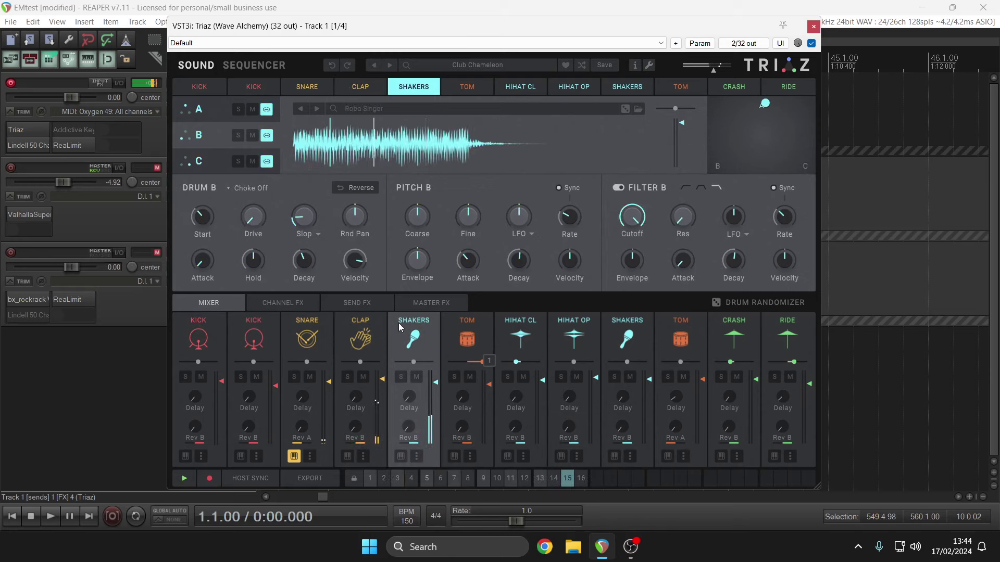
{"action": "left_click", "coordinate": [450, 332]}
{"action": "left_click", "coordinate": [505, 326]}
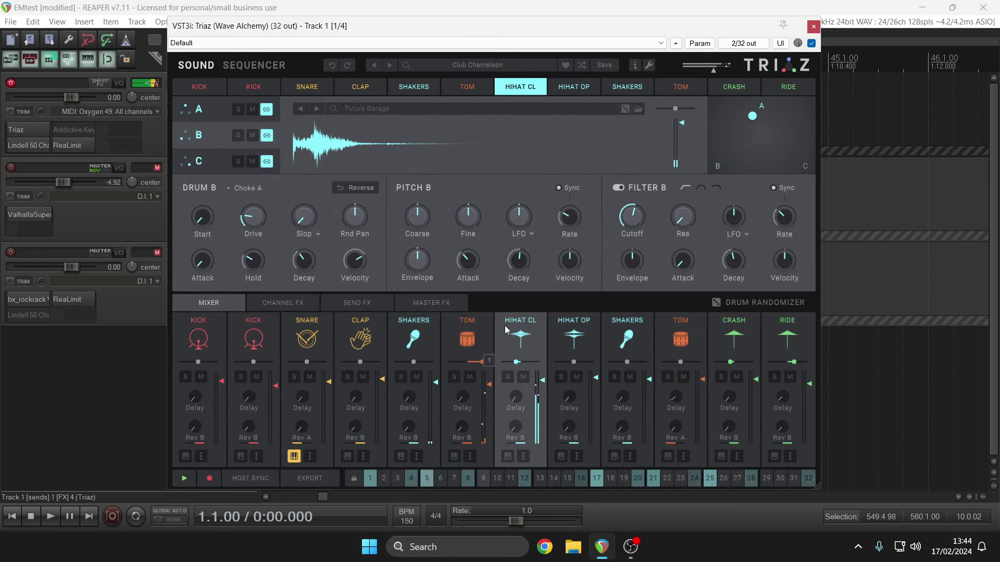
{"action": "left_click", "coordinate": [587, 322]}
{"action": "left_click", "coordinate": [728, 324]}
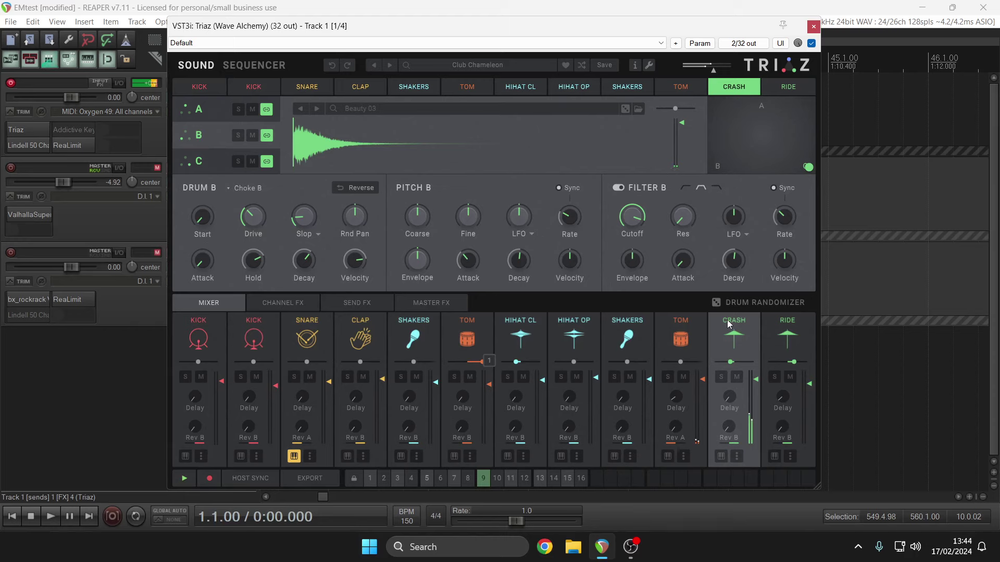
{"action": "left_click", "coordinate": [775, 320]}
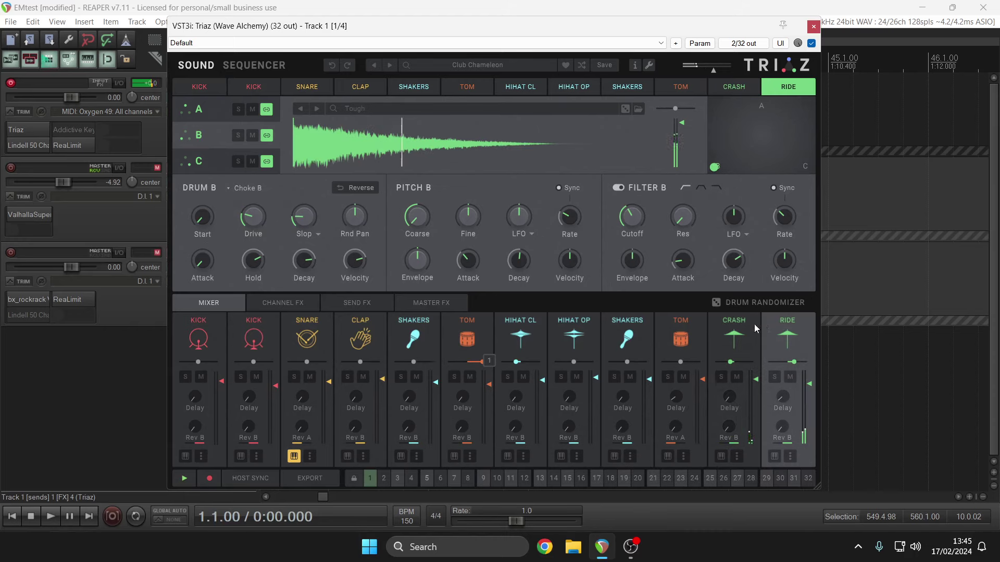
Step: Randomize all the sounds of the CRASH channel several times with the Drum Randomizer and audition the result
{"action": "left_click", "coordinate": [754, 324]}
{"action": "left_click", "coordinate": [717, 303]}
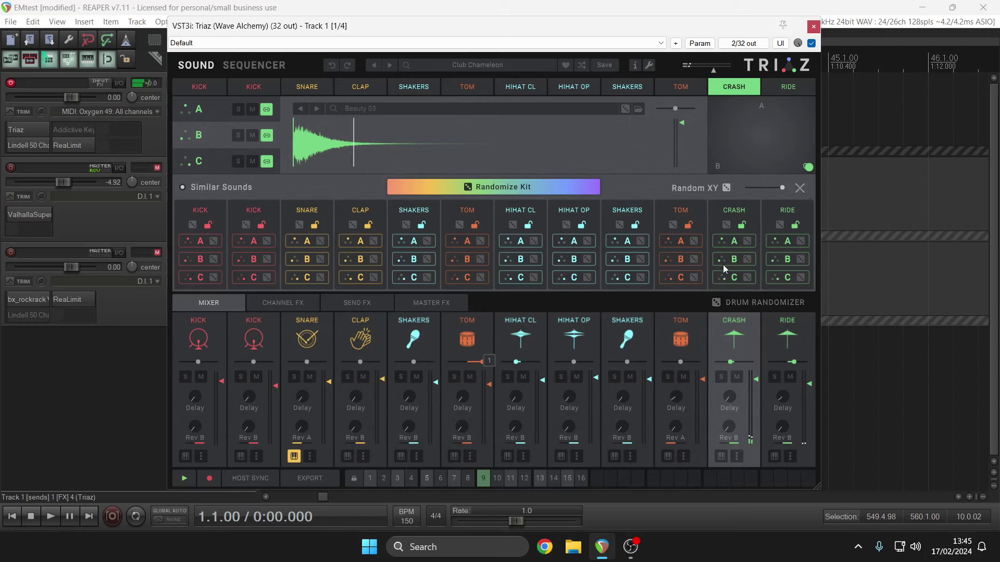
{"action": "left_click", "coordinate": [727, 225]}
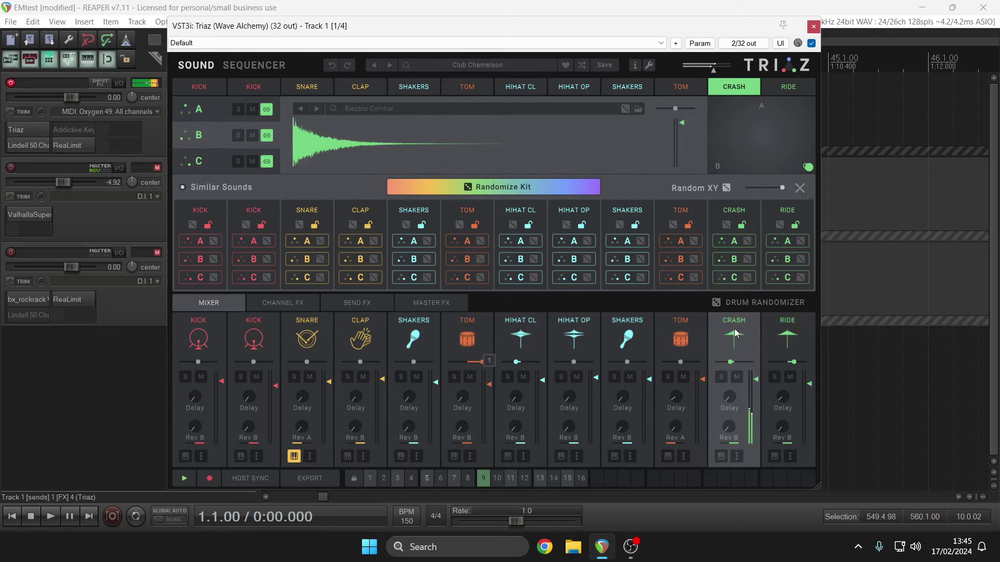
{"action": "left_click", "coordinate": [726, 225]}
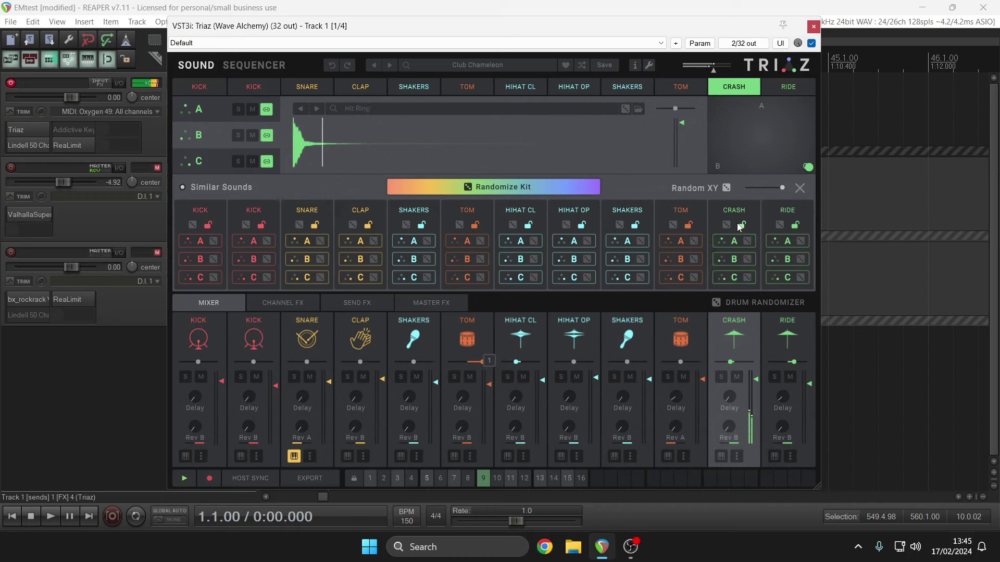
{"action": "left_click", "coordinate": [726, 225]}
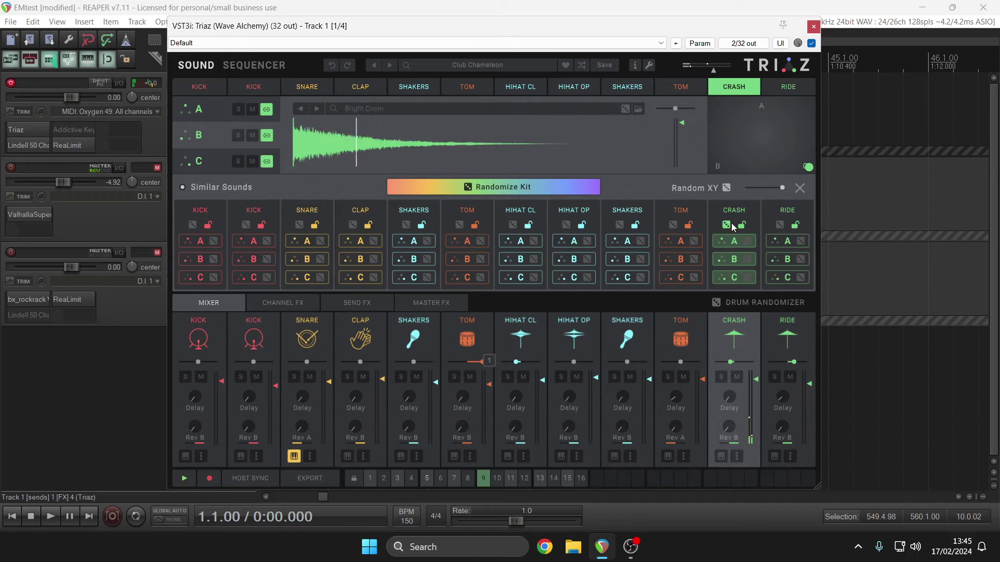
{"action": "left_click", "coordinate": [725, 329]}
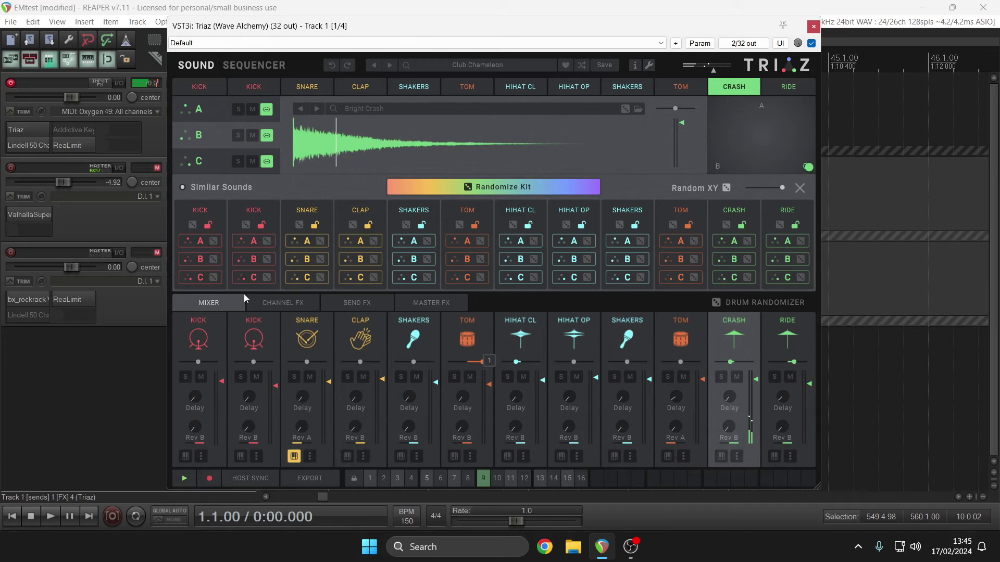
Step: Show the sequencer, play the preset's pattern and briefly solo the first TOM lane to hear it alone
{"action": "left_click", "coordinate": [257, 66]}
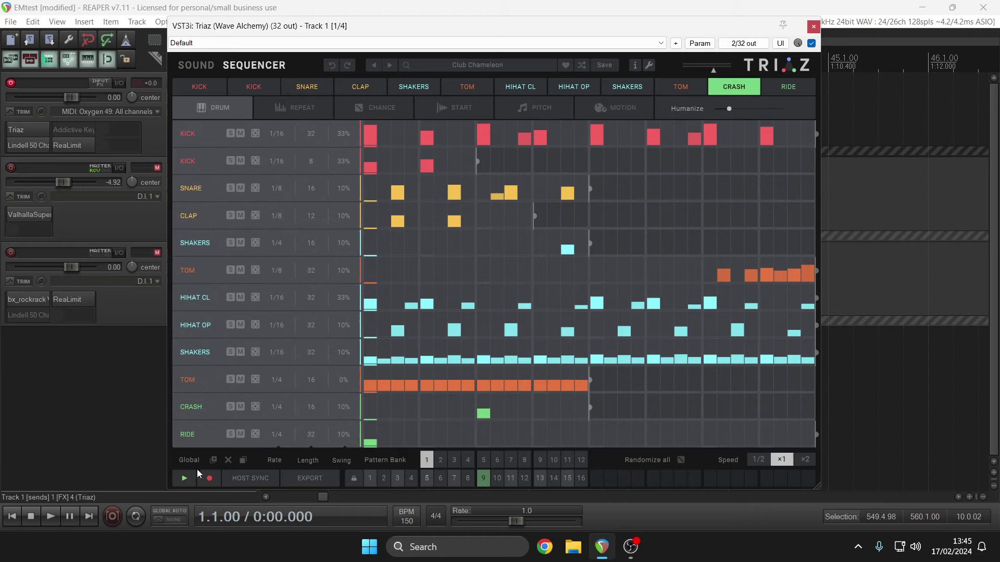
{"action": "left_click", "coordinate": [183, 478]}
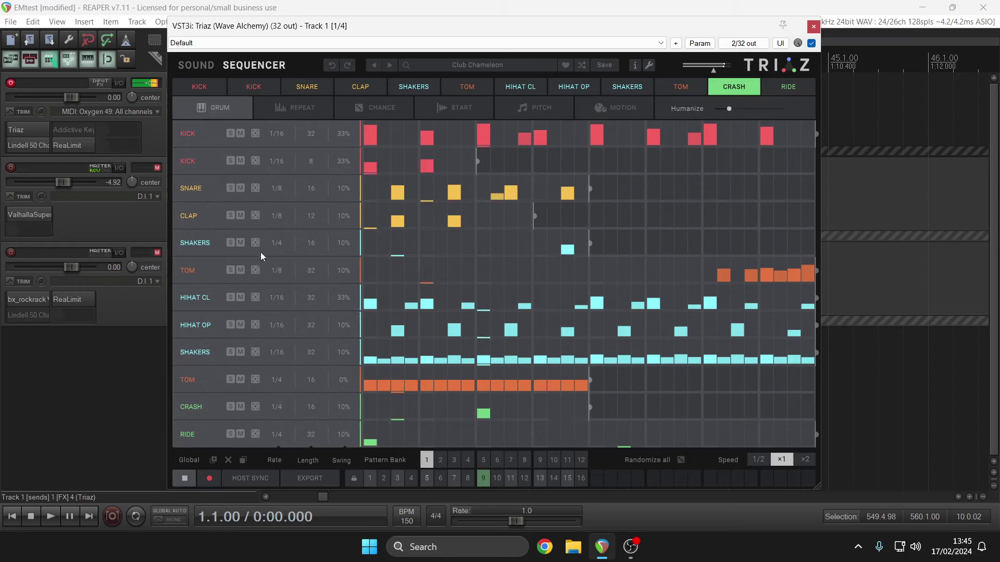
{"action": "left_click", "coordinate": [229, 269]}
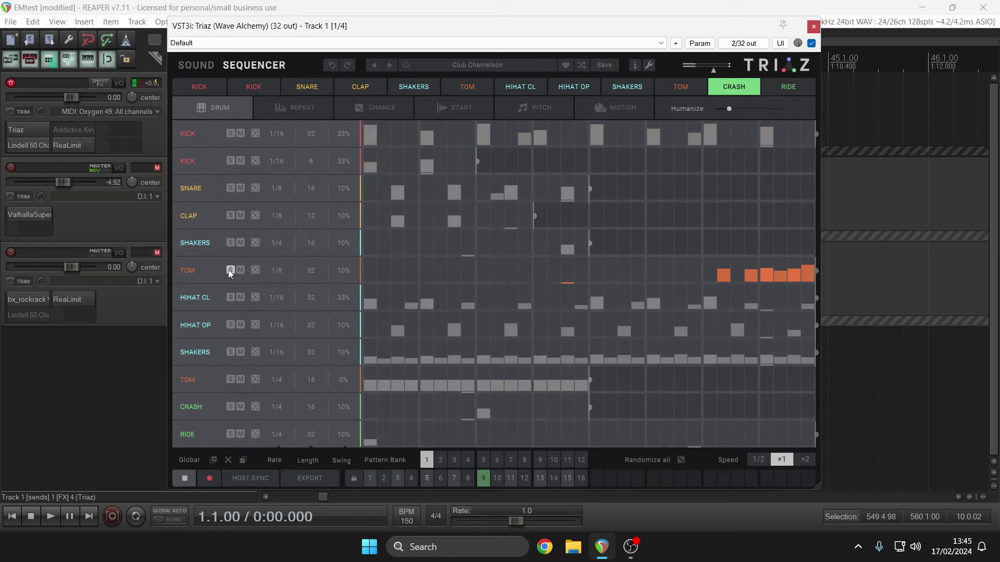
{"action": "left_click", "coordinate": [230, 269]}
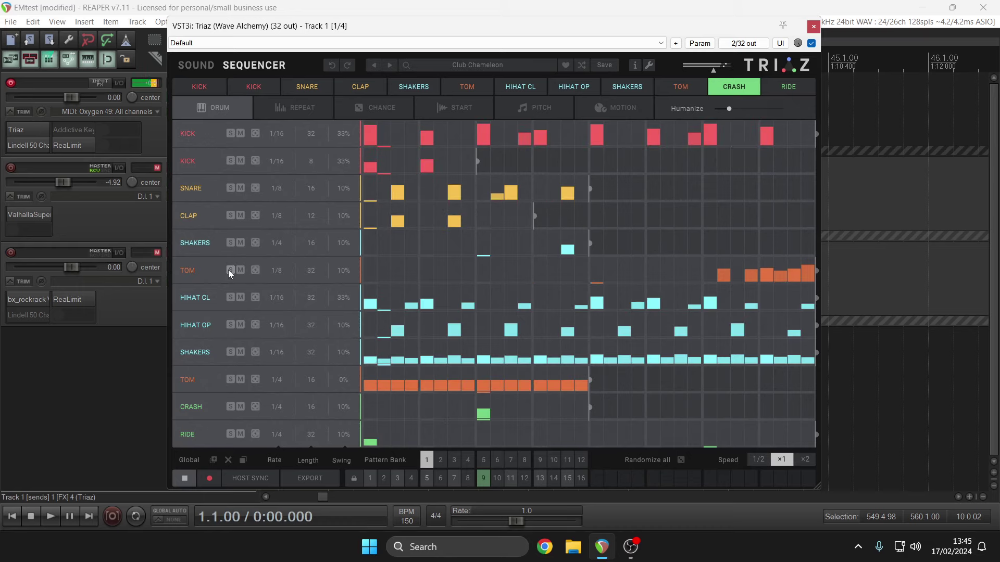
Step: Add a full-height hit on step 10 and a medium hit on step 18 of the first TOM lane
{"action": "left_click", "coordinate": [255, 270]}
{"action": "left_click", "coordinate": [255, 272]}
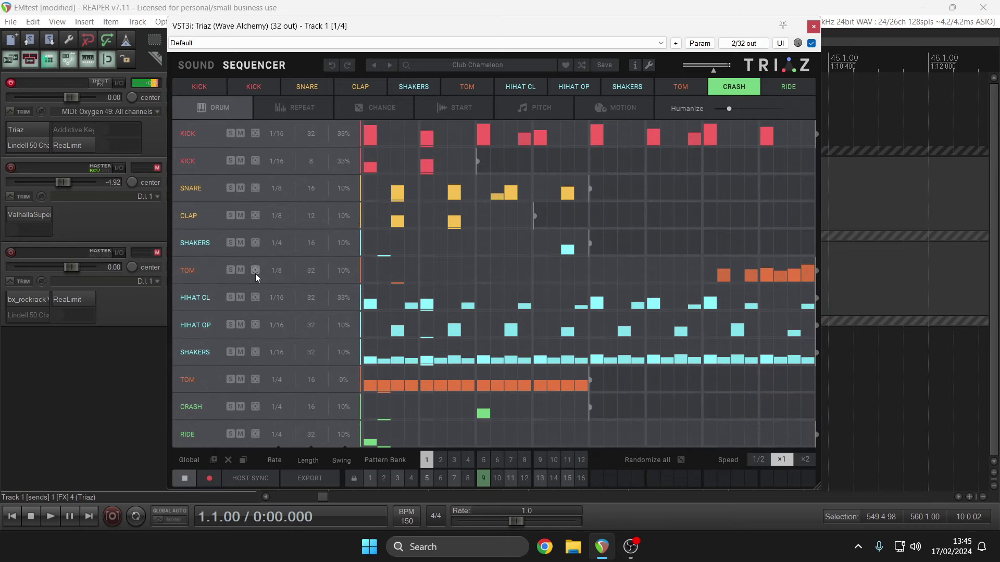
{"action": "left_click_drag", "start_coordinate": [497, 280], "coordinate": [498, 239]}
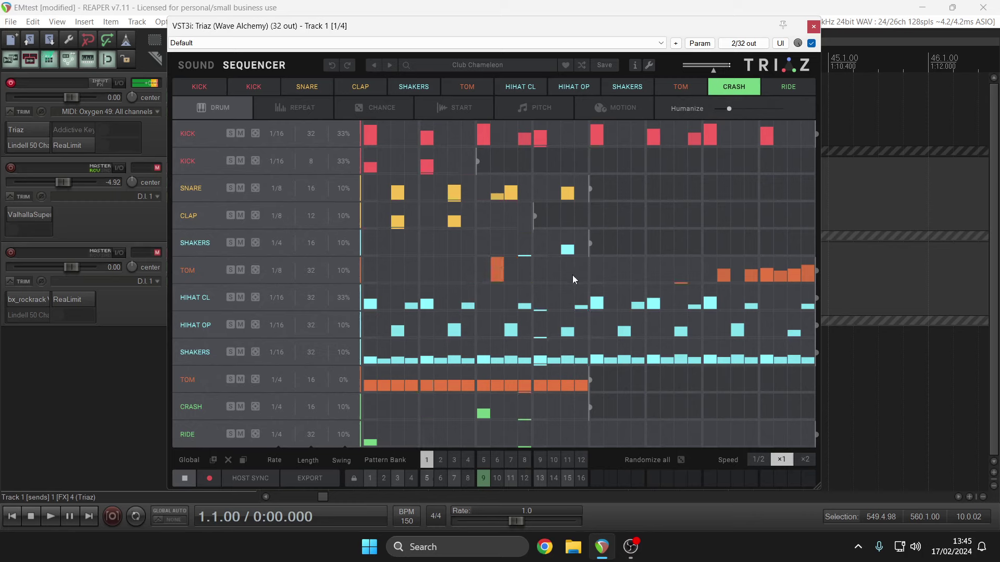
{"action": "left_click", "coordinate": [608, 275]}
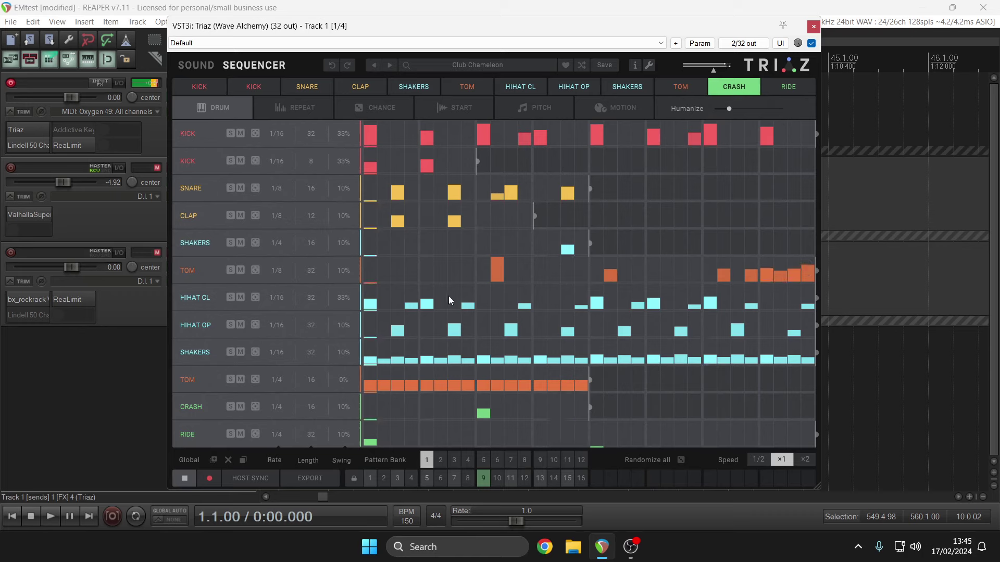
Step: Set swing to 51% for the first TOM, 66% for the first SHAKERS and 42% for SNARE, SNARE length to 18, and raise Humanize
{"action": "left_click_drag", "start_coordinate": [344, 271], "coordinate": [348, 148]}
{"action": "left_click_drag", "start_coordinate": [311, 188], "coordinate": [312, 167]}
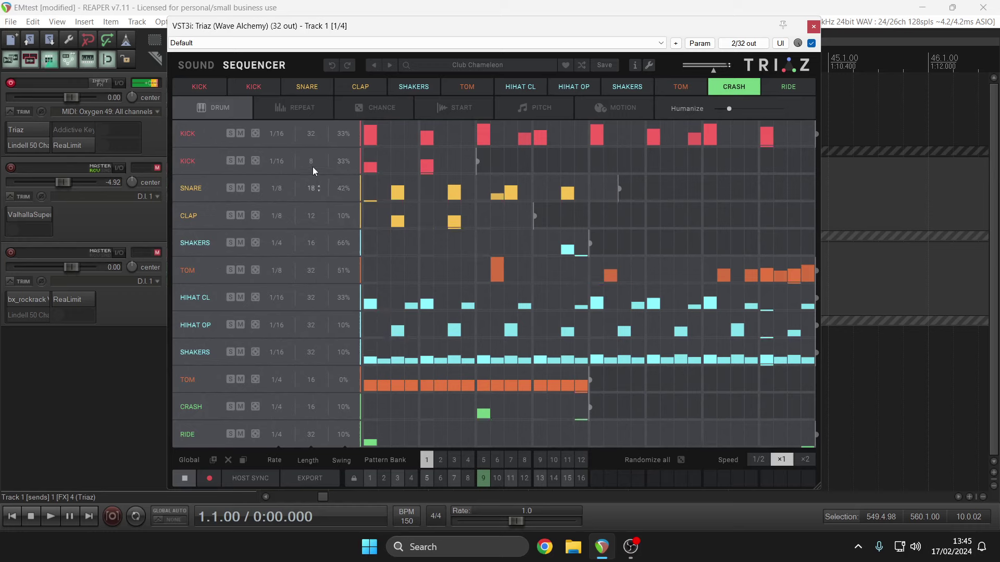
{"action": "left_click", "coordinate": [737, 110]}
{"action": "left_click_drag", "start_coordinate": [736, 110], "coordinate": [768, 110]}
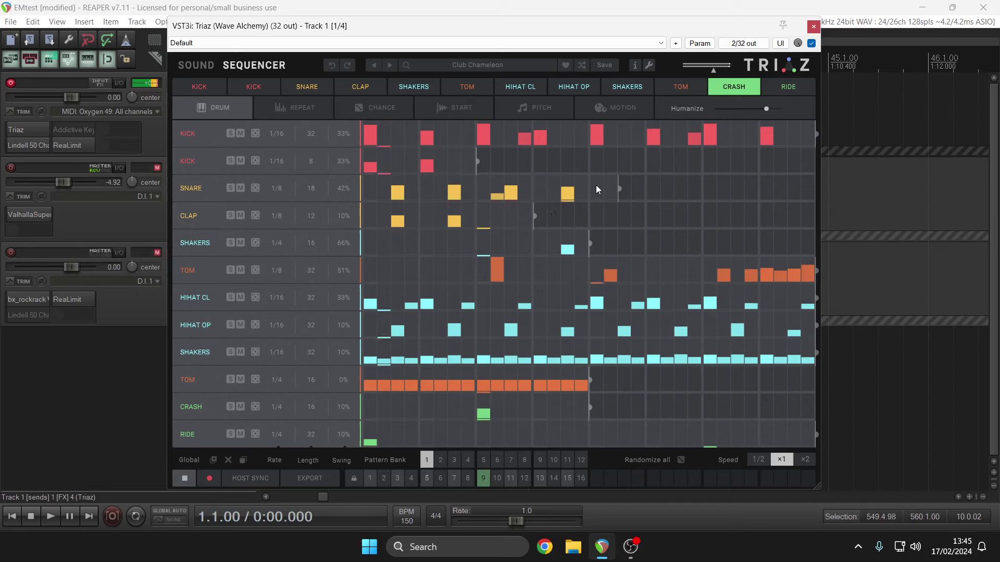
Step: Extend the second KICK lane to 27 steps with a strong hit on step 27, and shorten SNARE to 10 and CLAP to 4 steps
{"action": "left_click", "coordinate": [681, 159]}
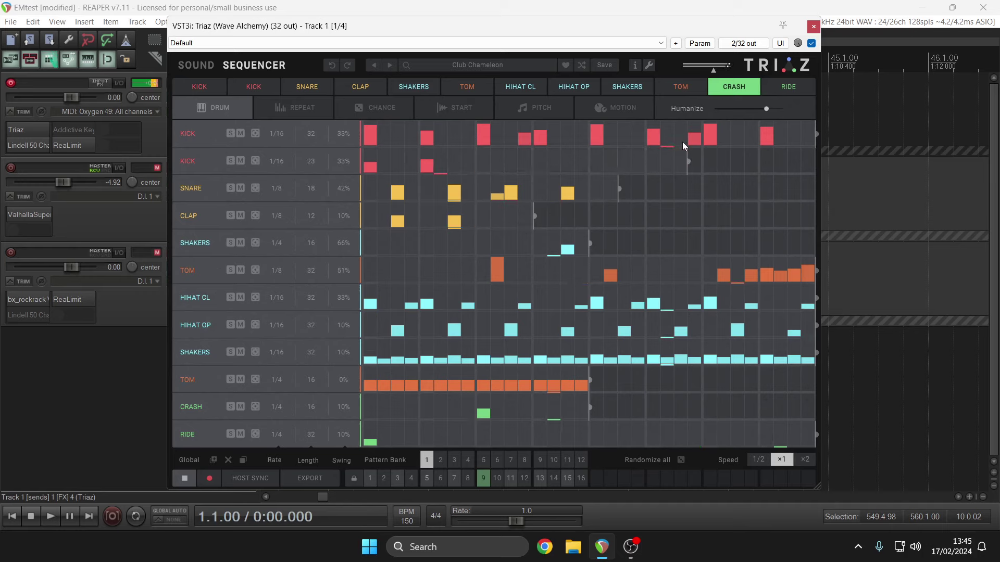
{"action": "mouse_move", "coordinate": [682, 159]}
{"action": "left_mouse_down"}
{"action": "mouse_move", "coordinate": [737, 165]}
{"action": "mouse_move", "coordinate": [740, 151]}
{"action": "left_mouse_up"}
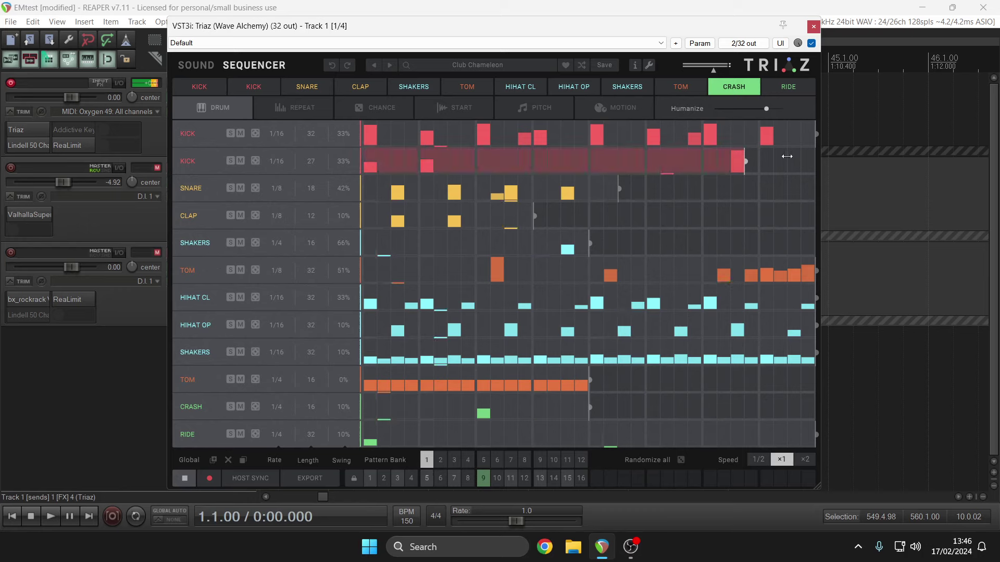
{"action": "left_click_drag", "start_coordinate": [618, 188], "coordinate": [420, 230]}
{"action": "left_click", "coordinate": [525, 221]}
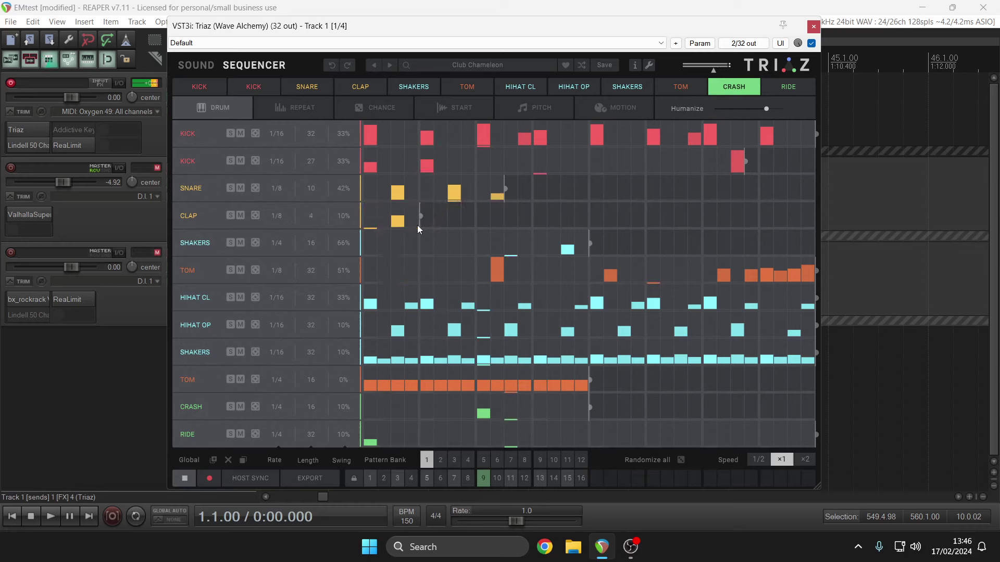
Step: Rework the CLAP lane with strong hits on steps 1 and 3, 34% swing and a length of 4 steps
{"action": "left_click", "coordinate": [400, 224]}
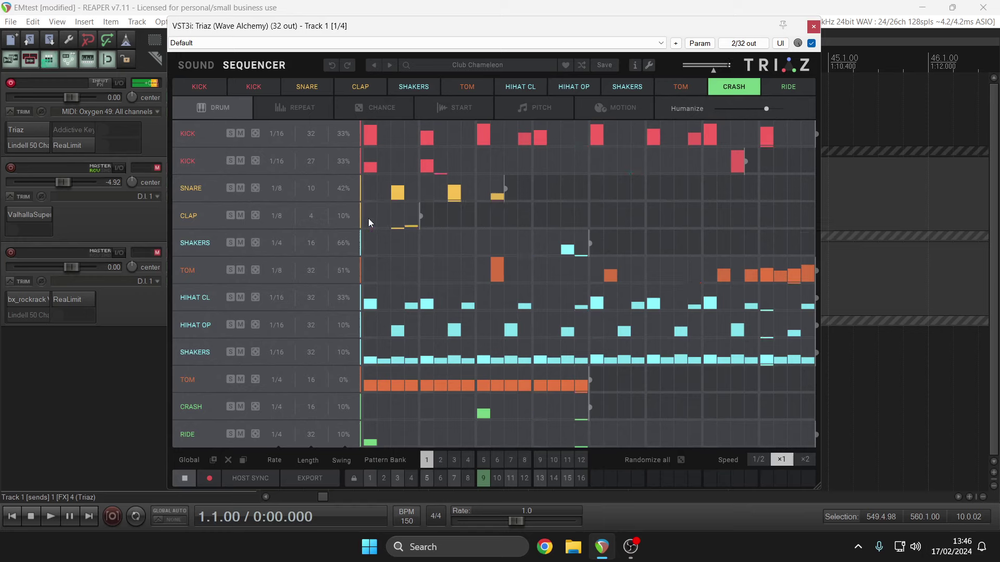
{"action": "left_click_drag", "start_coordinate": [367, 218], "coordinate": [367, 201]}
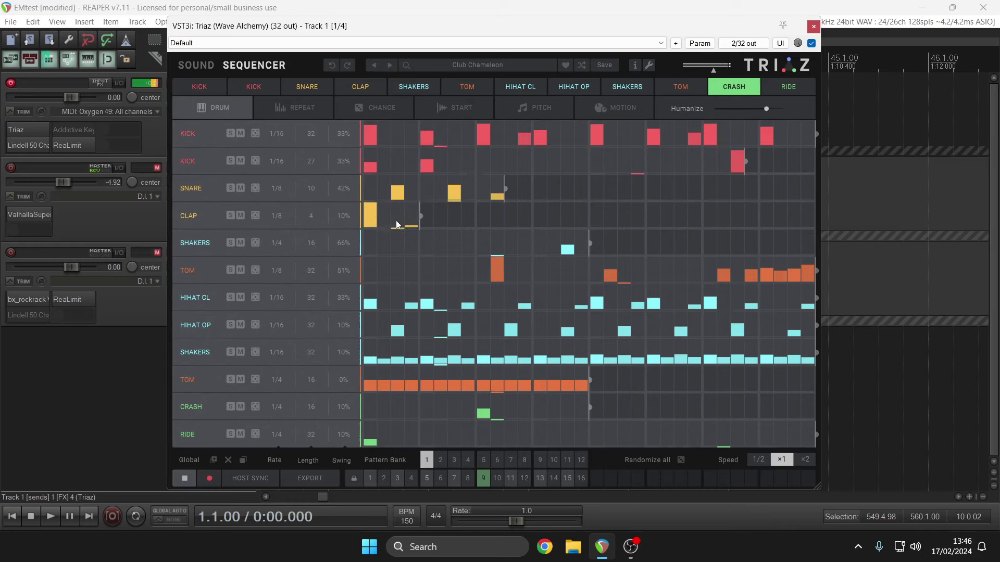
{"action": "left_click_drag", "start_coordinate": [396, 225], "coordinate": [397, 204]}
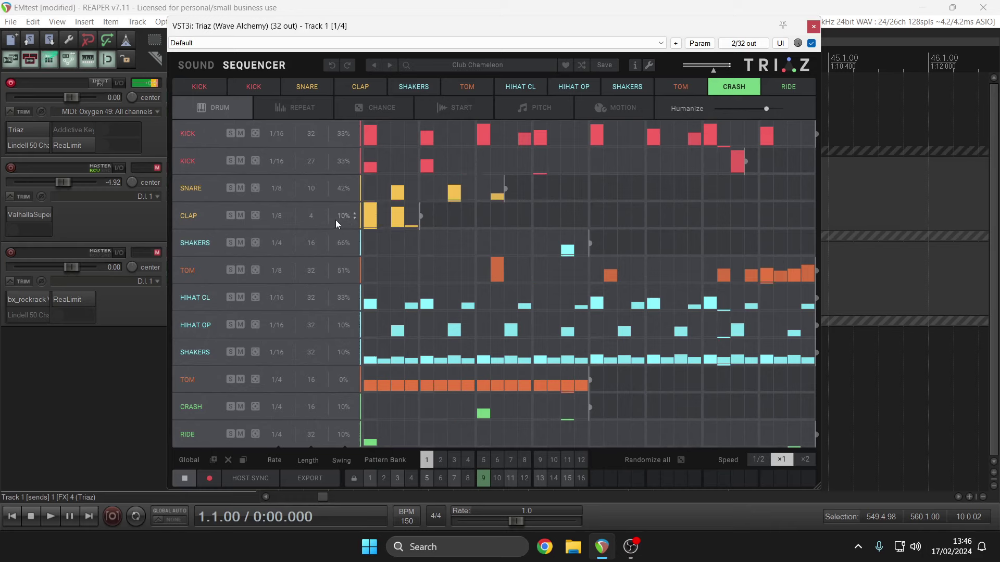
{"action": "left_click_drag", "start_coordinate": [335, 220], "coordinate": [313, 194]}
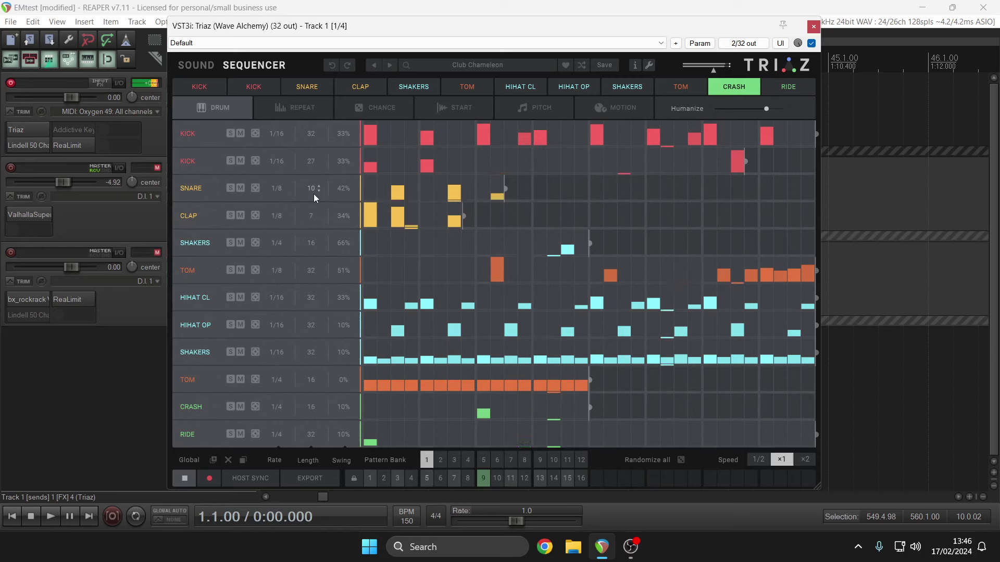
{"action": "left_click_drag", "start_coordinate": [462, 217], "coordinate": [419, 215]}
Step: Add a strong hit on step 5 of the first TOM lane, and give the second TOM lane 32 steps and 61% swing
{"action": "left_click_drag", "start_coordinate": [432, 273], "coordinate": [430, 258]}
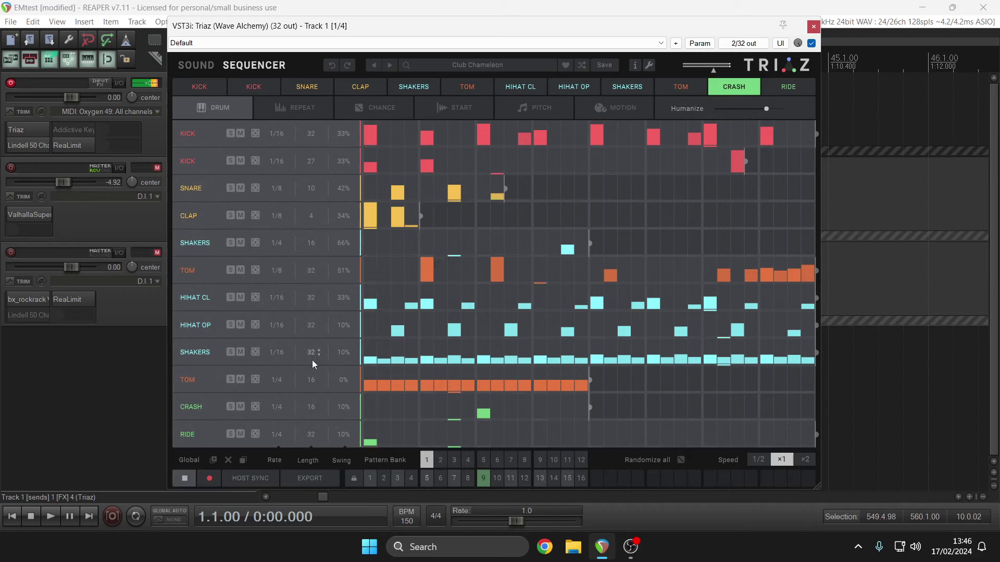
{"action": "left_click_drag", "start_coordinate": [311, 379], "coordinate": [325, 273]}
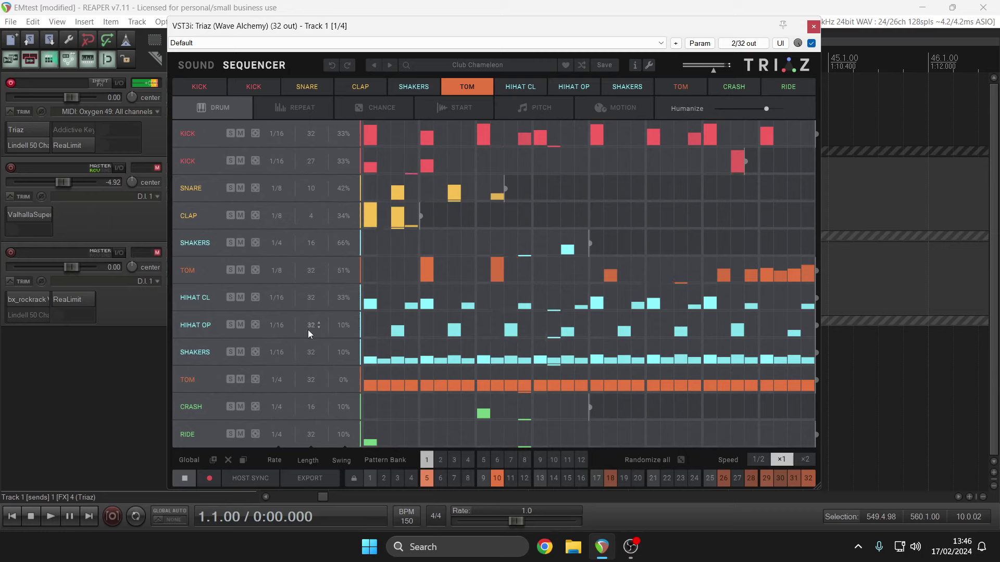
{"action": "left_click_drag", "start_coordinate": [347, 383], "coordinate": [355, 302]}
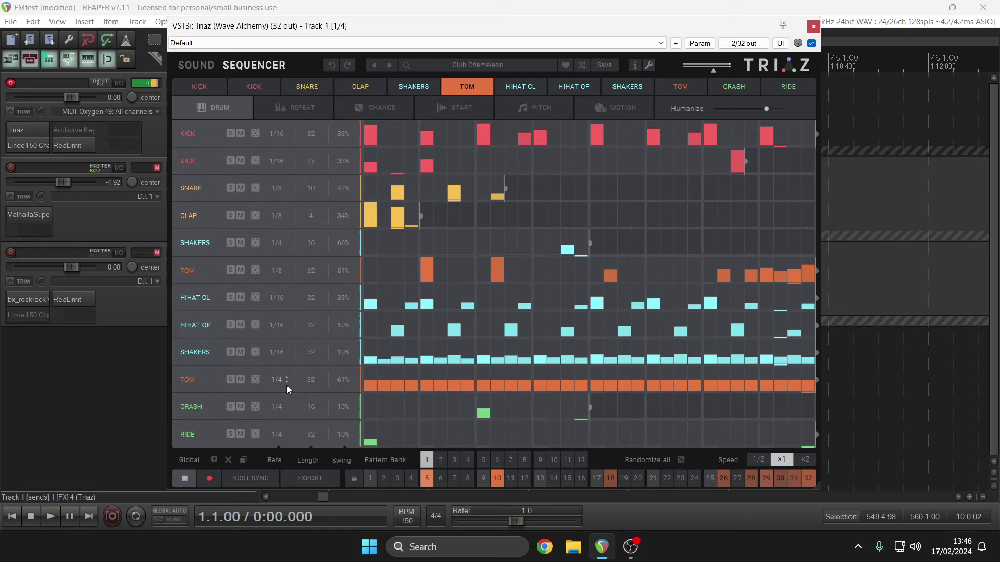
Step: Raise steps 5, 19, 23 and 28 of the second tom lane to maximum velocity and extend the clap lane to 23 steps
{"action": "left_click_drag", "start_coordinate": [431, 386], "coordinate": [434, 349]}
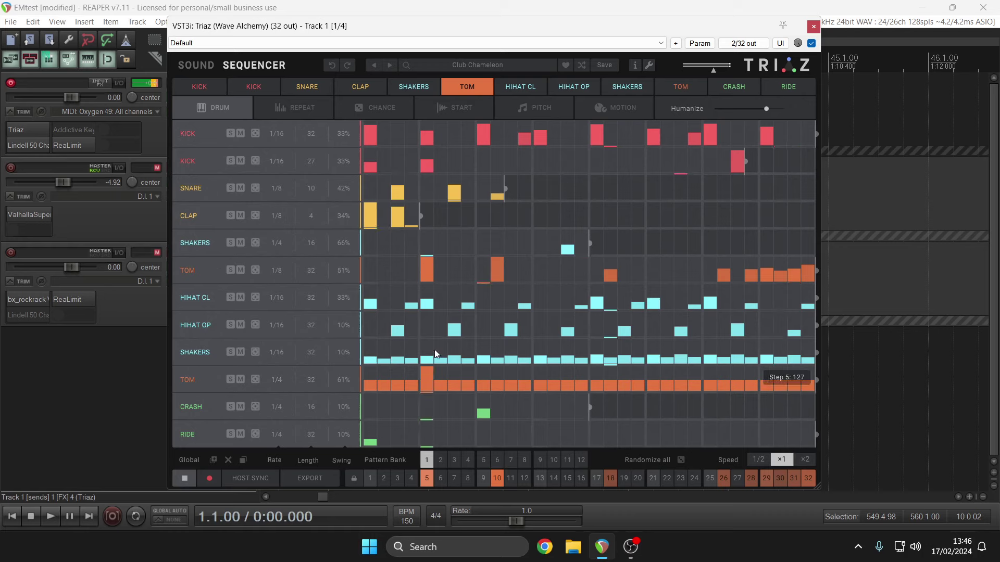
{"action": "left_click_drag", "start_coordinate": [620, 380], "coordinate": [622, 346]}
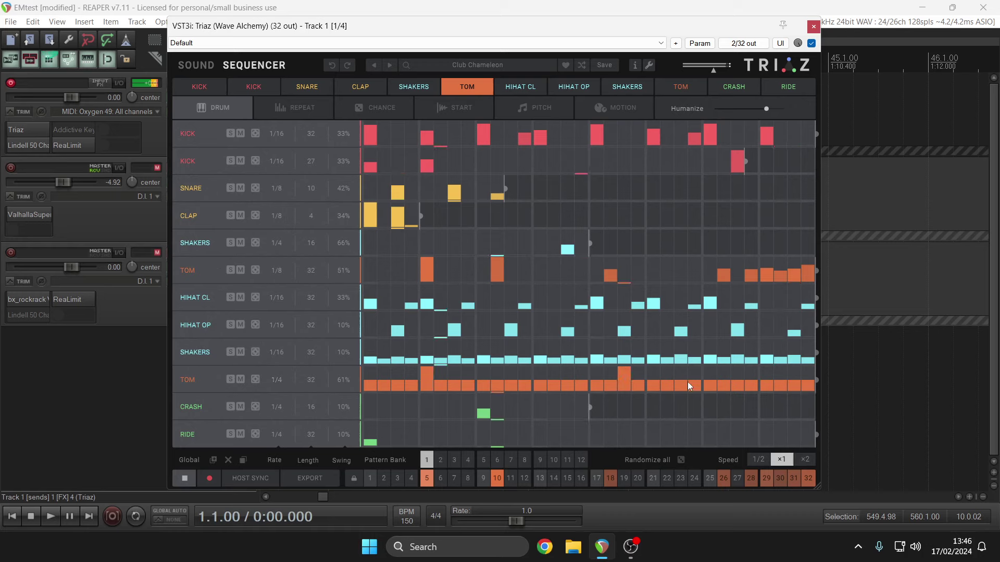
{"action": "left_click_drag", "start_coordinate": [685, 384], "coordinate": [686, 367]}
{"action": "left_click_drag", "start_coordinate": [752, 387], "coordinate": [749, 365]}
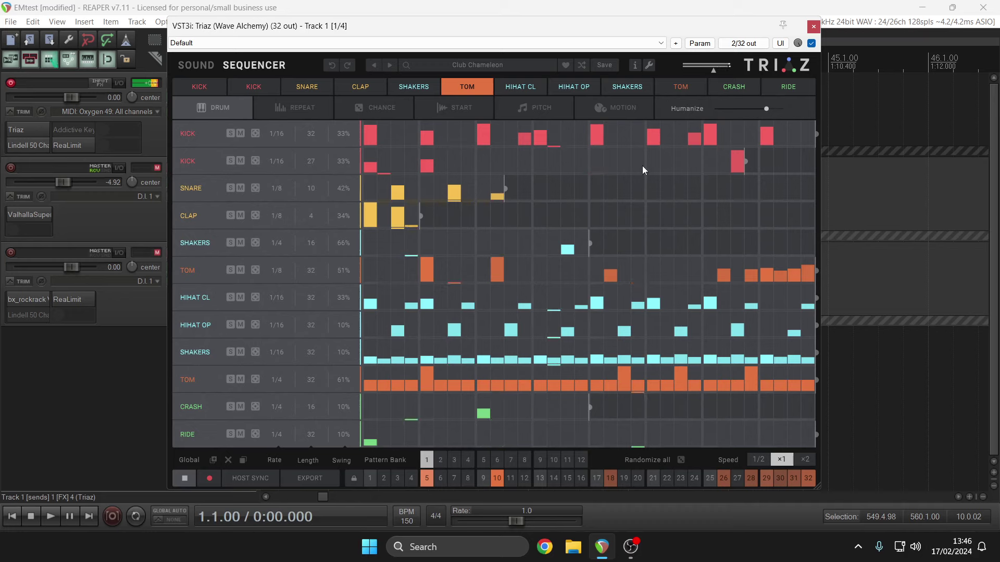
{"action": "left_click_drag", "start_coordinate": [424, 216], "coordinate": [687, 198]}
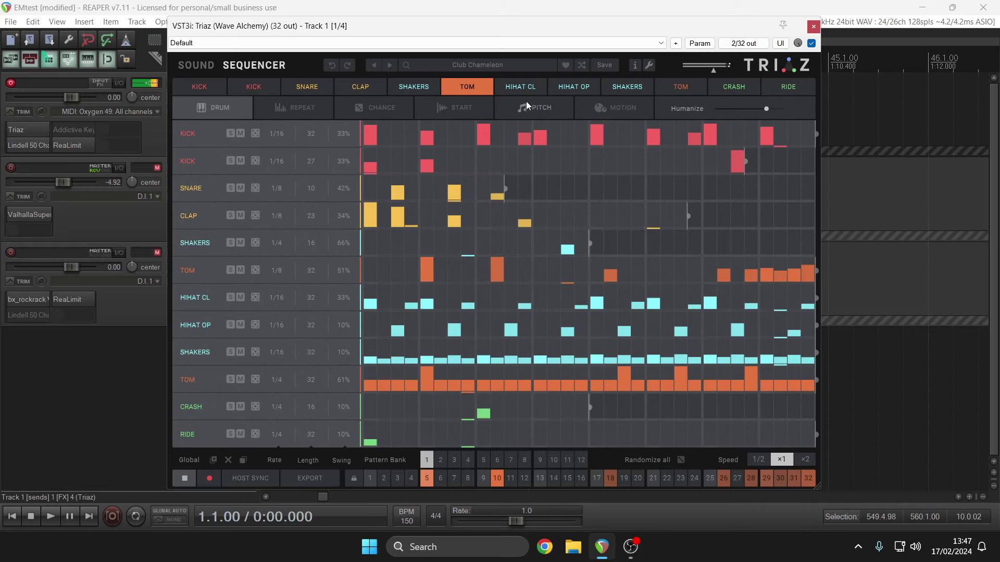
Step: Look through the sequencer's Repeat, Change, Start and Pitch lanes
{"action": "left_click", "coordinate": [309, 104]}
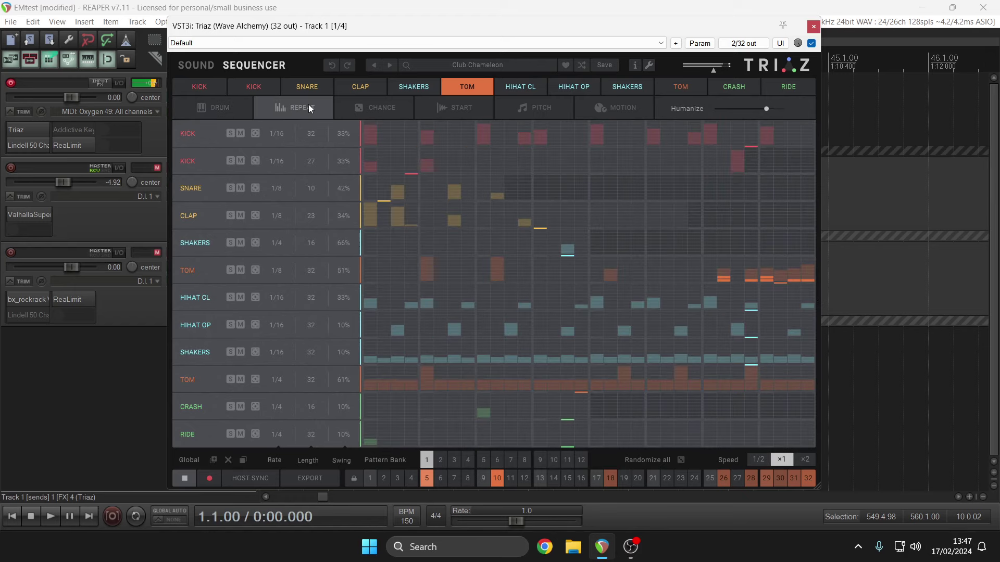
{"action": "left_click", "coordinate": [390, 107]}
{"action": "left_click", "coordinate": [454, 111]}
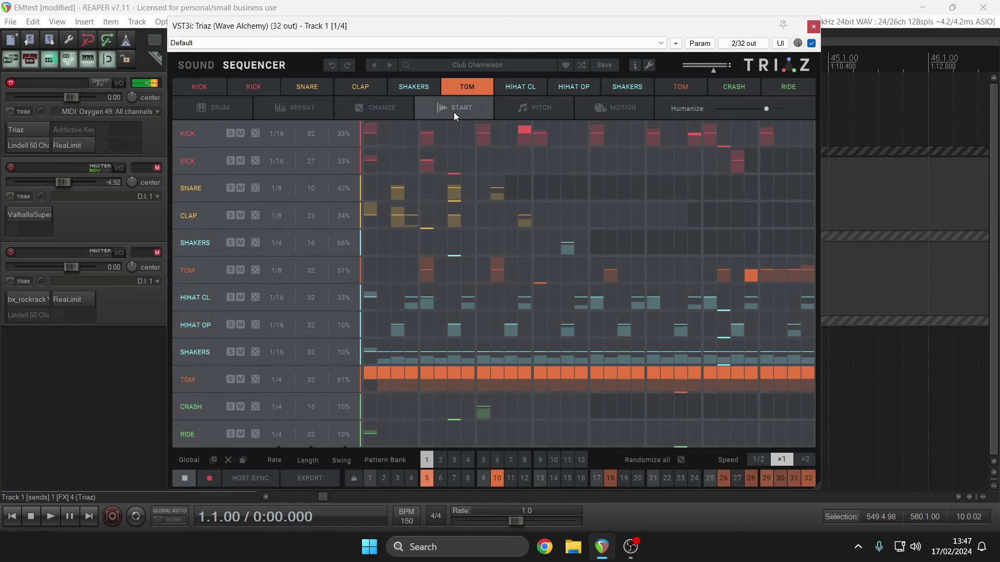
{"action": "left_click", "coordinate": [525, 111]}
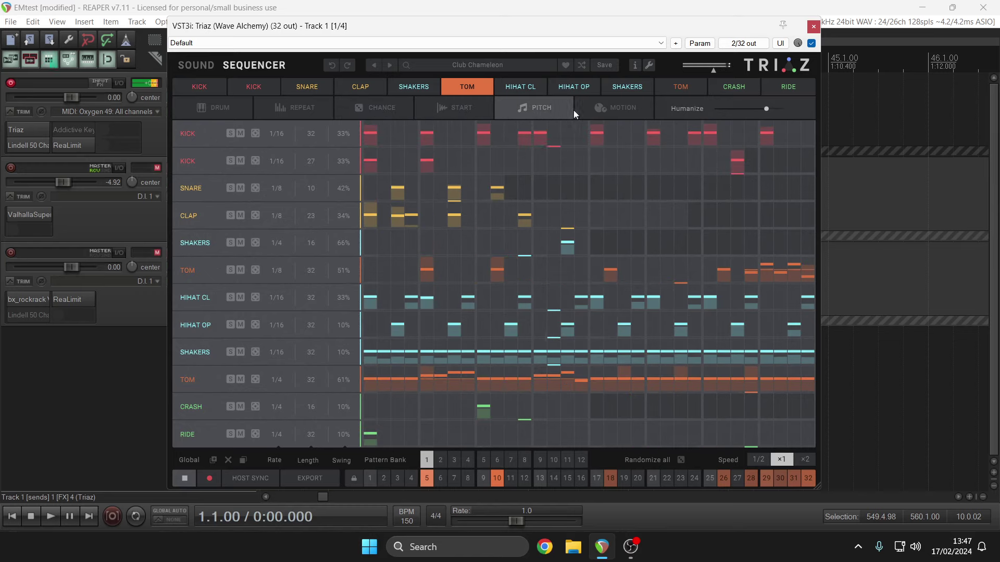
Step: Reduce Humanize to its minimum and raise steps 13 and 14 of the Random Pan motion lane to full
{"action": "left_click", "coordinate": [588, 110]}
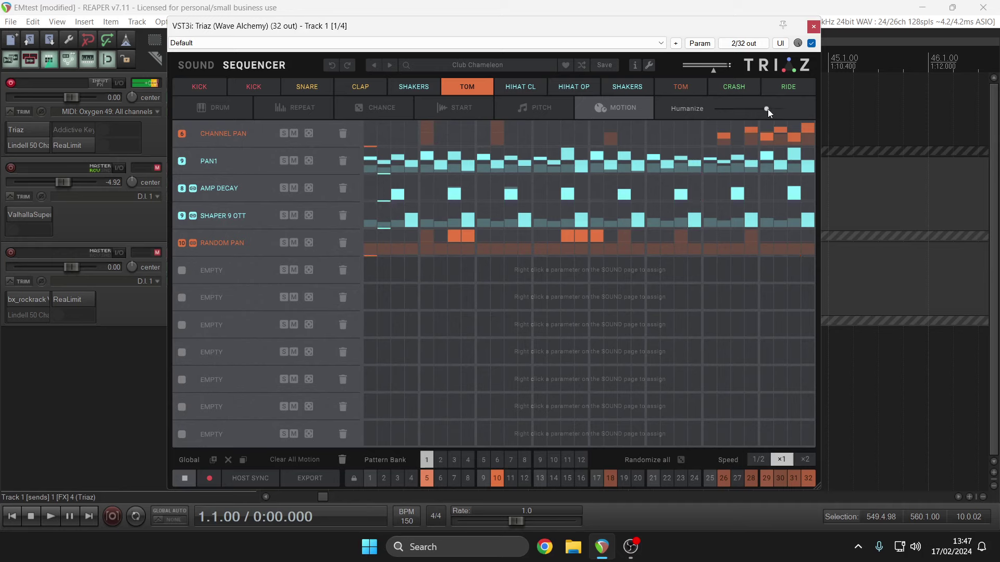
{"action": "left_click_drag", "start_coordinate": [768, 109], "coordinate": [636, 136]}
{"action": "left_click_drag", "start_coordinate": [536, 239], "coordinate": [553, 238]}
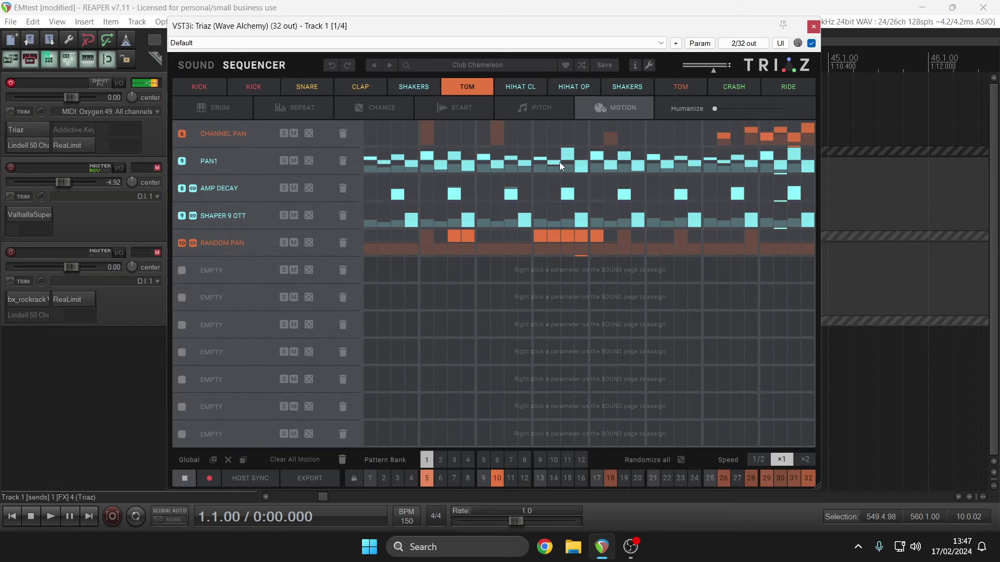
Step: Randomize the first tom's sounds twice and the clap's sounds once with the Drum Randomizer
{"action": "left_click", "coordinate": [207, 89]}
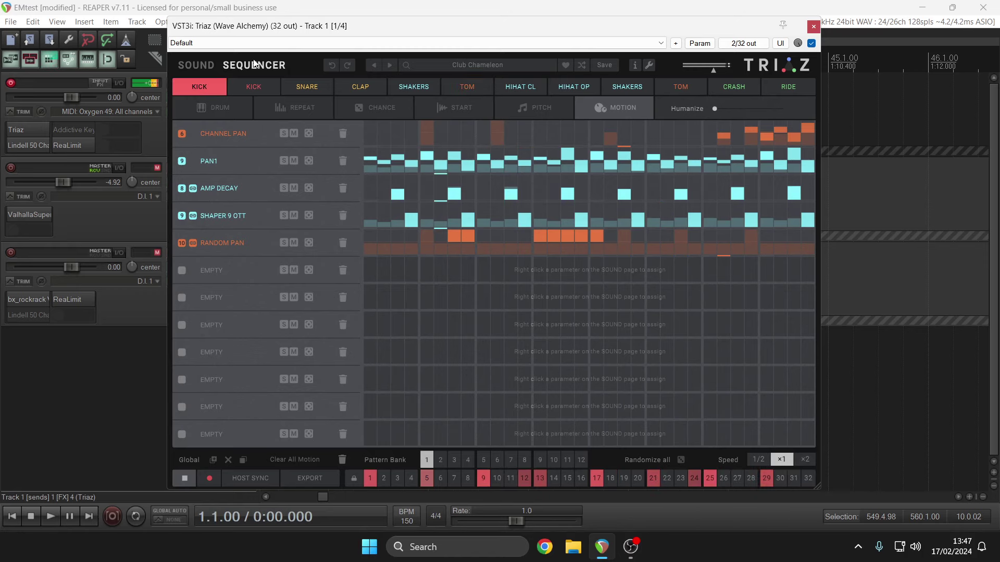
{"action": "left_click", "coordinate": [192, 68]}
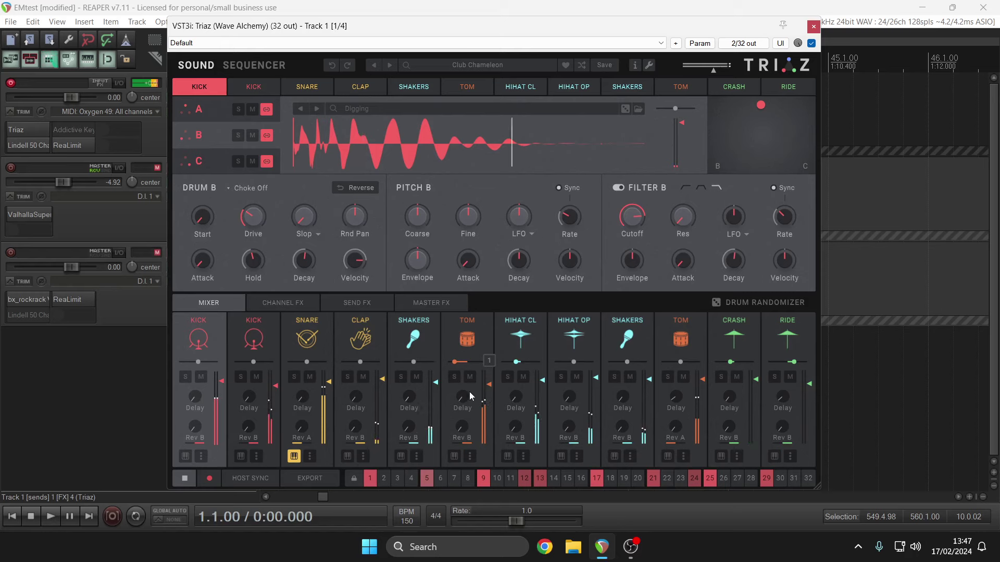
{"action": "left_click", "coordinate": [472, 333]}
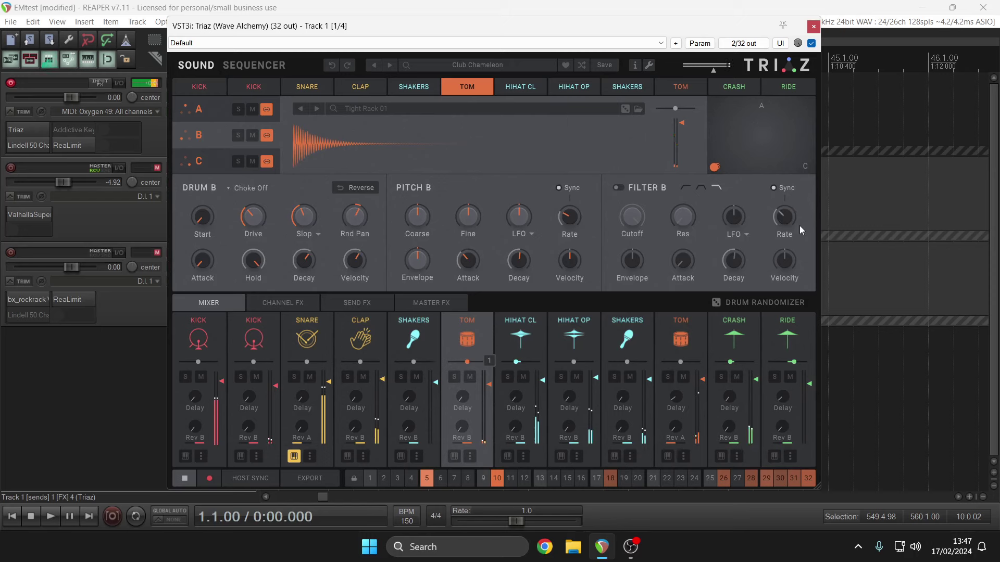
{"action": "left_click", "coordinate": [765, 302]}
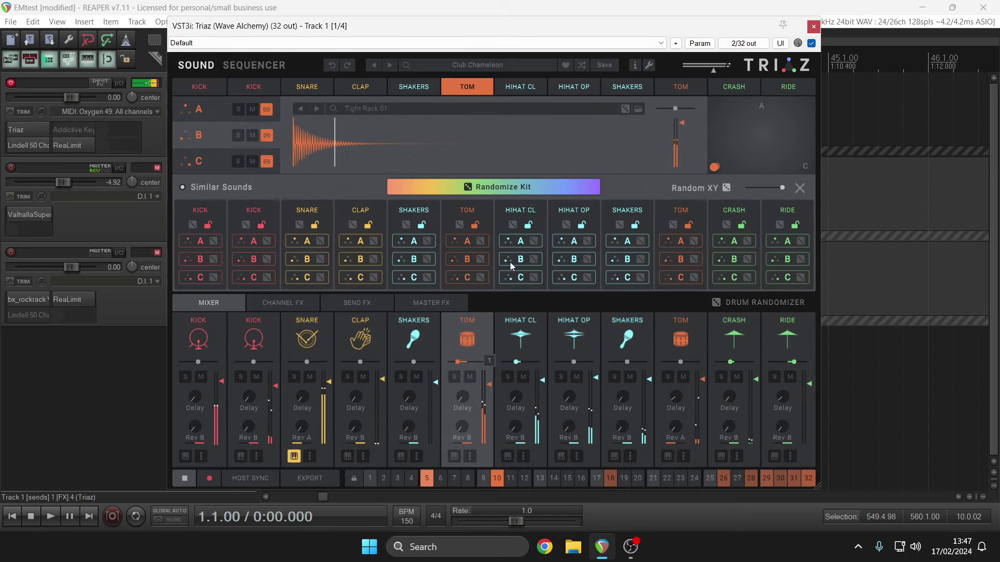
{"action": "left_click", "coordinate": [459, 225]}
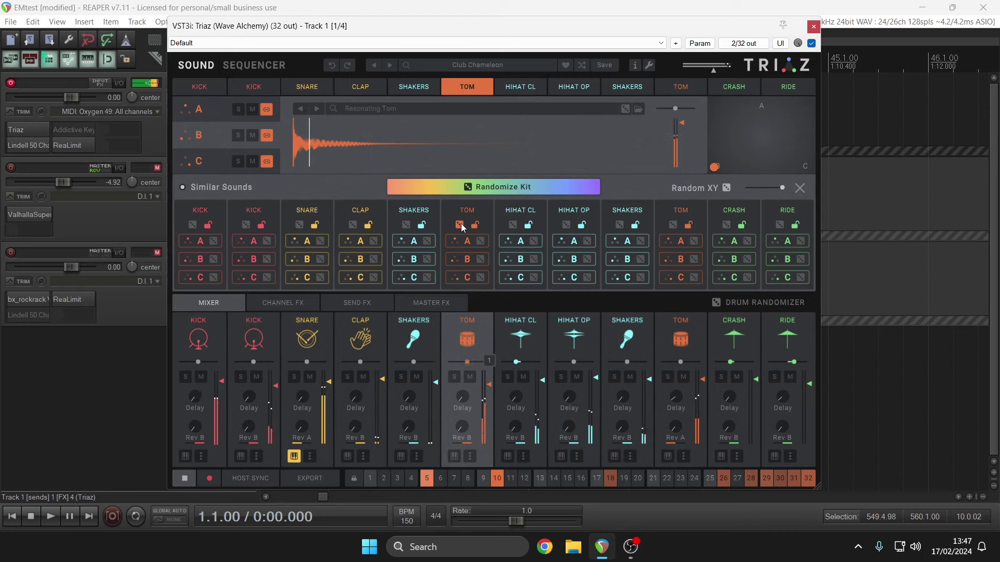
{"action": "left_click", "coordinate": [460, 225]}
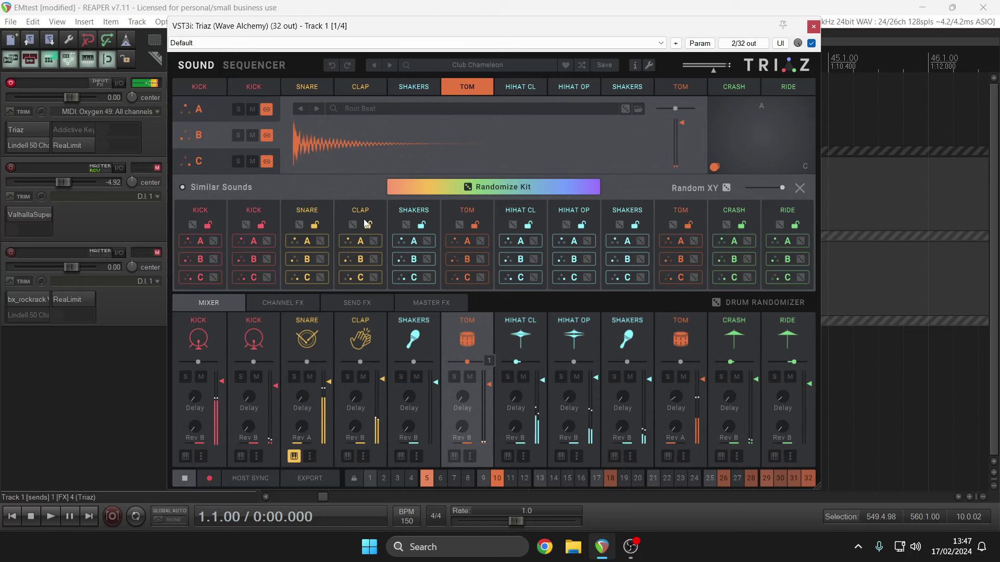
{"action": "left_click", "coordinate": [354, 226]}
Step: Select the clap channel, turn off the send delay's sync, and adjust the delay by raising its drive and lowering its feedback and LPF
{"action": "scroll", "coordinate": [484, 361], "scroll_direction": "up", "scroll_amount": 3}
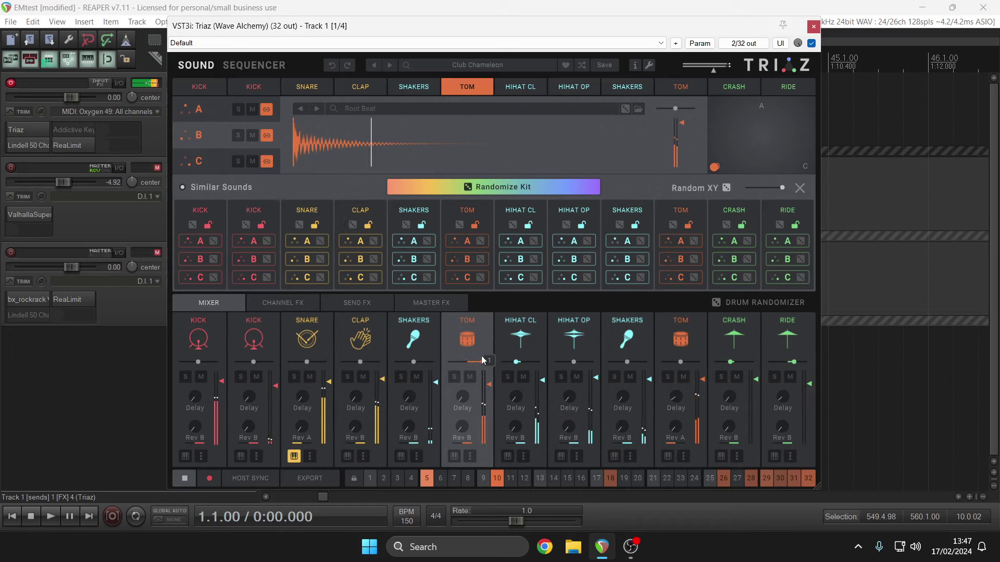
{"action": "scroll", "coordinate": [482, 360], "scroll_direction": "down", "scroll_amount": 3}
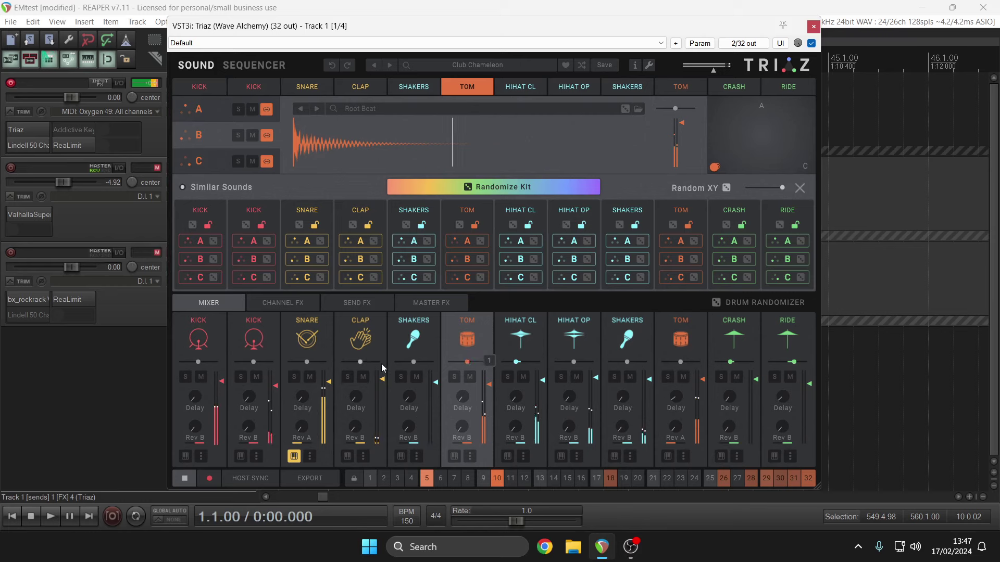
{"action": "left_click", "coordinate": [368, 404]}
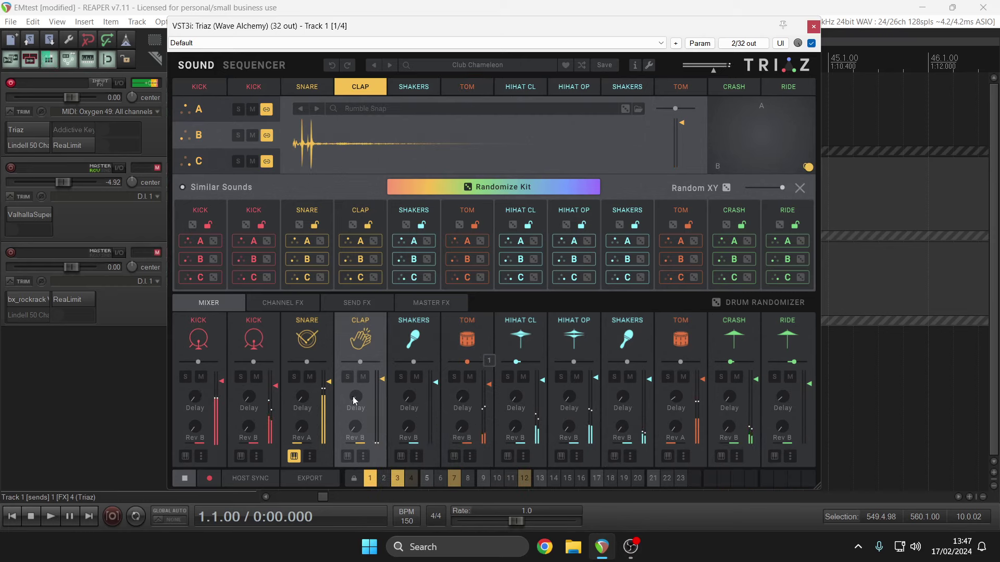
{"action": "left_click", "coordinate": [363, 305]}
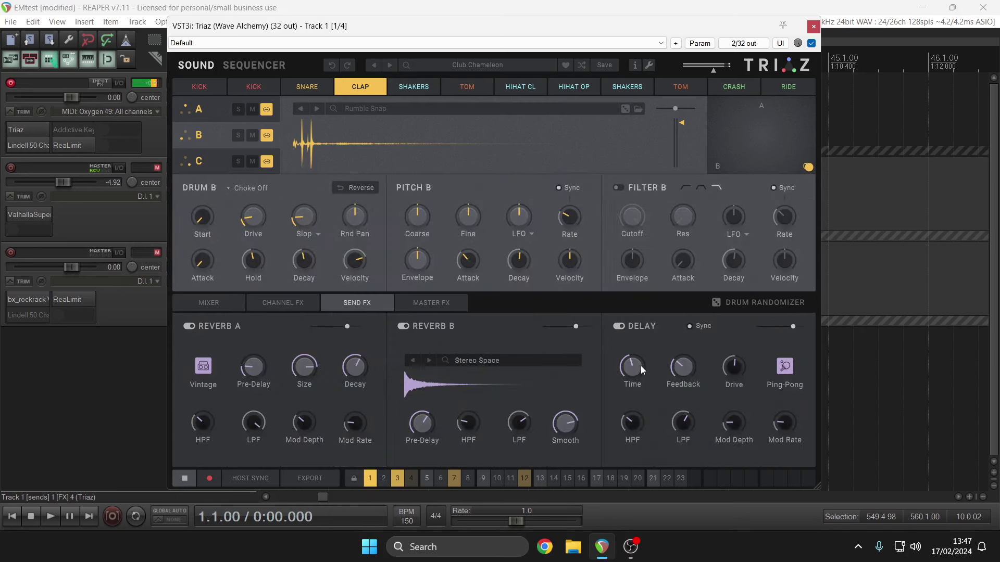
{"action": "left_click", "coordinate": [690, 327]}
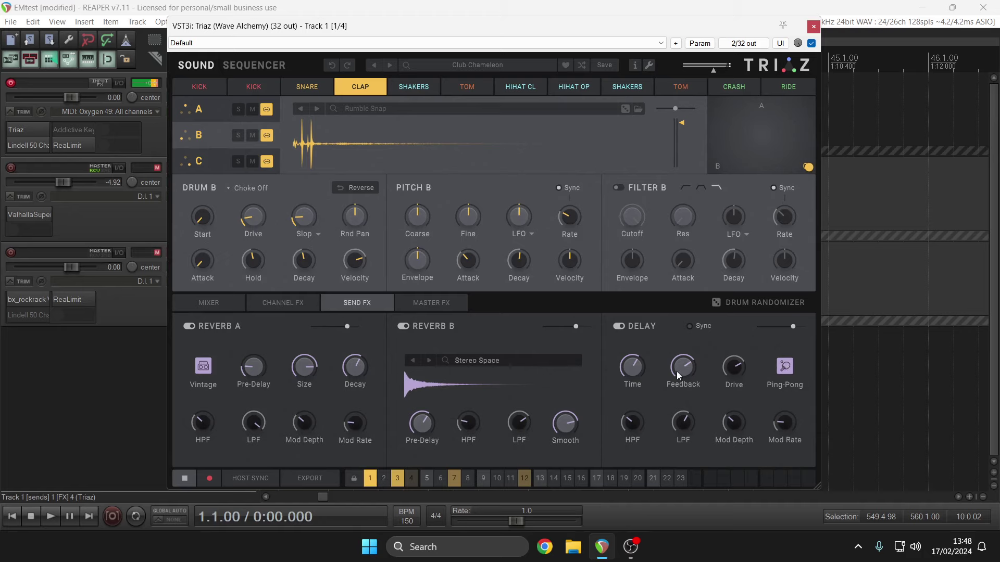
{"action": "left_click_drag", "start_coordinate": [676, 371], "coordinate": [674, 424]}
{"action": "left_click_drag", "start_coordinate": [691, 420], "coordinate": [688, 457]}
Step: Load the Amen Sister preset from the Triaz Core Demo library
{"action": "left_click", "coordinate": [489, 66]}
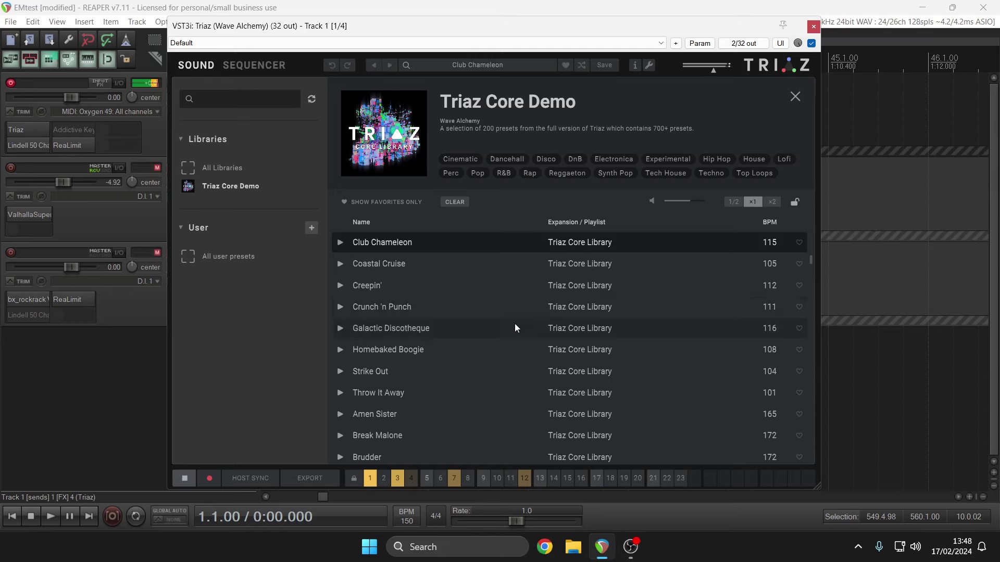
{"action": "left_click", "coordinate": [458, 414]}
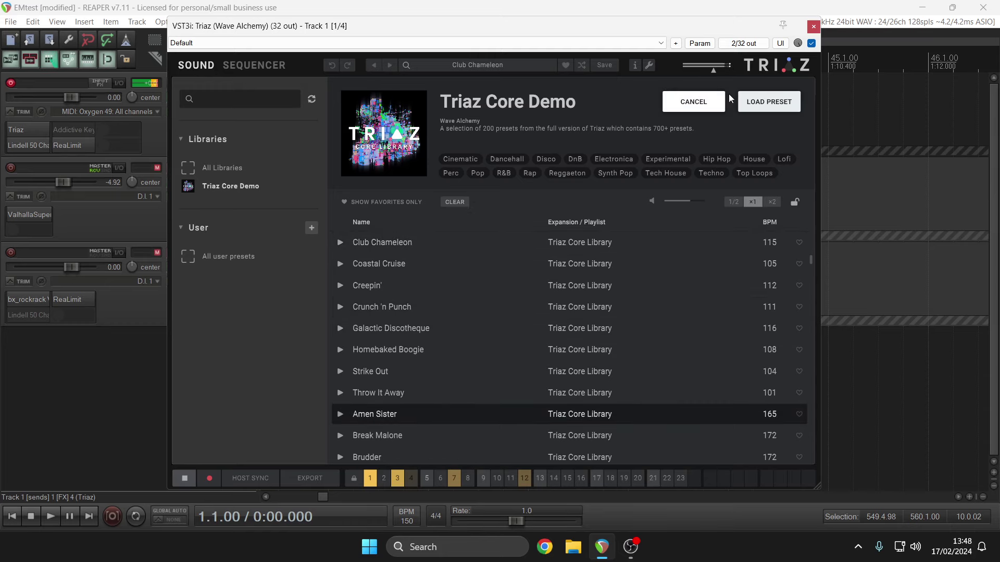
{"action": "left_click", "coordinate": [749, 104]}
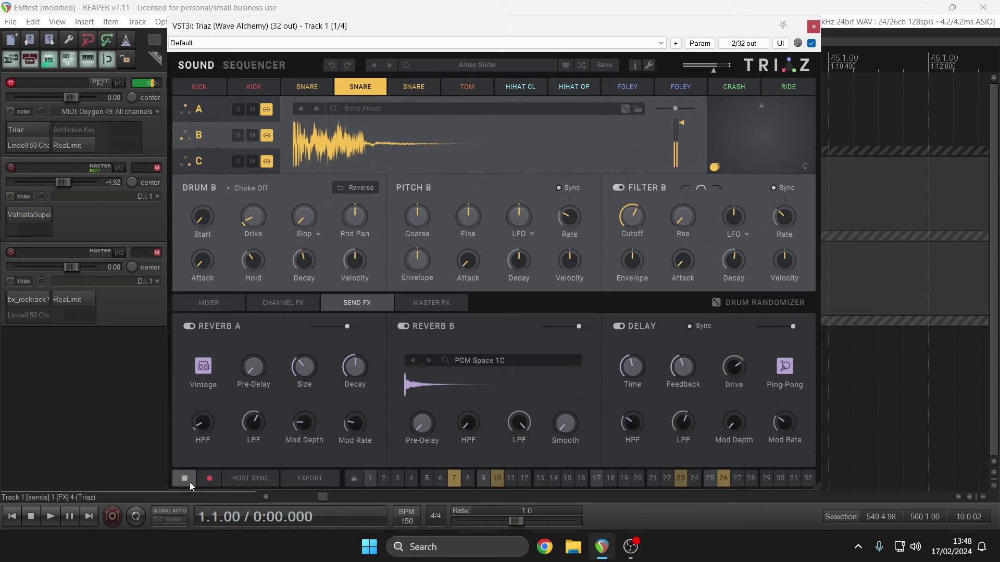
Step: Lower the coarse pitch of the first snare's layer B and set its drive to 85%
{"action": "left_click", "coordinate": [239, 303]}
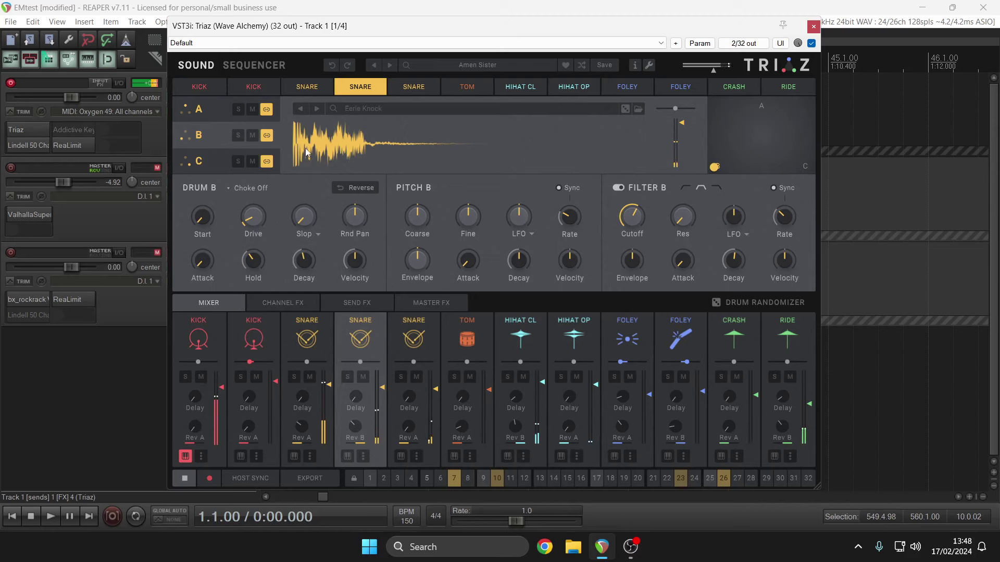
{"action": "left_click", "coordinate": [321, 348]}
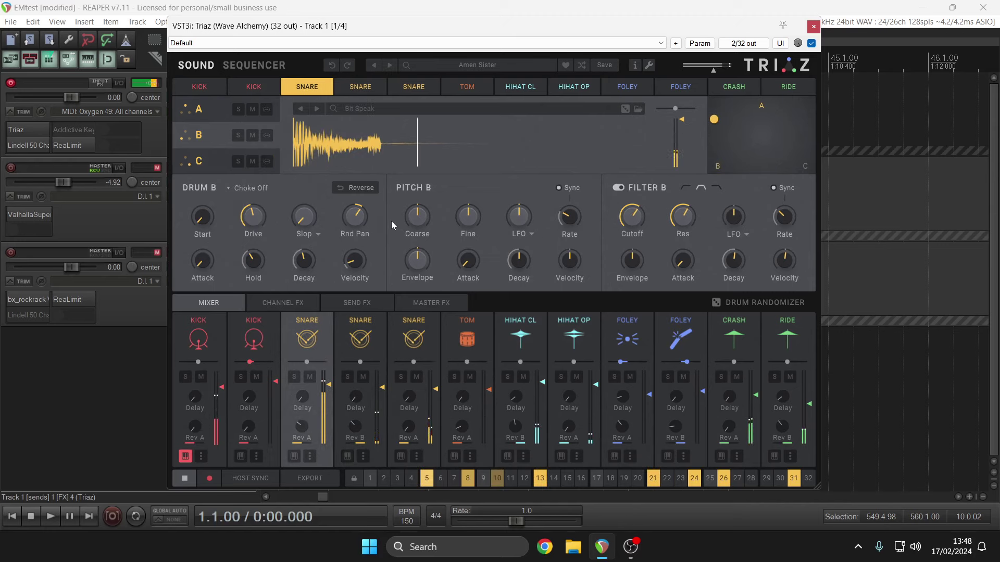
{"action": "left_click_drag", "start_coordinate": [407, 224], "coordinate": [405, 275]}
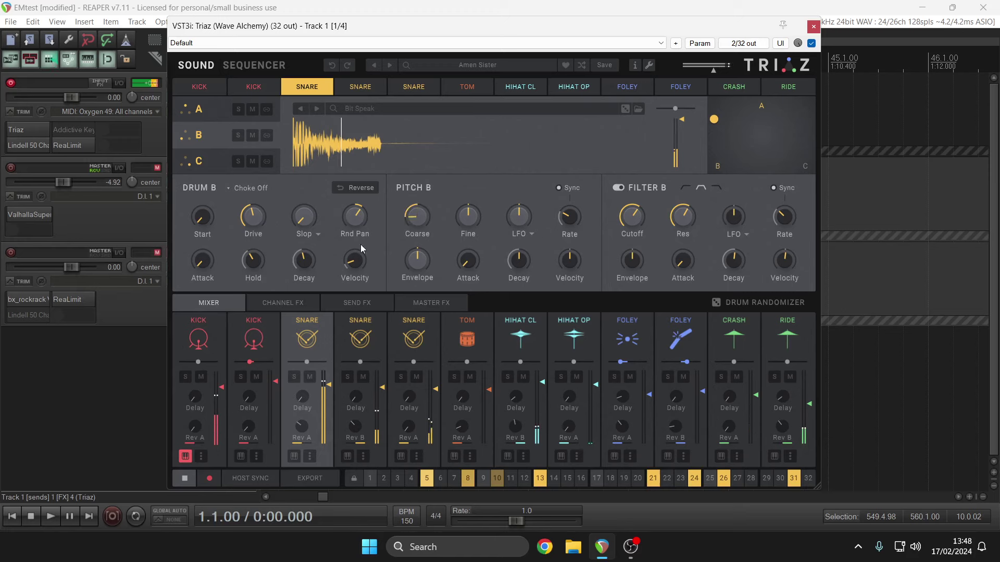
{"action": "scroll", "coordinate": [257, 216], "scroll_direction": "up", "scroll_amount": 5}
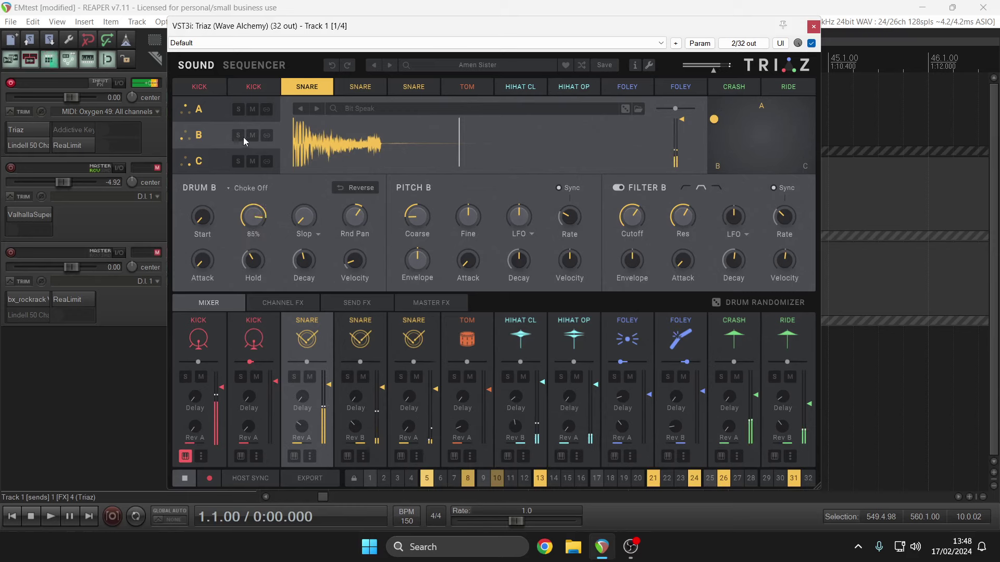
Step: Unsync the first snare's pitch LFO, lower its rate, and set the pitch envelope to -192%
{"action": "left_click", "coordinate": [561, 187]}
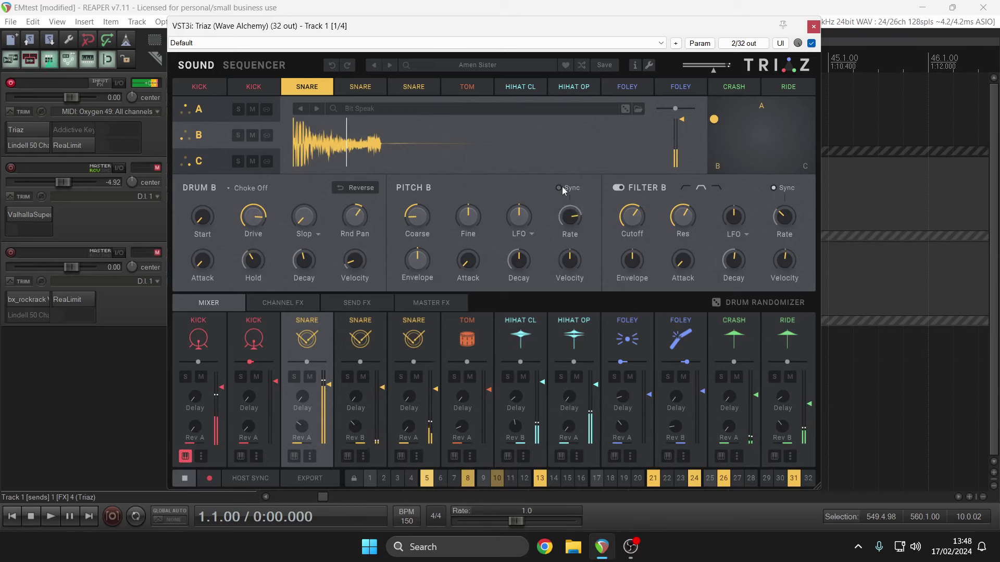
{"action": "left_click_drag", "start_coordinate": [561, 187], "coordinate": [561, 269]}
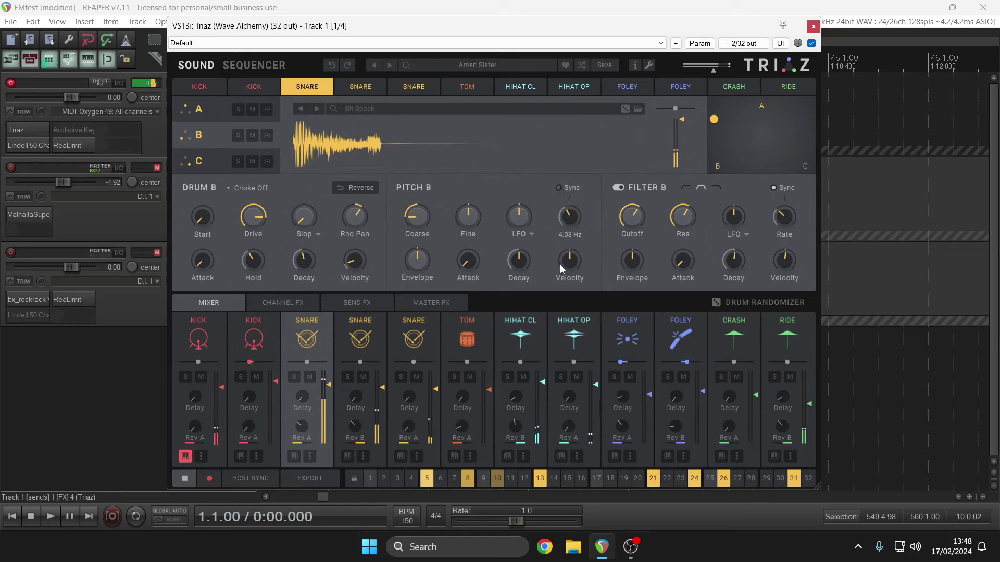
{"action": "left_click_drag", "start_coordinate": [417, 224], "coordinate": [407, 324]}
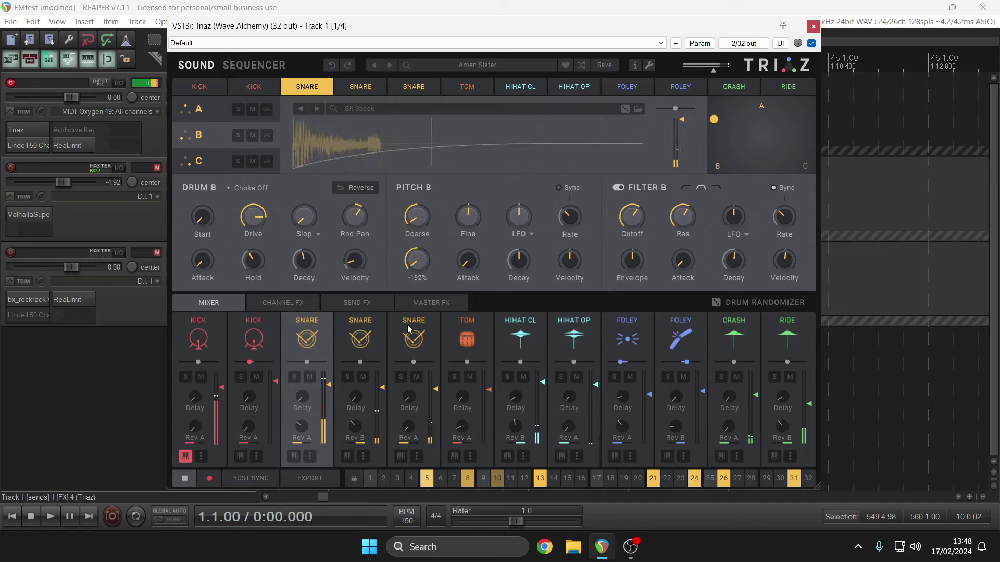
Step: Lower the first snare's filter cutoff, and try the sample reversed before restoring forward playback
{"action": "left_click_drag", "start_coordinate": [634, 219], "coordinate": [624, 268]}
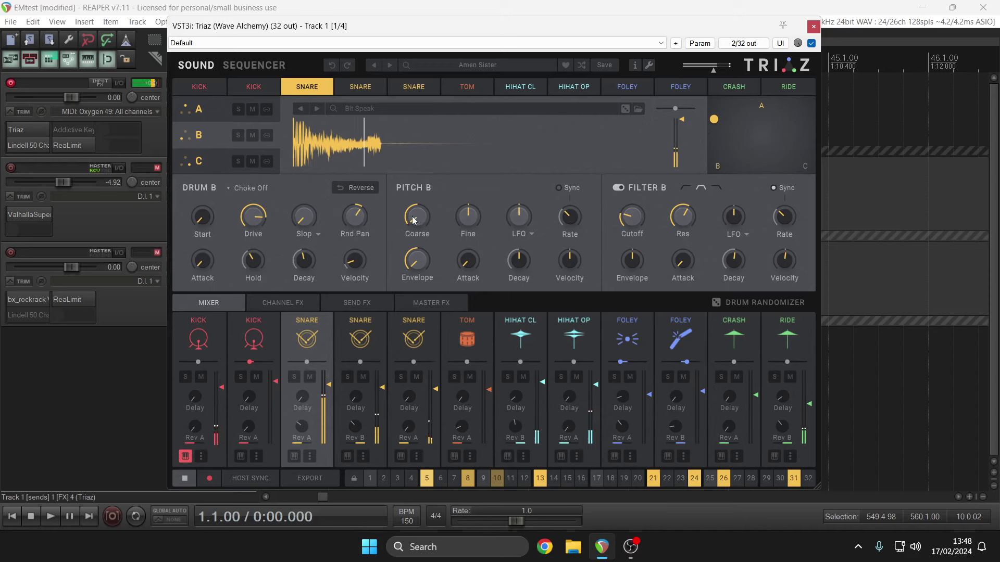
{"action": "left_click", "coordinate": [372, 189]}
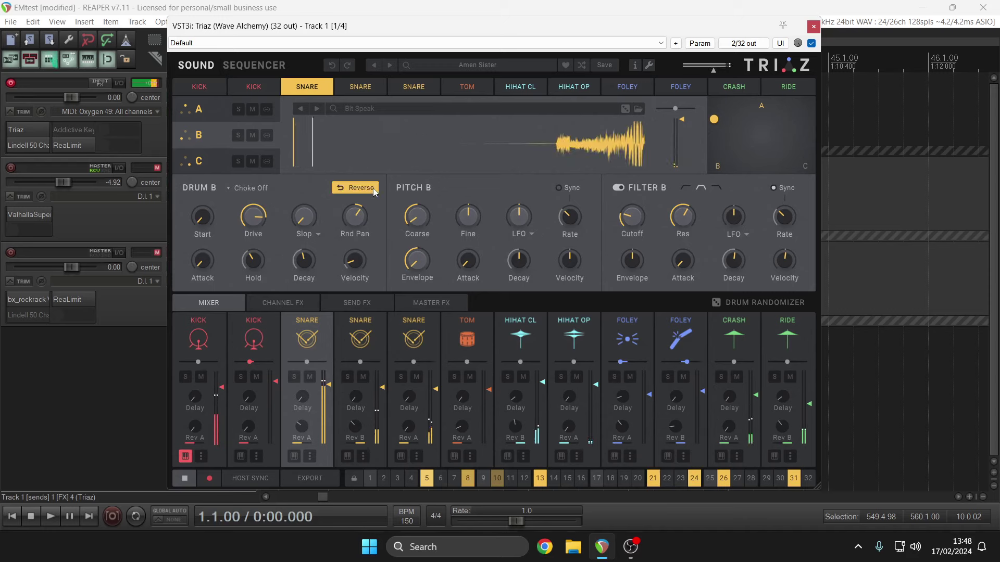
{"action": "left_click", "coordinate": [373, 188]}
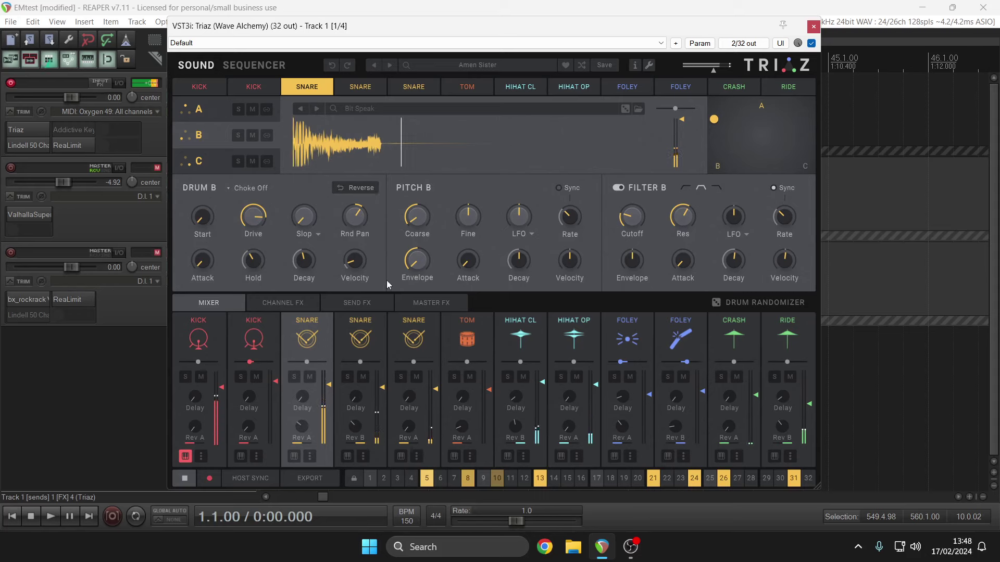
Step: View the sound settings of the second snare and the second kick
{"action": "left_click", "coordinate": [351, 86]}
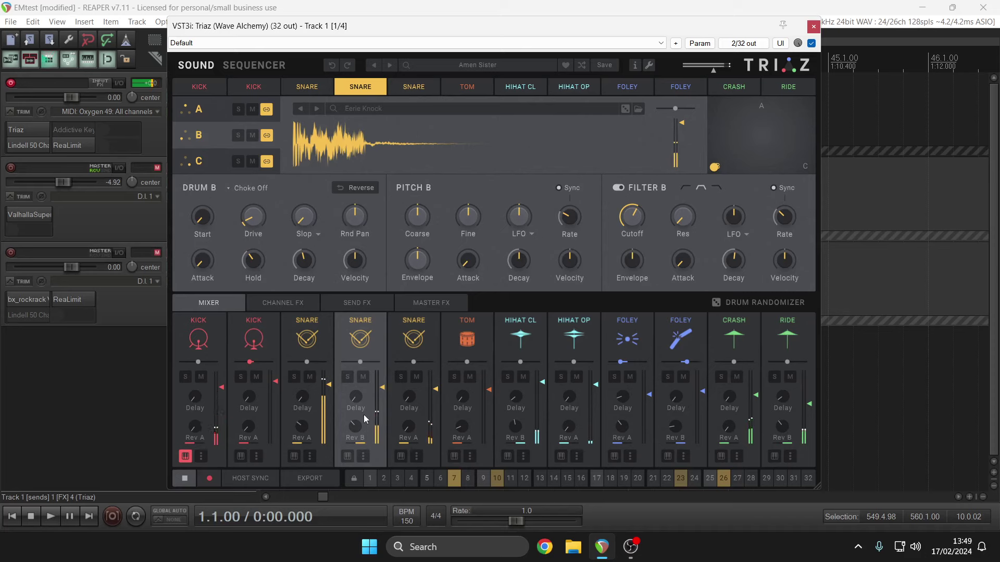
{"action": "left_click", "coordinate": [258, 86]}
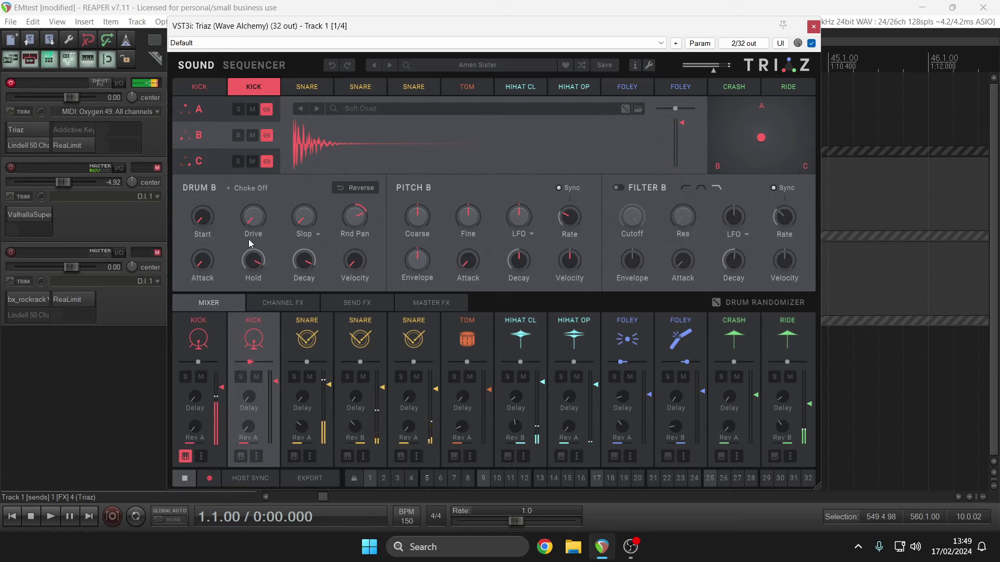
Step: Give the second kick's layer B a longer attack, lower coarse pitch and active filter, and switch keyboard play from the first kick to the second
{"action": "left_click_drag", "start_coordinate": [204, 262], "coordinate": [199, 233]}
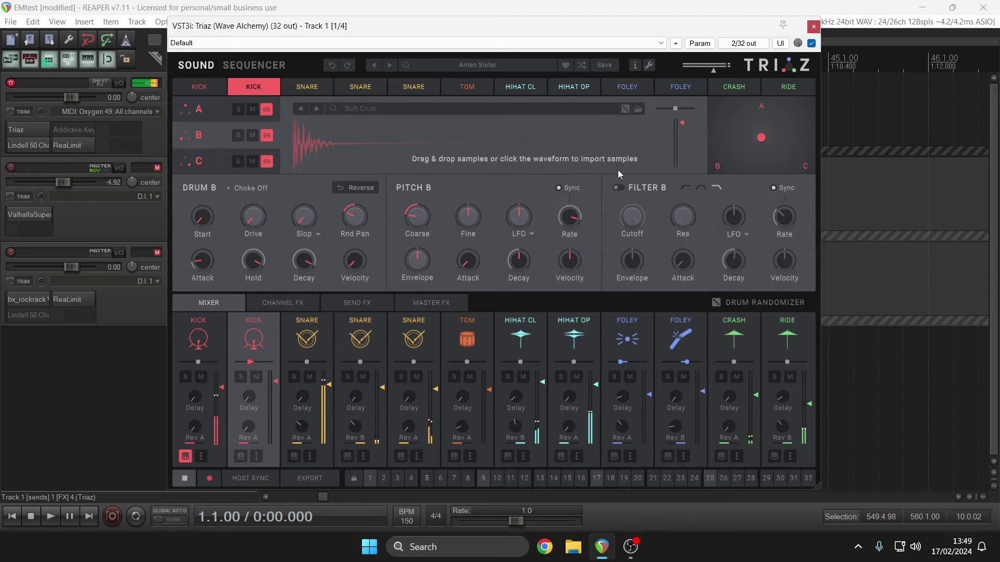
{"action": "left_click", "coordinate": [619, 187]}
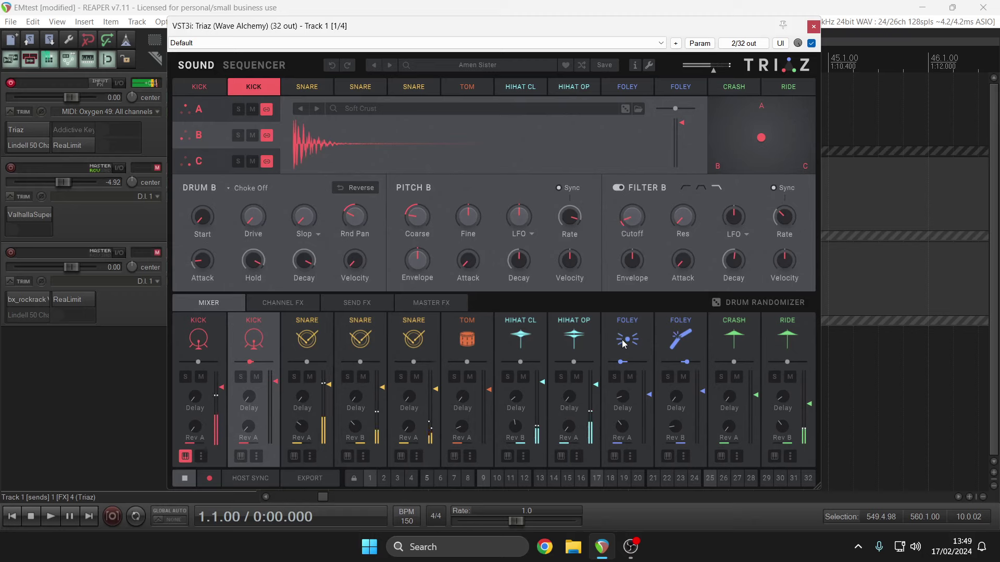
{"action": "left_click", "coordinate": [189, 459]}
{"action": "left_click", "coordinate": [237, 457]}
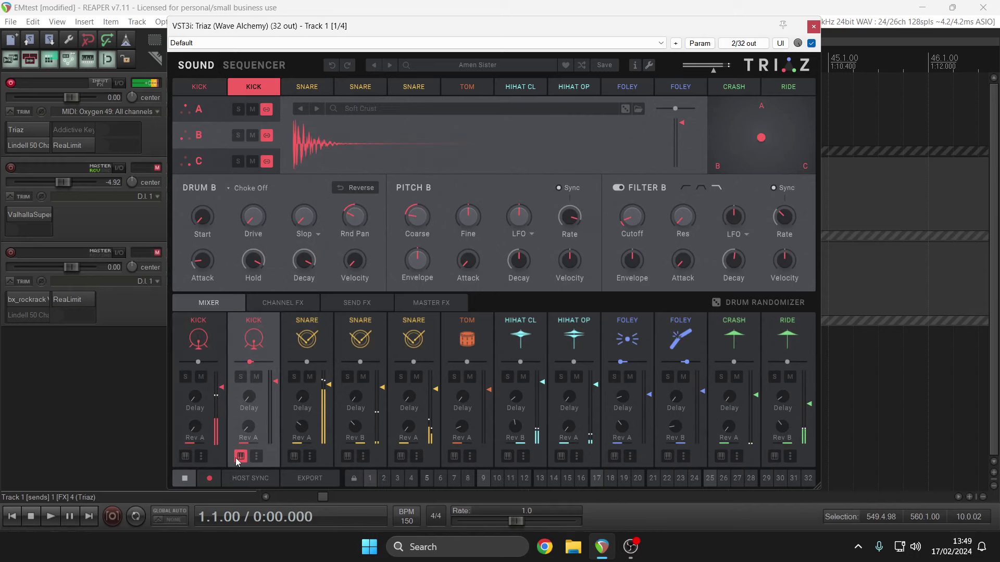
Step: Load the Lead Belly preset from the Triaz Core Demo library and start its pattern playing
{"action": "left_click", "coordinate": [498, 67]}
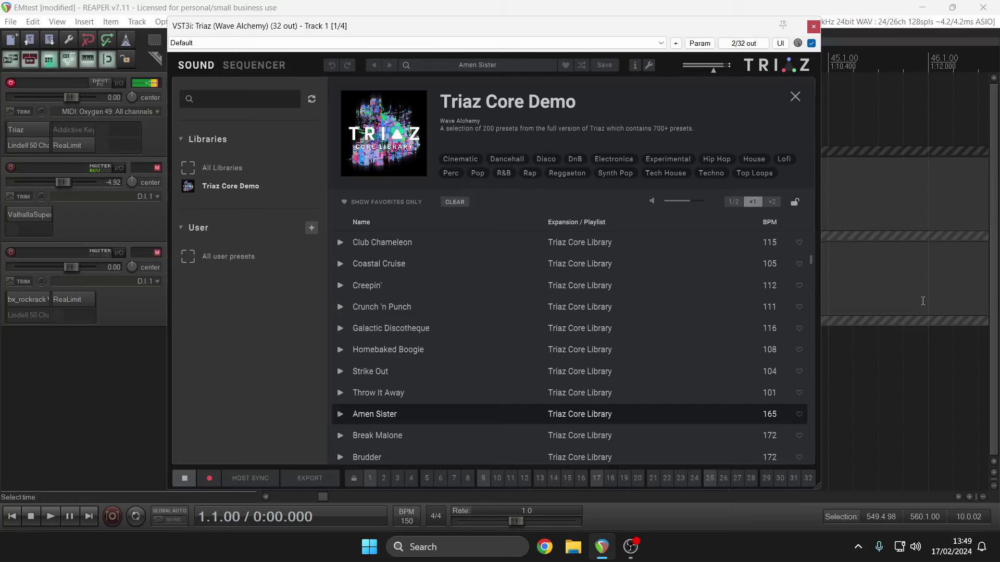
{"action": "left_click_drag", "start_coordinate": [813, 261], "coordinate": [807, 317]}
{"action": "left_click", "coordinate": [585, 314]}
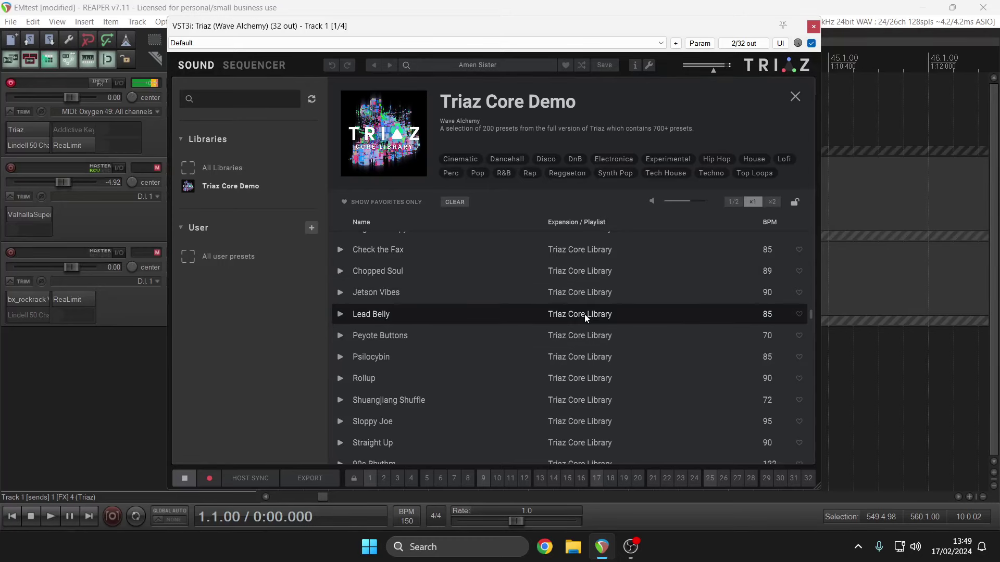
{"action": "left_click", "coordinate": [752, 94]}
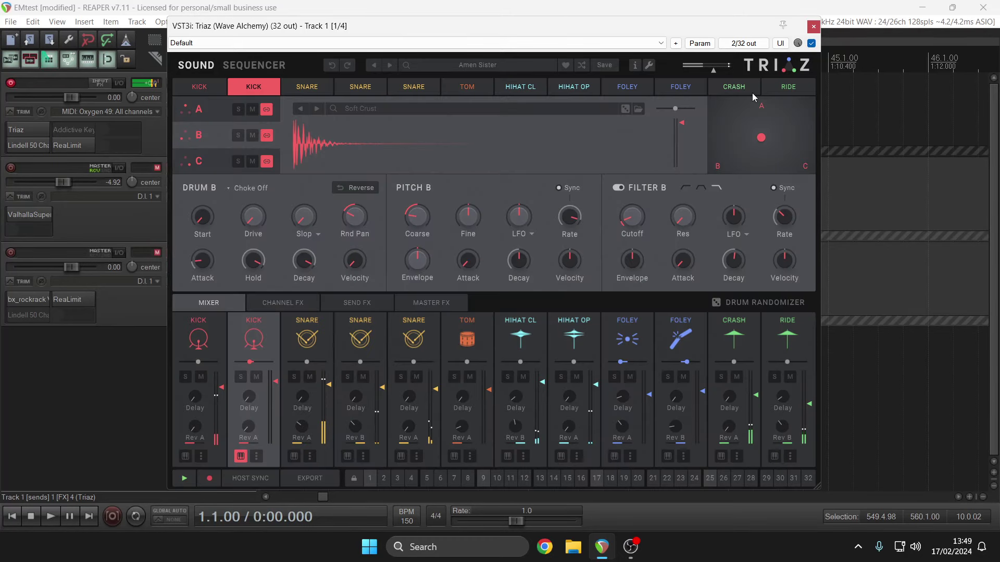
{"action": "left_click", "coordinate": [193, 477]}
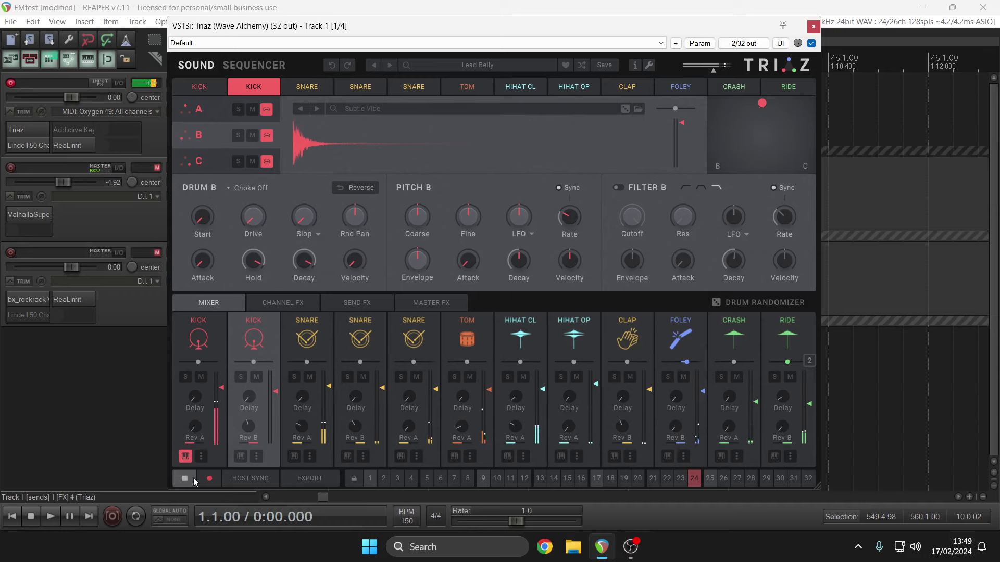
Step: View the sound settings of the second snare, the third snare and the closed hi-hat
{"action": "left_click", "coordinate": [370, 321]}
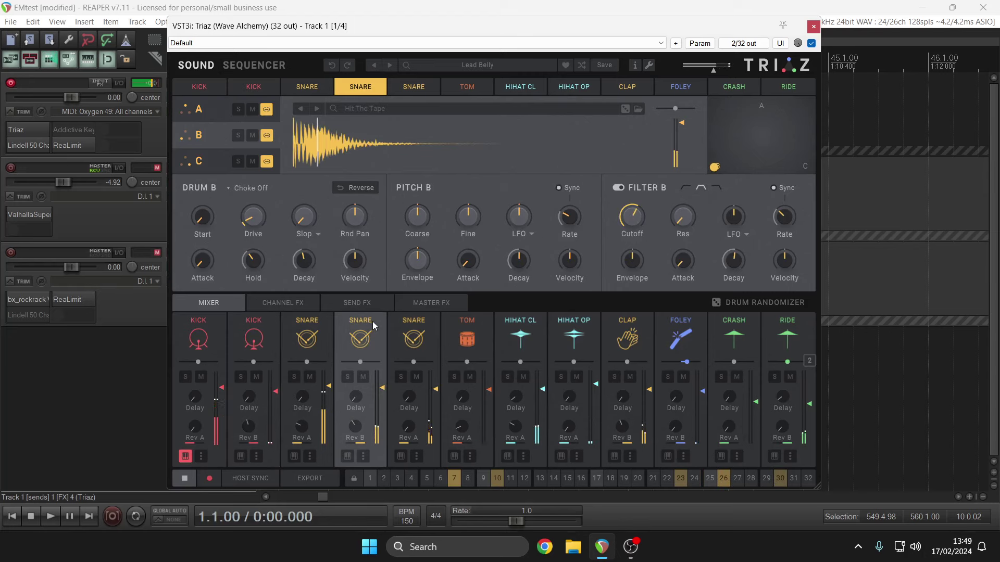
{"action": "left_click", "coordinate": [408, 324]}
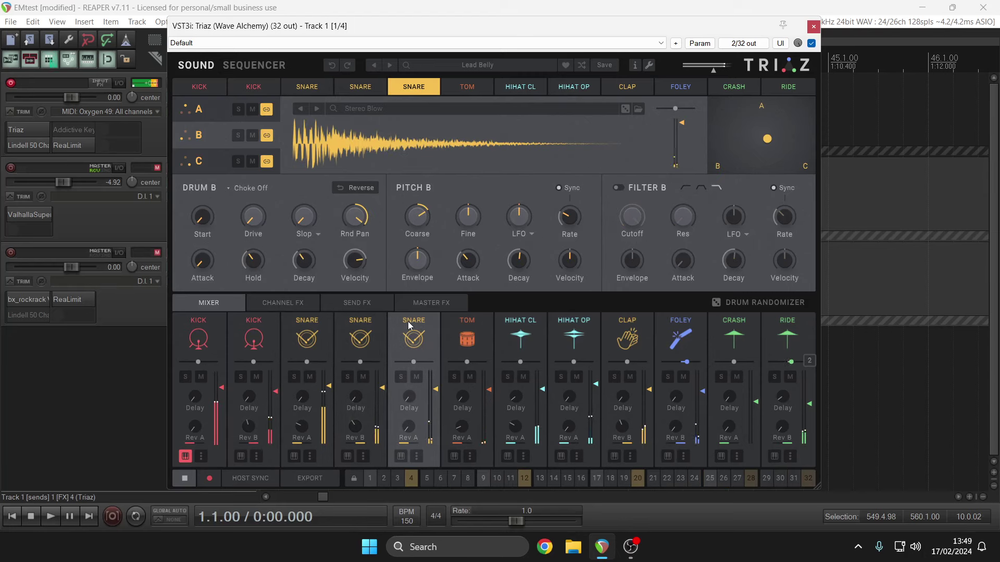
{"action": "left_click", "coordinate": [499, 321]}
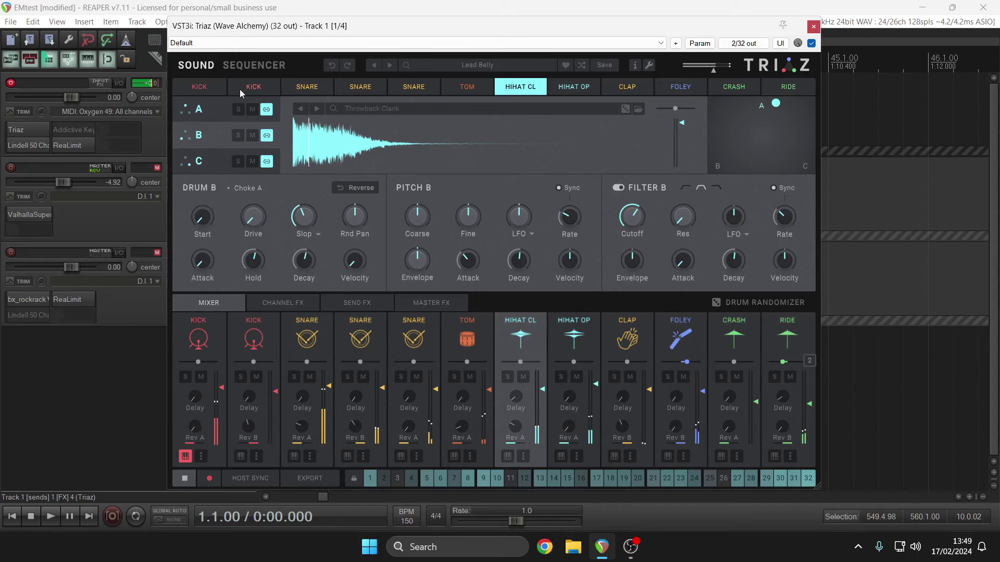
Step: Show the drum pattern in the sequencer and add two full-velocity tom hits at steps 5 and 6
{"action": "left_click", "coordinate": [253, 65]}
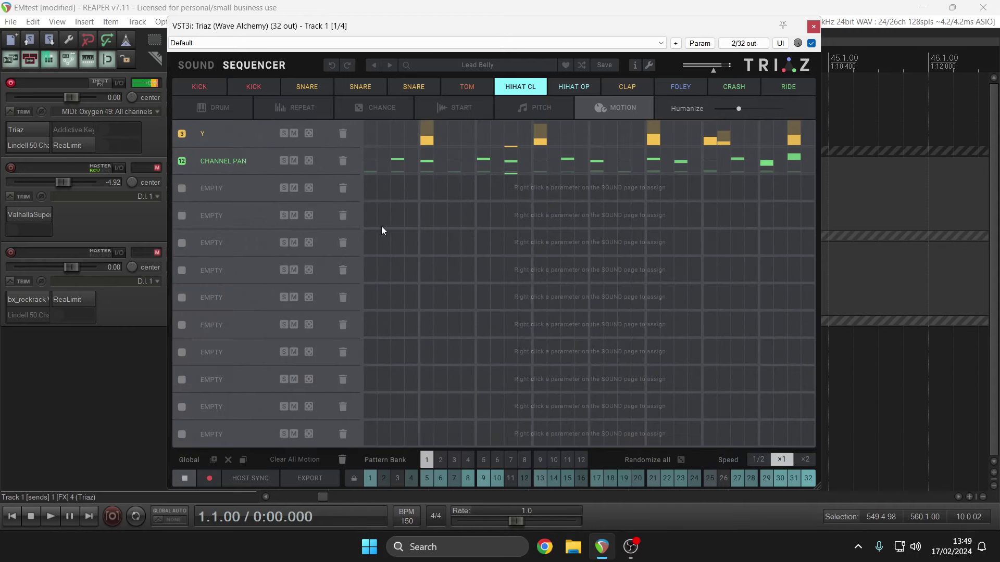
{"action": "left_click", "coordinate": [220, 108]}
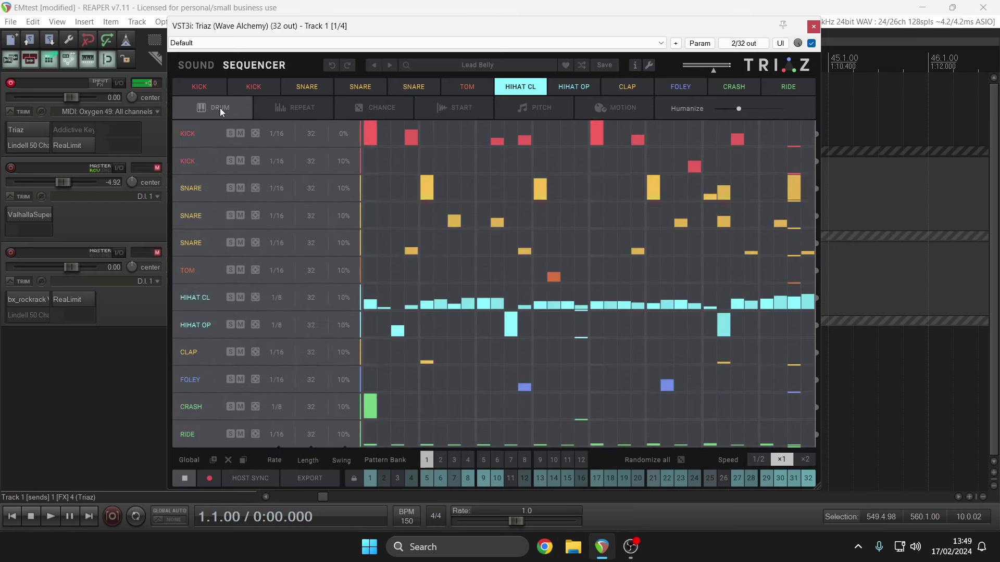
{"action": "left_click_drag", "start_coordinate": [438, 277], "coordinate": [433, 205]}
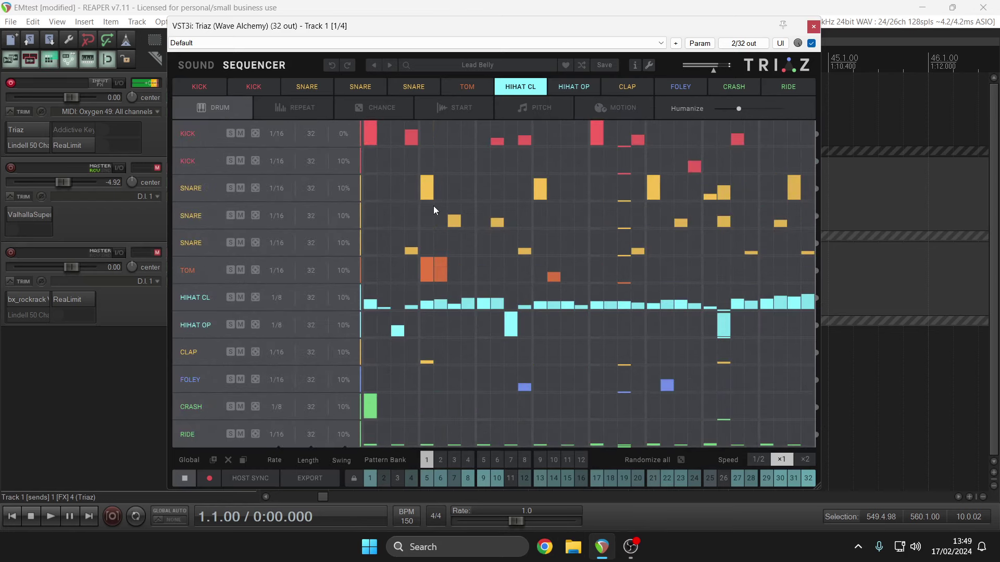
Step: Redraw the closed hi-hat velocities from step 3 onward and add first-kick hits on steps 28 to 32, with step 29 low
{"action": "mouse_move", "coordinate": [398, 300]}
{"action": "left_mouse_down"}
{"action": "mouse_move", "coordinate": [530, 289]}
{"action": "mouse_move", "coordinate": [682, 294]}
{"action": "mouse_move", "coordinate": [729, 307]}
{"action": "mouse_move", "coordinate": [805, 301]}
{"action": "left_mouse_up"}
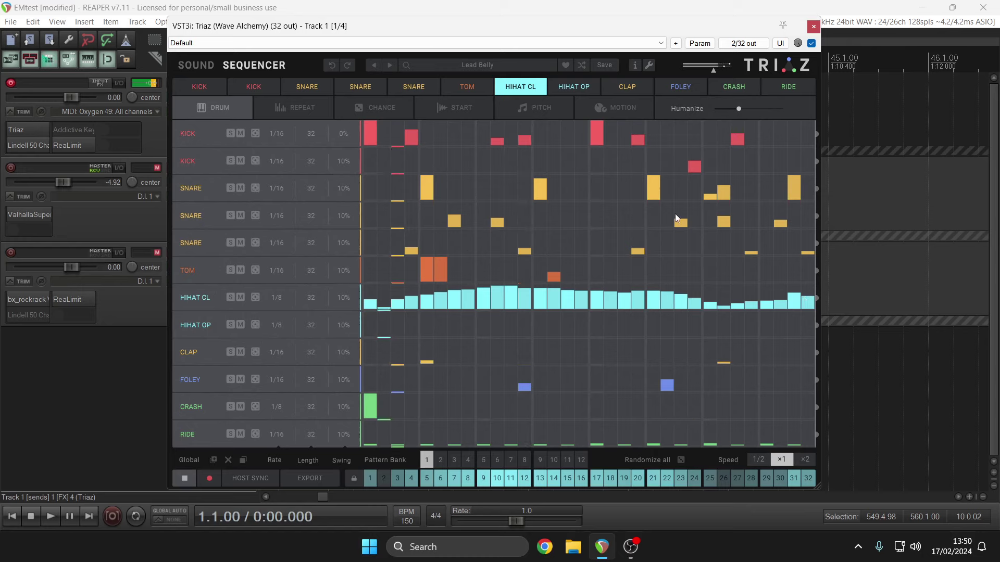
{"action": "mouse_move", "coordinate": [762, 138]}
{"action": "left_mouse_down"}
{"action": "mouse_move", "coordinate": [761, 114]}
{"action": "mouse_move", "coordinate": [809, 129]}
{"action": "left_mouse_up"}
{"action": "left_click", "coordinate": [767, 140]}
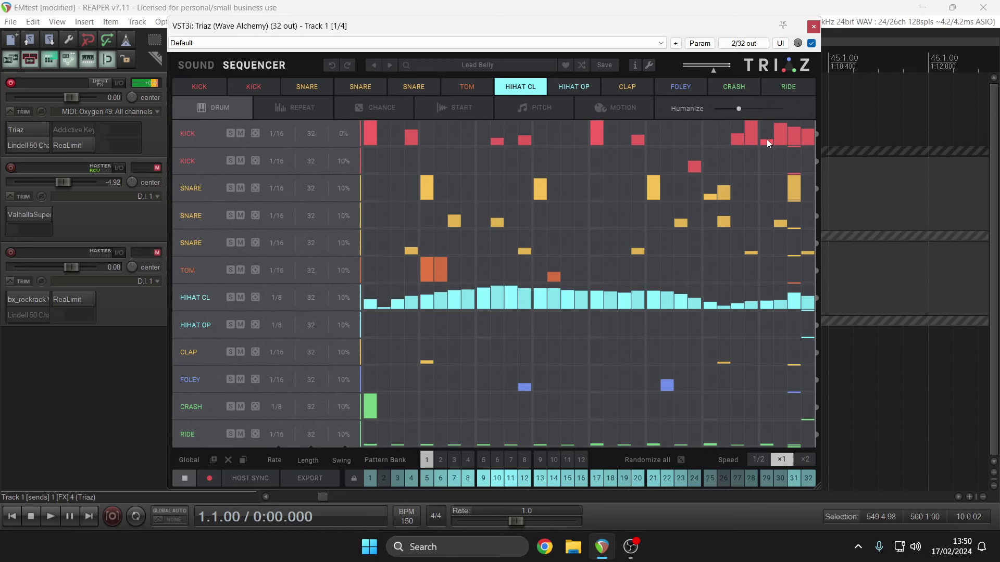
Step: Load the Sloppy Joe preset from the library and start its pattern playing
{"action": "left_click", "coordinate": [451, 65]}
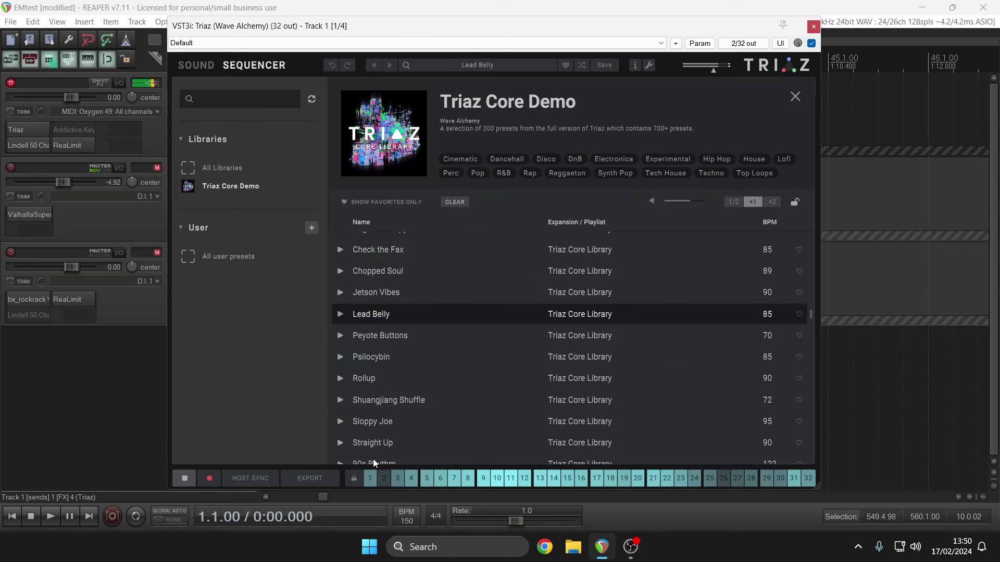
{"action": "left_click", "coordinate": [391, 425]}
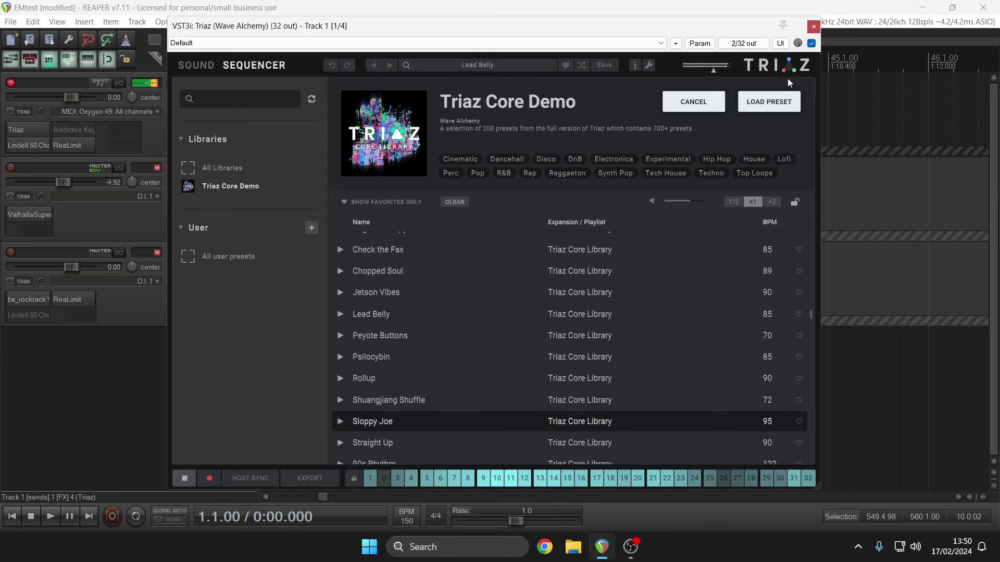
{"action": "left_click", "coordinate": [782, 94]}
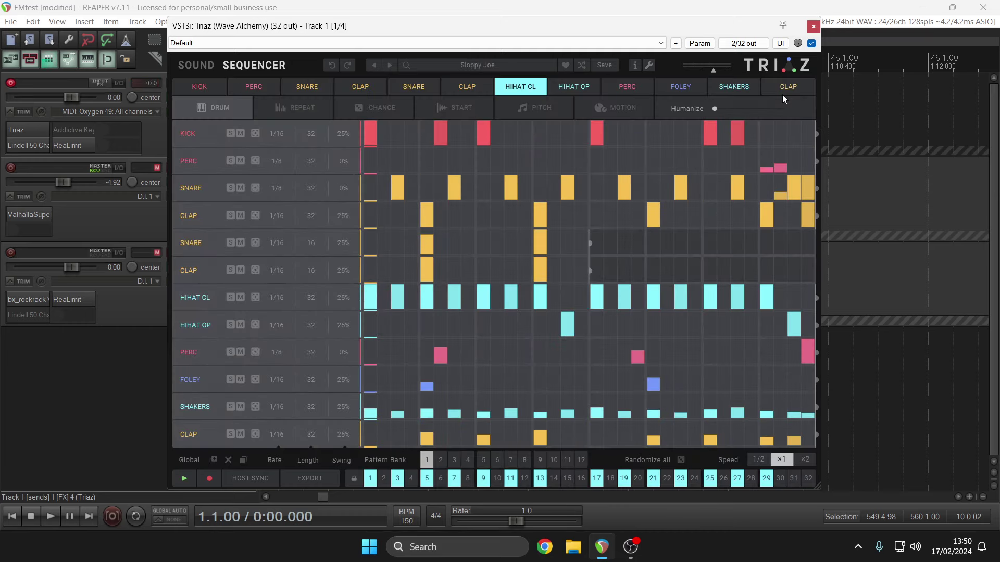
{"action": "left_click", "coordinate": [184, 479]}
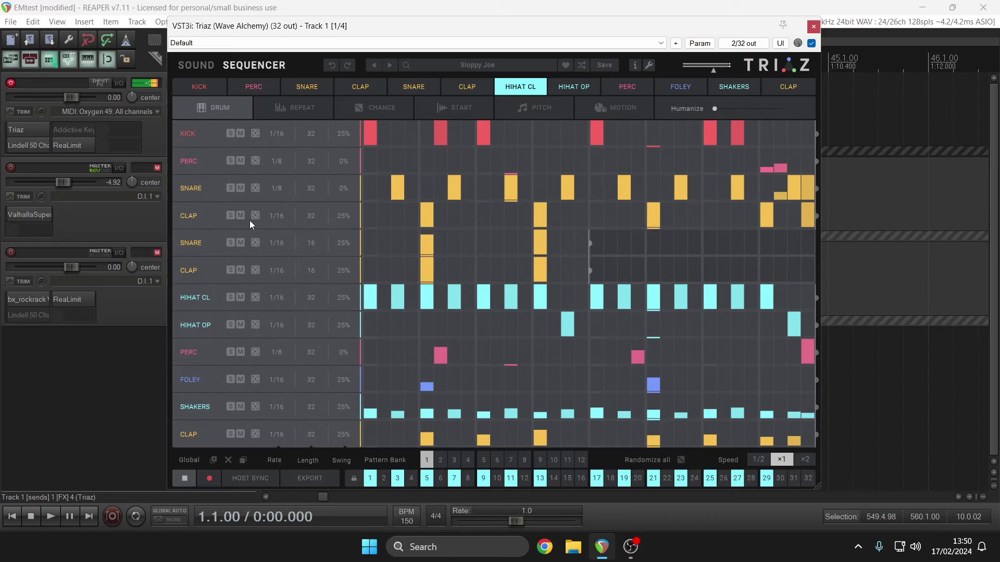
Step: Return to the sound page, solo the kick and raise its delay send
{"action": "left_click", "coordinate": [204, 73]}
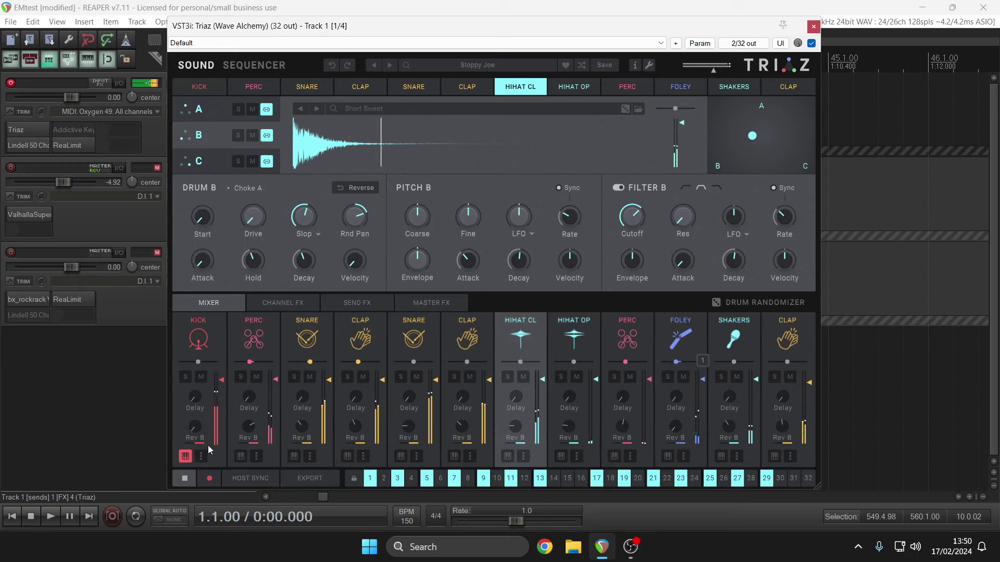
{"action": "left_click", "coordinate": [186, 379]}
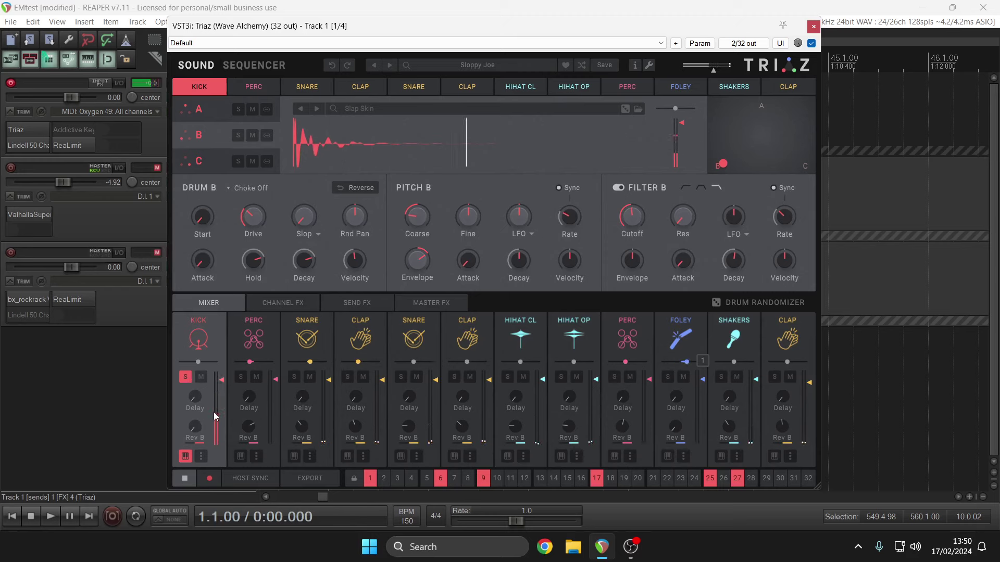
{"action": "left_click_drag", "start_coordinate": [196, 397], "coordinate": [202, 311]}
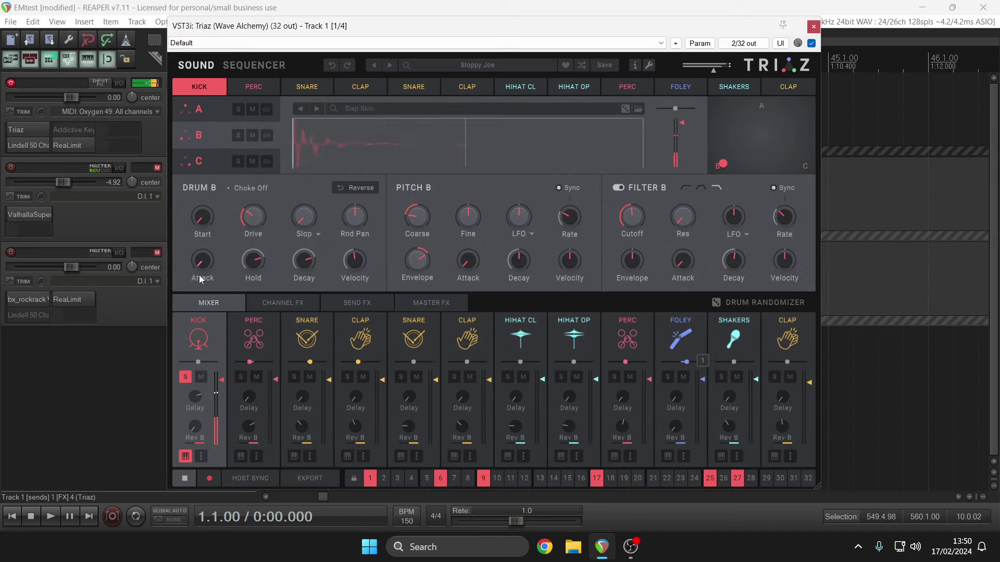
Step: Also solo the first percussion, snare and clap channels, raising the snare's Rev B send and the clap's delay send
{"action": "left_click", "coordinate": [239, 382]}
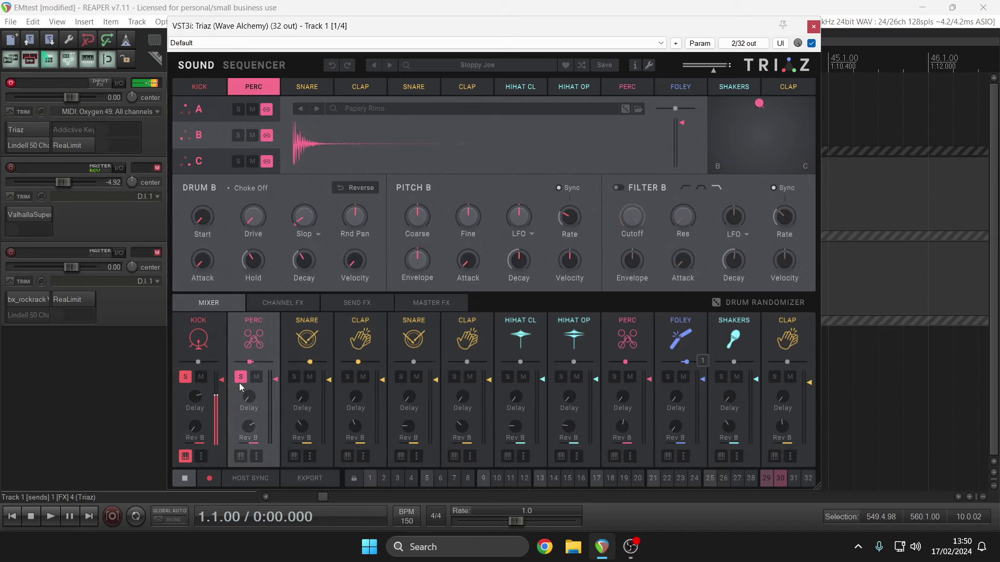
{"action": "left_click", "coordinate": [293, 378]}
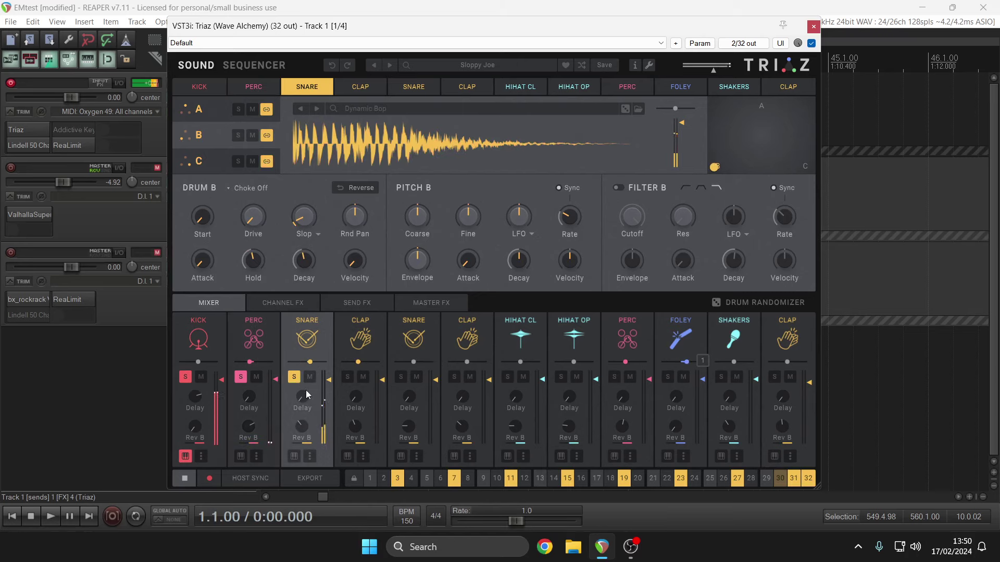
{"action": "left_click_drag", "start_coordinate": [303, 424], "coordinate": [302, 408]}
{"action": "left_click", "coordinate": [347, 376]}
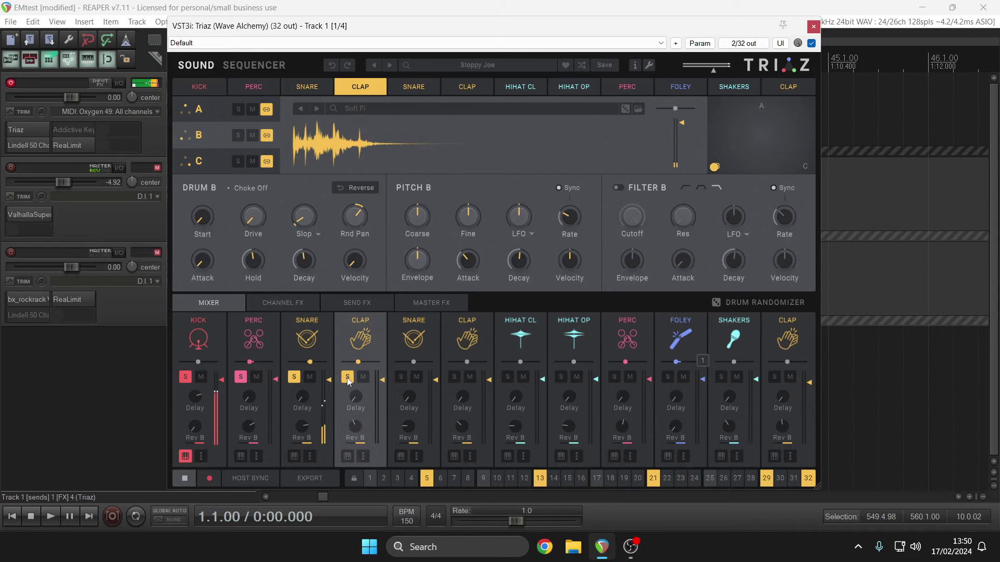
{"action": "left_click_drag", "start_coordinate": [348, 339], "coordinate": [347, 271]}
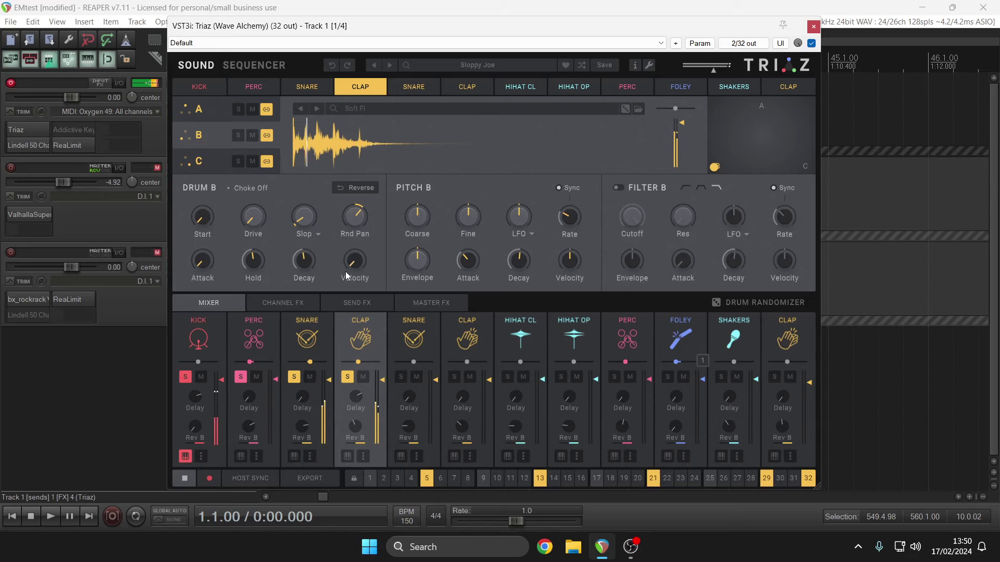
Step: Unsolo the first clap, the first percussion, the first snare and the kick so the full kit plays
{"action": "left_click", "coordinate": [348, 377]}
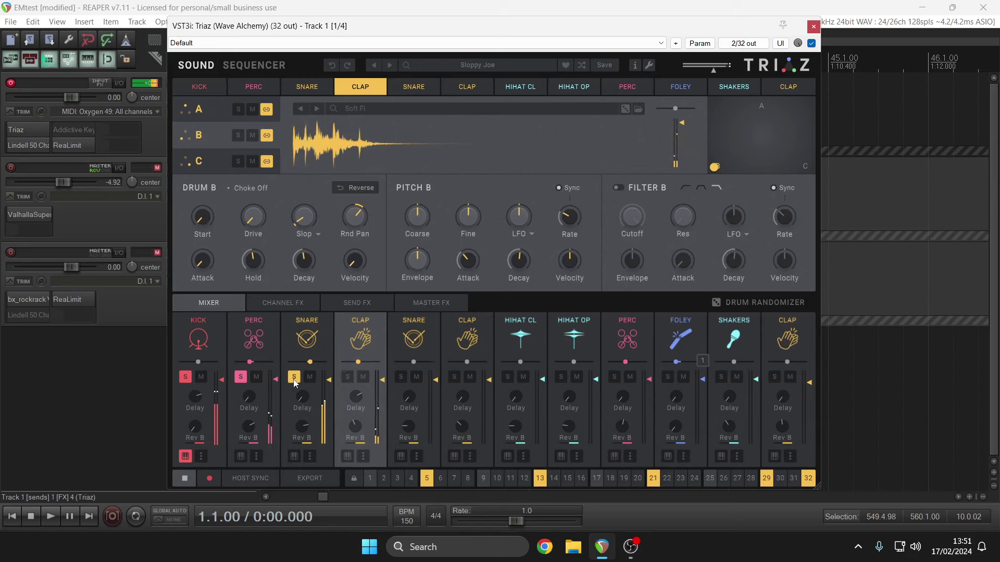
{"action": "left_click", "coordinate": [242, 379]}
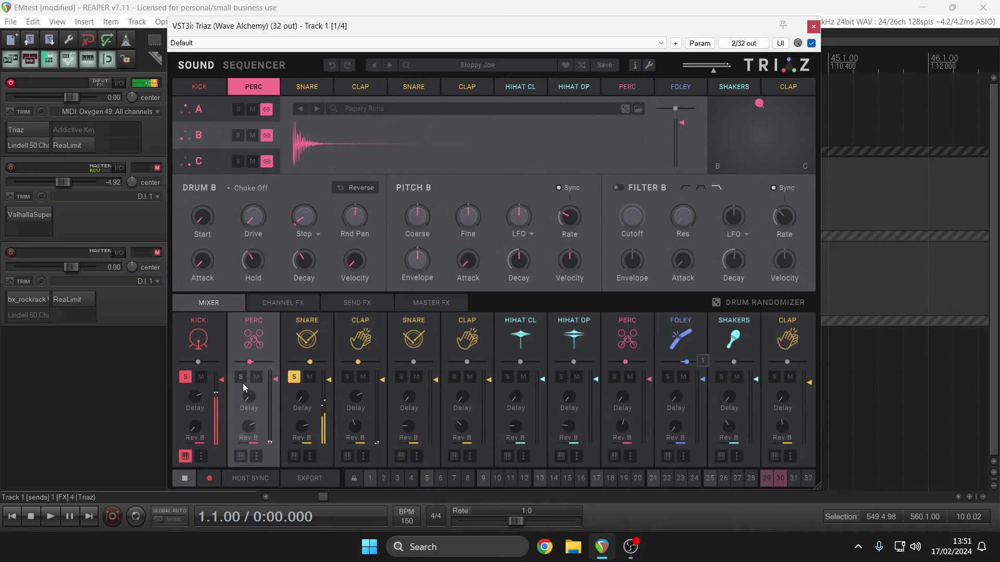
{"action": "left_click", "coordinate": [290, 379]}
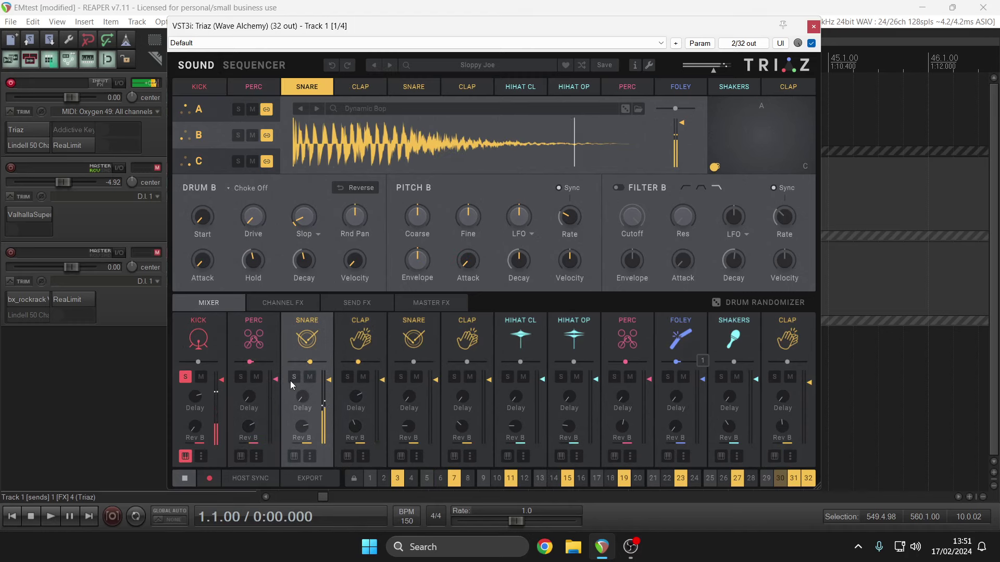
{"action": "left_click", "coordinate": [186, 377]}
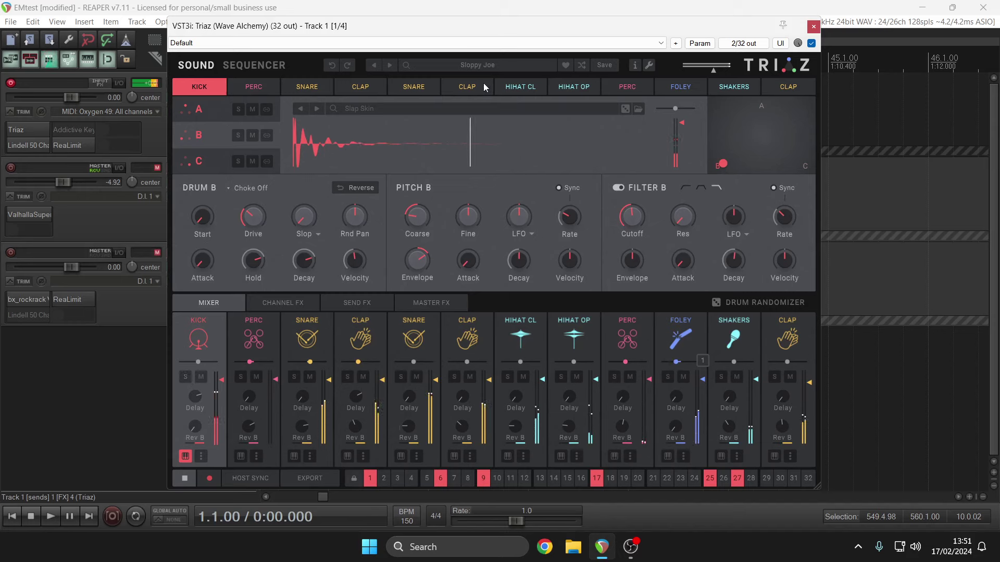
Step: Load the Festivale preset from the library and start the project's transport playback
{"action": "left_click", "coordinate": [479, 68]}
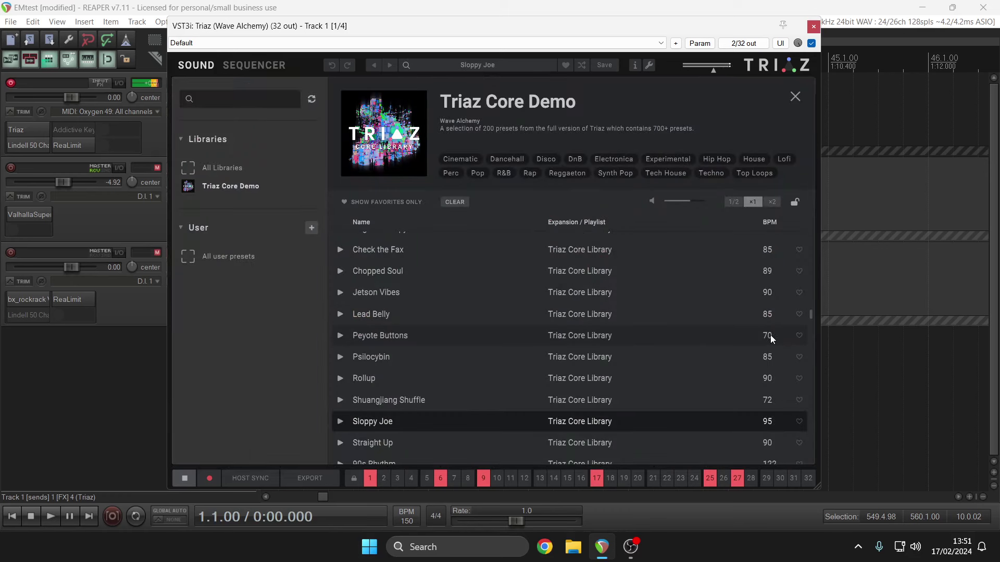
{"action": "left_click_drag", "start_coordinate": [809, 315], "coordinate": [814, 349]}
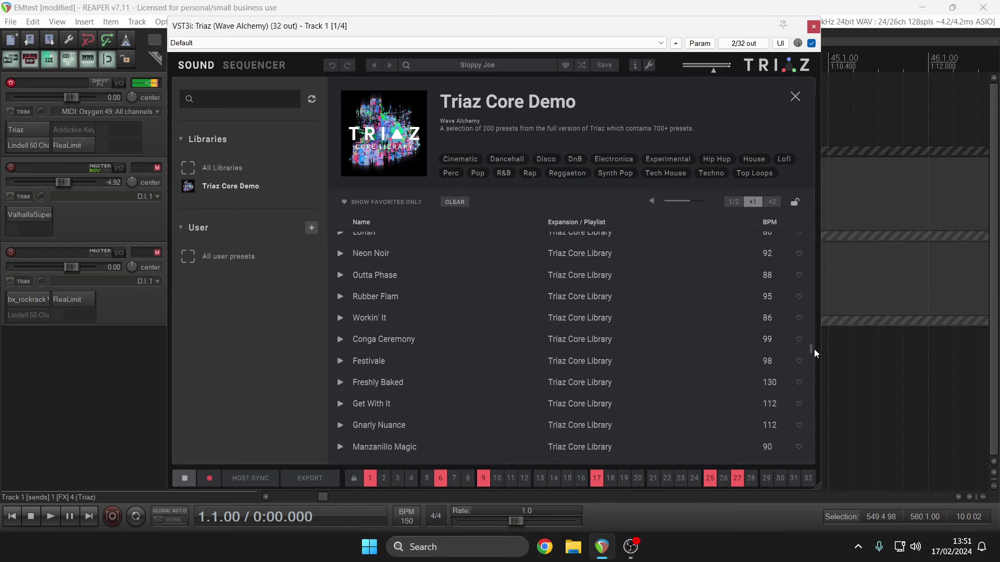
{"action": "left_click", "coordinate": [635, 364]}
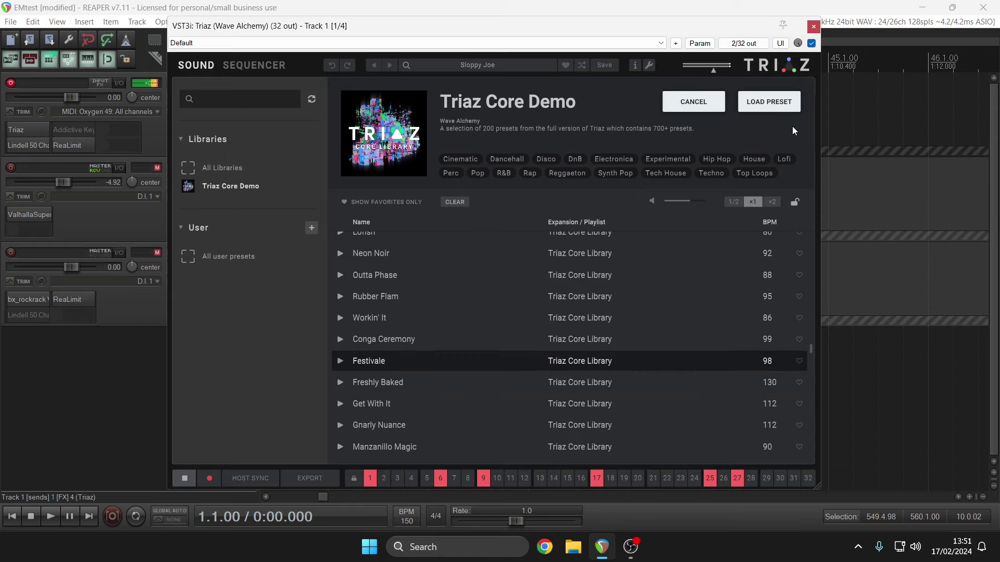
{"action": "left_click", "coordinate": [777, 101]}
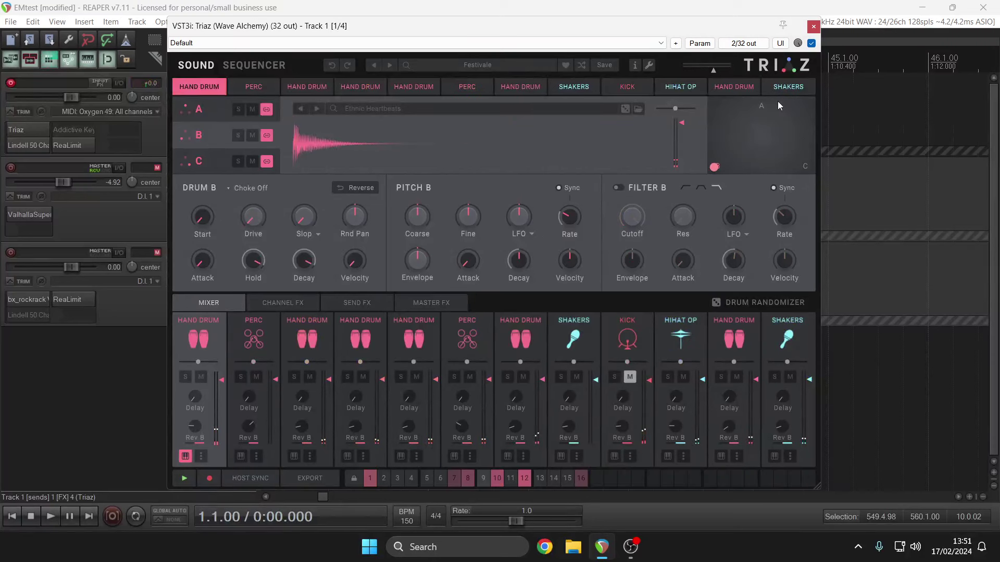
{"action": "key", "text": "space"}
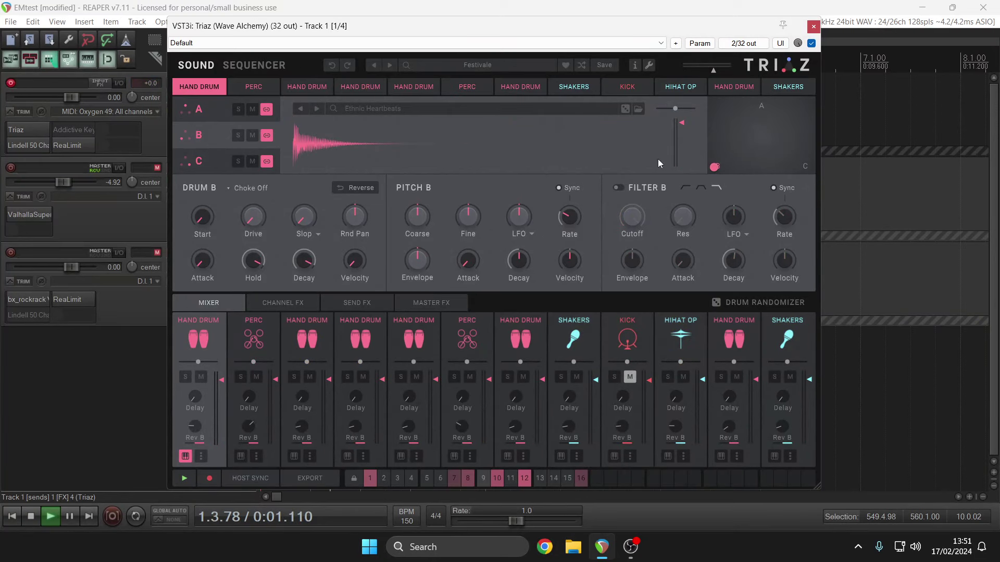
Step: Play the Festivale pattern, stop playback, and audition the hand drum, percussion and first shakers channels one at a time
{"action": "left_click", "coordinate": [192, 485]}
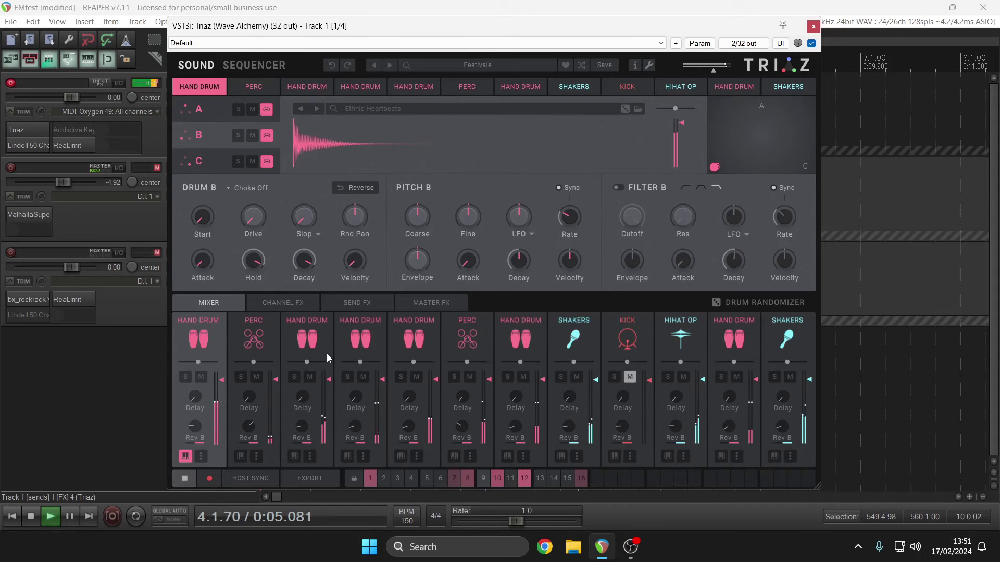
{"action": "key", "text": "space"}
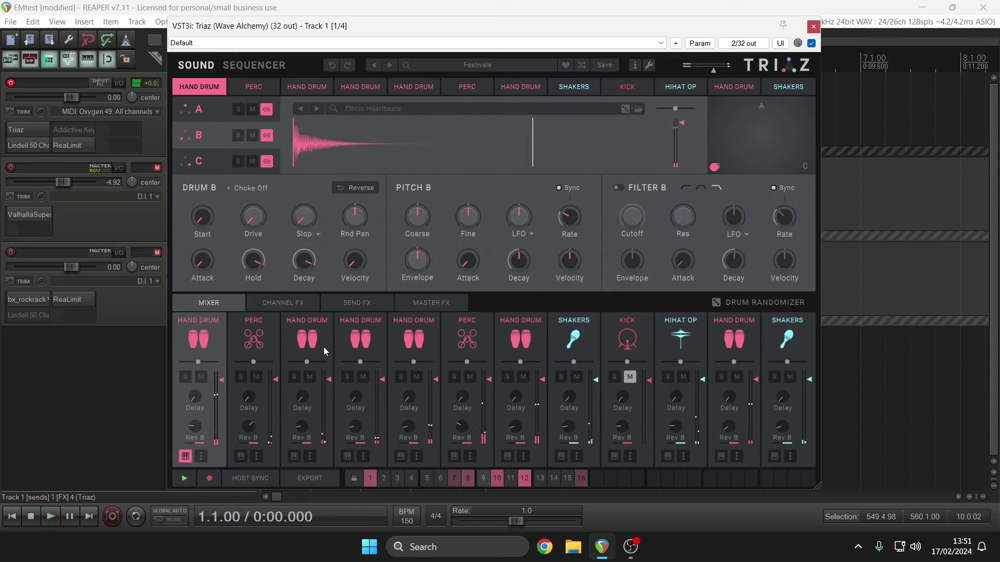
{"action": "left_click", "coordinate": [323, 347]}
{"action": "left_click", "coordinate": [357, 341]}
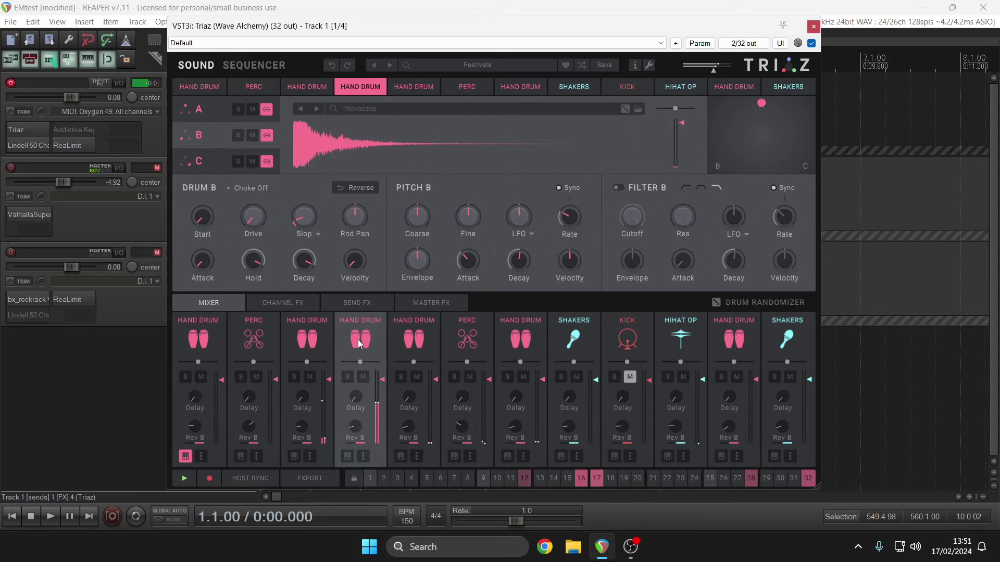
{"action": "left_click", "coordinate": [415, 335]}
{"action": "left_click", "coordinate": [454, 329]}
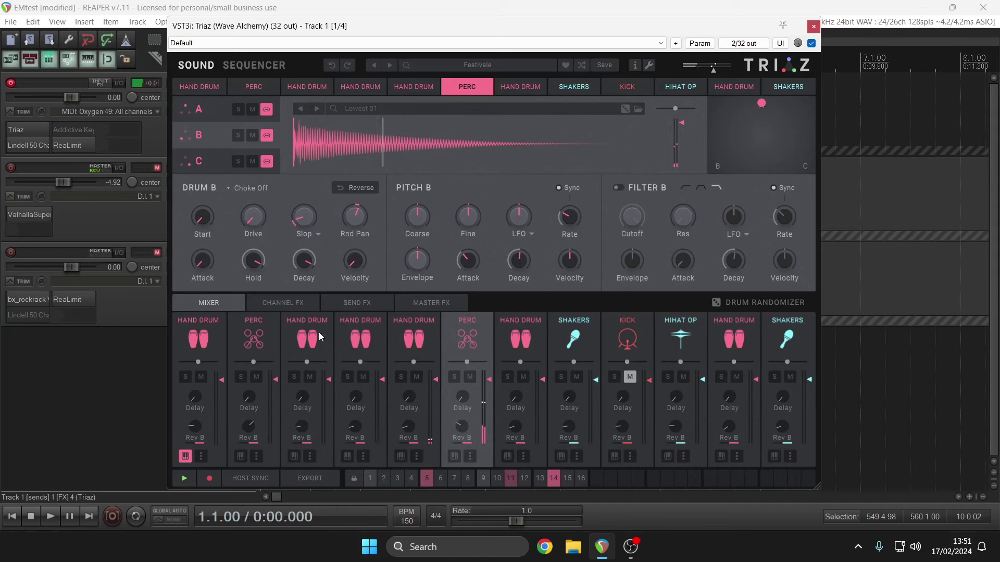
{"action": "left_click", "coordinate": [259, 339]}
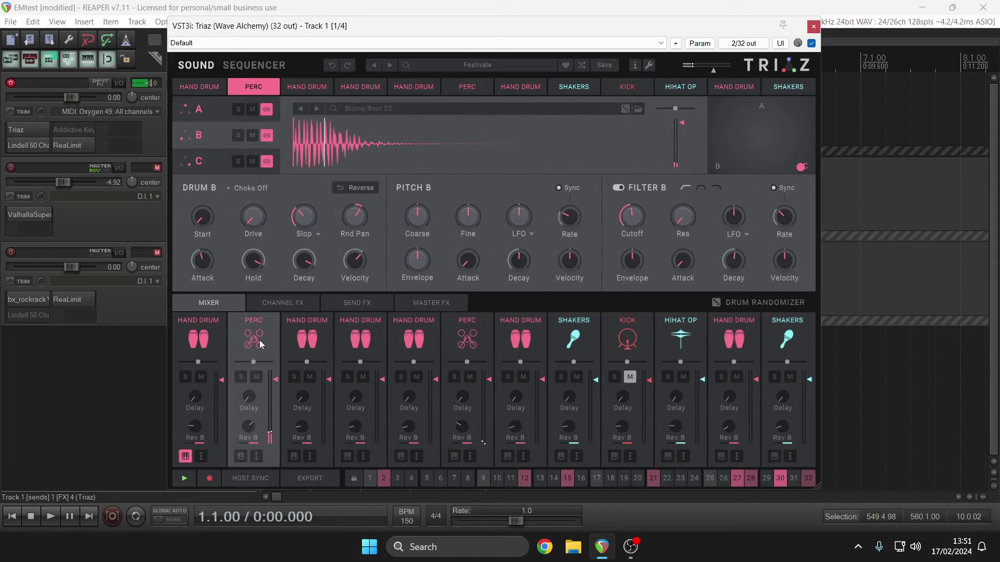
{"action": "left_click", "coordinate": [526, 327]}
{"action": "left_click", "coordinate": [560, 321]}
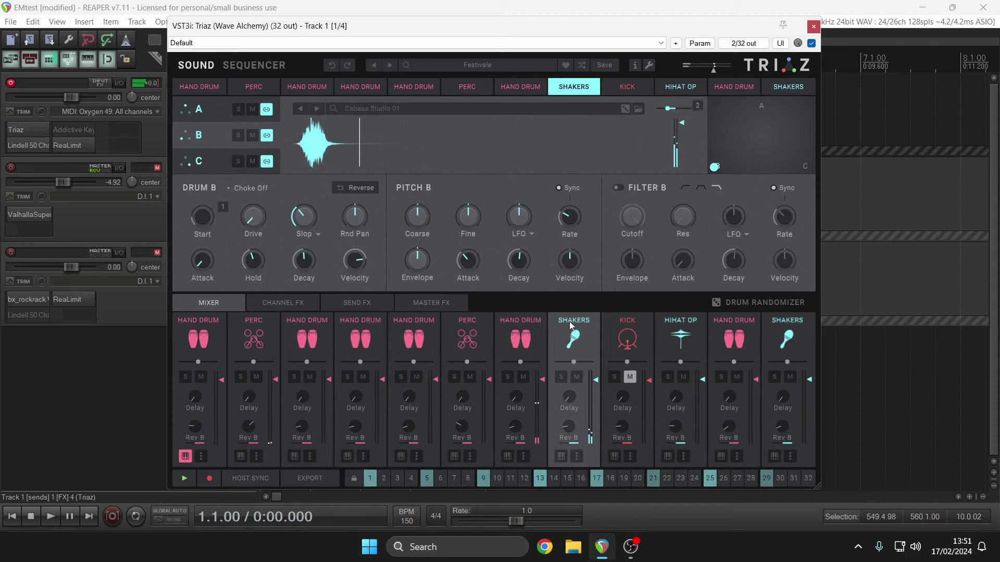
Step: Unmute the kick channel and audition the open hi-hat, last hand drum and last shakers channels
{"action": "left_click", "coordinate": [650, 315]}
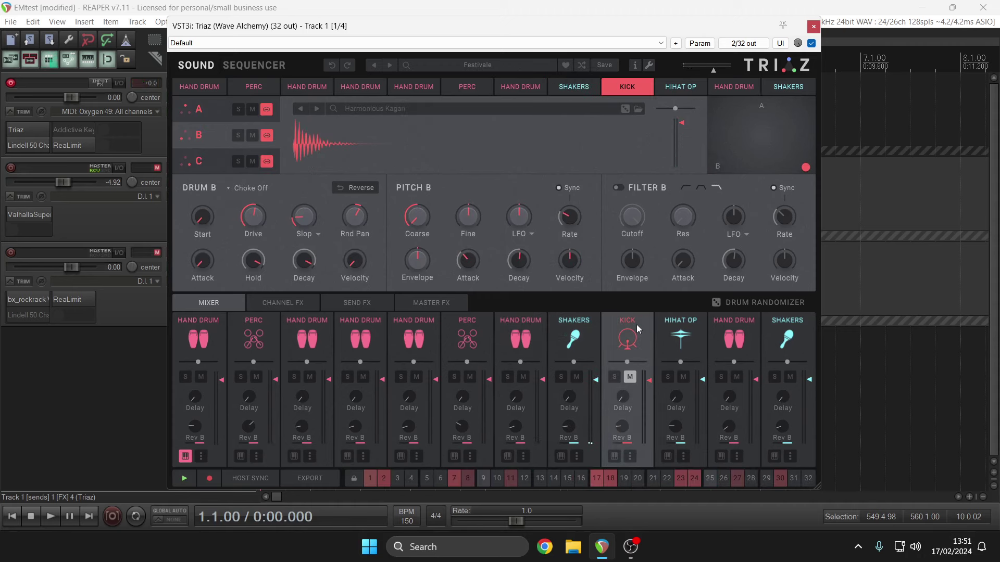
{"action": "left_click", "coordinate": [671, 321]}
{"action": "left_click", "coordinate": [629, 377]}
{"action": "left_click", "coordinate": [740, 322]}
{"action": "left_click", "coordinate": [798, 315]}
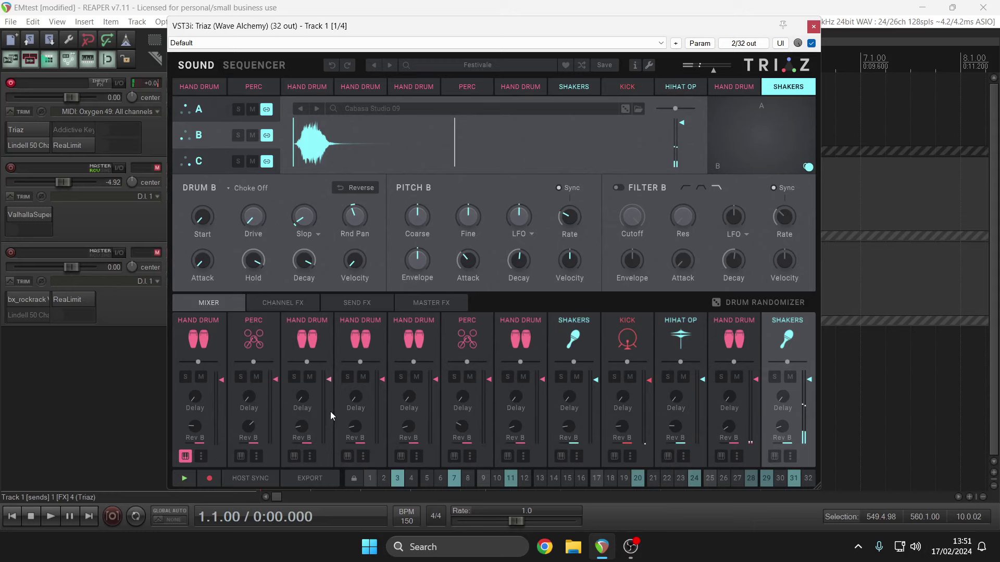
Step: Start the pattern, set the project tempo to 140 BPM, and run the project transport with the first hand drum selected
{"action": "left_click", "coordinate": [191, 477]}
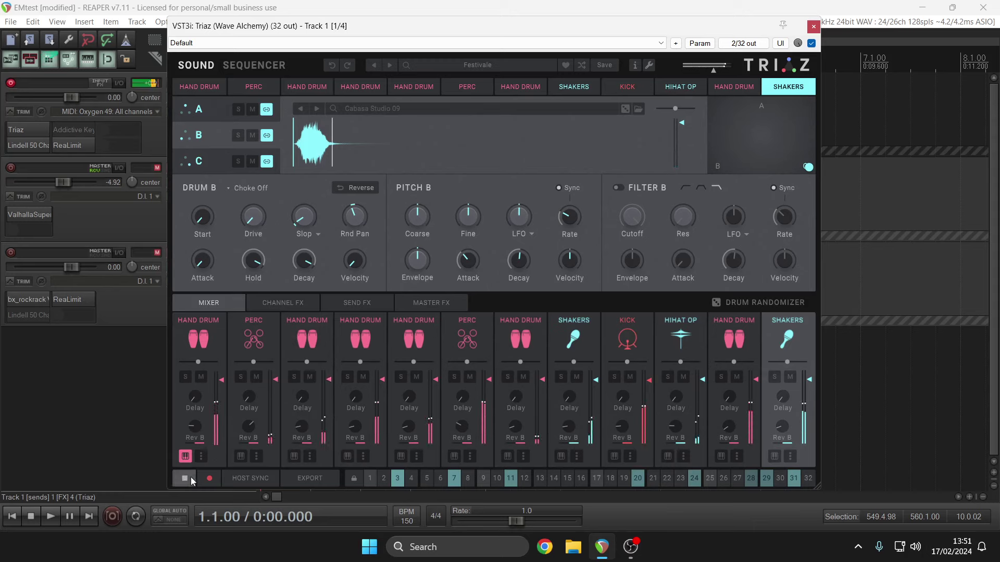
{"action": "left_click", "coordinate": [410, 522]}
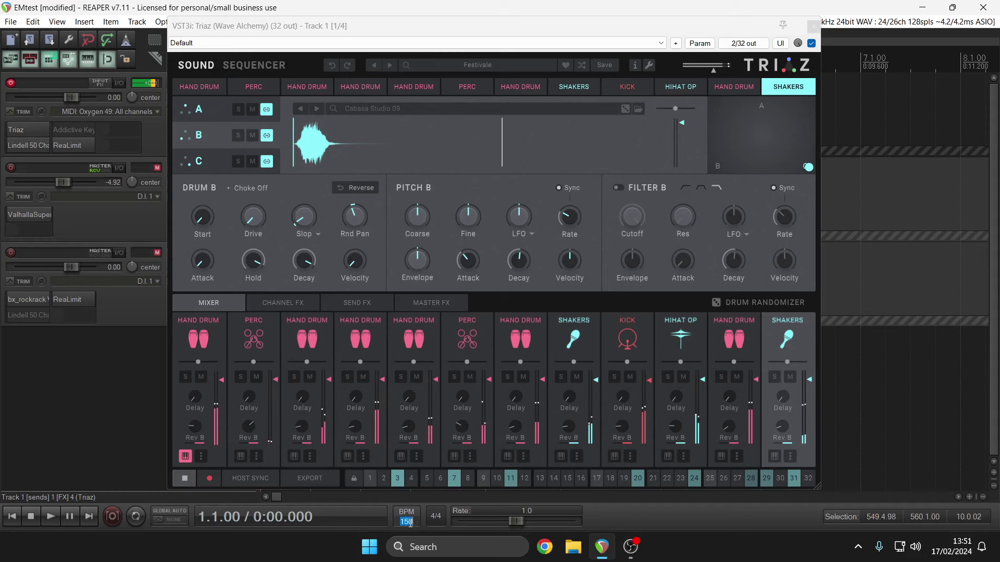
{"action": "type", "text": "14"}
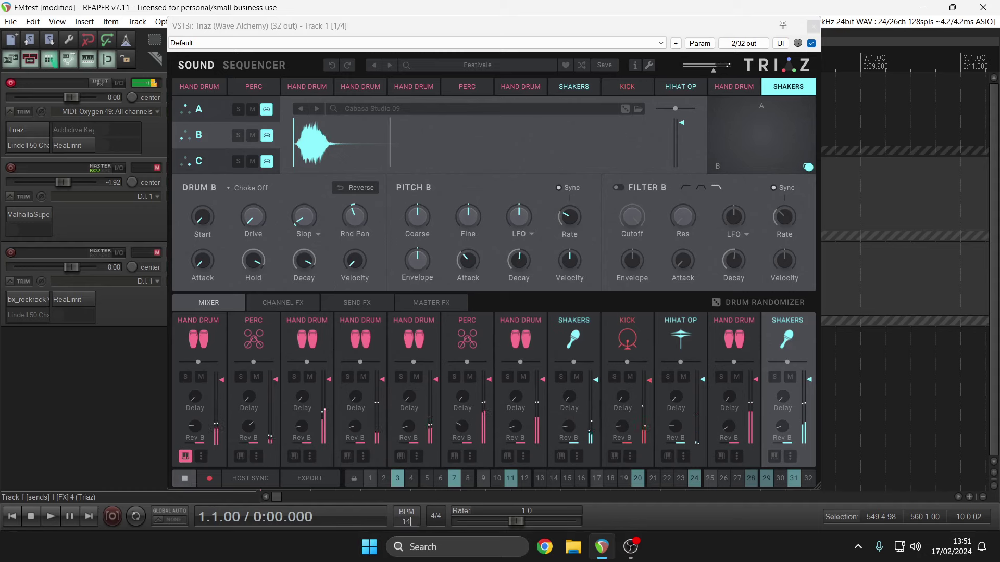
{"action": "type", "text": "0"}
{"action": "key", "text": "Return"}
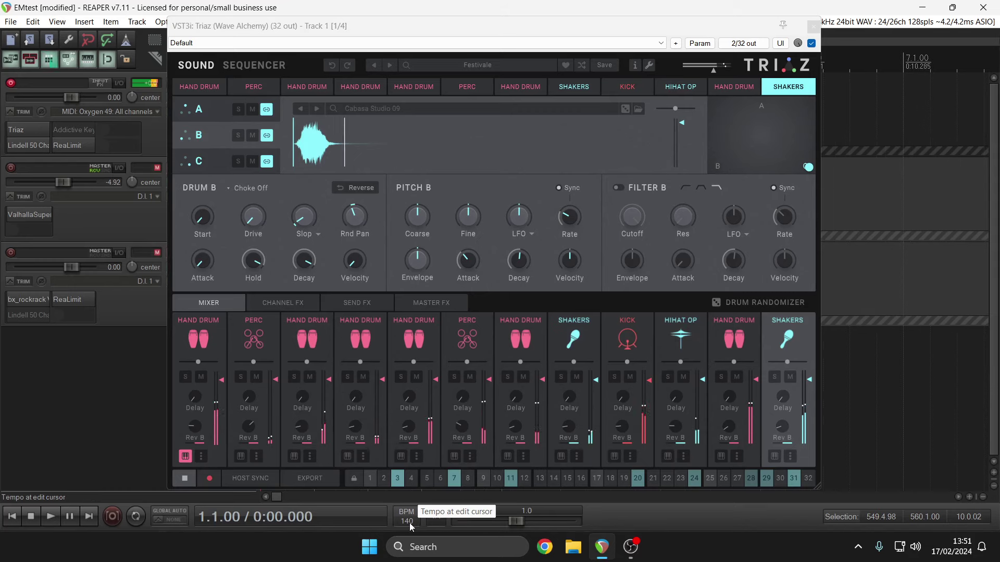
{"action": "key", "text": "space"}
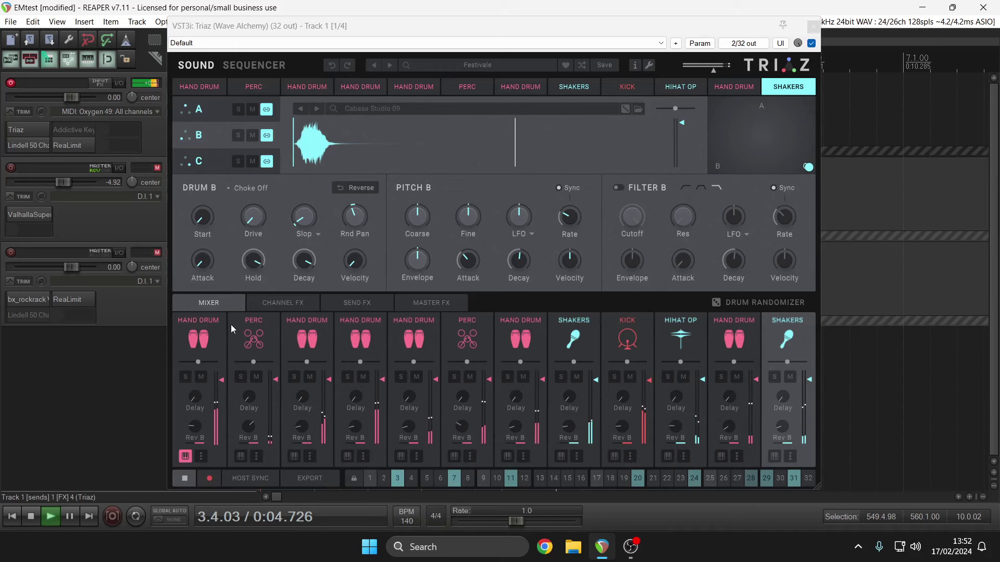
{"action": "left_click", "coordinate": [218, 333]}
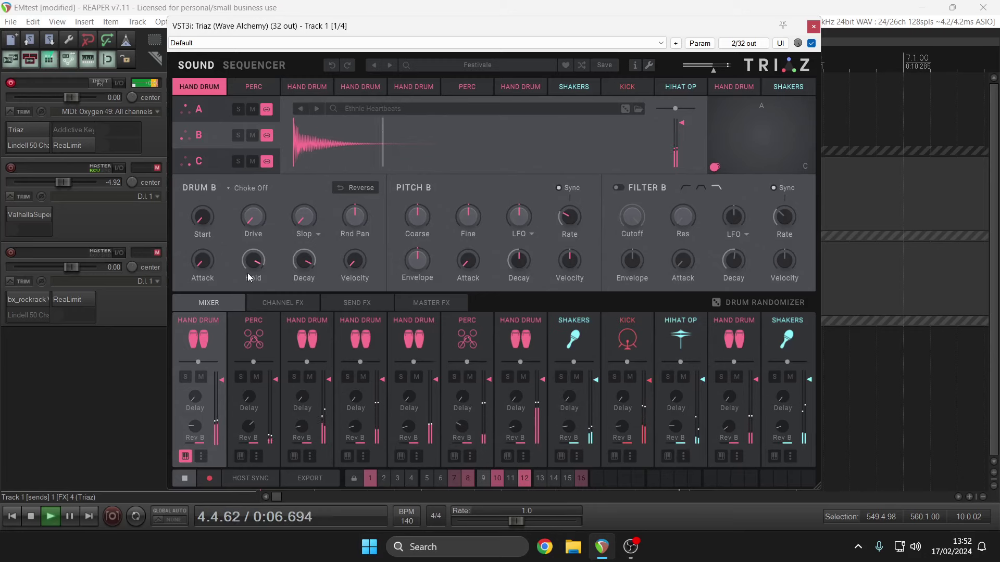
Step: Load the Riderz preset from the library, stop the project transport and play the preset's pattern in the internal sequencer
{"action": "left_click", "coordinate": [431, 61]}
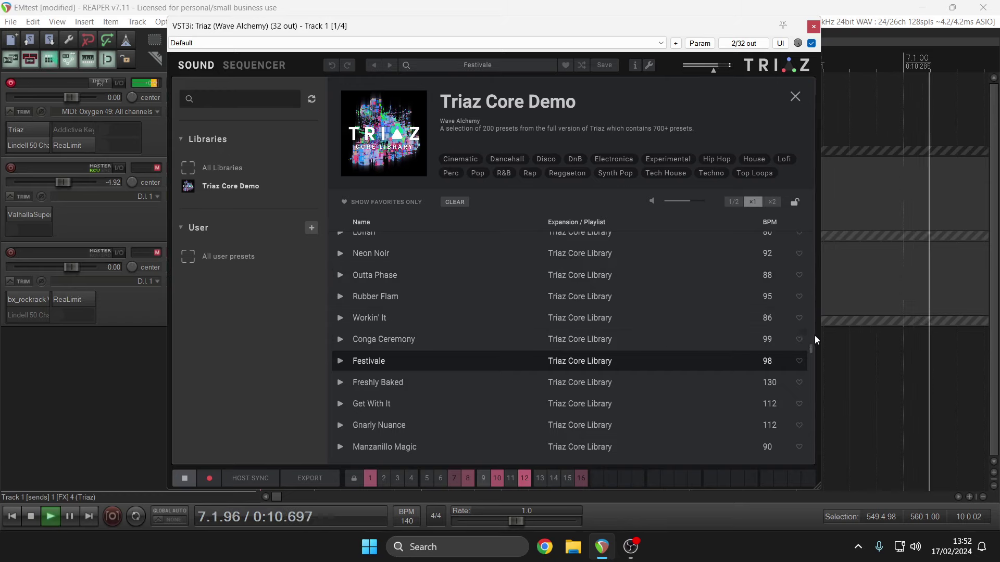
{"action": "left_click_drag", "start_coordinate": [812, 343], "coordinate": [808, 364]}
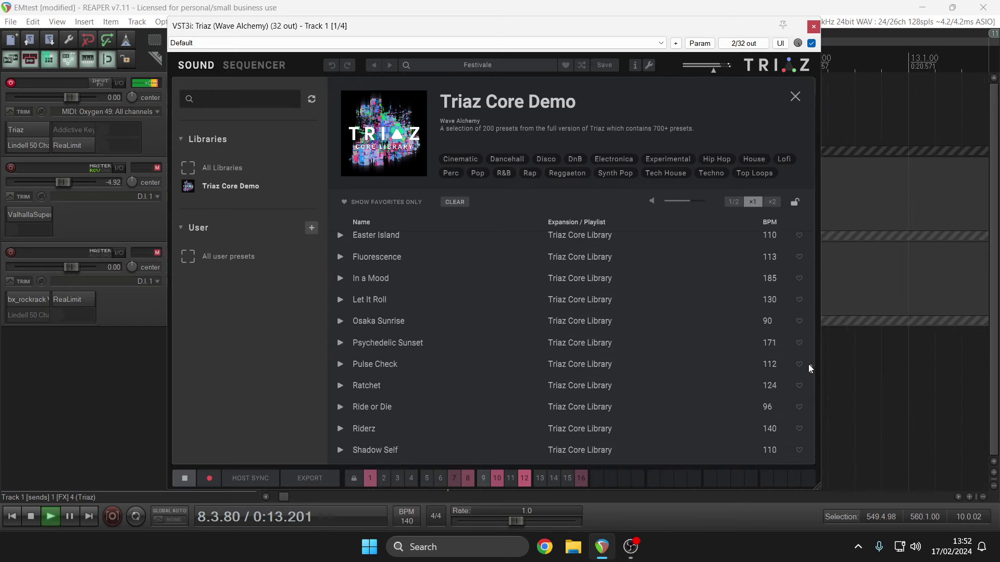
{"action": "left_click", "coordinate": [516, 422]}
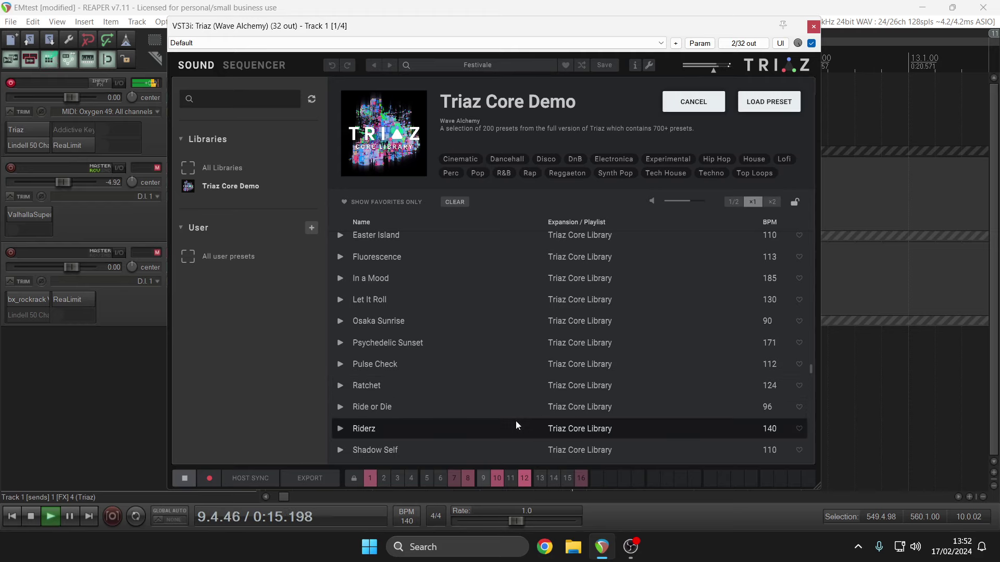
{"action": "left_click", "coordinate": [751, 104]}
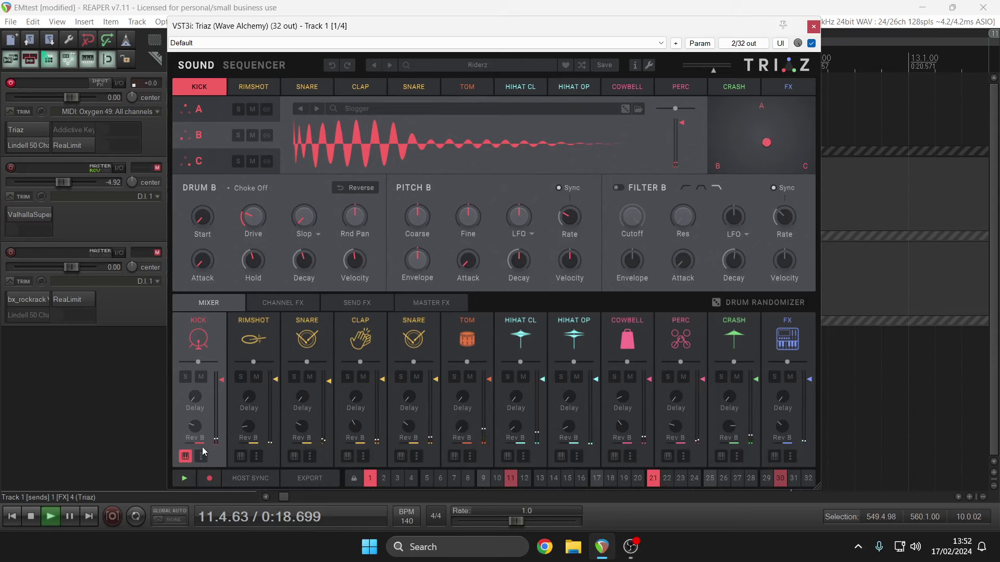
{"action": "left_click", "coordinate": [185, 478]}
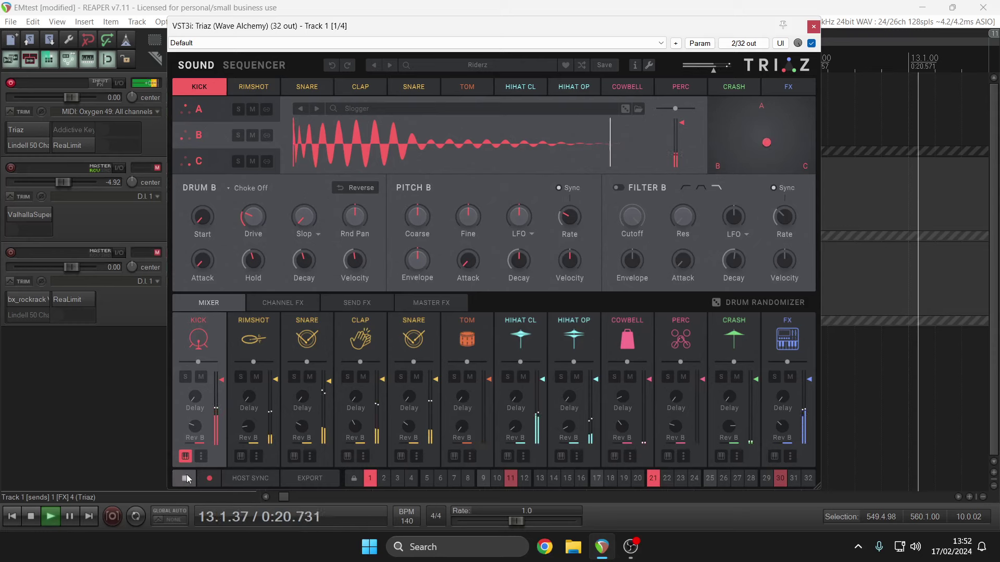
{"action": "left_click", "coordinate": [186, 477]}
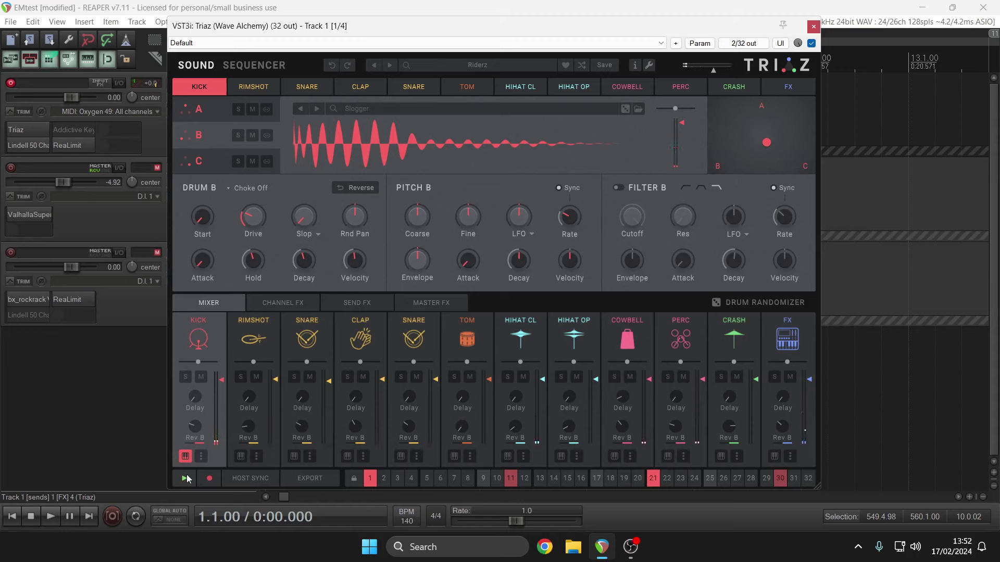
{"action": "left_click", "coordinate": [186, 478]}
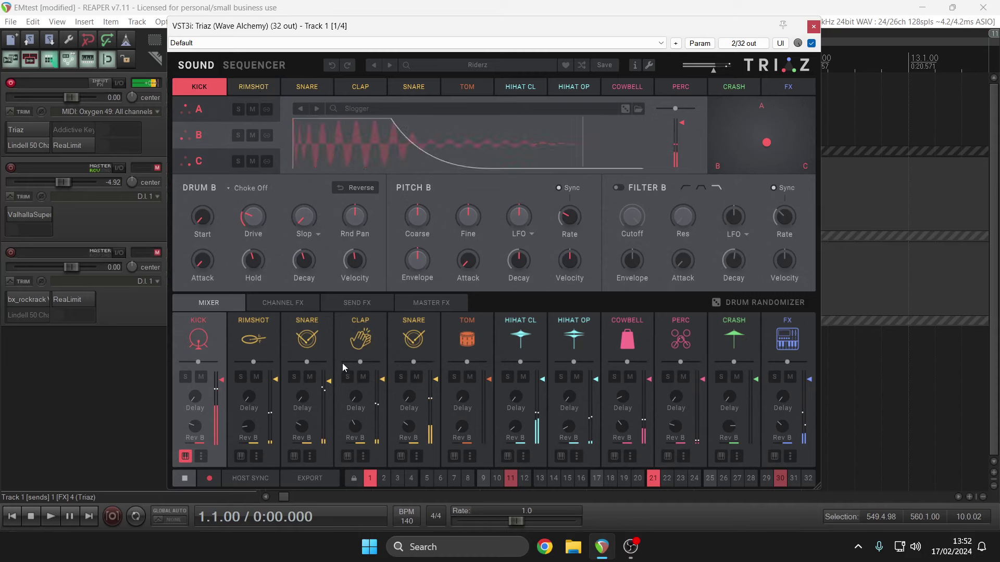
Step: Raise the Rev B sends on both snares, the first to about -10 dB, and the delay sends on the closed and open hi-hats
{"action": "left_click", "coordinate": [303, 428]}
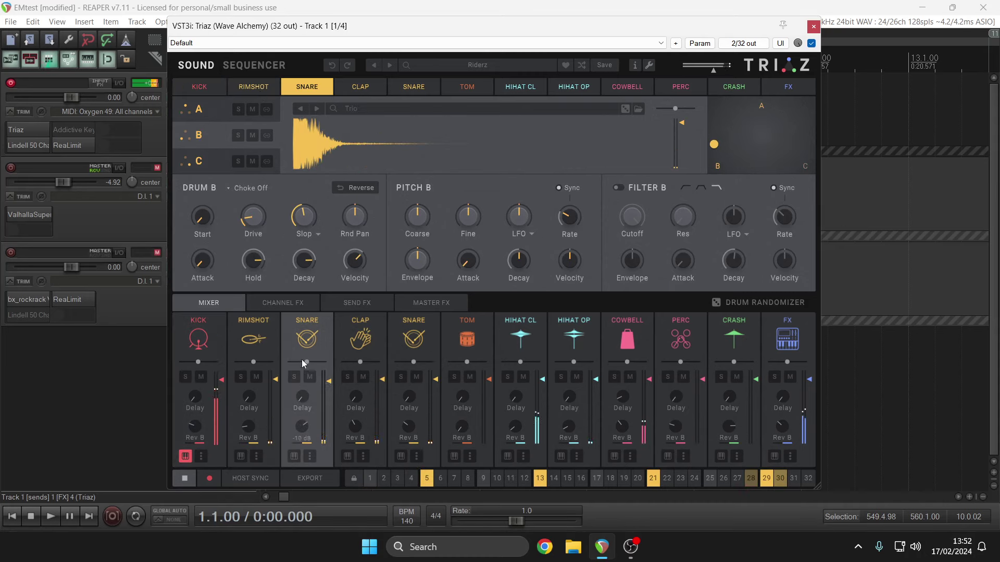
{"action": "left_click", "coordinate": [408, 422]}
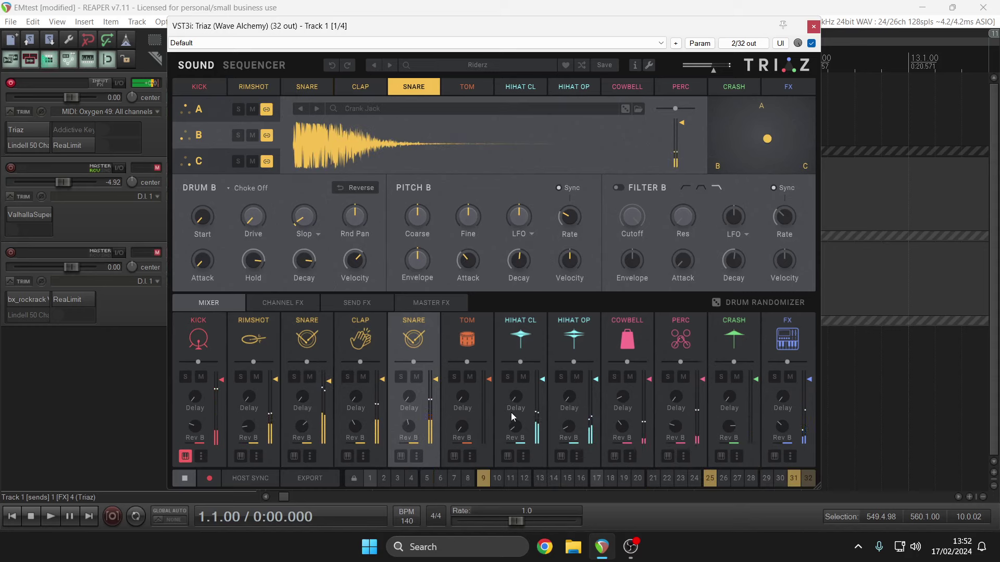
{"action": "left_click", "coordinate": [514, 397]}
{"action": "mouse_move", "coordinate": [520, 302]}
{"action": "left_mouse_down"}
{"action": "mouse_move", "coordinate": [520, 276]}
{"action": "mouse_move", "coordinate": [520, 292]}
{"action": "left_mouse_up"}
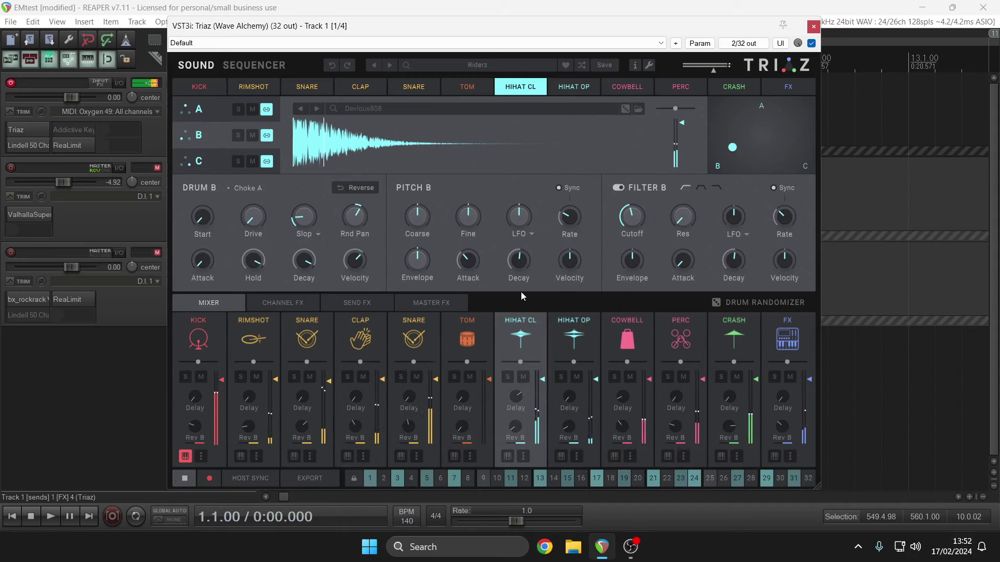
{"action": "left_click", "coordinate": [571, 390]}
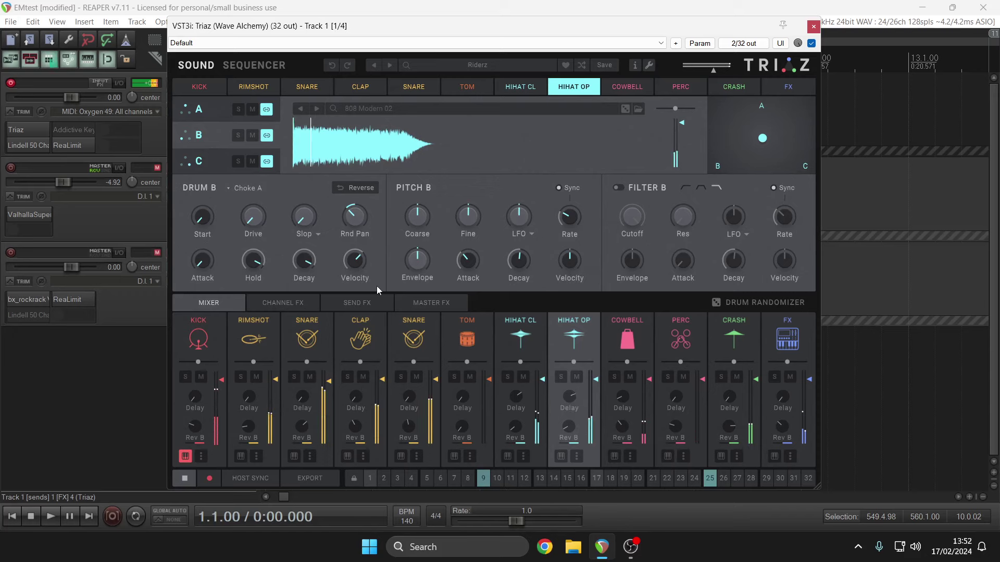
Step: Lower the first snare's coarse pitch and slop, and shorten its decay and hold
{"action": "left_click", "coordinate": [325, 327]}
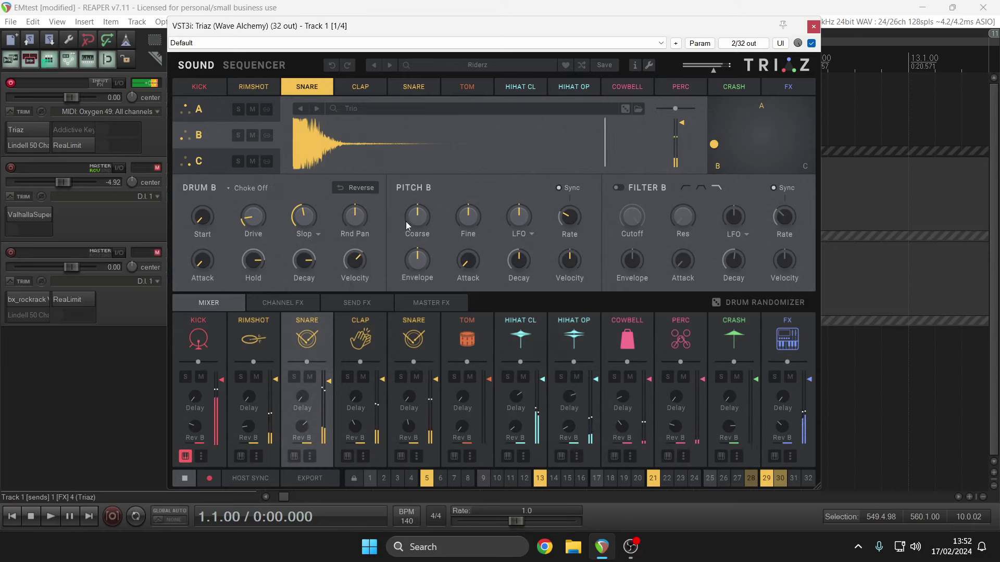
{"action": "left_click_drag", "start_coordinate": [405, 221], "coordinate": [408, 286]}
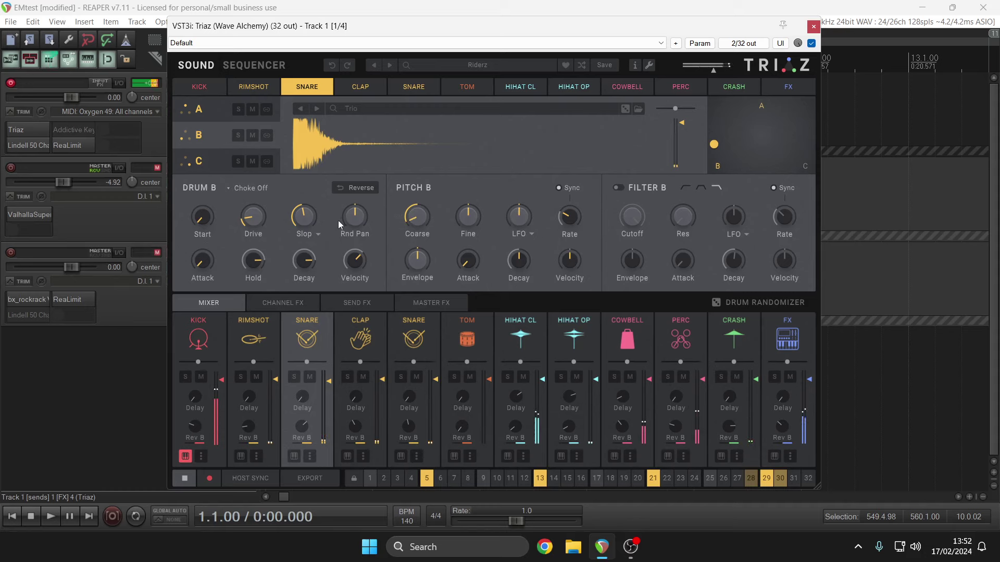
{"action": "left_click_drag", "start_coordinate": [308, 218], "coordinate": [301, 445]}
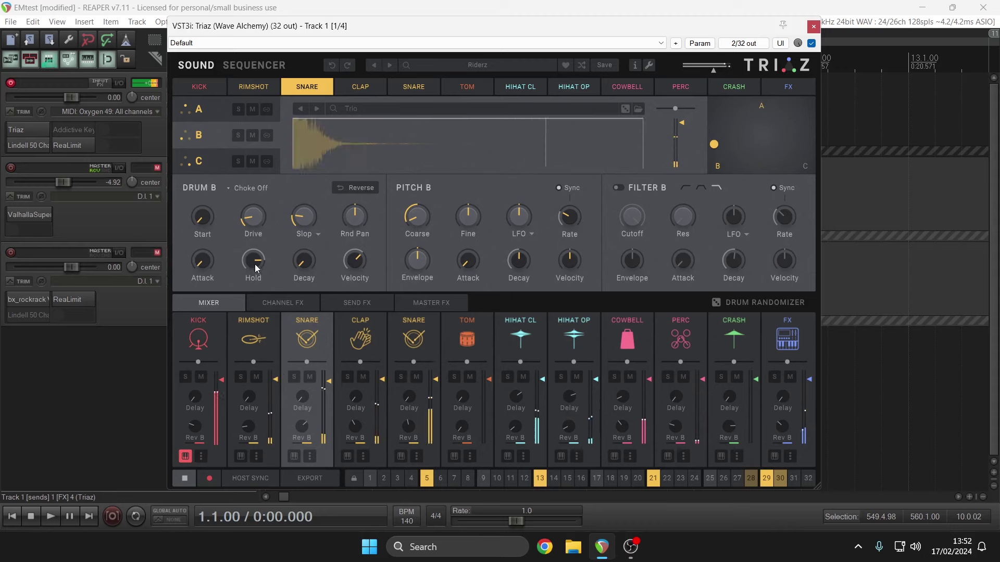
{"action": "left_click_drag", "start_coordinate": [255, 263], "coordinate": [249, 332]}
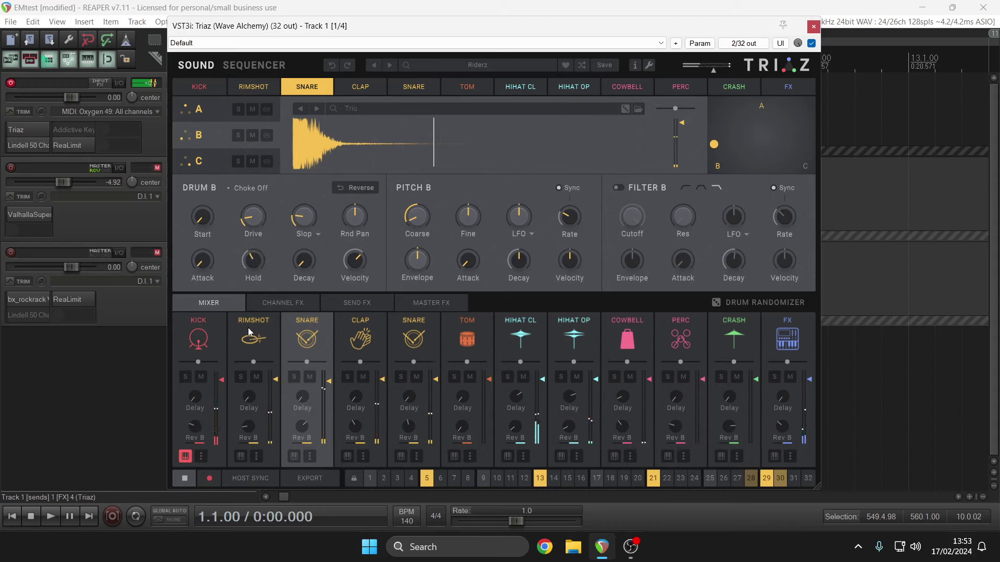
{"action": "left_click_drag", "start_coordinate": [253, 263], "coordinate": [252, 305]}
Step: View the sound settings of the tom, closed hi-hat and cowbell channels in turn
{"action": "left_click", "coordinate": [442, 339]}
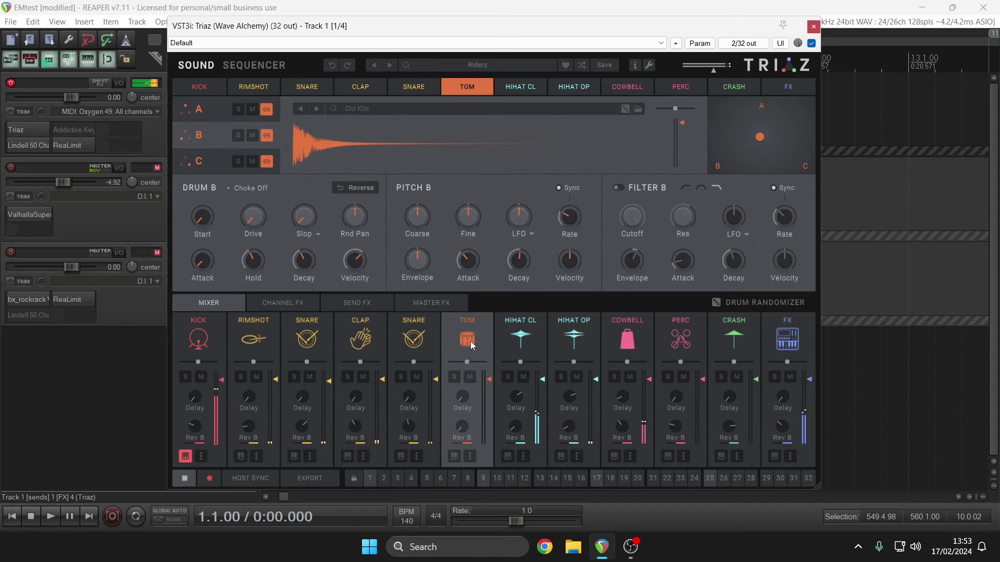
{"action": "left_click", "coordinate": [509, 347]}
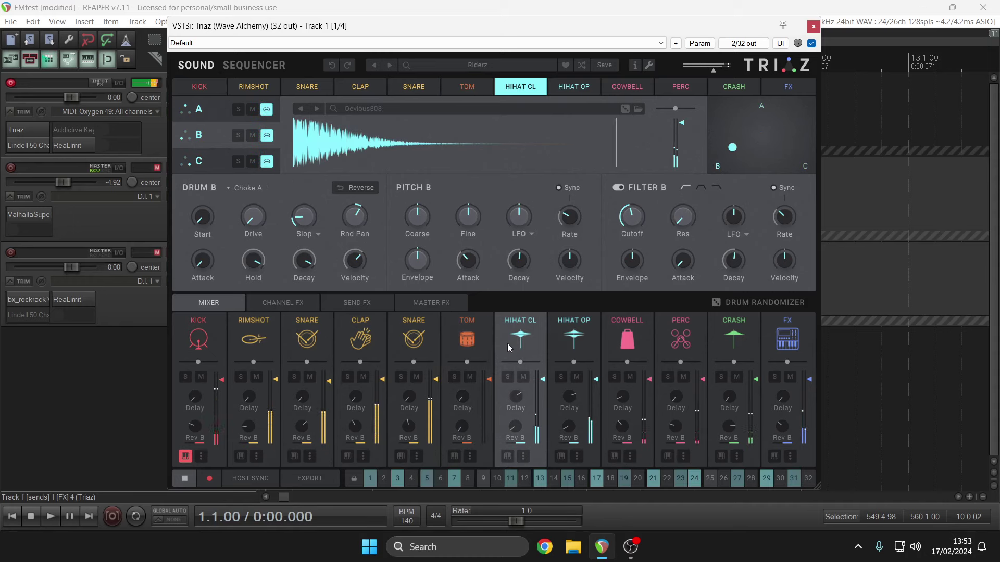
{"action": "left_click", "coordinate": [633, 334]}
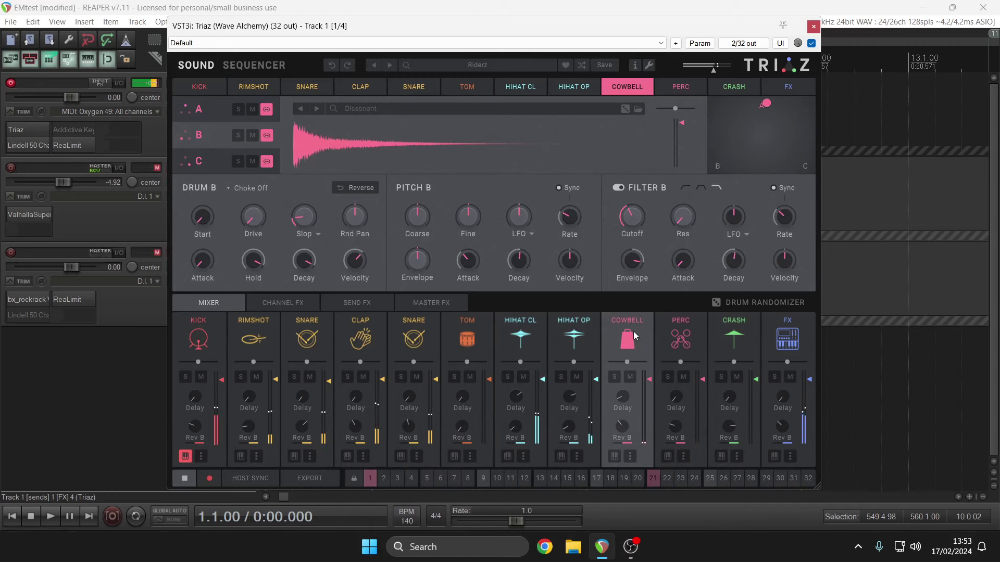
Step: Load the Vinyl Grooves preset from the library and play its pattern in the internal sequencer
{"action": "left_click", "coordinate": [478, 65]}
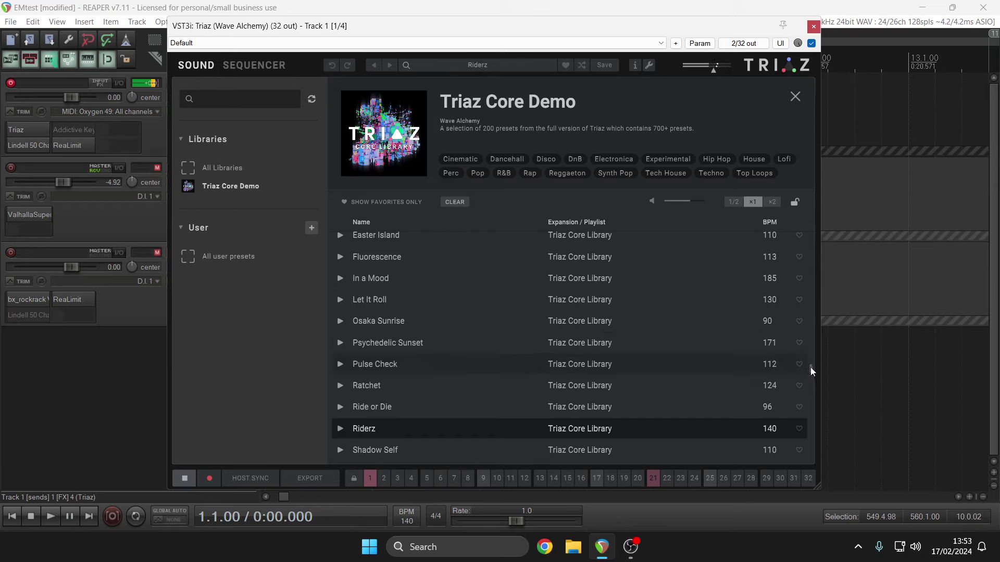
{"action": "left_click_drag", "start_coordinate": [811, 367], "coordinate": [811, 388]}
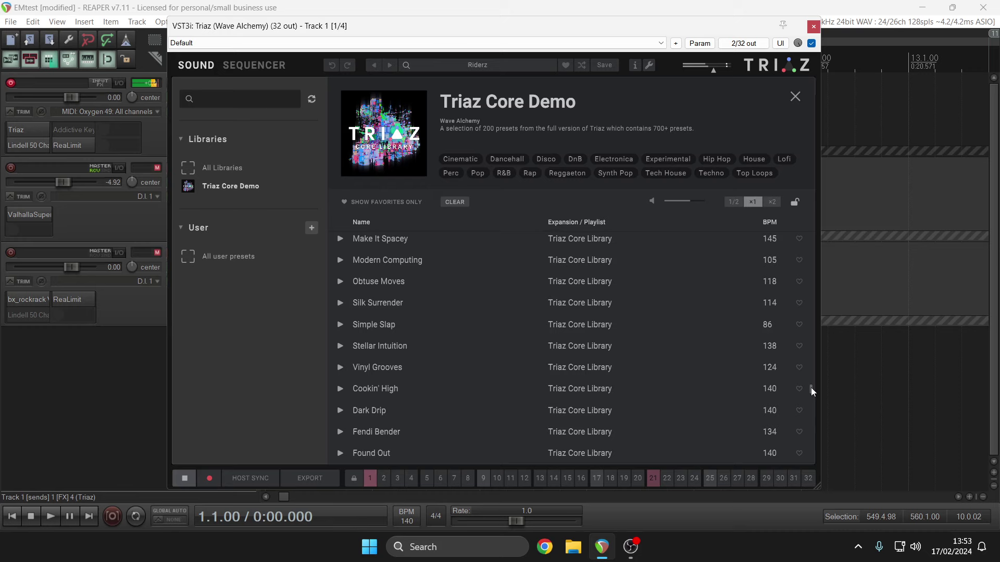
{"action": "left_click", "coordinate": [672, 368]}
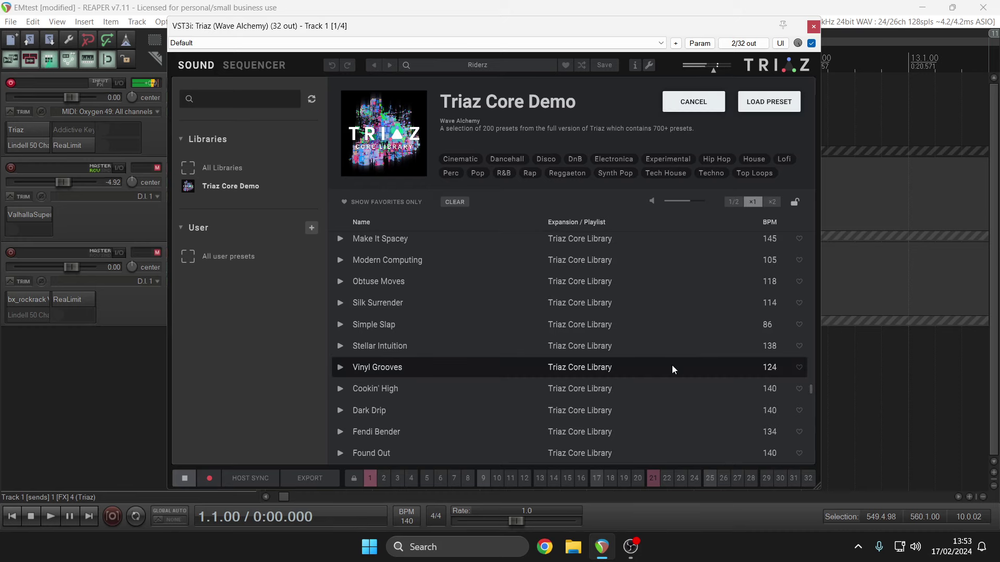
{"action": "left_click", "coordinate": [756, 111]}
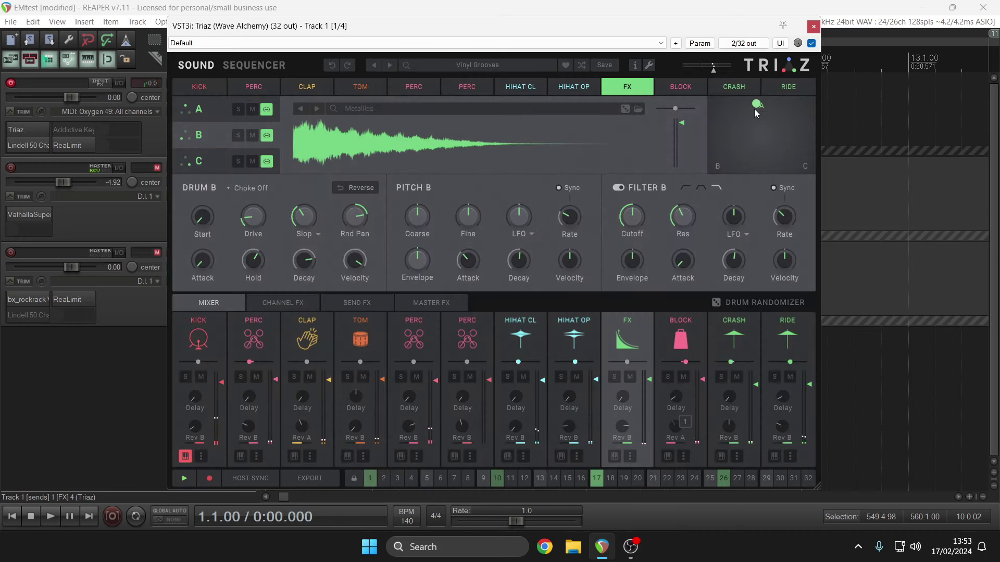
{"action": "left_click", "coordinate": [187, 474]}
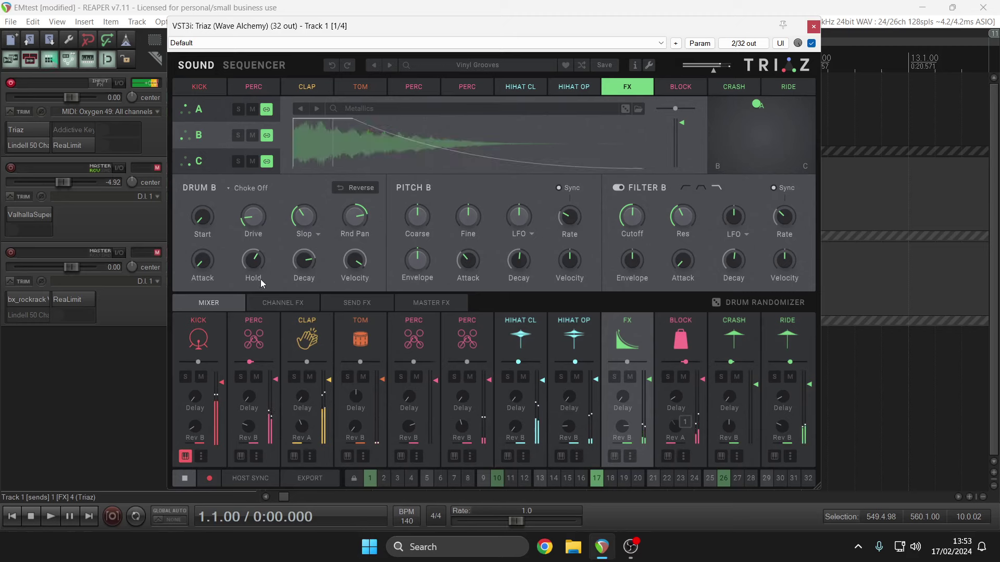
Step: Try Glass Shower as the Reverb B program in the send effects and switch it to M7 Nonlin G
{"action": "left_click", "coordinate": [277, 303]}
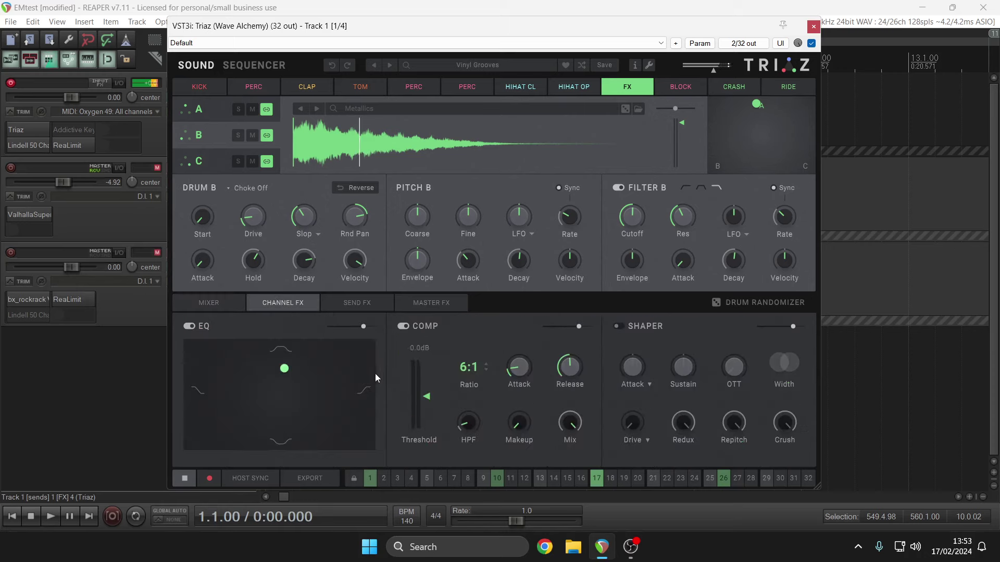
{"action": "left_click", "coordinate": [197, 301]}
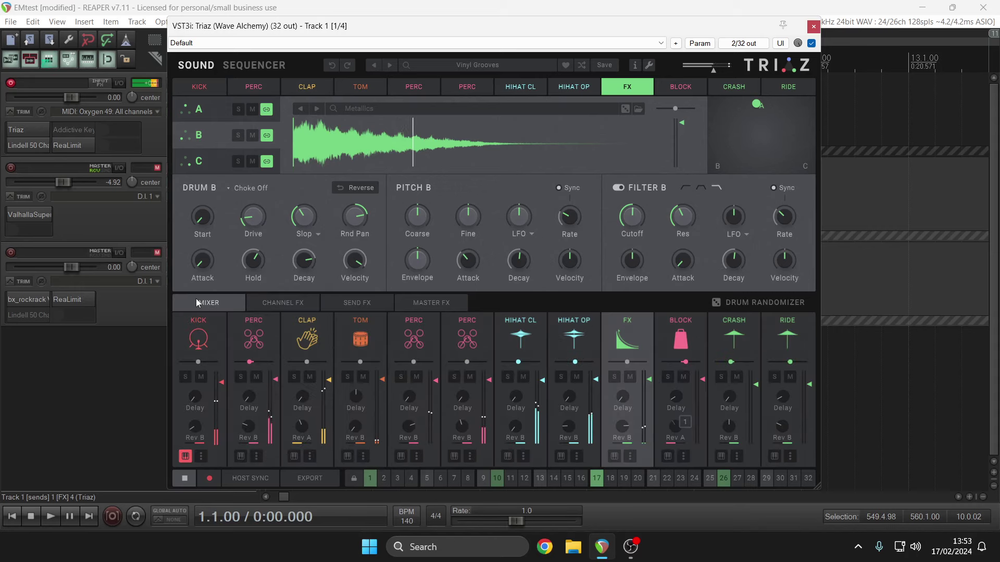
{"action": "left_click", "coordinate": [344, 304]}
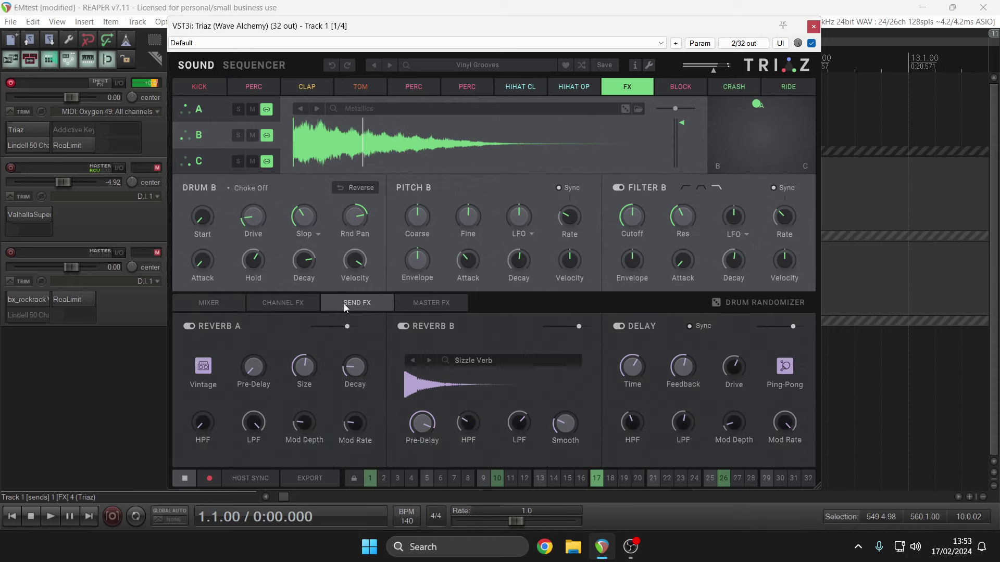
{"action": "left_click", "coordinate": [463, 367]}
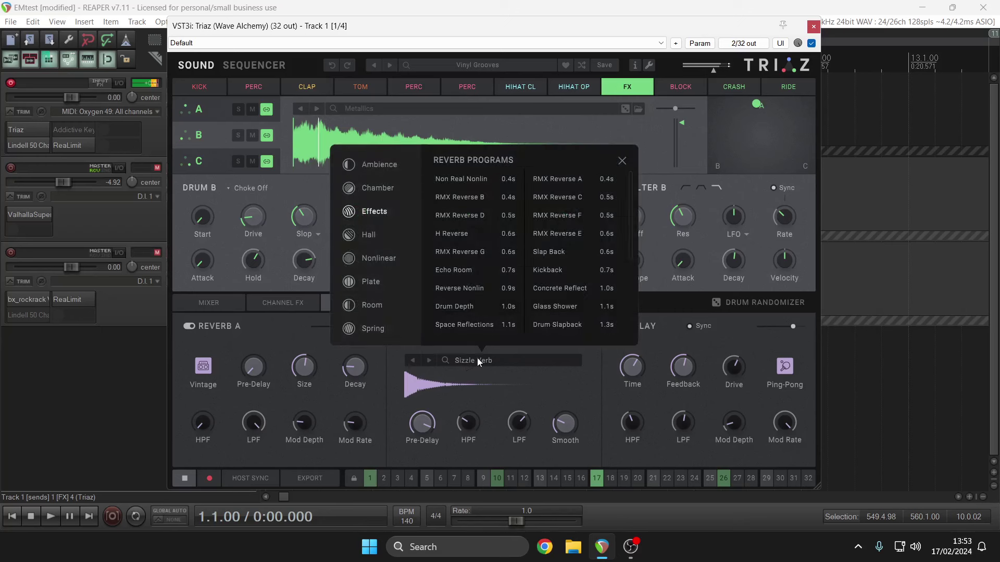
{"action": "left_click", "coordinate": [561, 306]}
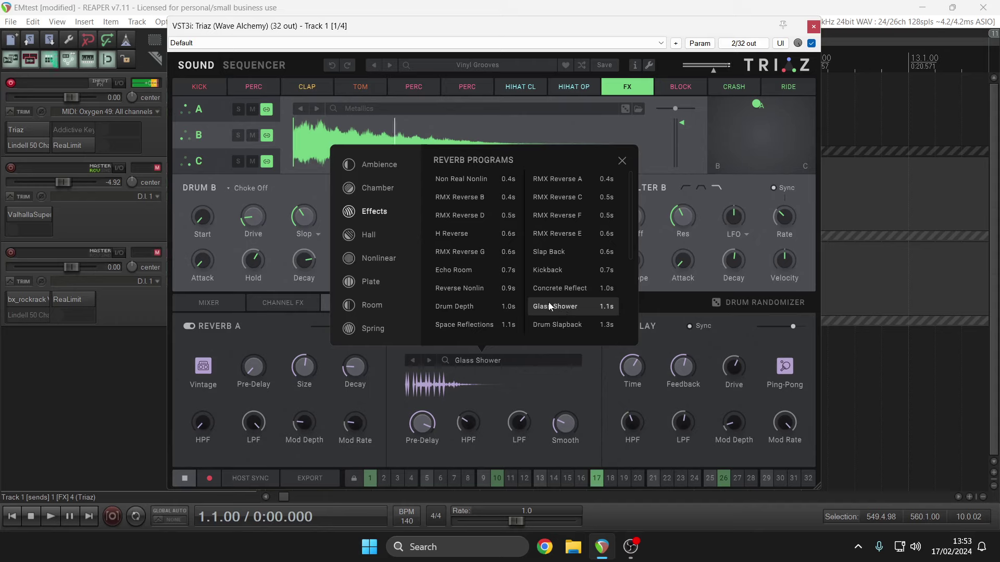
{"action": "left_click", "coordinate": [398, 258]}
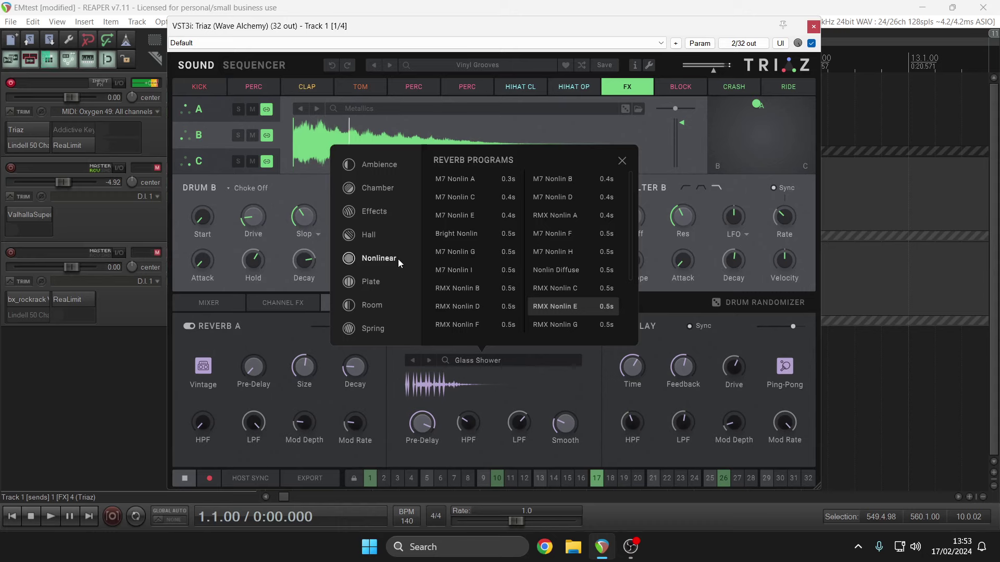
{"action": "left_click", "coordinate": [454, 258]}
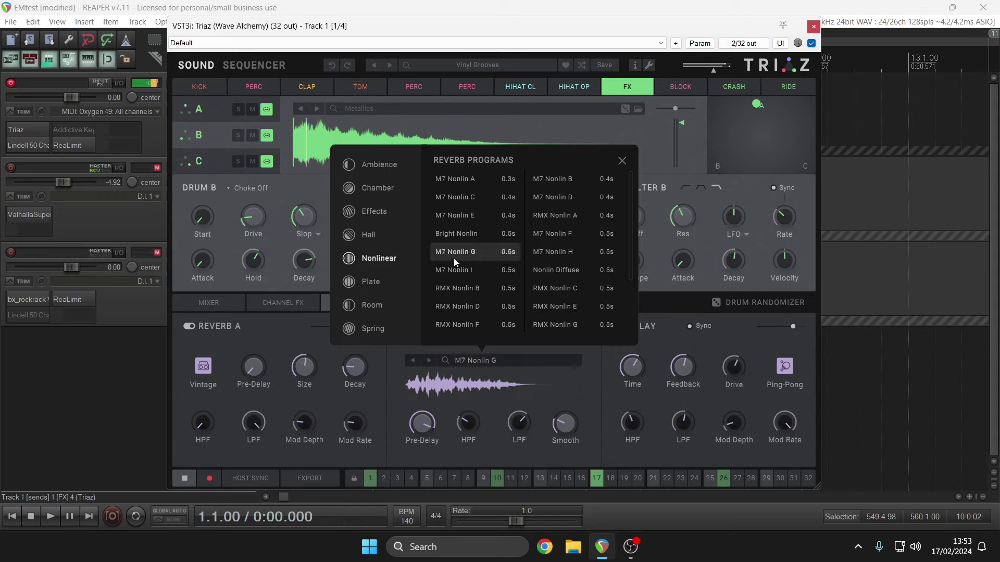
{"action": "left_click", "coordinate": [622, 159]}
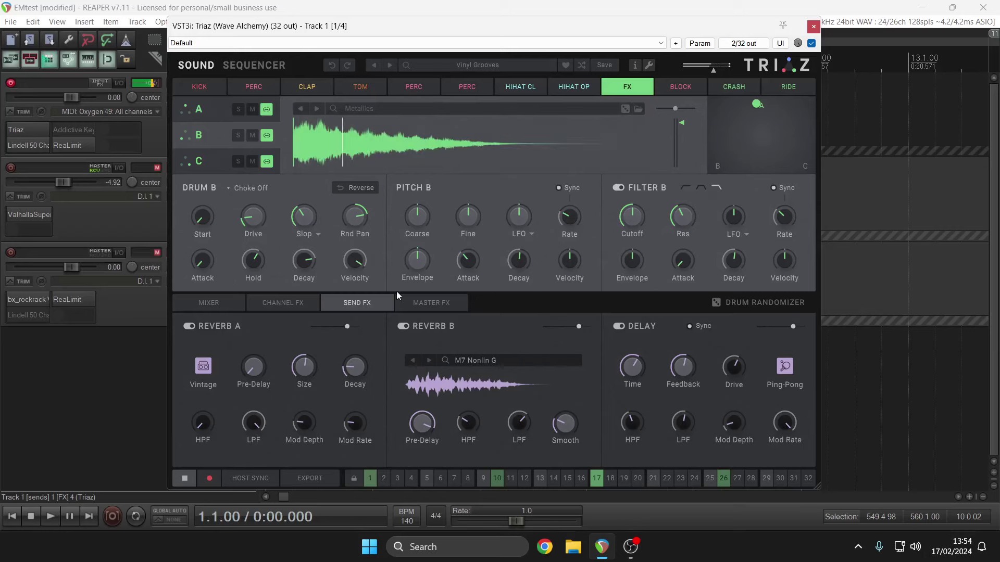
Step: Raise the Rev B sends on the perc channel beside the tom and on the open hi-hat
{"action": "left_click", "coordinate": [198, 308]}
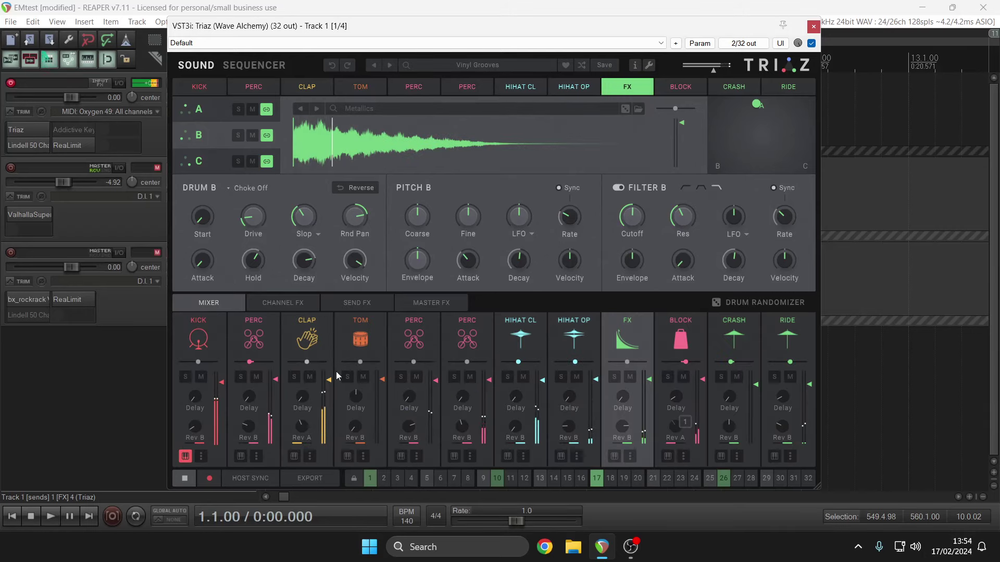
{"action": "left_click", "coordinate": [406, 380]}
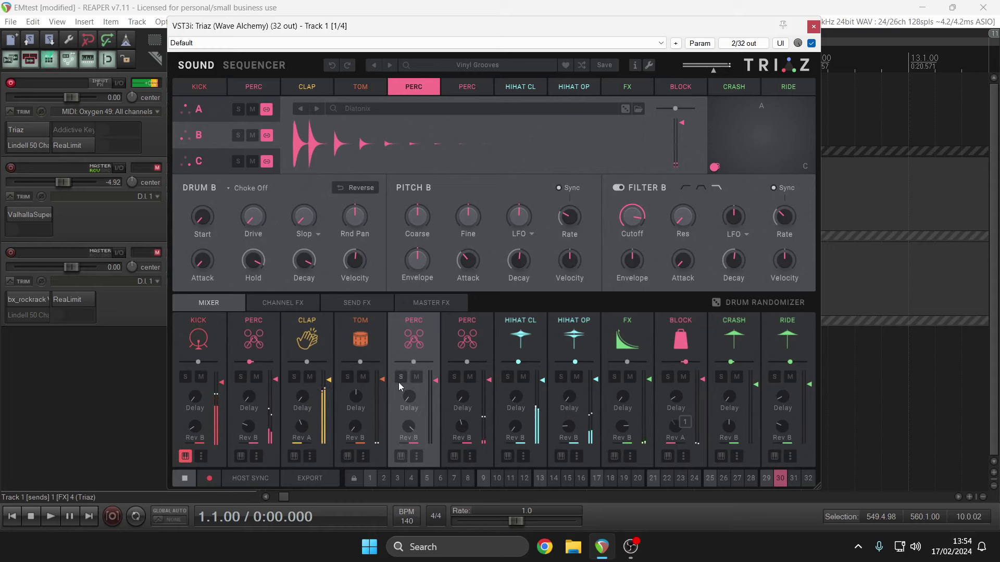
{"action": "left_click", "coordinate": [556, 429]}
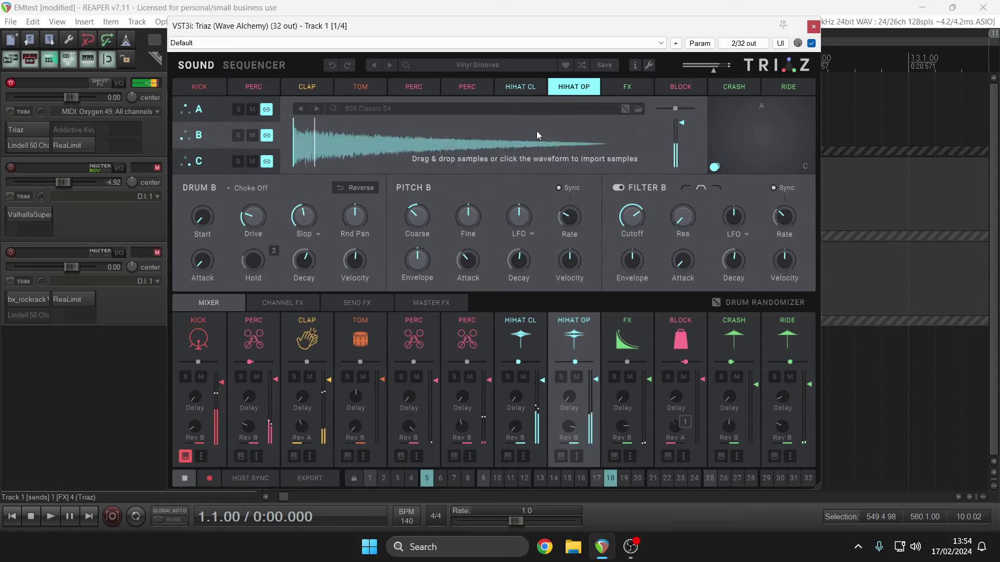
Step: Audition RMX Nonlin F, Nonlin Diffuse, RMX Reverse D, Concrete Reflect and RMX Ambience B for Reverb B, and choose Dense Hall
{"action": "left_click", "coordinate": [359, 300]}
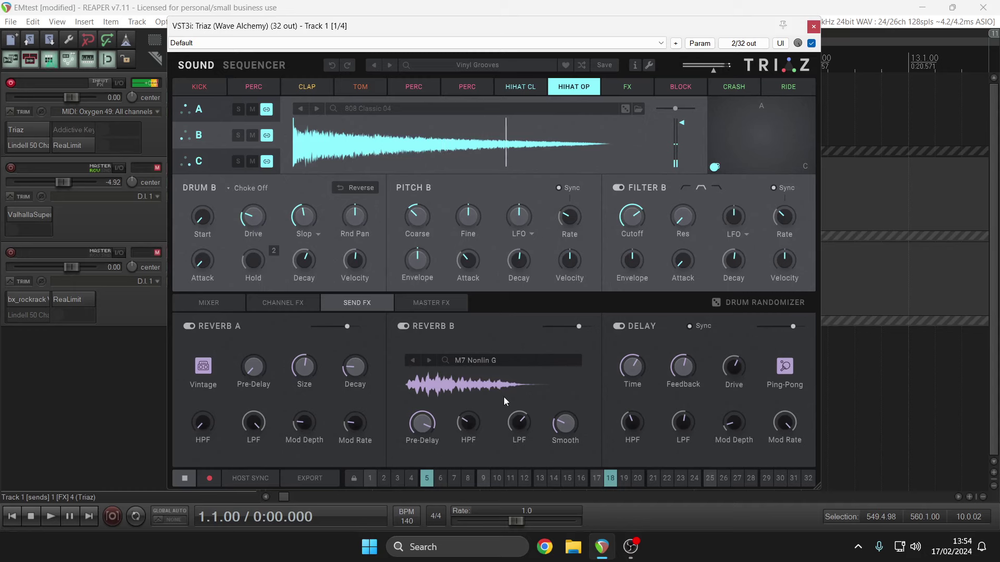
{"action": "left_click", "coordinate": [479, 357]}
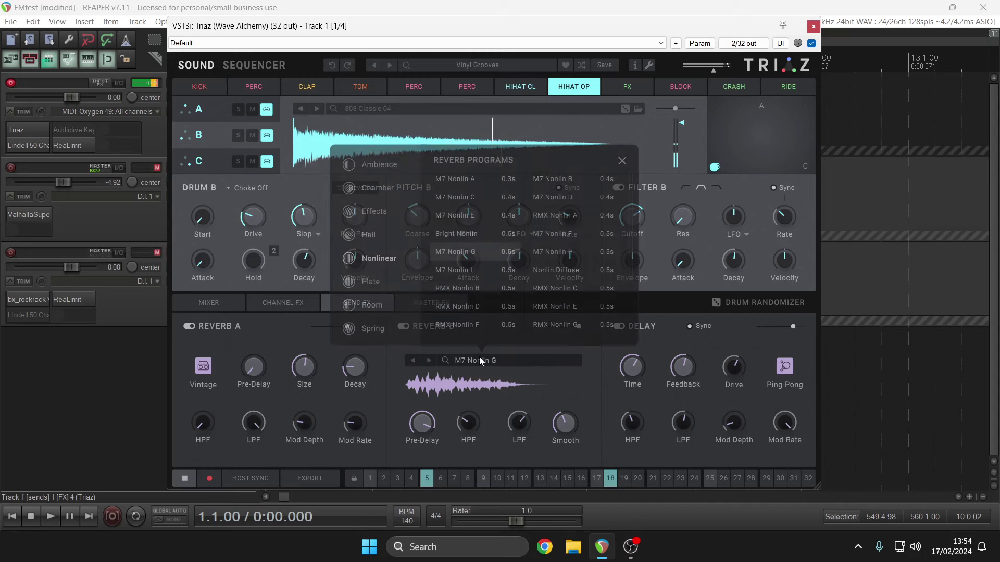
{"action": "left_click", "coordinate": [464, 325]}
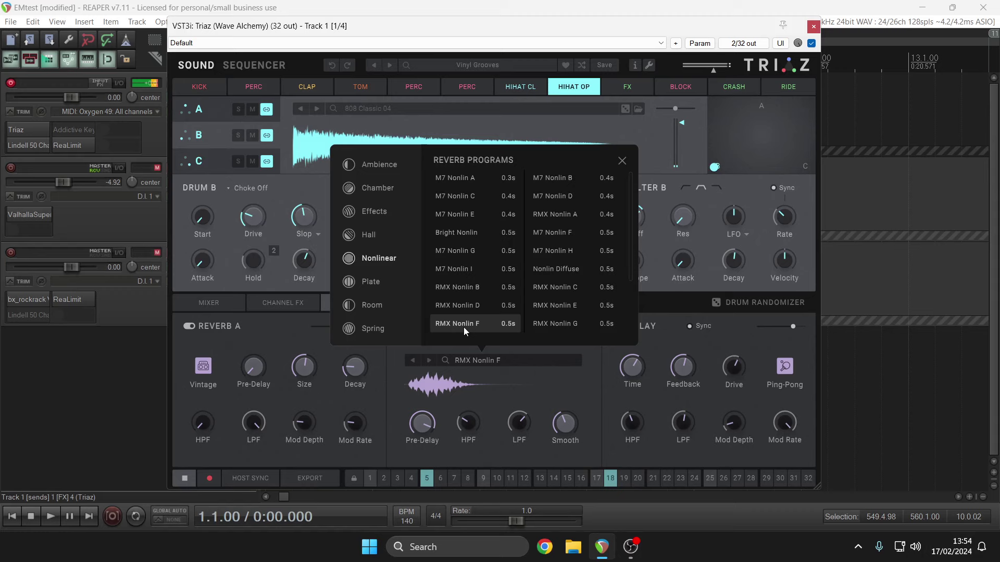
{"action": "left_click", "coordinate": [551, 270]}
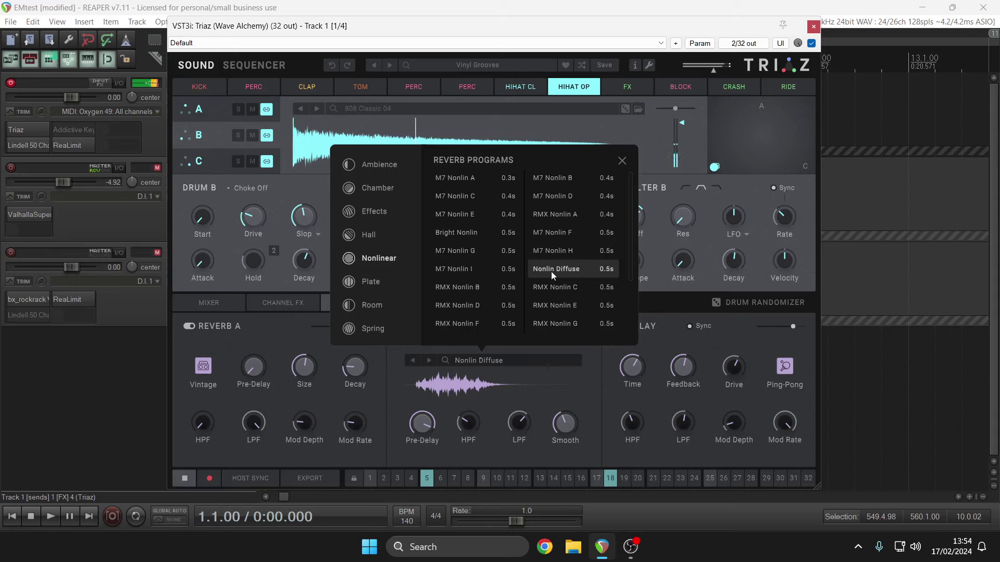
{"action": "left_click", "coordinate": [374, 214]}
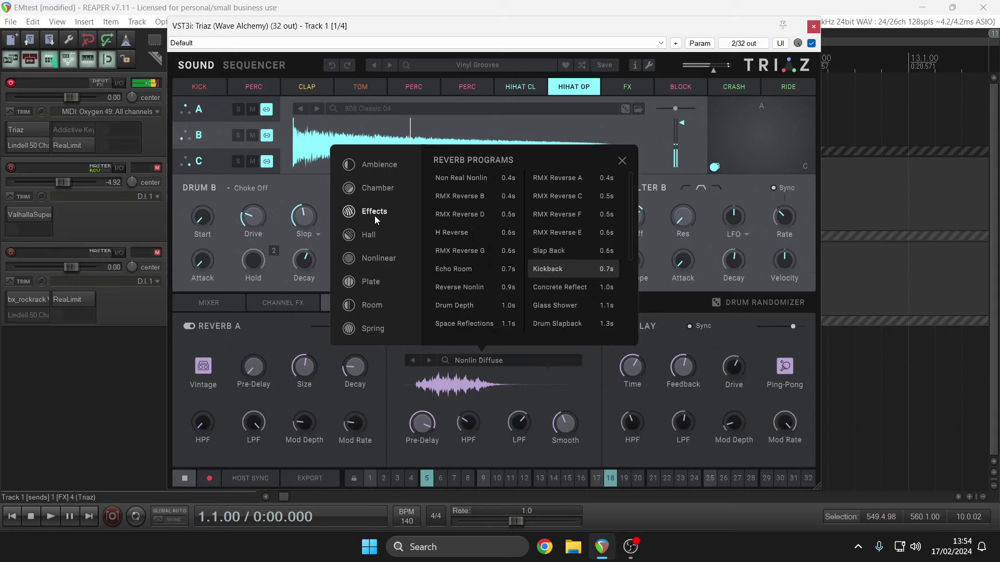
{"action": "left_click", "coordinate": [449, 214]}
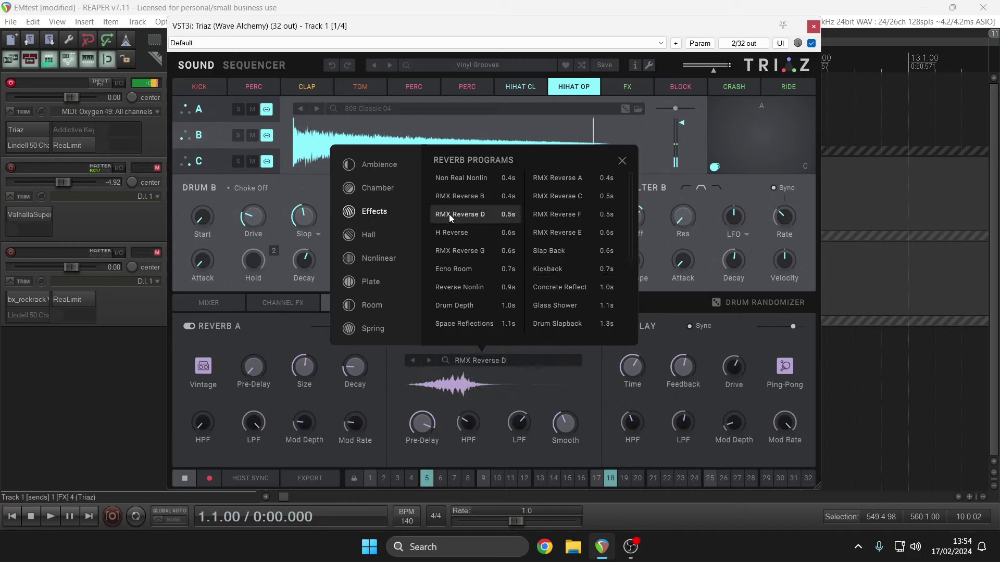
{"action": "left_click", "coordinate": [543, 286]}
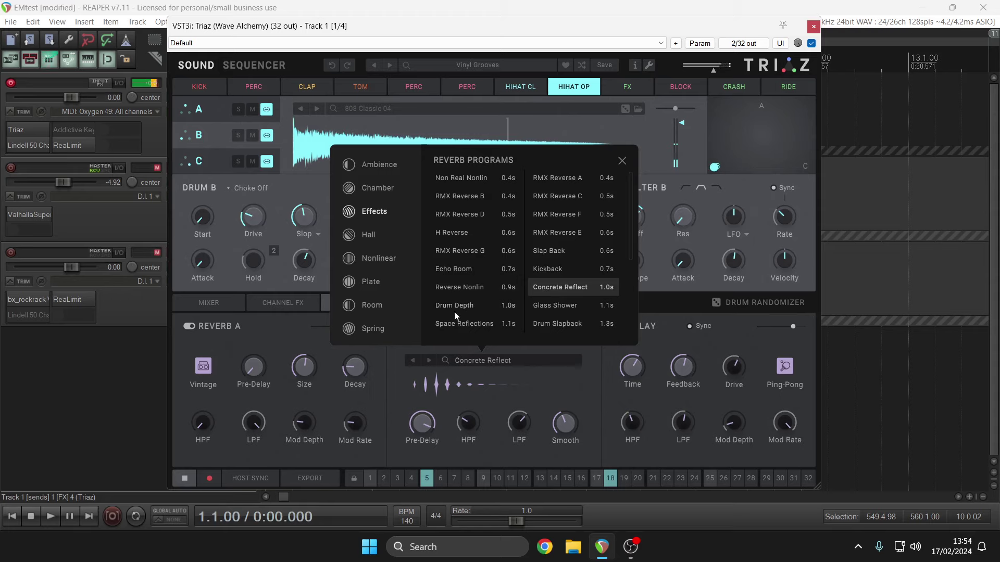
{"action": "left_click", "coordinate": [376, 237]}
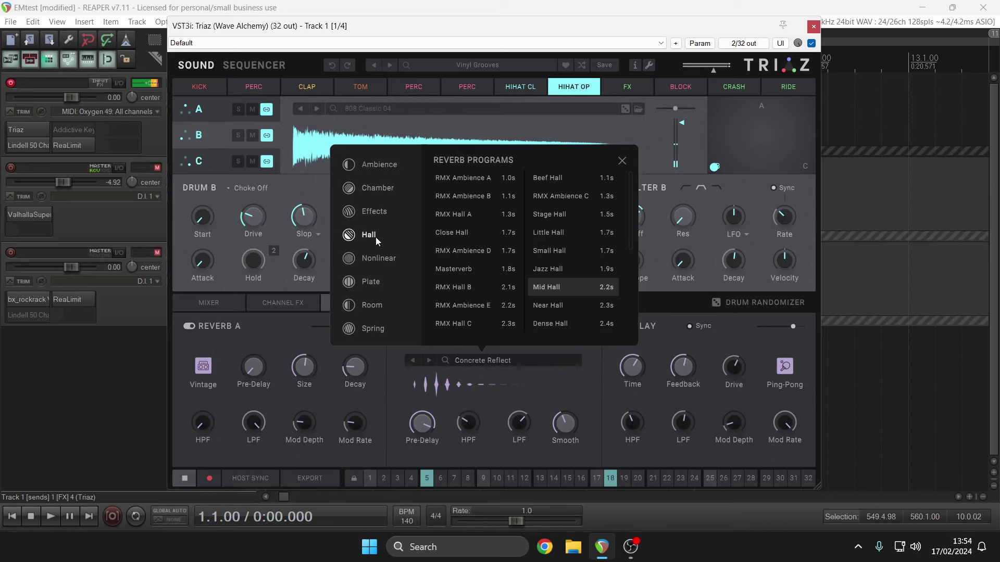
{"action": "left_click", "coordinate": [479, 196]}
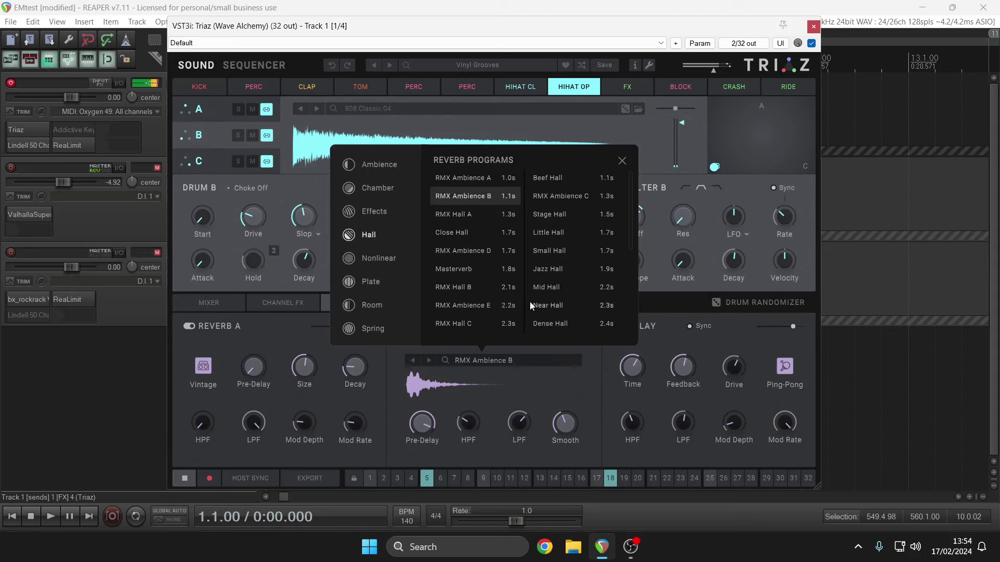
{"action": "left_click", "coordinate": [541, 321]}
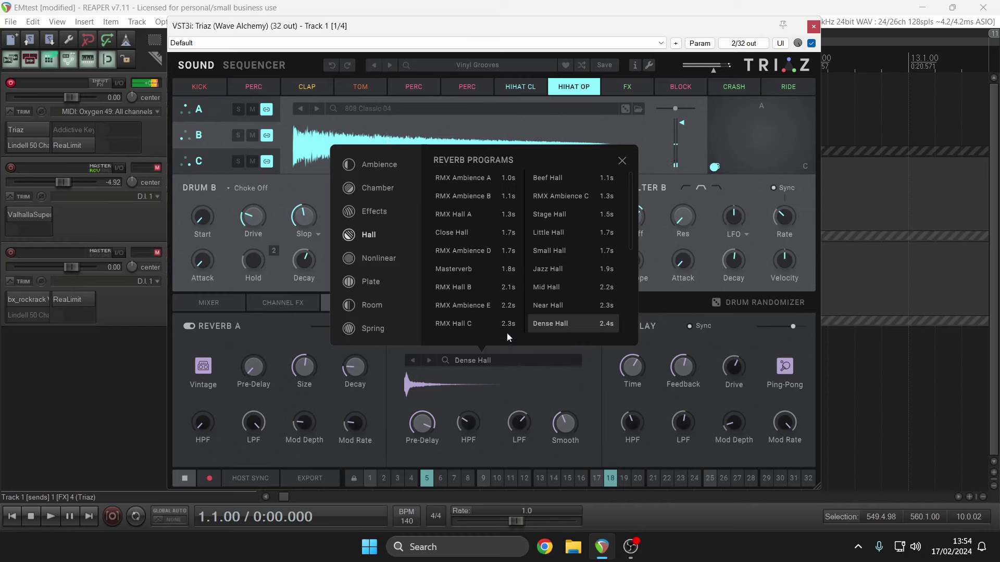
{"action": "left_click", "coordinate": [622, 160]}
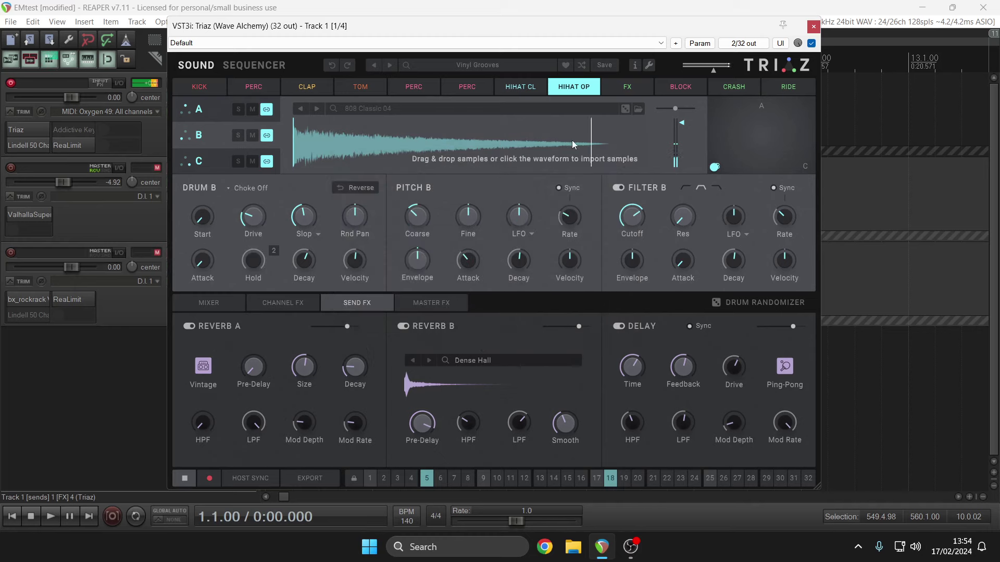
Step: Load the Incoming preset from the library and play its pattern in the internal sequencer
{"action": "left_click", "coordinate": [458, 62]}
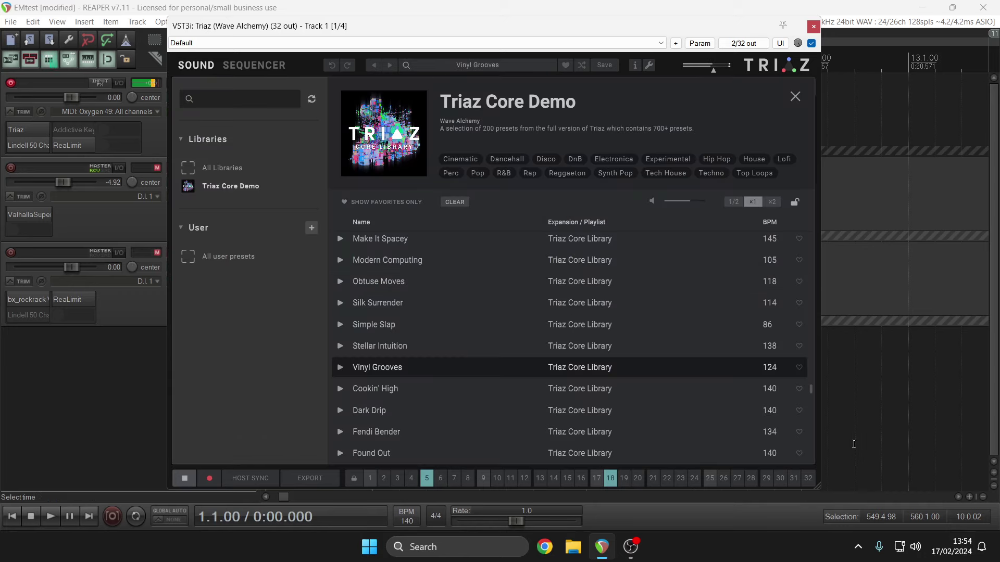
{"action": "left_click_drag", "start_coordinate": [811, 389], "coordinate": [807, 423]}
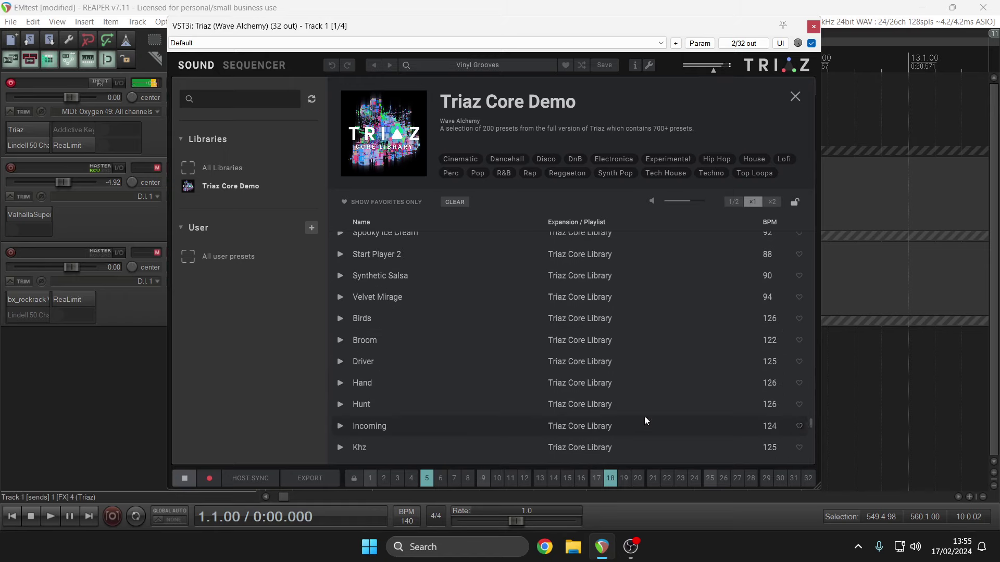
{"action": "left_click", "coordinate": [625, 426]}
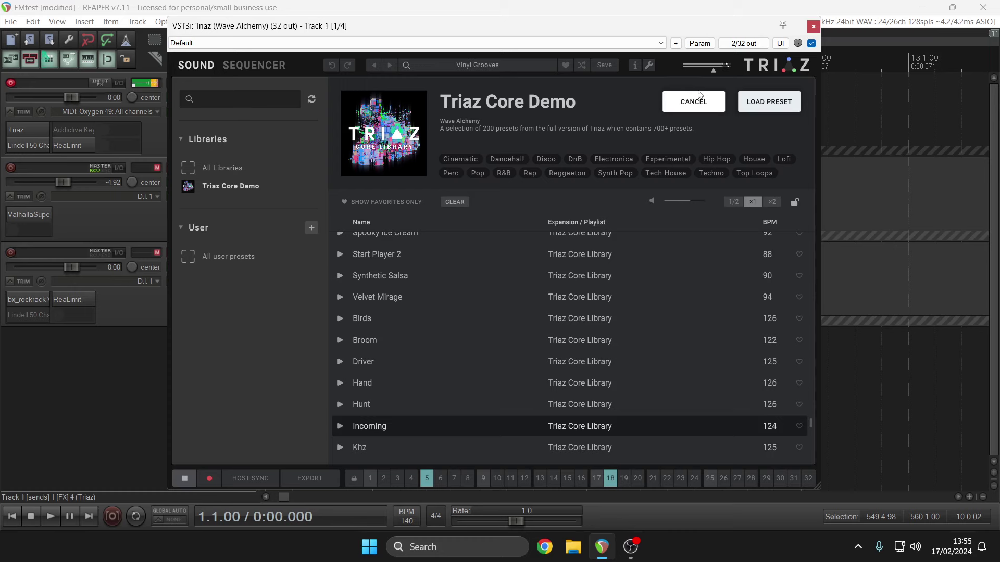
{"action": "left_click", "coordinate": [754, 106]}
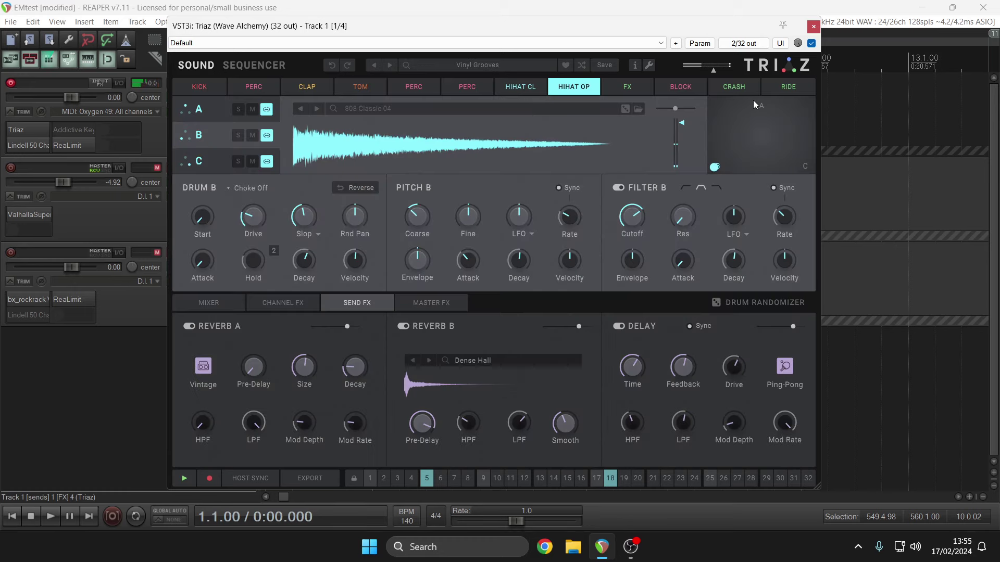
{"action": "left_click", "coordinate": [184, 484]}
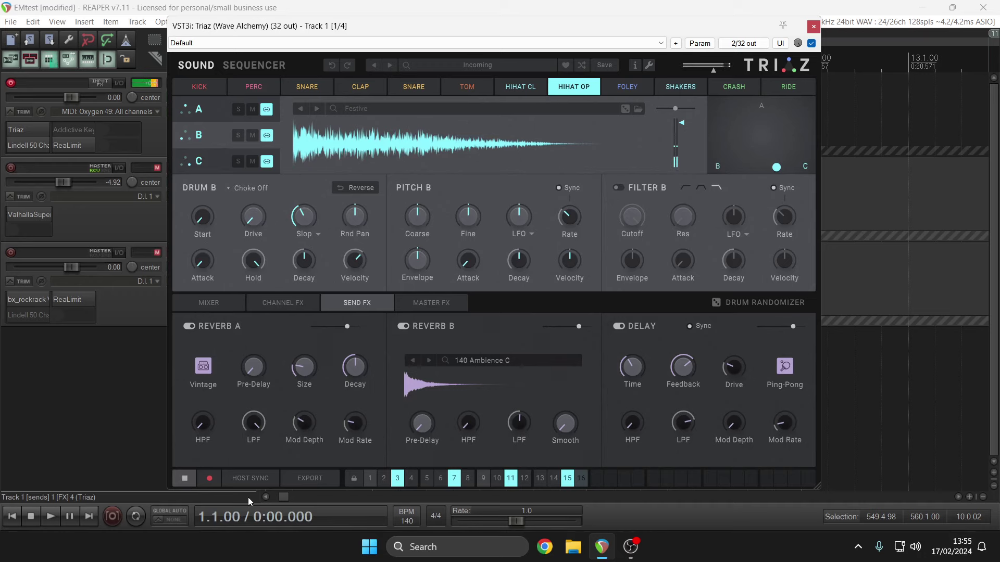
Step: Return to the mixer channels and shorten the kick's decay
{"action": "left_click", "coordinate": [211, 302]}
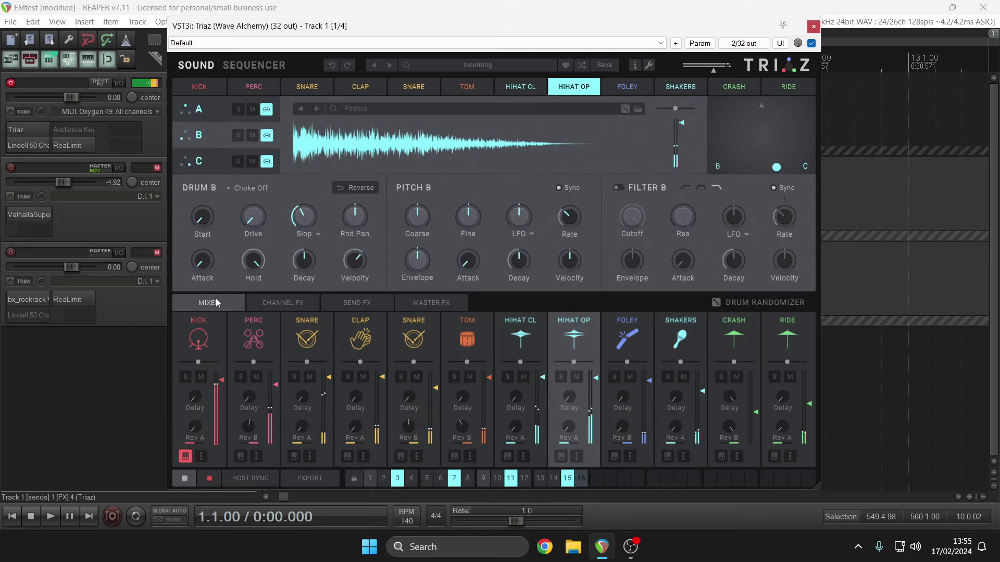
{"action": "left_click", "coordinate": [214, 350]}
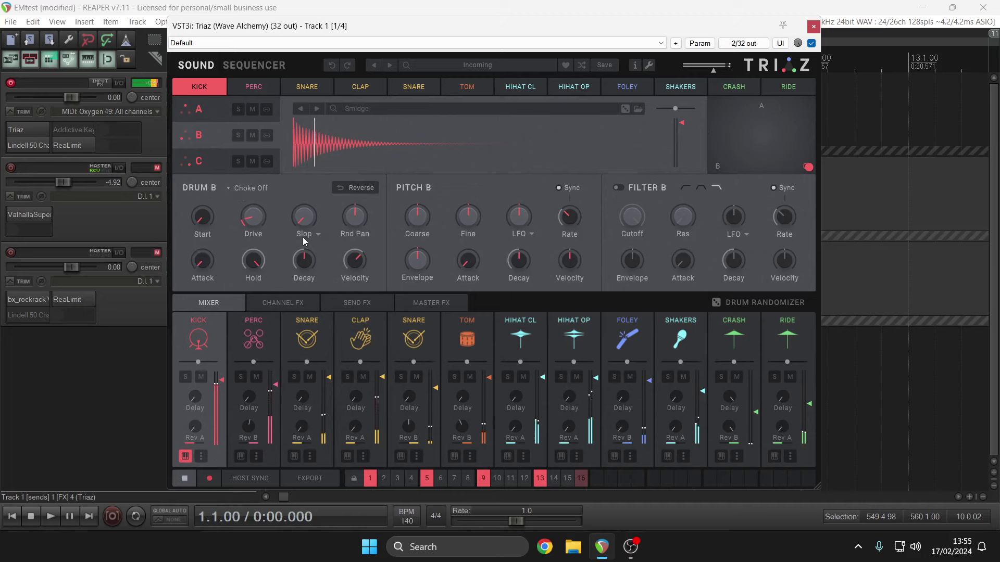
{"action": "left_click_drag", "start_coordinate": [304, 272], "coordinate": [304, 233]}
Step: Lower the kick's volume fader to its minimum and check its remaining signal by soloing and unsoloing the channel
{"action": "left_click", "coordinate": [202, 457]}
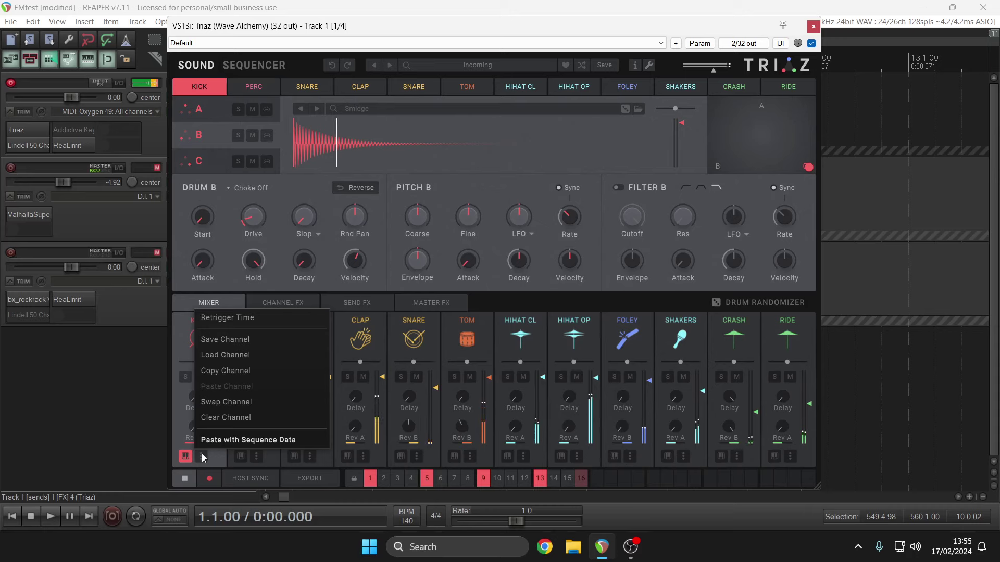
{"action": "left_click", "coordinate": [176, 430]}
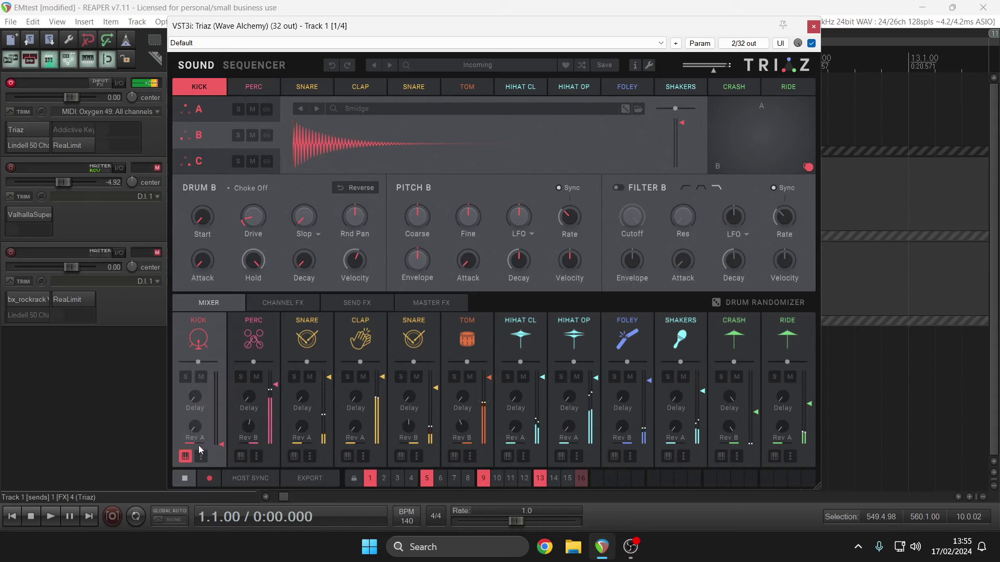
{"action": "left_click", "coordinate": [196, 461]}
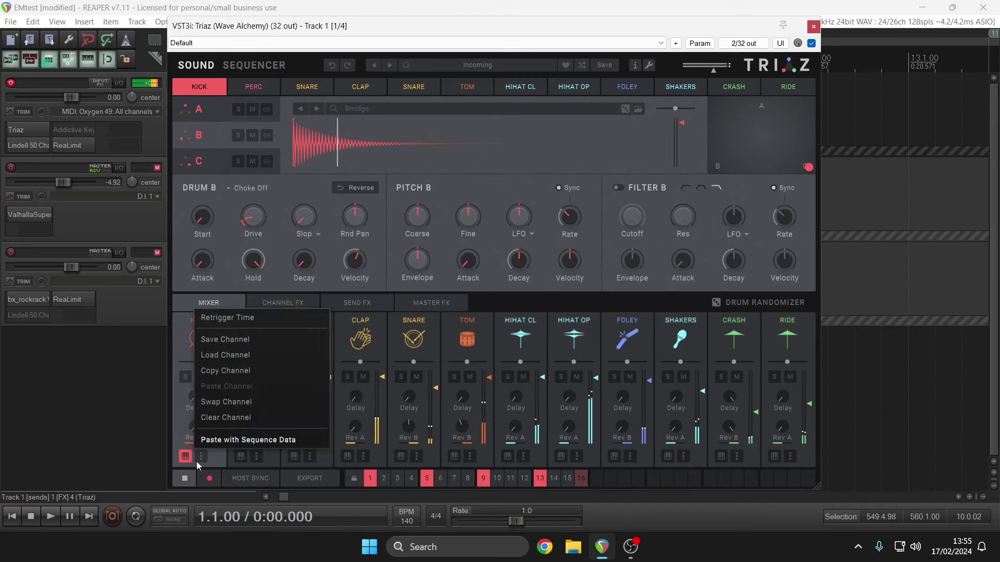
{"action": "left_click", "coordinate": [217, 467]}
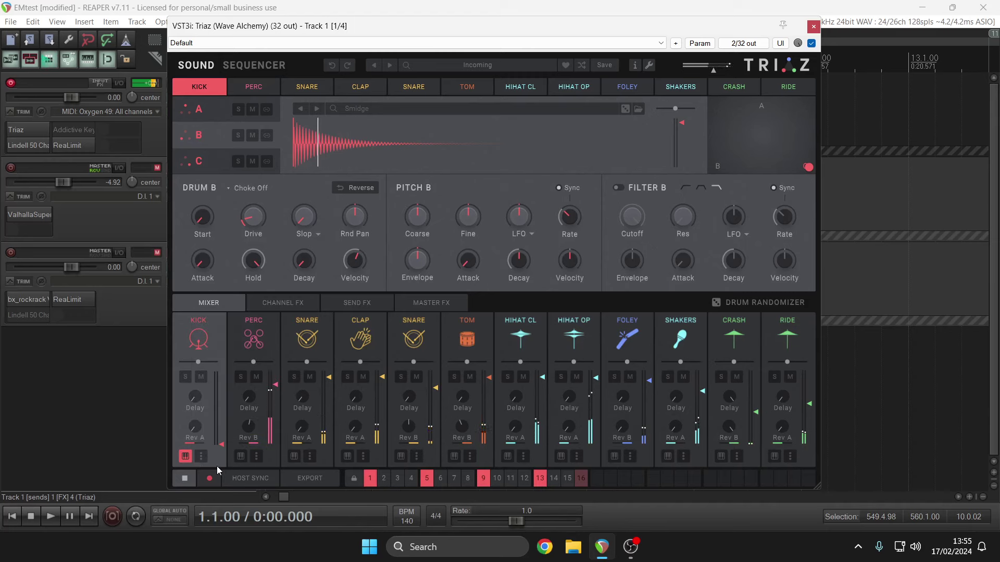
{"action": "left_click", "coordinate": [186, 377]}
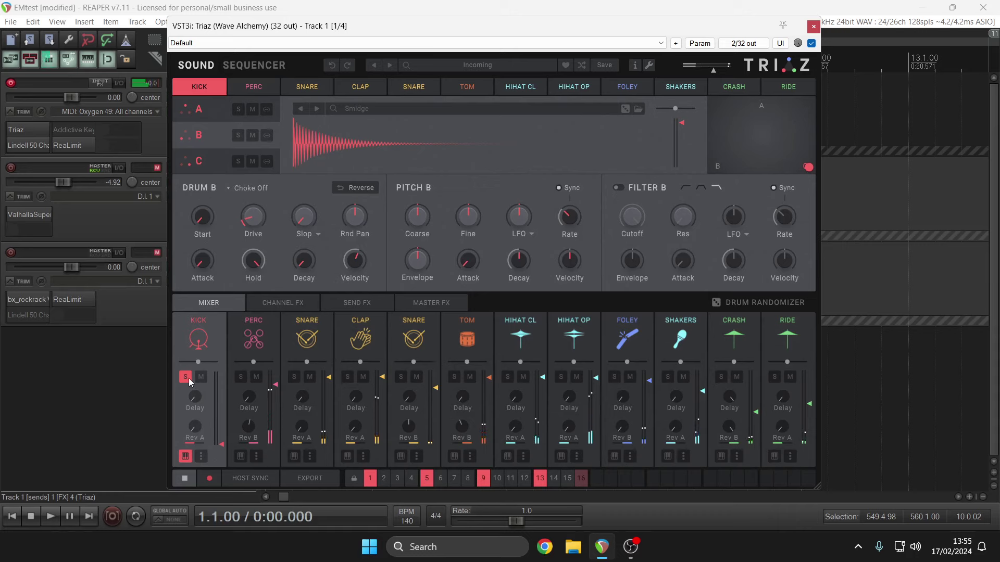
{"action": "left_click", "coordinate": [189, 378]}
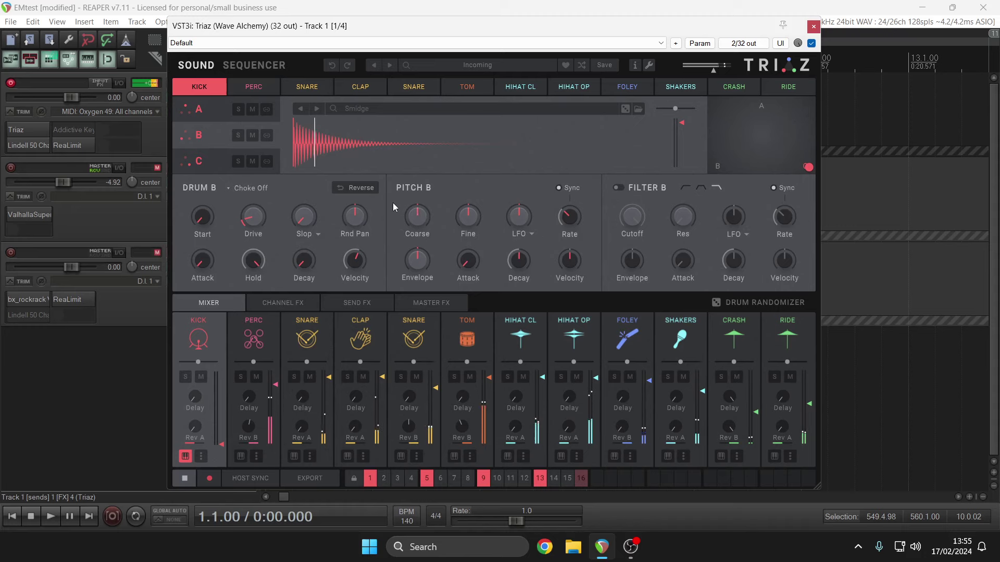
Step: Load the Scream For It preset from the Triaz Core Demo library and play its pattern in the internal sequencer
{"action": "left_click", "coordinate": [490, 67]}
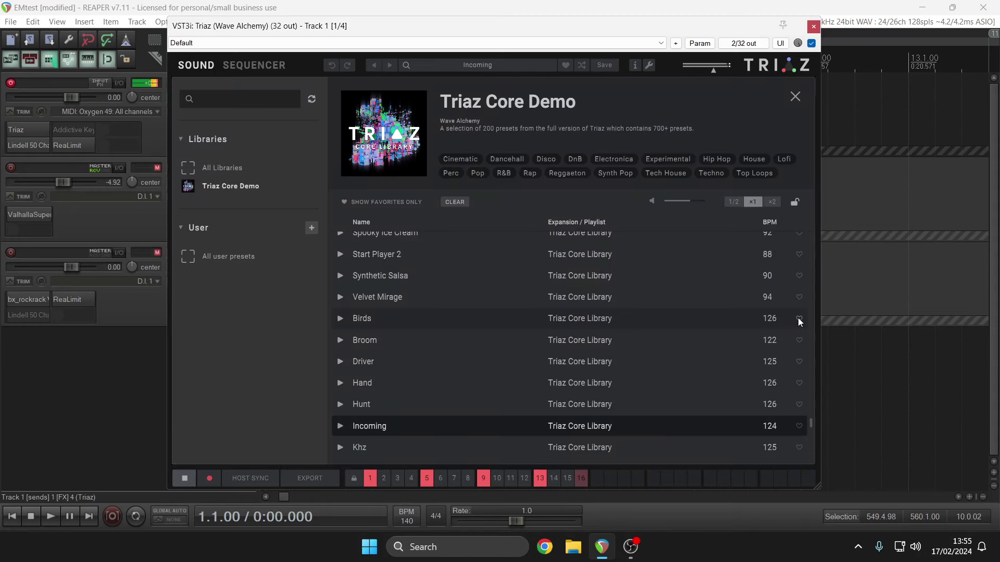
{"action": "left_click_drag", "start_coordinate": [813, 420], "coordinate": [805, 445]}
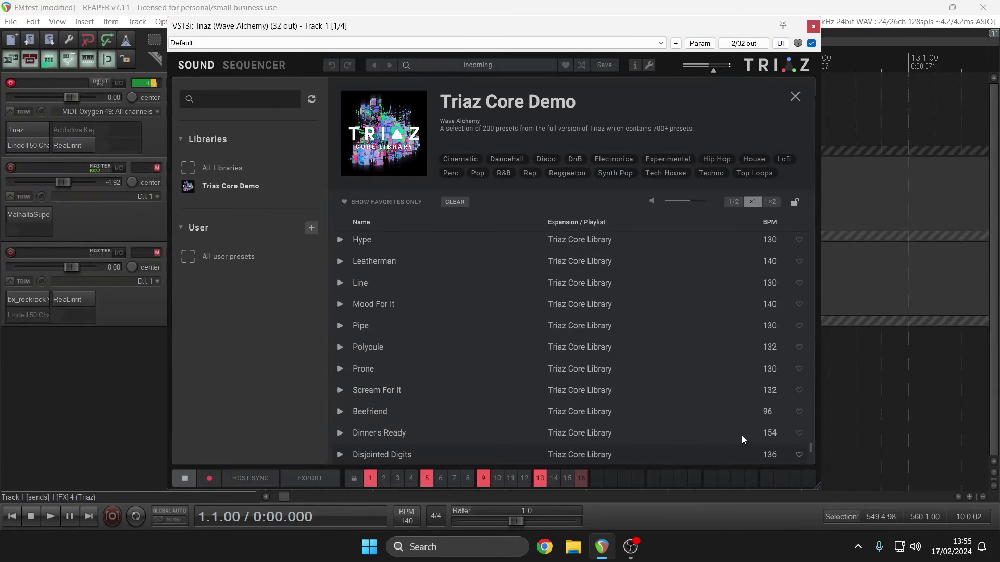
{"action": "left_click", "coordinate": [445, 395]}
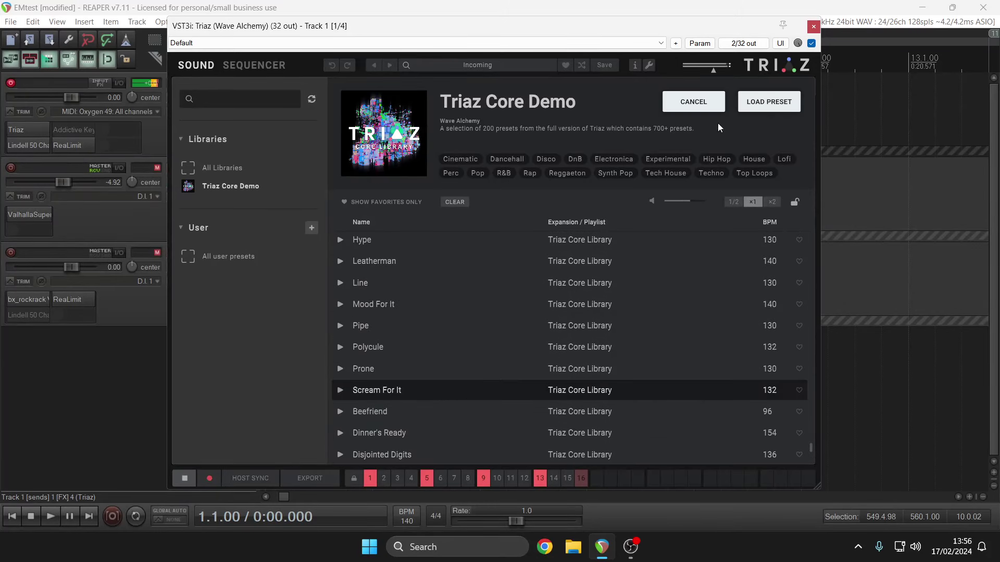
{"action": "left_click", "coordinate": [757, 102]}
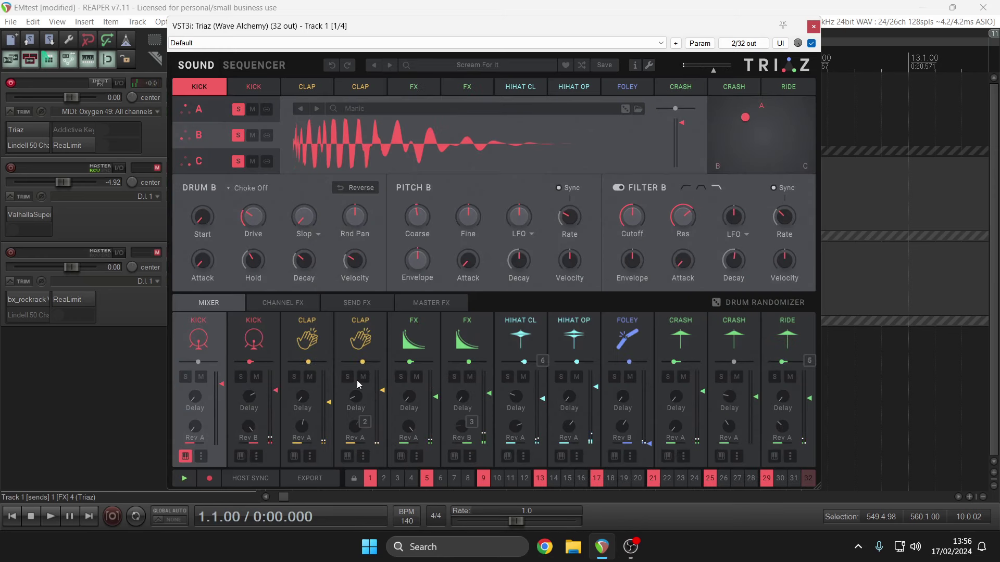
{"action": "mouse_move", "coordinate": [187, 489]}
{"action": "left_mouse_down"}
{"action": "mouse_move", "coordinate": [182, 477]}
{"action": "mouse_move", "coordinate": [185, 490]}
{"action": "left_mouse_up"}
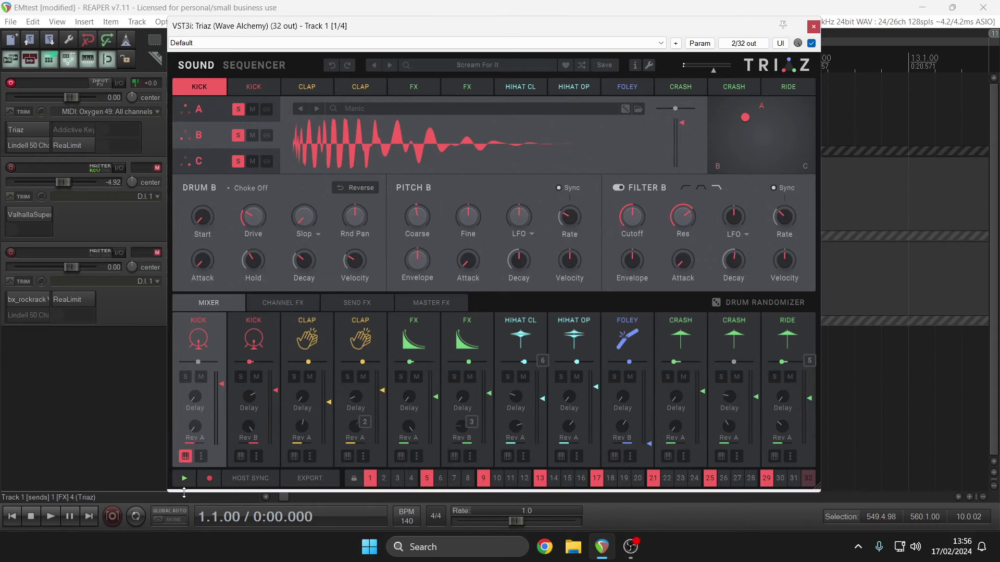
{"action": "left_click", "coordinate": [183, 479]}
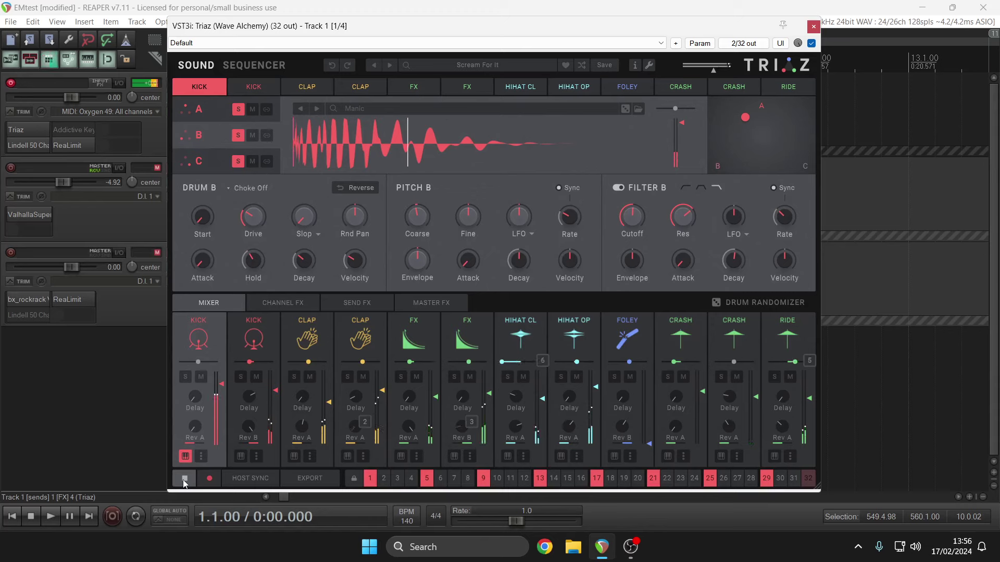
Step: Reblend the A, B and C layers on the XY pad, moving the open hi-hat toward A and the kick to the A-B edge
{"action": "left_click", "coordinate": [541, 360]}
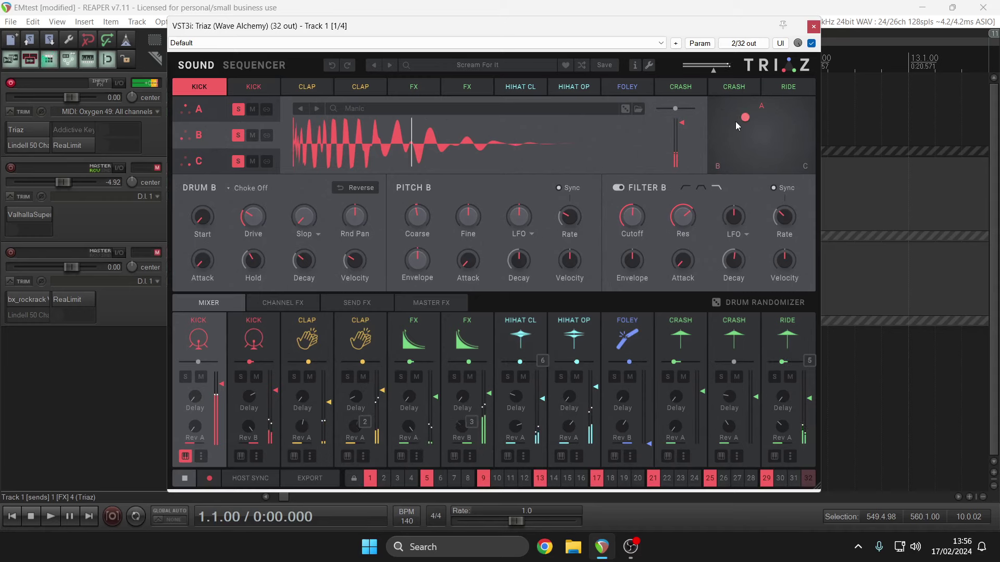
{"action": "left_click_drag", "start_coordinate": [744, 119], "coordinate": [706, 207]}
{"action": "left_click", "coordinate": [778, 102]}
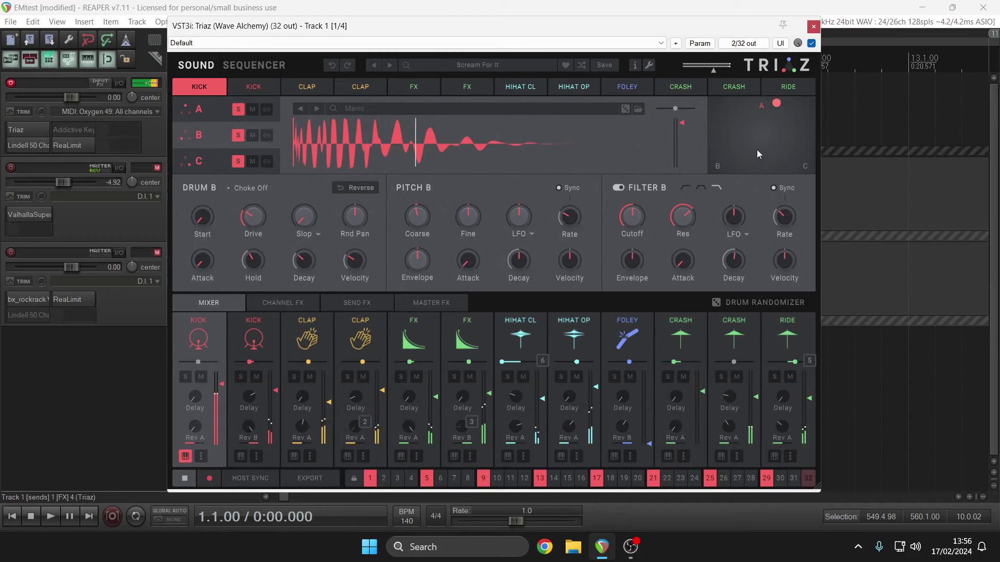
{"action": "left_click_drag", "start_coordinate": [776, 103], "coordinate": [821, 214]}
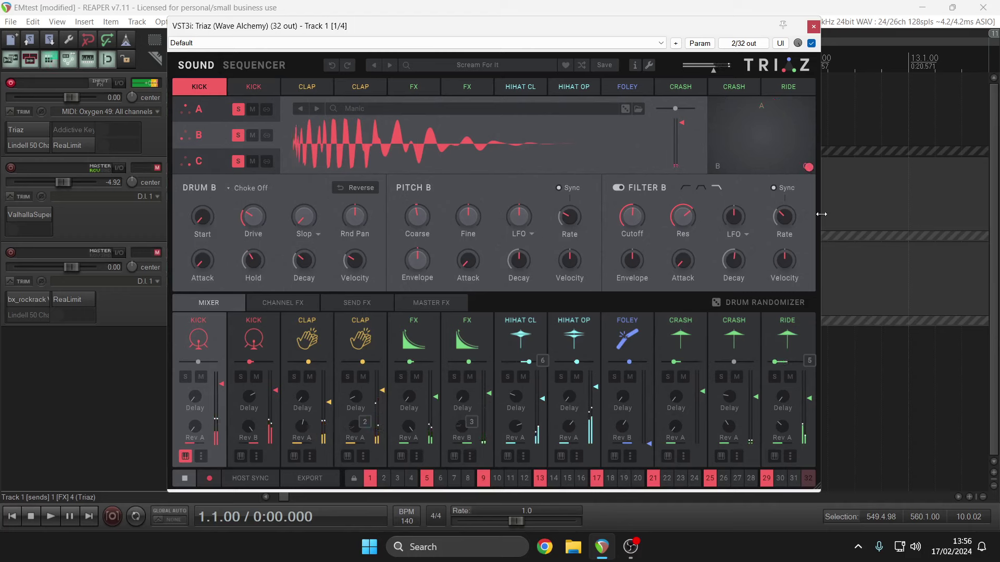
{"action": "left_click", "coordinate": [582, 352]}
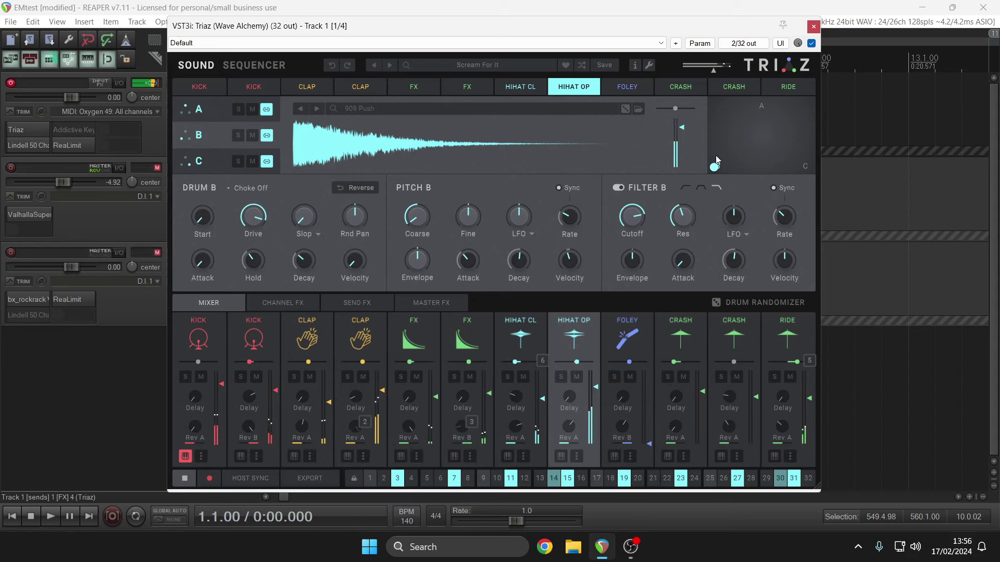
{"action": "left_click_drag", "start_coordinate": [717, 174], "coordinate": [757, 106]}
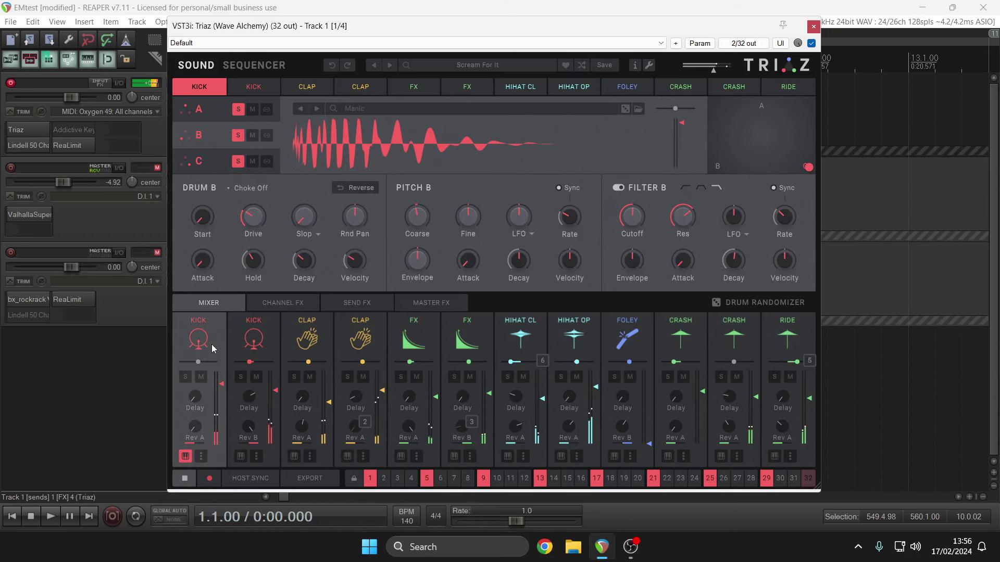
{"action": "left_click_drag", "start_coordinate": [807, 166], "coordinate": [713, 103]}
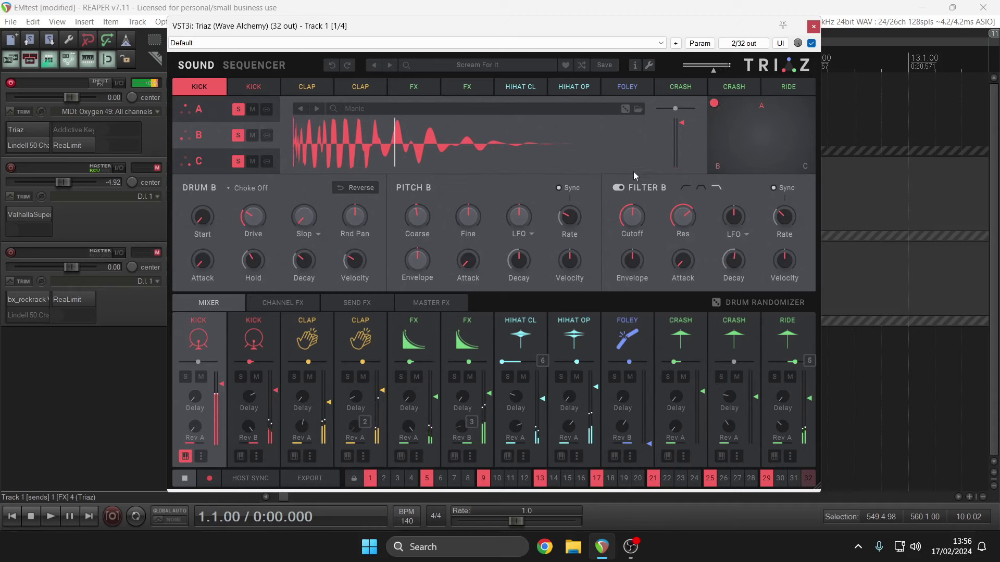
Step: Load the Sloopy Disco preset from the Triaz Core Demo library
{"action": "left_click", "coordinate": [478, 69]}
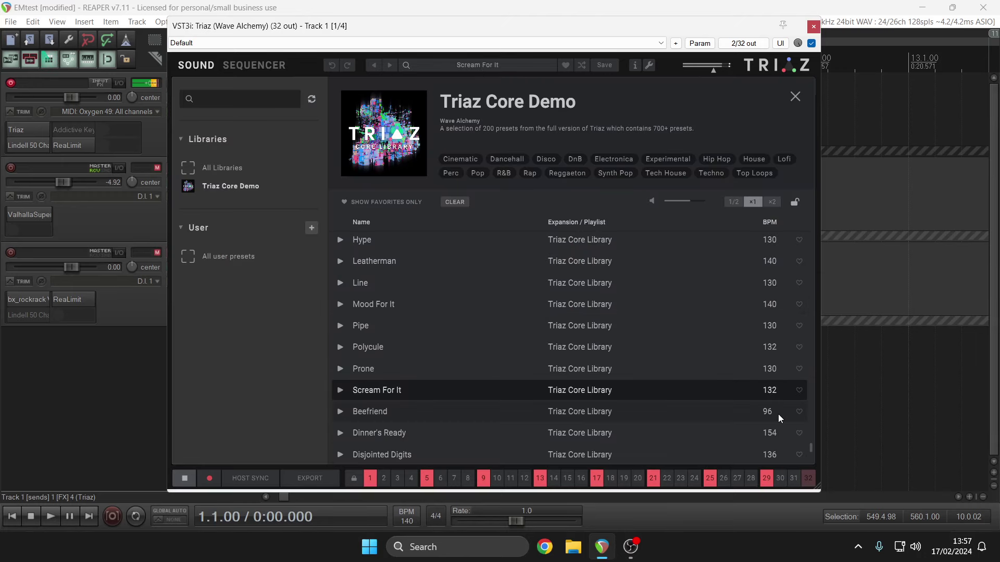
{"action": "scroll", "coordinate": [811, 451], "scroll_direction": "down", "scroll_amount": 3}
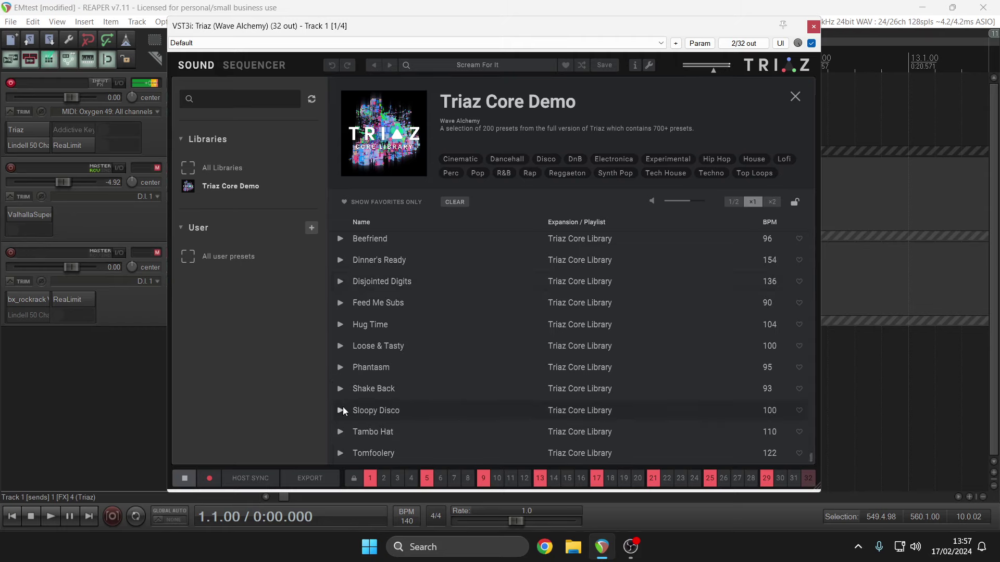
{"action": "left_click", "coordinate": [364, 414]}
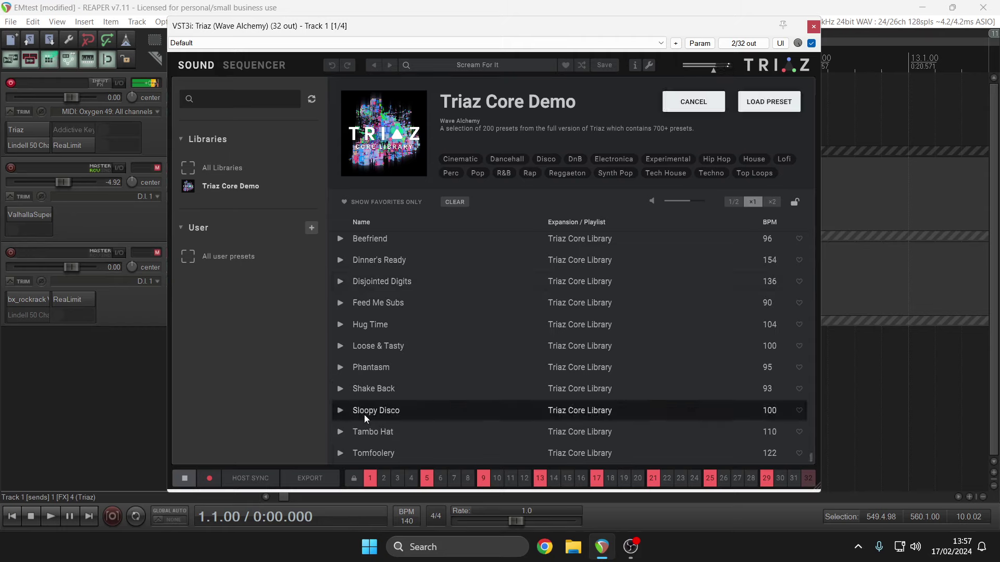
{"action": "left_click", "coordinate": [746, 108]}
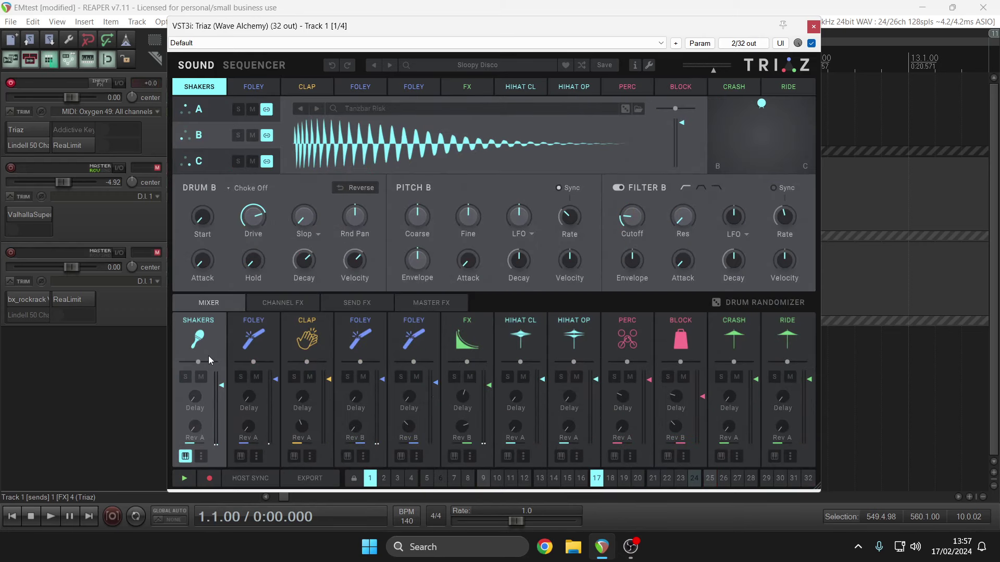
Step: Audition the kit's individual channel sounds one by one, from the first foley through to the ride
{"action": "left_click", "coordinate": [250, 329]}
{"action": "left_click", "coordinate": [287, 324]}
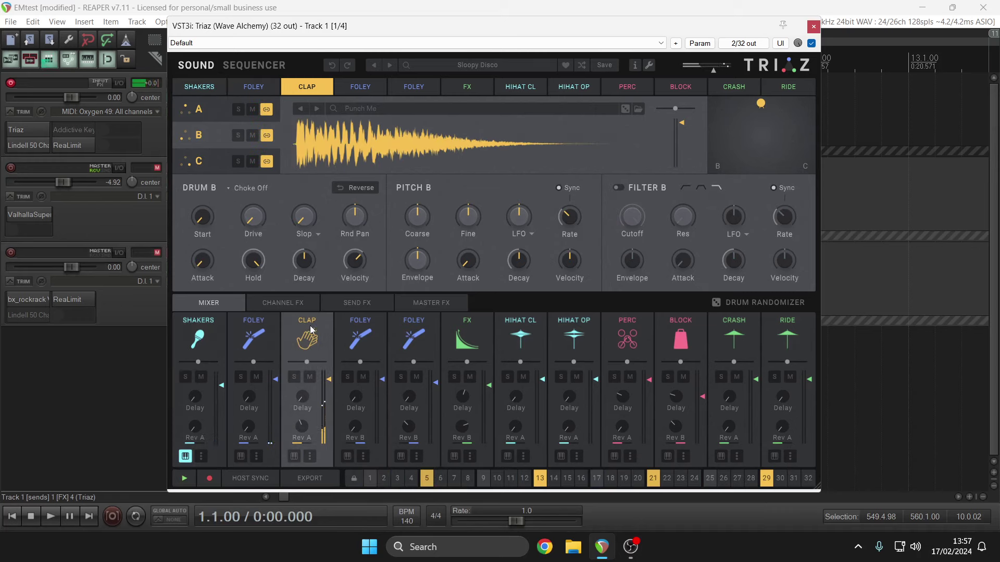
{"action": "left_click", "coordinate": [347, 336]}
{"action": "left_click", "coordinate": [413, 329]}
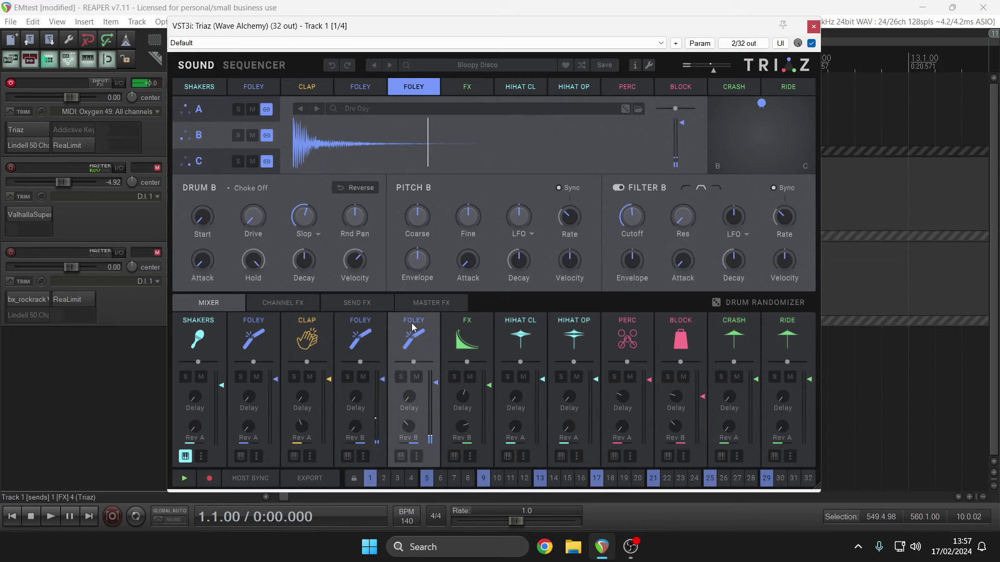
{"action": "left_click", "coordinate": [467, 328]}
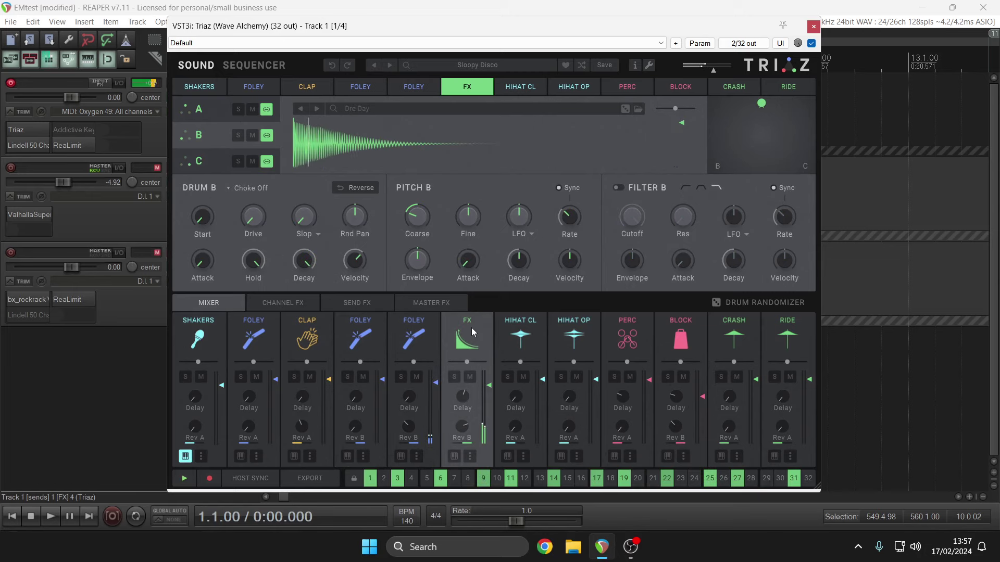
{"action": "left_click", "coordinate": [502, 327]}
{"action": "left_click", "coordinate": [583, 313]}
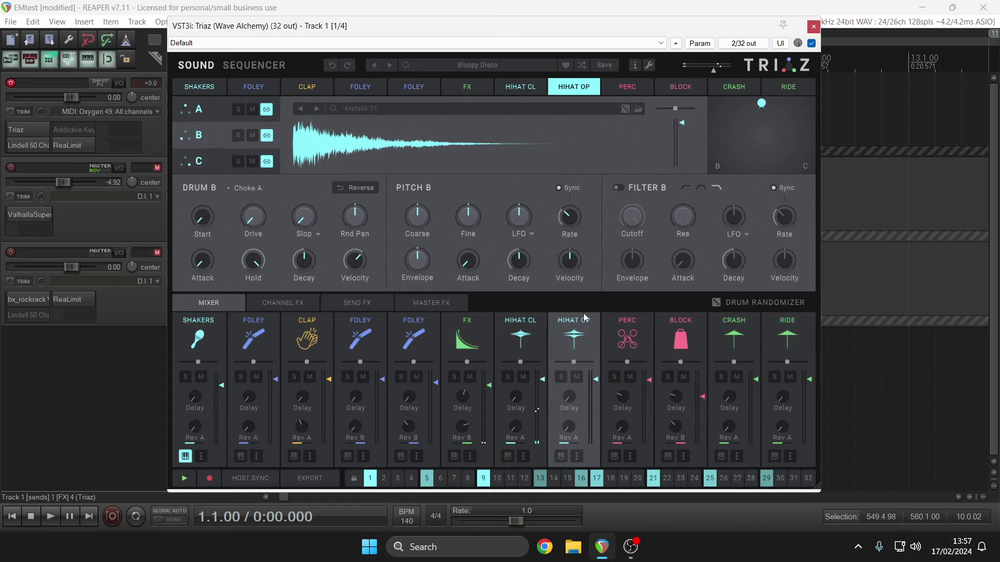
{"action": "left_click", "coordinate": [610, 323]}
{"action": "left_click", "coordinate": [583, 330]}
{"action": "left_click", "coordinate": [685, 345]}
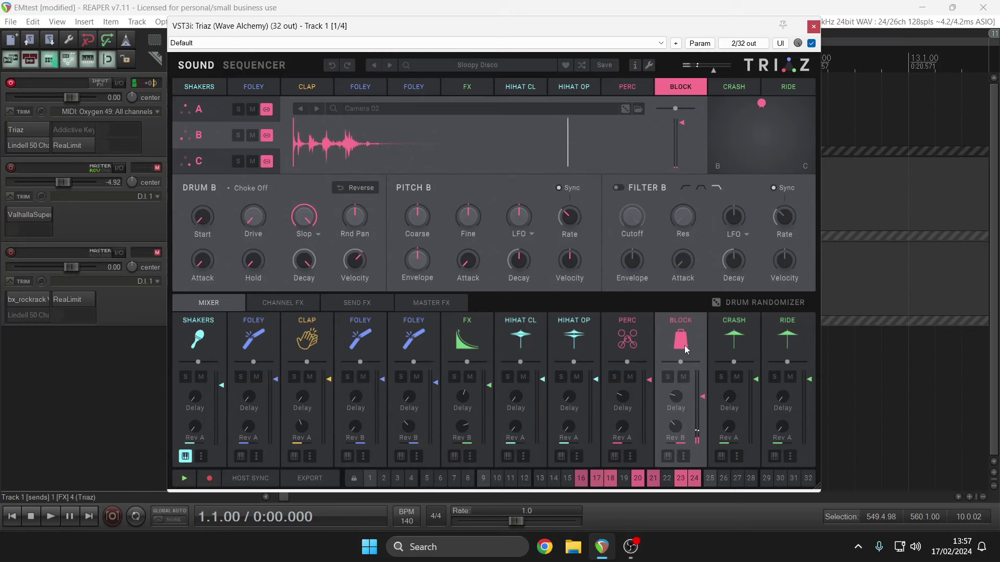
{"action": "left_click", "coordinate": [730, 336]}
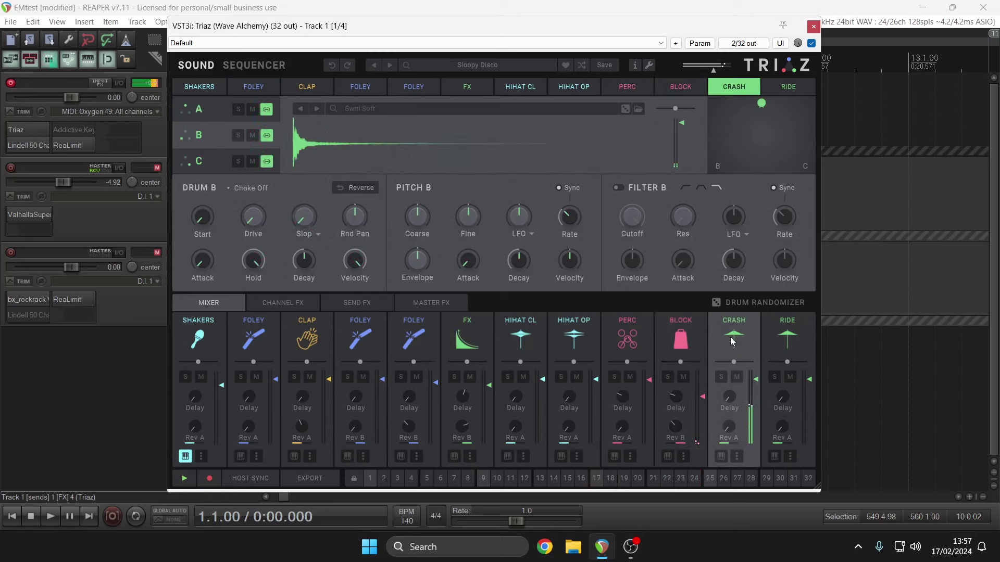
{"action": "left_click", "coordinate": [788, 336]}
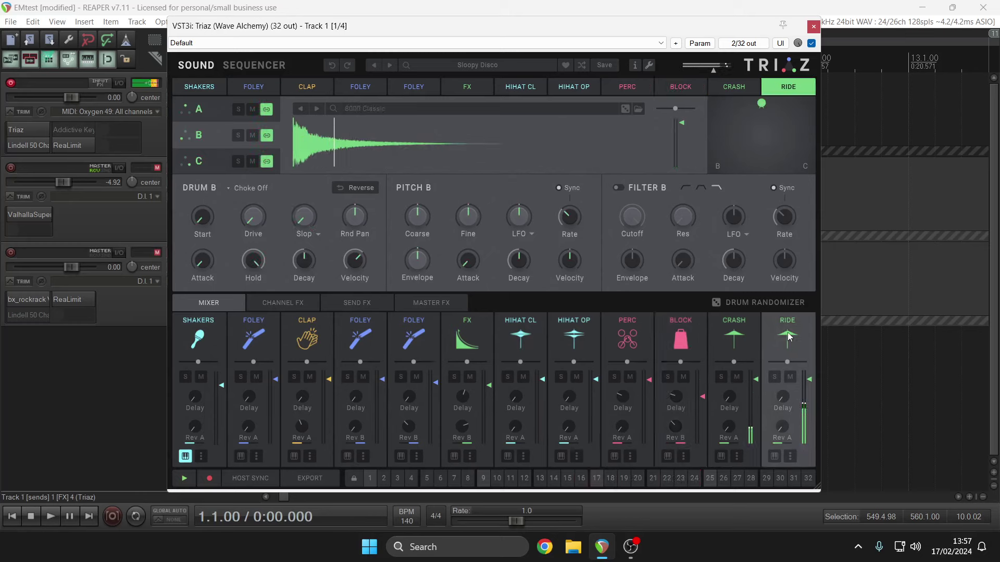
Step: Randomize all layers of the crash with the Drum Randomizer and audition the new sound
{"action": "left_click", "coordinate": [716, 303]}
{"action": "left_click", "coordinate": [725, 225]}
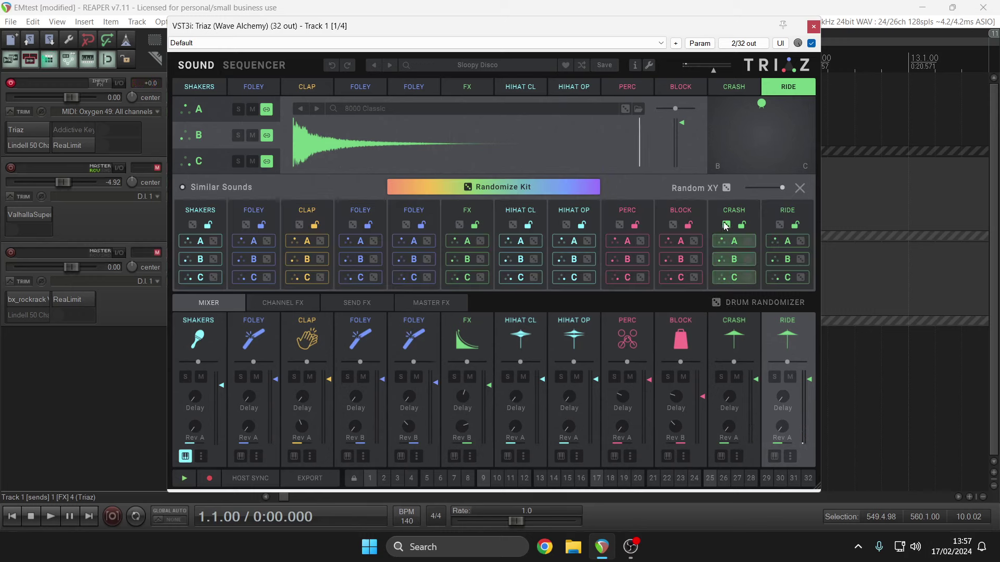
{"action": "left_click", "coordinate": [733, 345]}
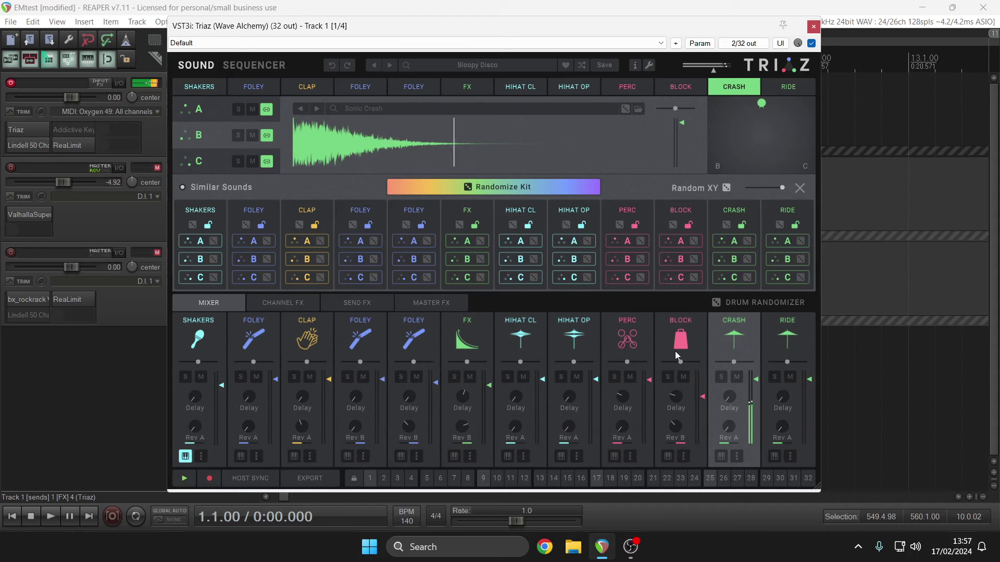
Step: While the pattern plays, randomize the perc, FX and closed hi-hat sounds, and lock the FX channel against randomization
{"action": "left_click", "coordinate": [183, 479]}
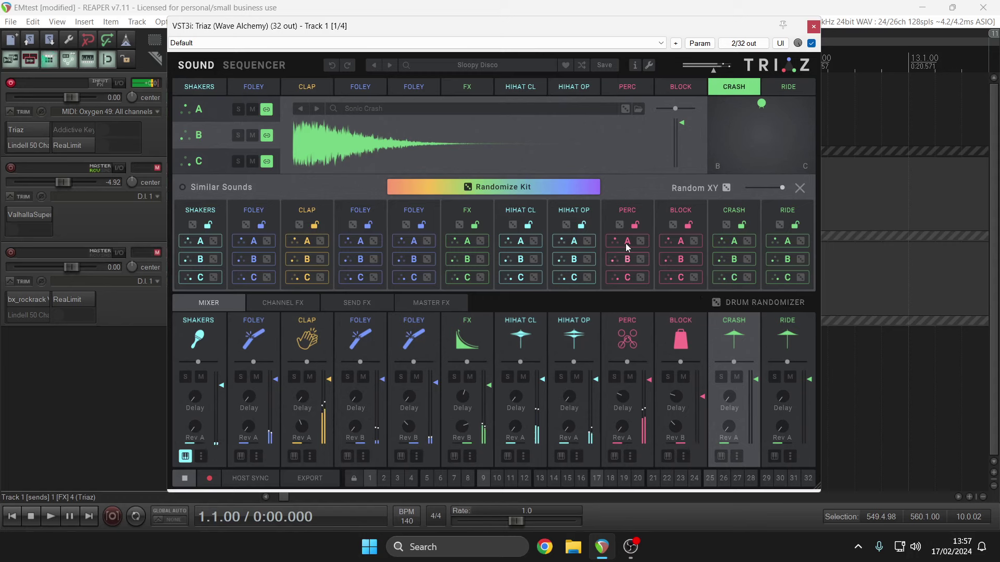
{"action": "left_click", "coordinate": [620, 224]}
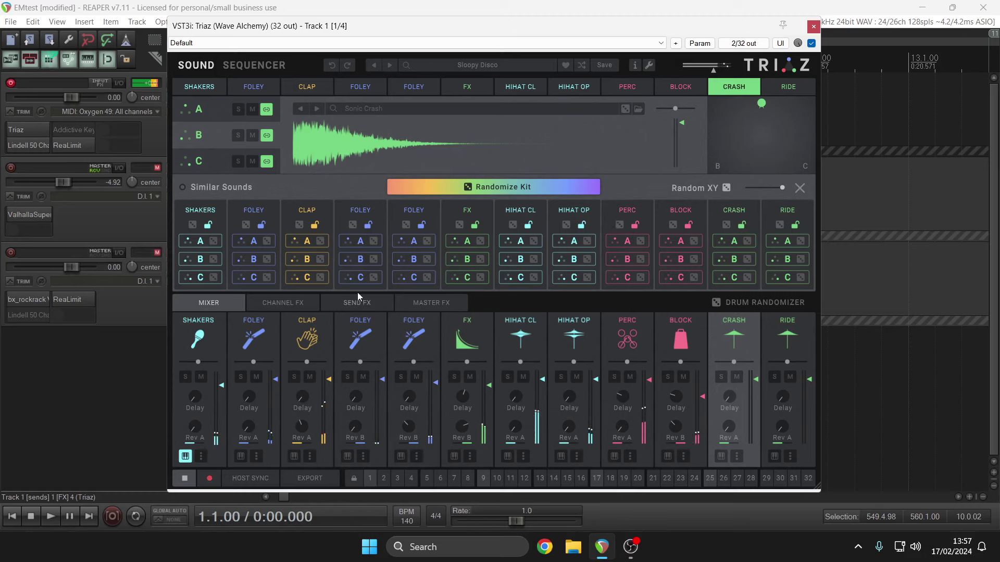
{"action": "left_click", "coordinate": [464, 228]}
{"action": "left_click", "coordinate": [511, 226]}
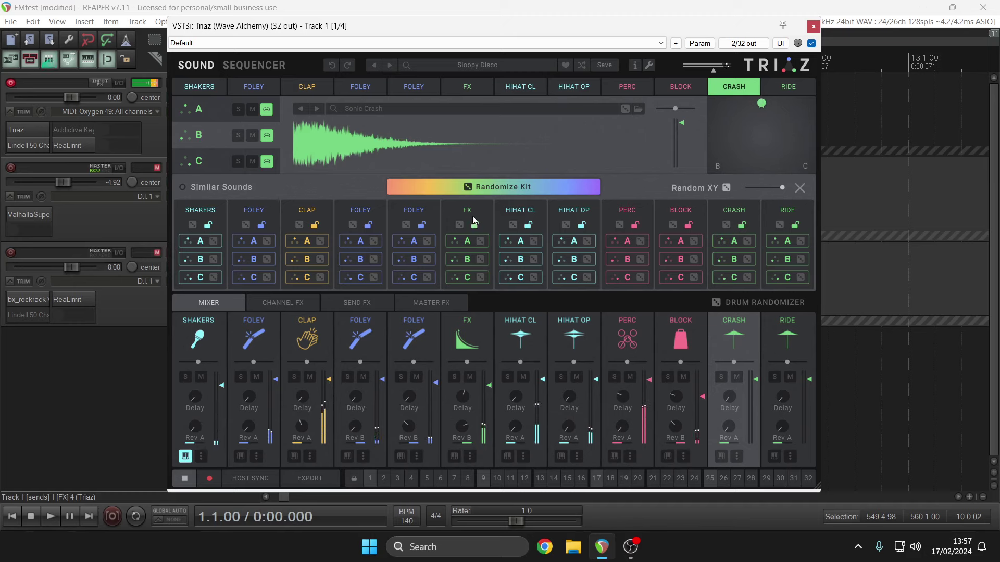
{"action": "left_click", "coordinate": [474, 225]}
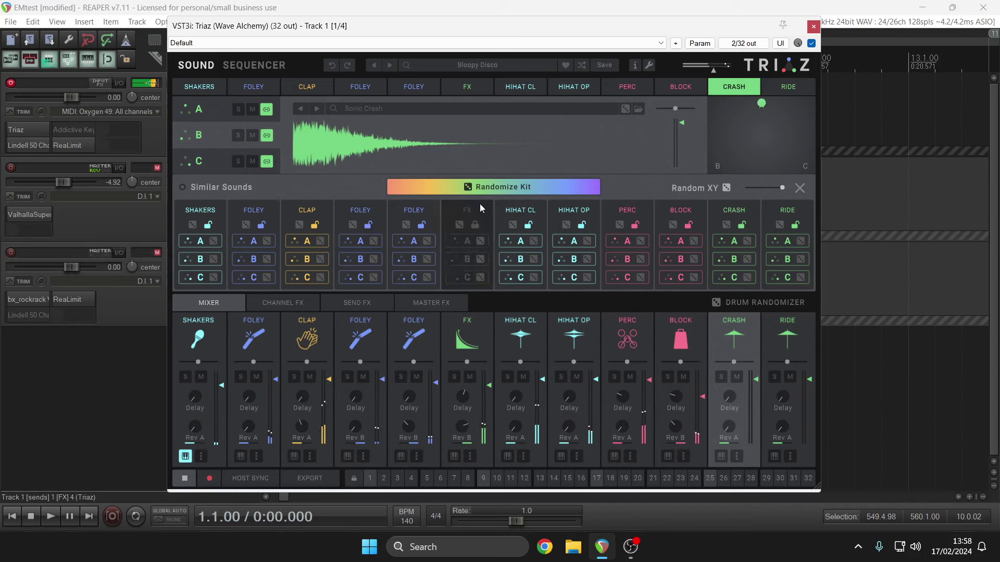
Step: Unlock the FX channel for randomization, select it, and move its XY layer blend towards layer B
{"action": "left_click", "coordinate": [475, 224]}
{"action": "left_click", "coordinate": [488, 338]}
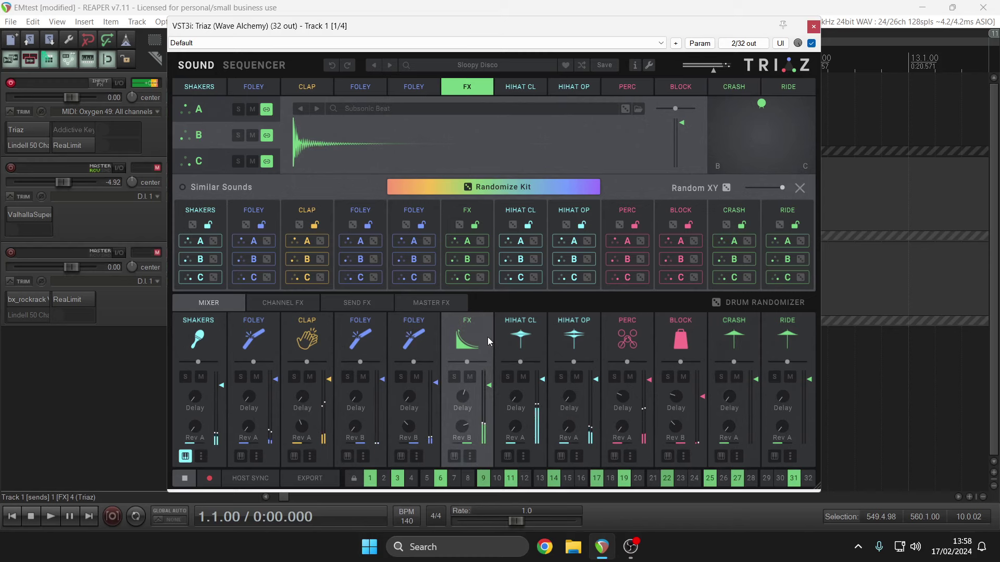
{"action": "left_click", "coordinate": [739, 149]}
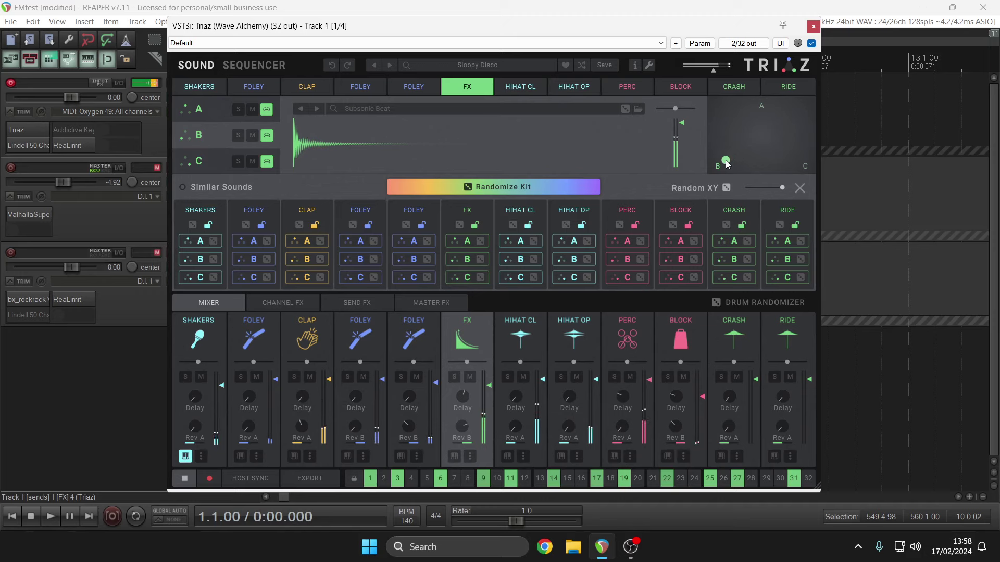
{"action": "left_click_drag", "start_coordinate": [722, 158], "coordinate": [742, 177]}
Step: Compare the FX channel's layers by shifting the XY blend to A and on to C, displaying layers A and C
{"action": "left_click", "coordinate": [208, 100]}
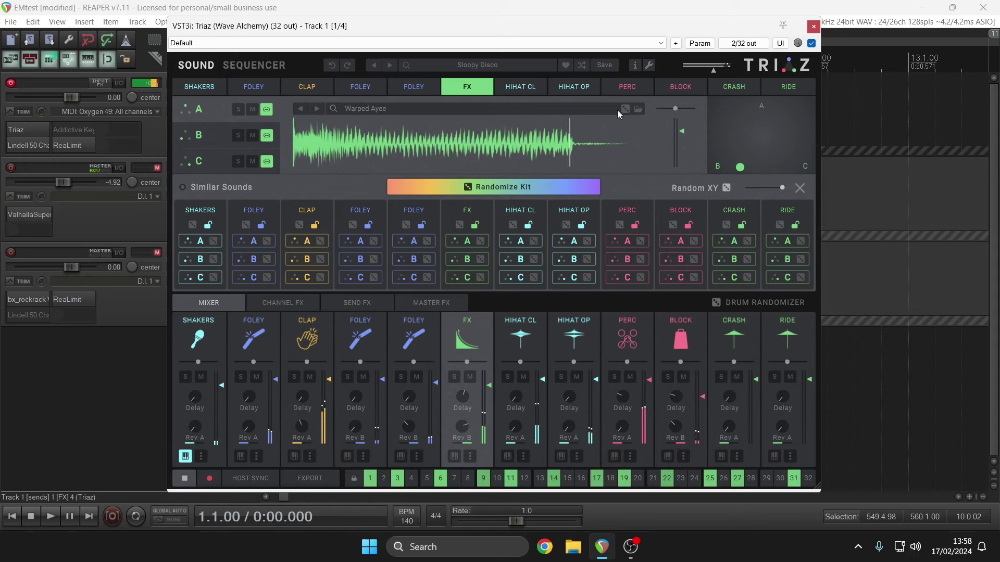
{"action": "left_click_drag", "start_coordinate": [738, 168], "coordinate": [755, 105]}
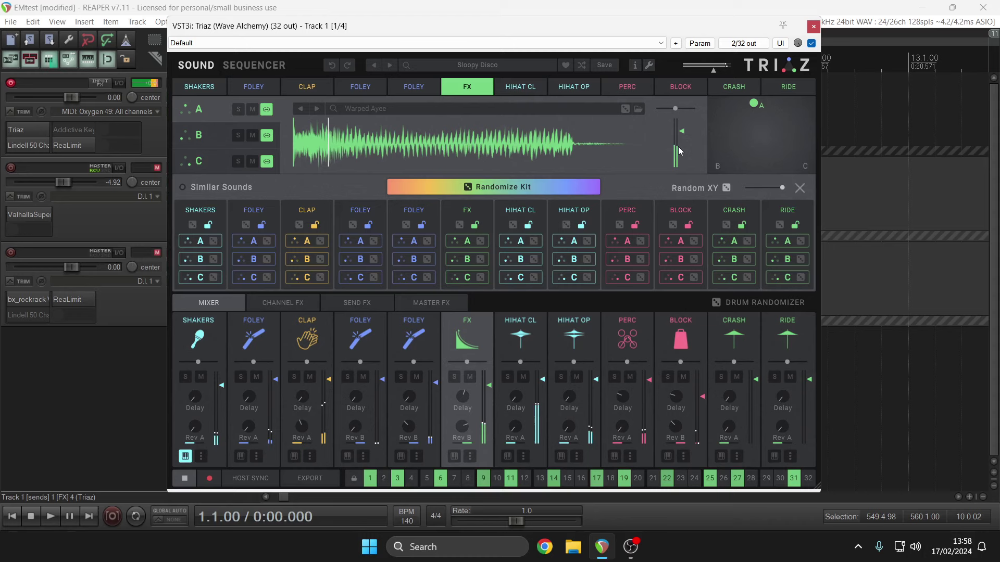
{"action": "left_click_drag", "start_coordinate": [739, 99], "coordinate": [808, 167]}
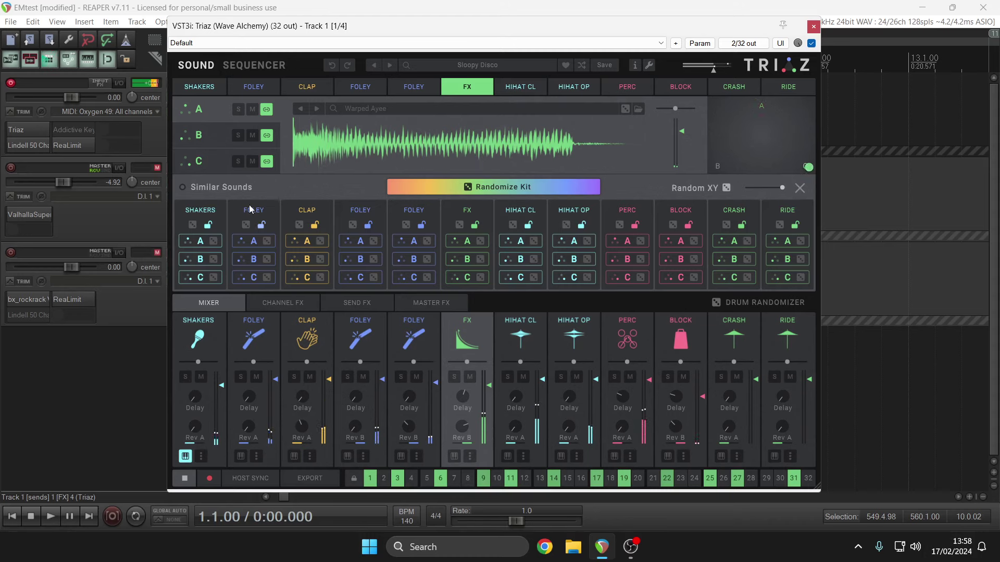
{"action": "left_click", "coordinate": [202, 167]}
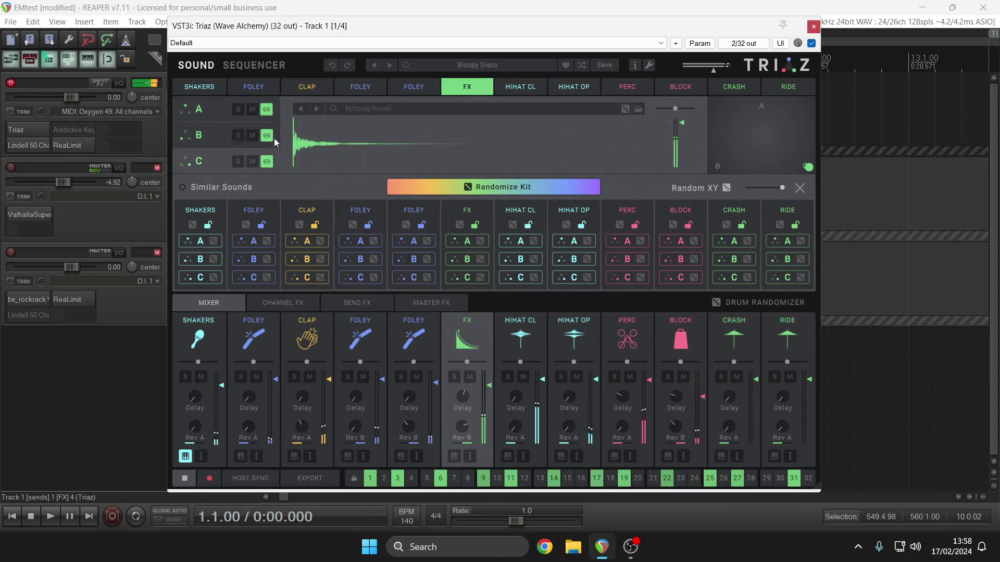
Step: Randomize the whole kit twice, auditioning the FX sound at layer C and shifting its blend over to B
{"action": "left_click", "coordinate": [461, 186]}
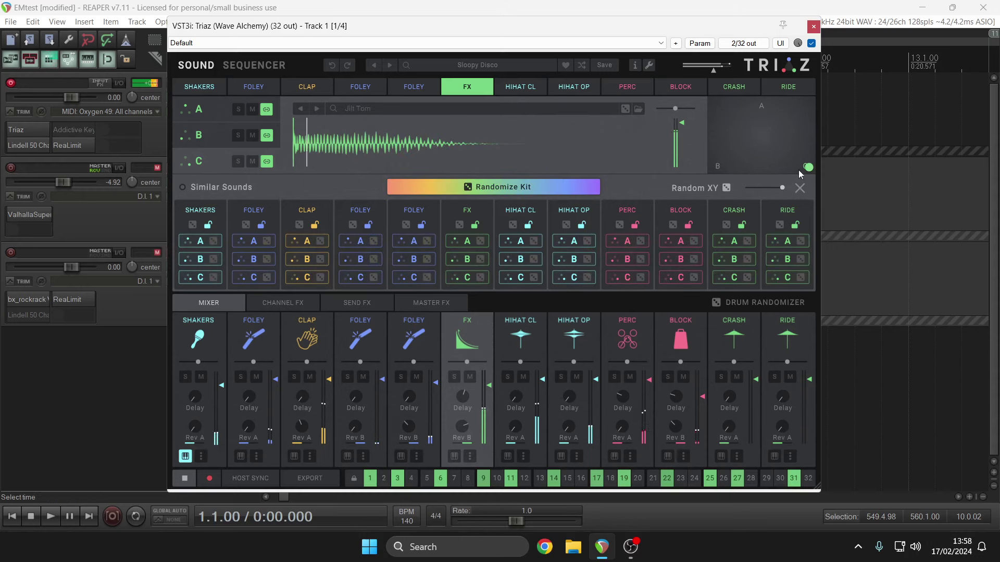
{"action": "mouse_move", "coordinate": [807, 167]}
{"action": "left_mouse_down"}
{"action": "mouse_move", "coordinate": [761, 116]}
{"action": "mouse_move", "coordinate": [752, 167]}
{"action": "mouse_move", "coordinate": [768, 122]}
{"action": "mouse_move", "coordinate": [724, 171]}
{"action": "mouse_move", "coordinate": [821, 174]}
{"action": "left_mouse_up"}
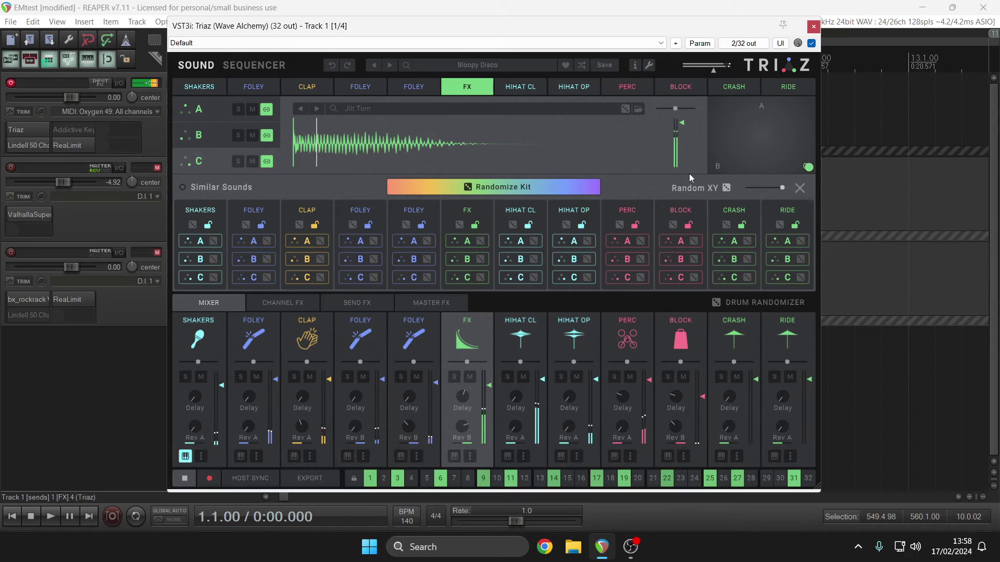
{"action": "left_click", "coordinate": [496, 188]}
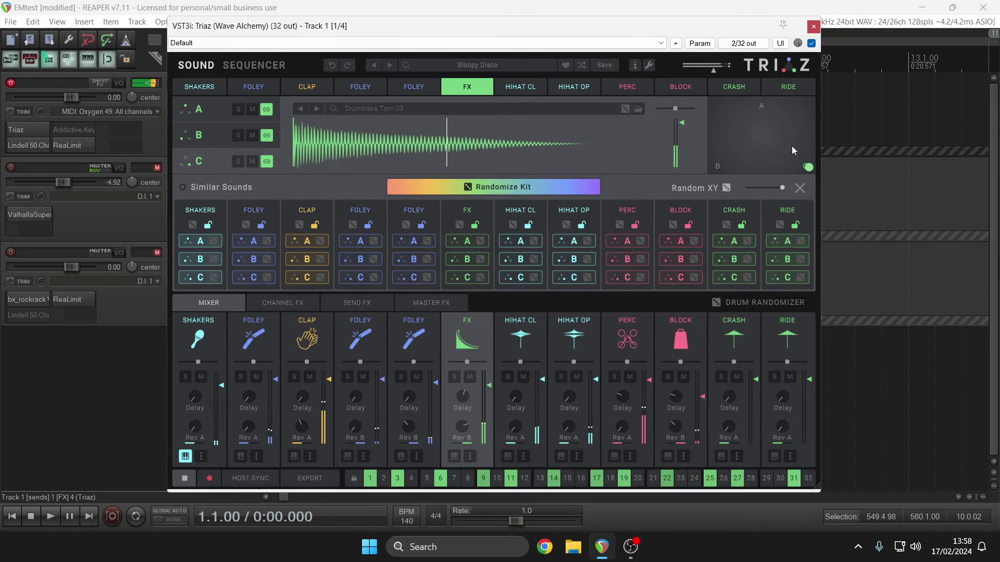
{"action": "left_click_drag", "start_coordinate": [809, 166], "coordinate": [723, 151]}
Step: Randomize the kit once more and sweep the FX blend around layers A, B and C, ending at C
{"action": "left_click", "coordinate": [513, 186]}
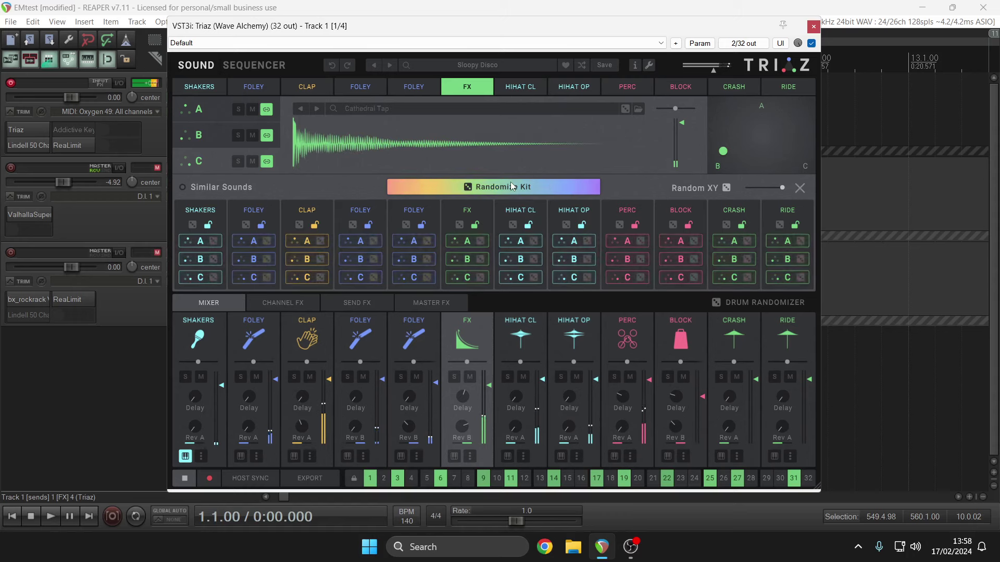
{"action": "left_click_drag", "start_coordinate": [723, 151], "coordinate": [804, 173]}
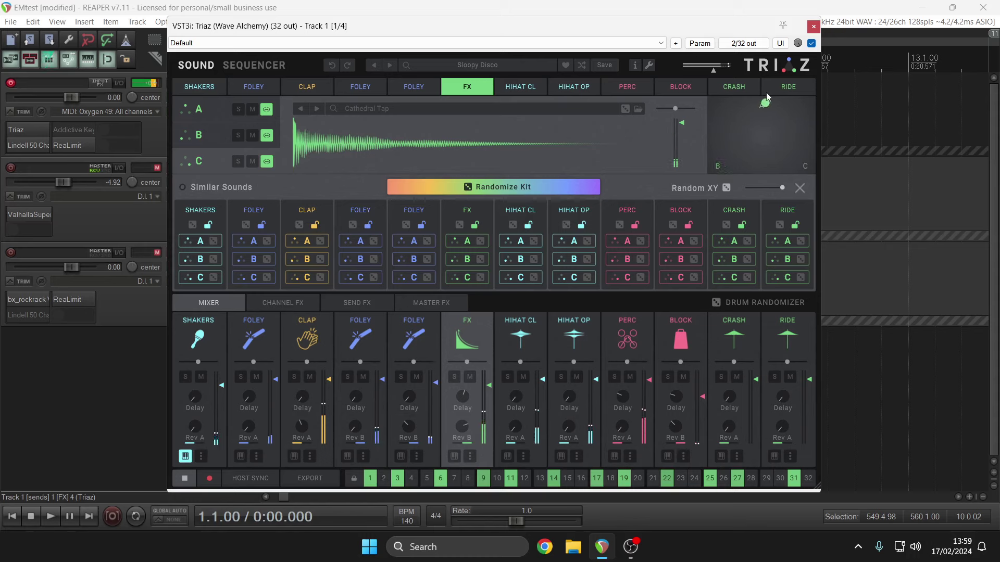
{"action": "left_click_drag", "start_coordinate": [767, 97], "coordinate": [812, 171]}
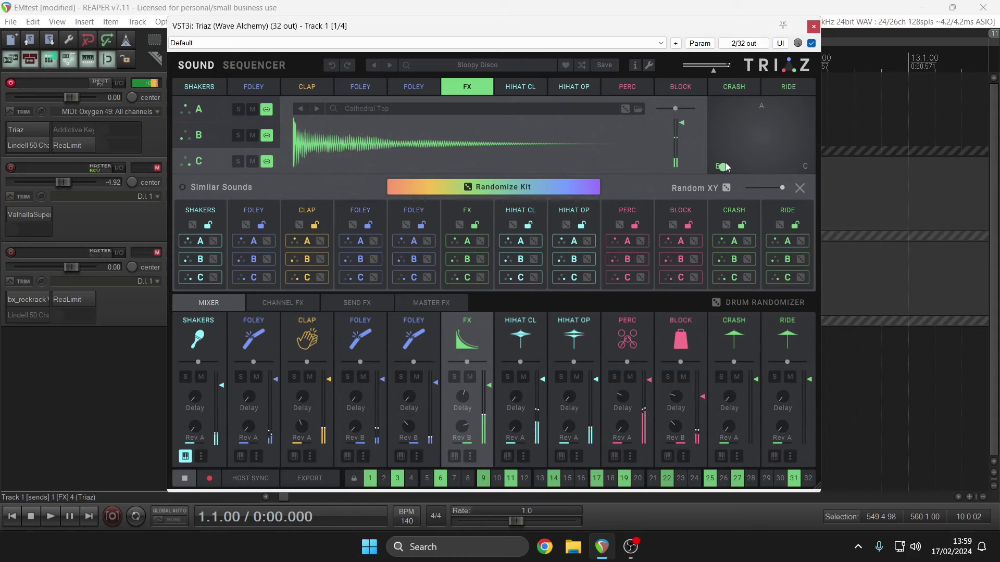
Step: Generate two more random kits, trying mixed FX layer blends on the first and moving the blend to layer A on the second
{"action": "left_click", "coordinate": [562, 189]}
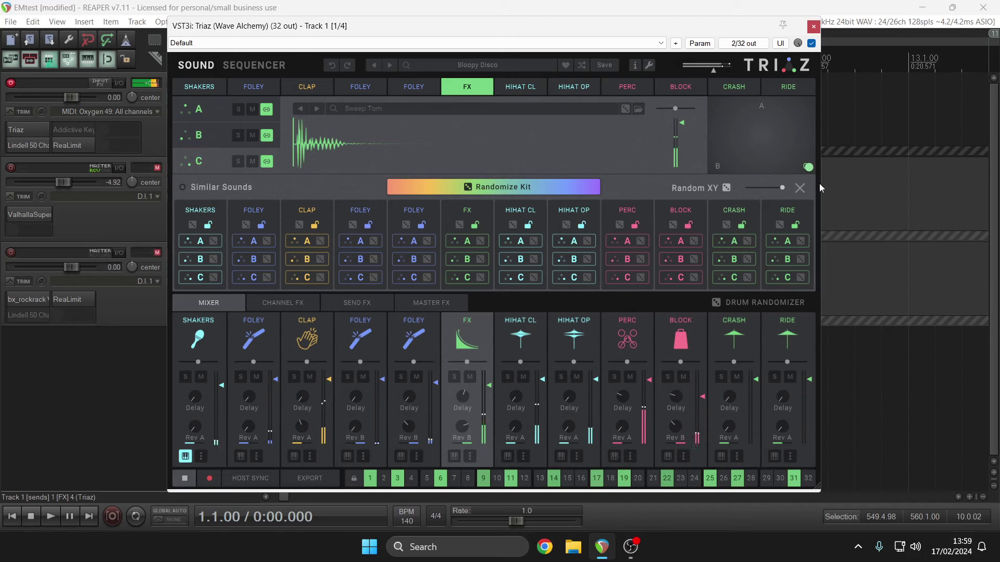
{"action": "left_click", "coordinate": [728, 110]}
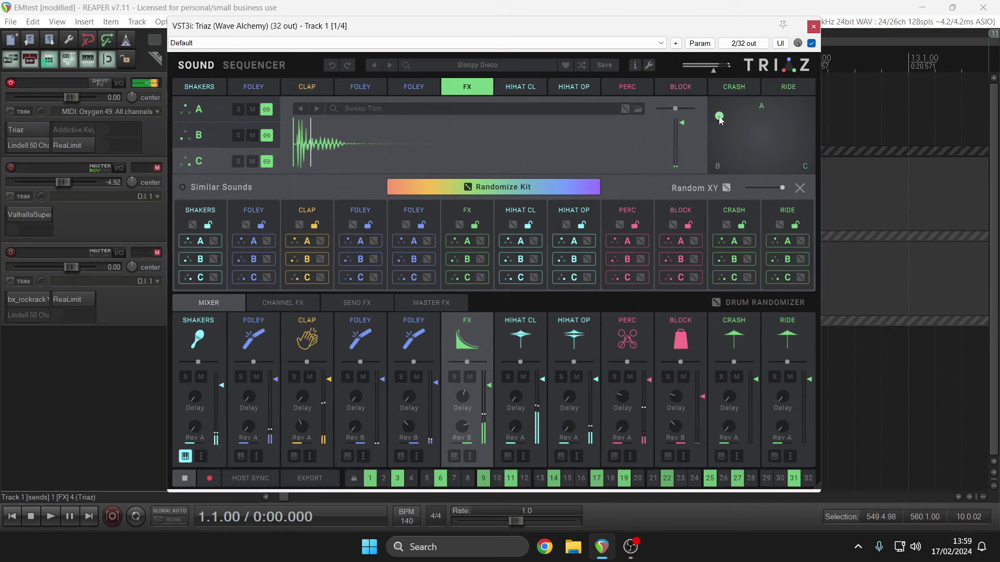
{"action": "left_click_drag", "start_coordinate": [722, 134], "coordinate": [763, 128]}
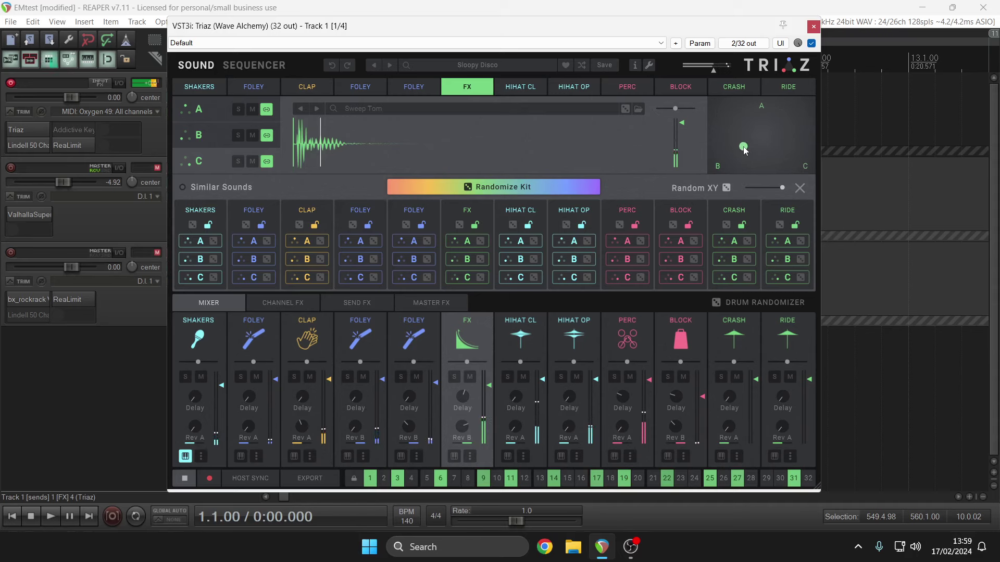
{"action": "left_click", "coordinate": [585, 185]}
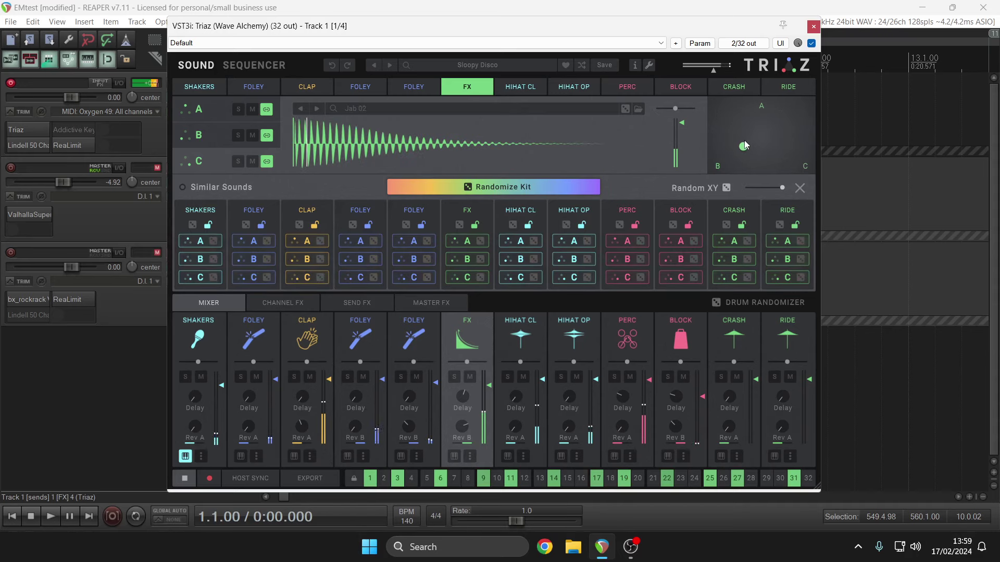
{"action": "left_click_drag", "start_coordinate": [743, 148], "coordinate": [761, 103]}
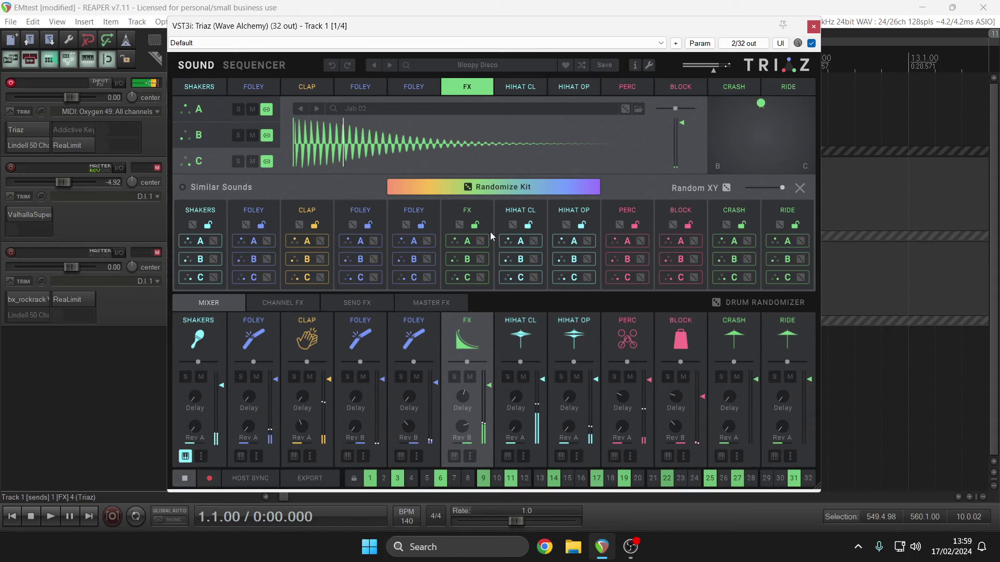
Step: Randomize the kit two more times, auditioning the FX sound near layer A and moving its blend fully to B
{"action": "left_click", "coordinate": [495, 188]}
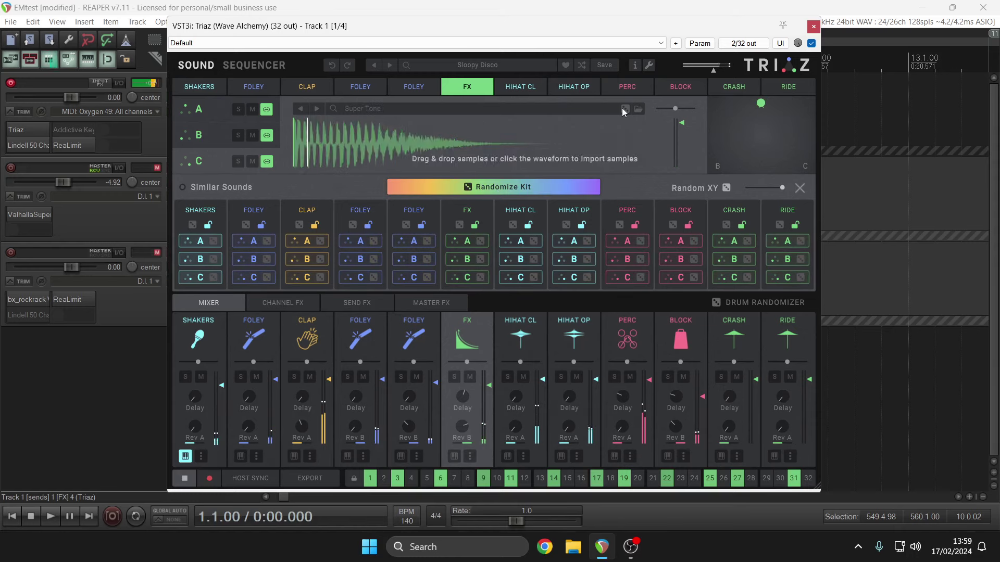
{"action": "left_click_drag", "start_coordinate": [767, 107], "coordinate": [754, 108]}
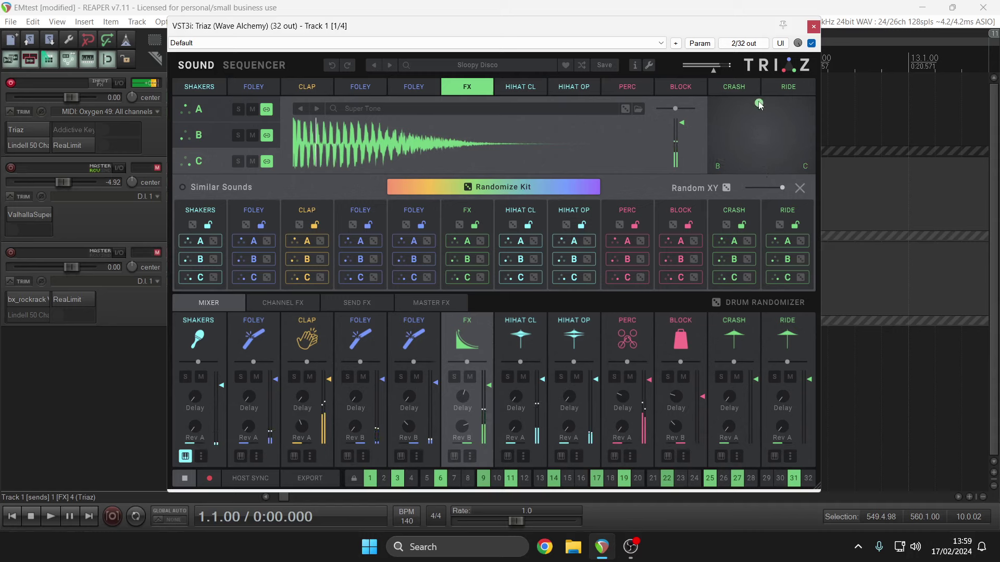
{"action": "left_click", "coordinate": [507, 183]}
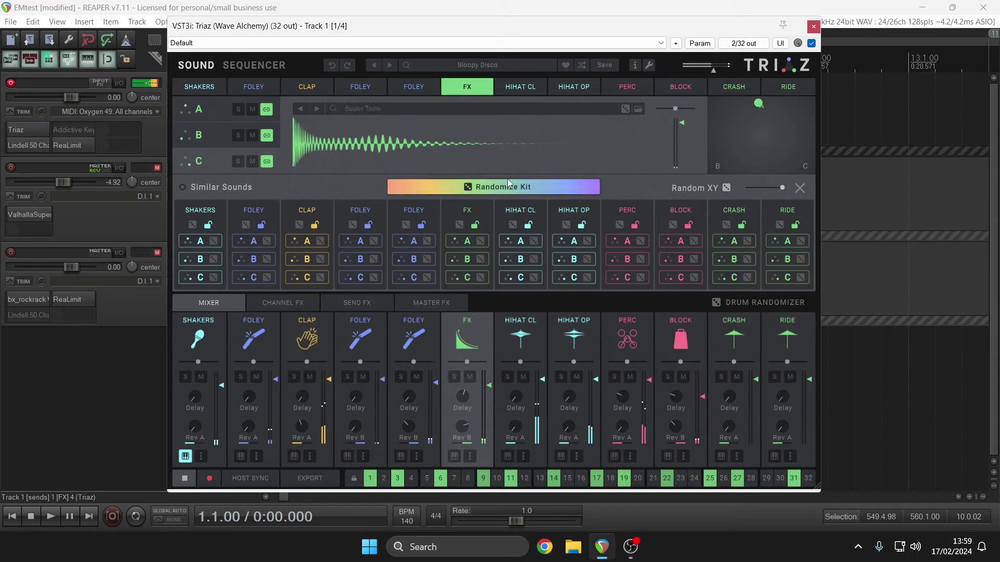
{"action": "left_click_drag", "start_coordinate": [759, 102], "coordinate": [705, 181]}
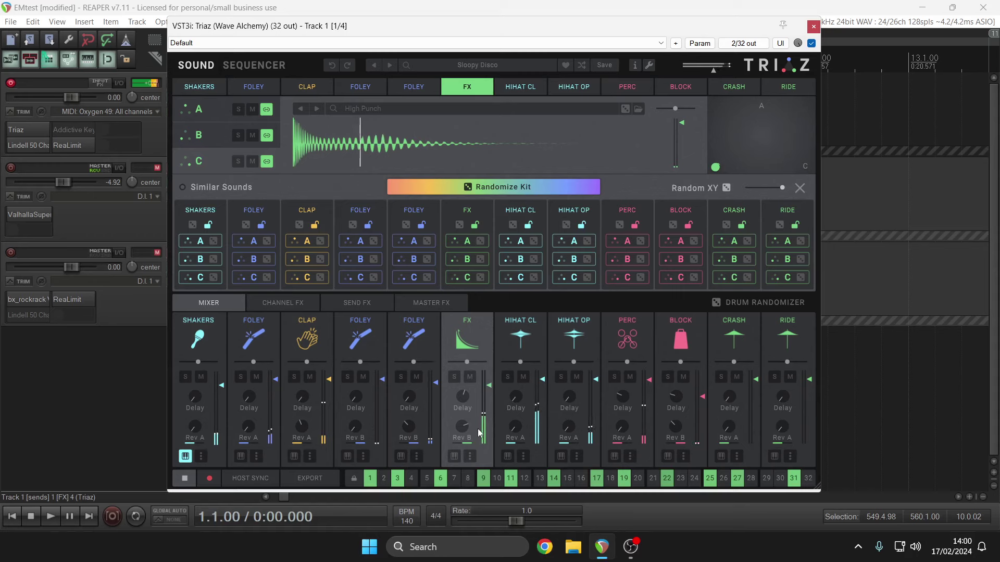
Step: Enable keyboard mode on the FX channel, solo it, and raise its Delay send
{"action": "left_click", "coordinate": [470, 456]}
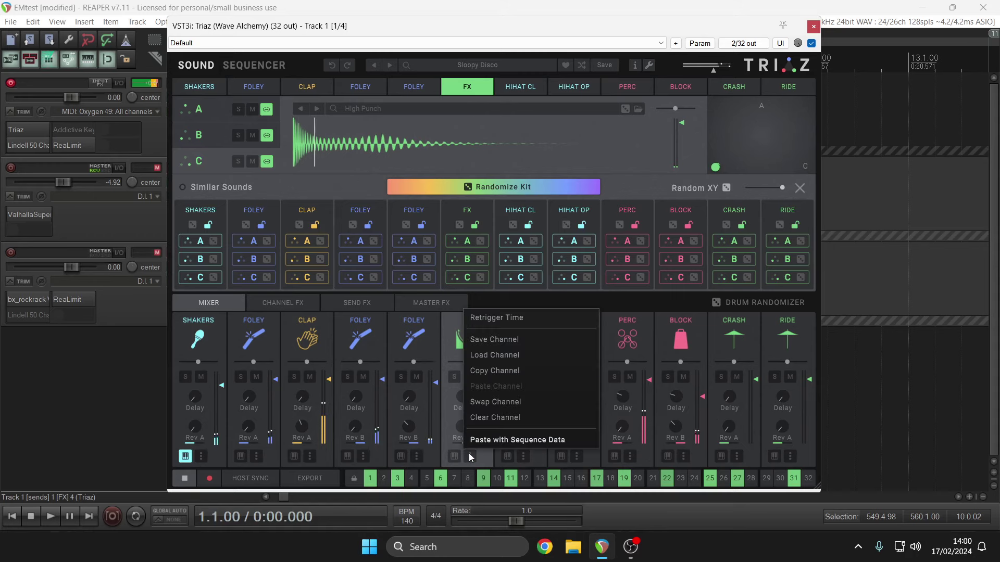
{"action": "left_click", "coordinate": [452, 441]}
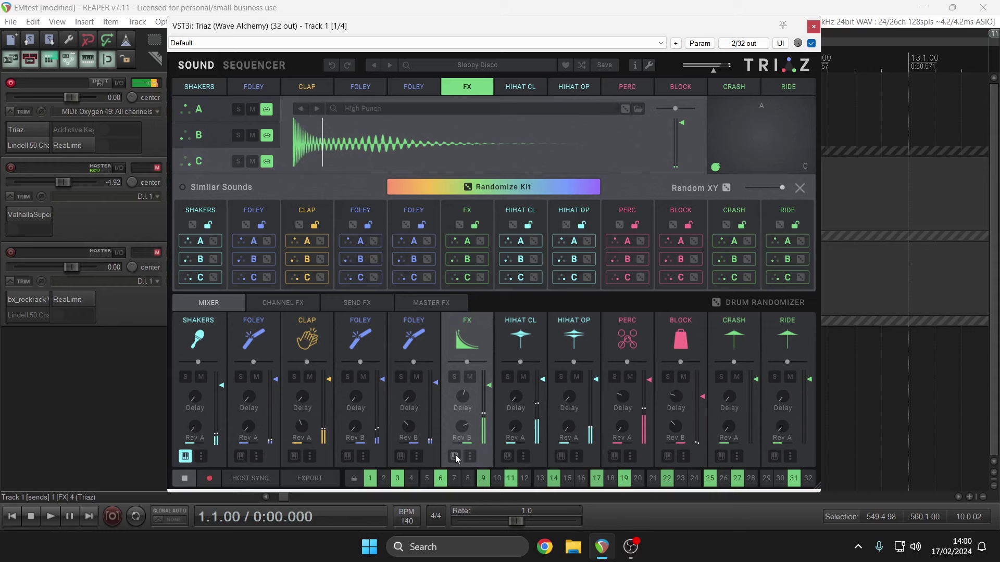
{"action": "left_click", "coordinate": [455, 456]}
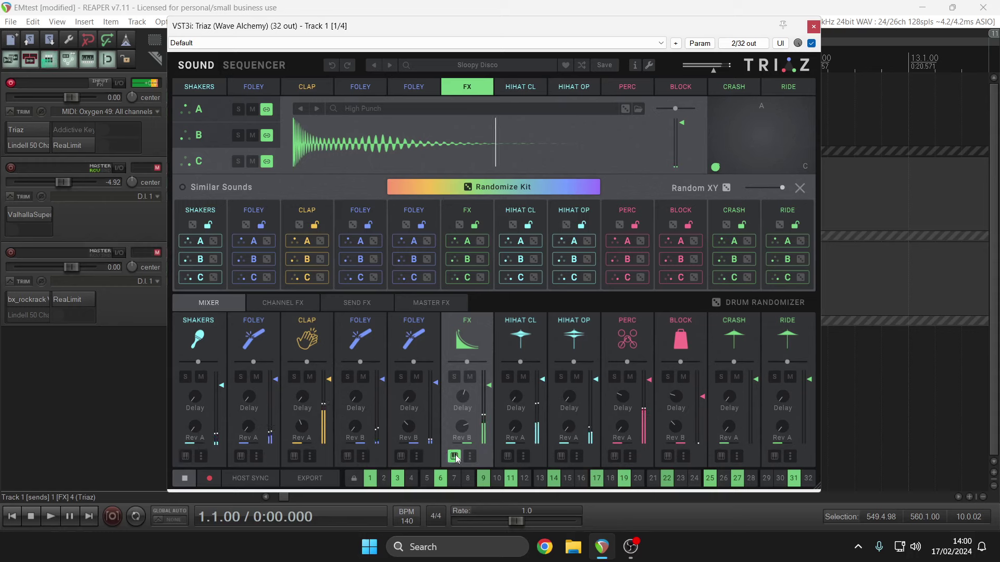
{"action": "left_click", "coordinate": [455, 376]}
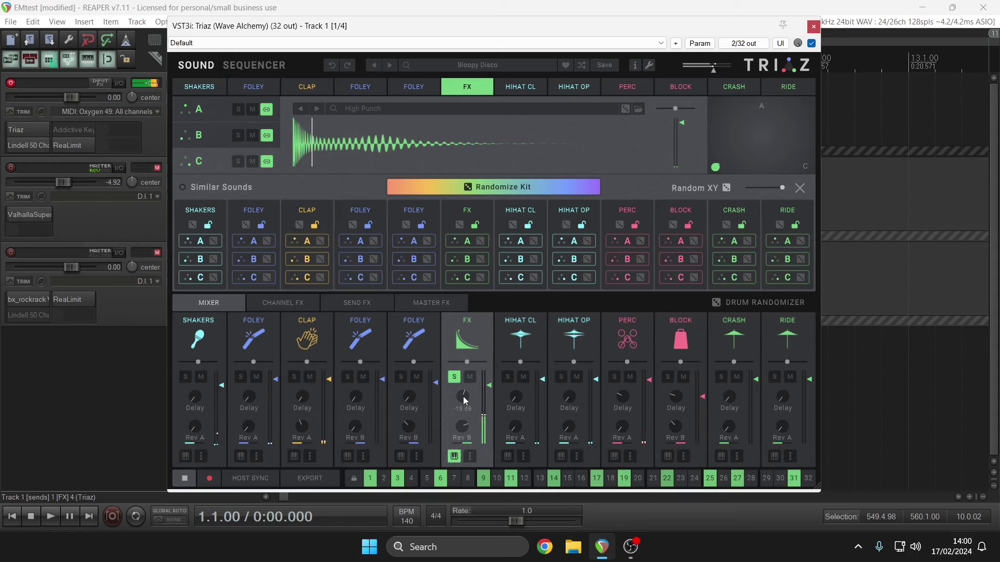
{"action": "left_click_drag", "start_coordinate": [463, 395], "coordinate": [458, 349]}
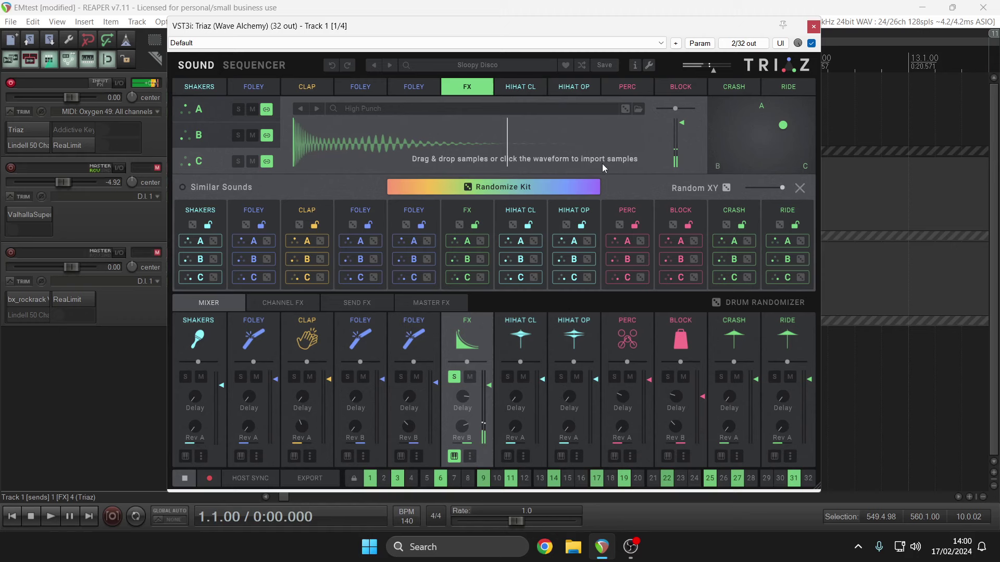
Step: With FX soloed, randomize the kit, reshape the FX blend to sit near layer A, and stop the pattern playback
{"action": "left_click", "coordinate": [783, 125]}
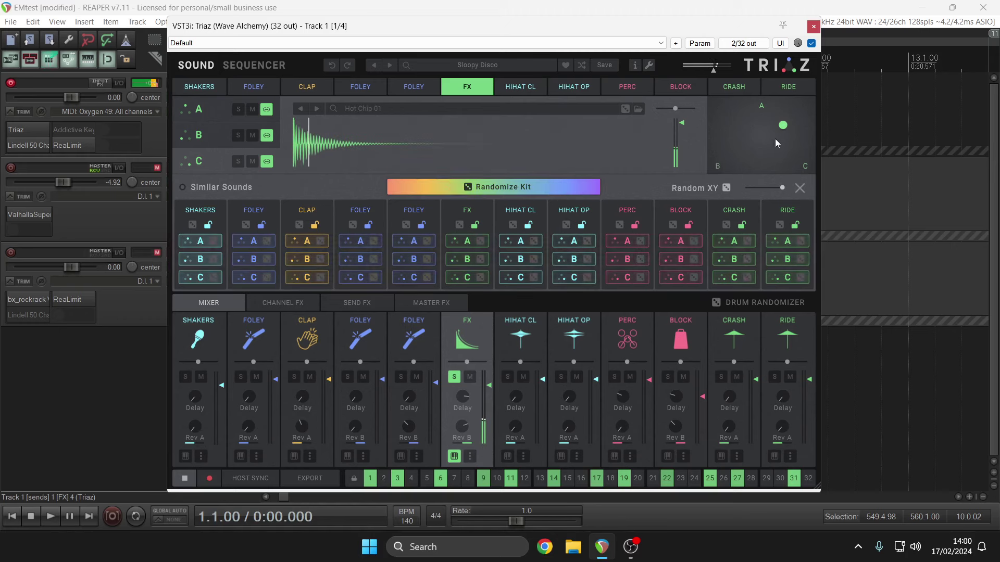
{"action": "left_click_drag", "start_coordinate": [790, 124], "coordinate": [728, 138]}
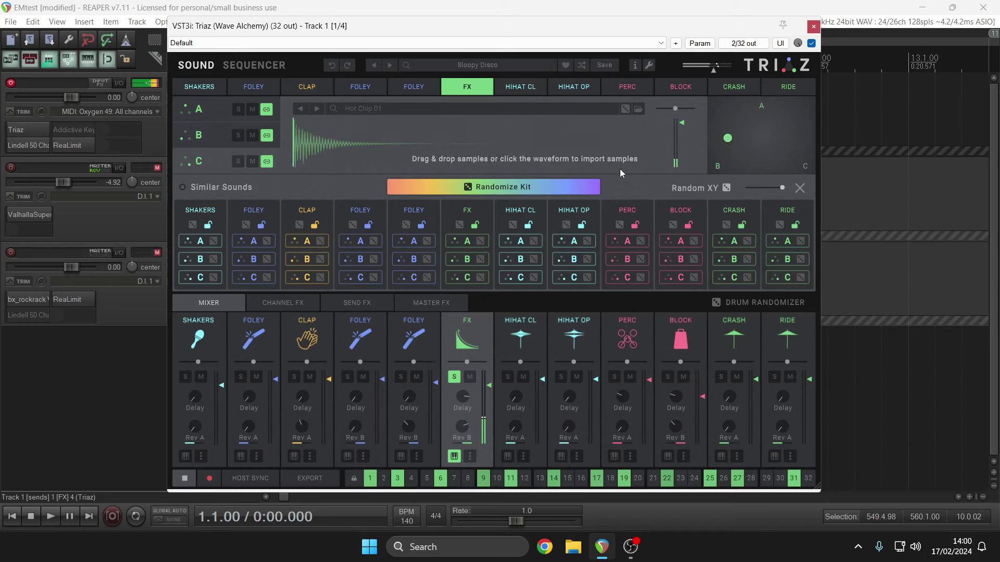
{"action": "left_click", "coordinate": [576, 192]}
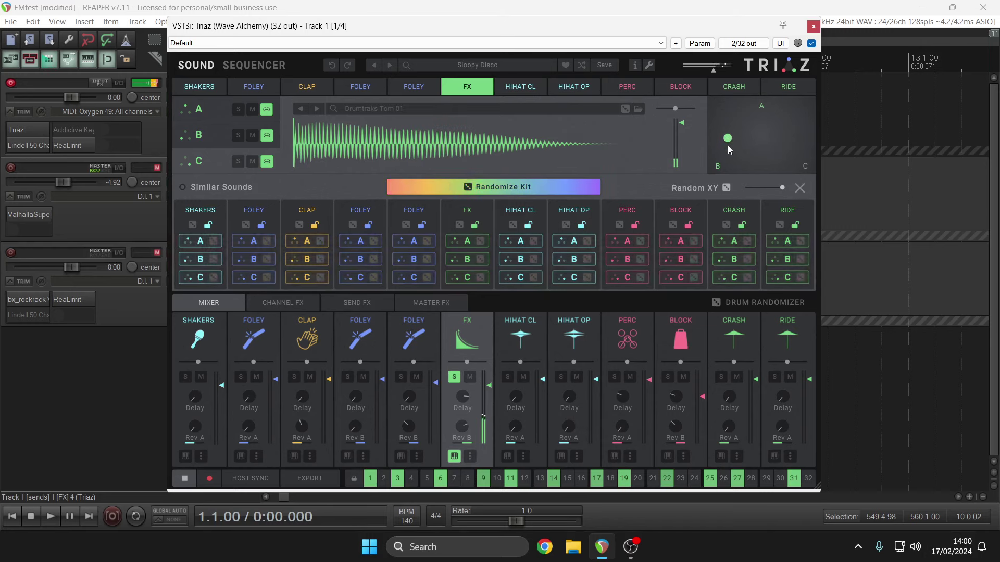
{"action": "left_click_drag", "start_coordinate": [731, 132], "coordinate": [769, 123]}
{"action": "left_click", "coordinate": [184, 478]}
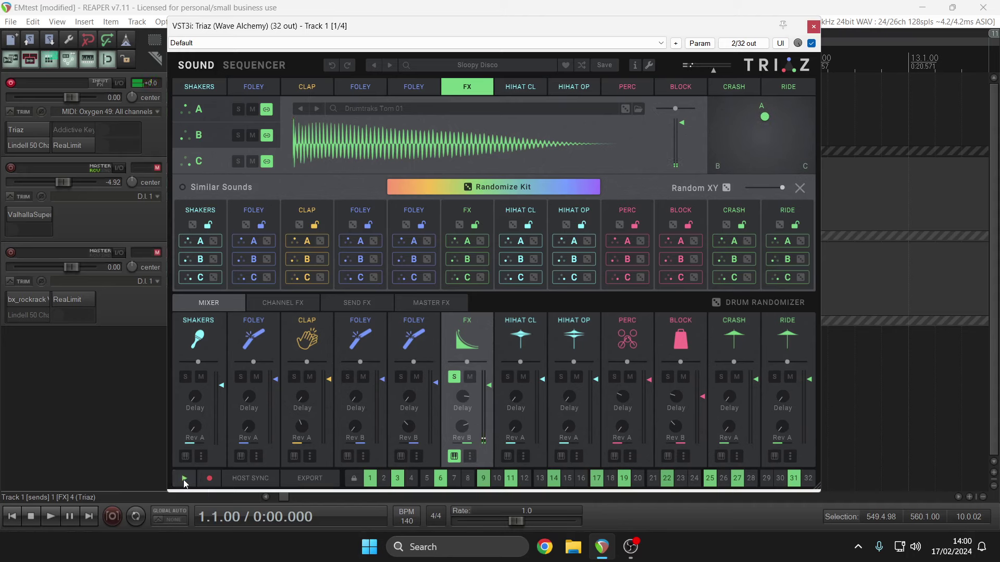